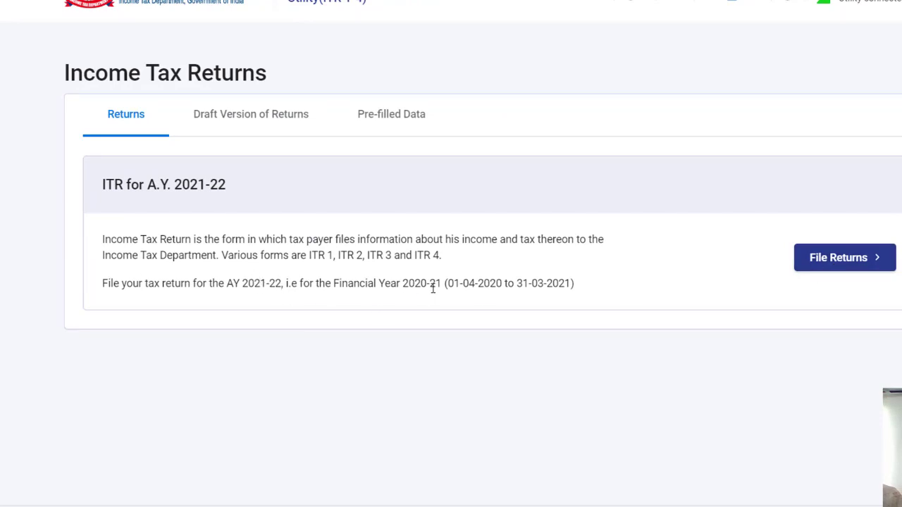
Start filing the return for A.Y. 2021-22 using the Import Pre-filled Data option
left_click(830, 268)
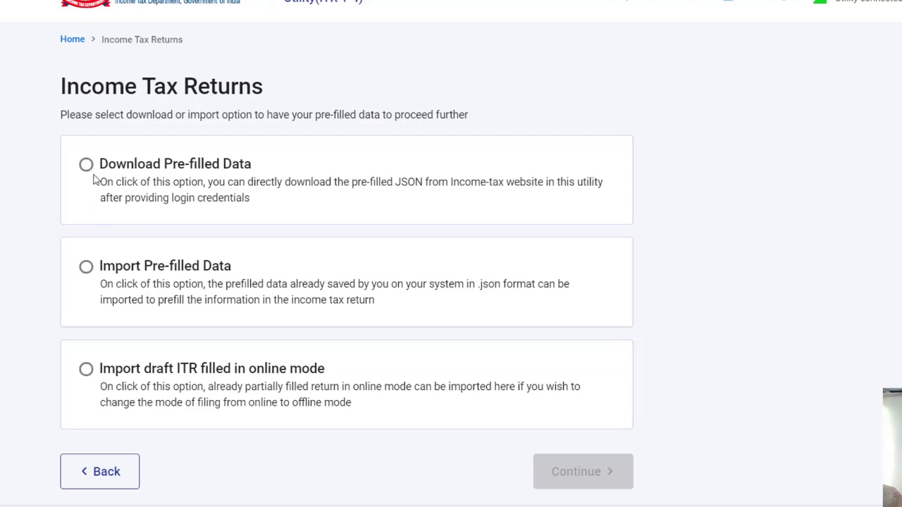
left_click(88, 269)
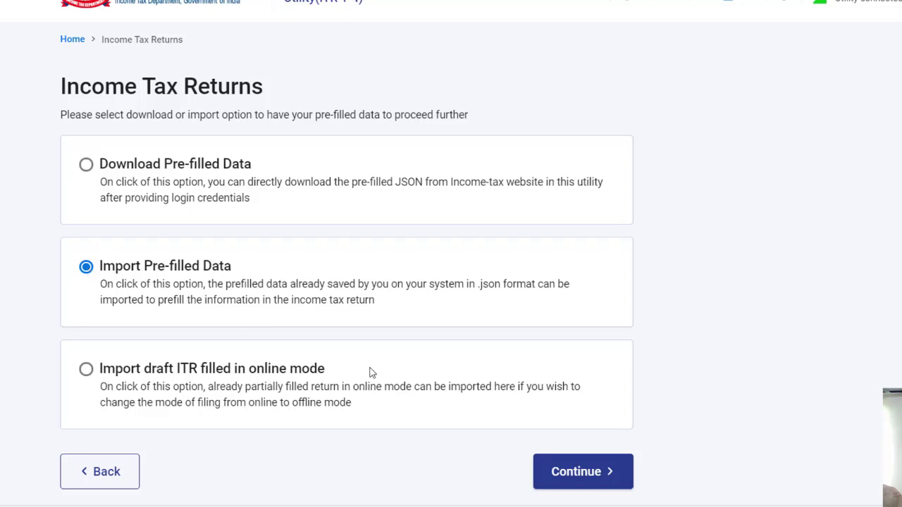
left_click(582, 474)
Enter the taxpayer's PAN, attach the pre-filled JSON file and proceed with the import
left_click(117, 197)
type("B")
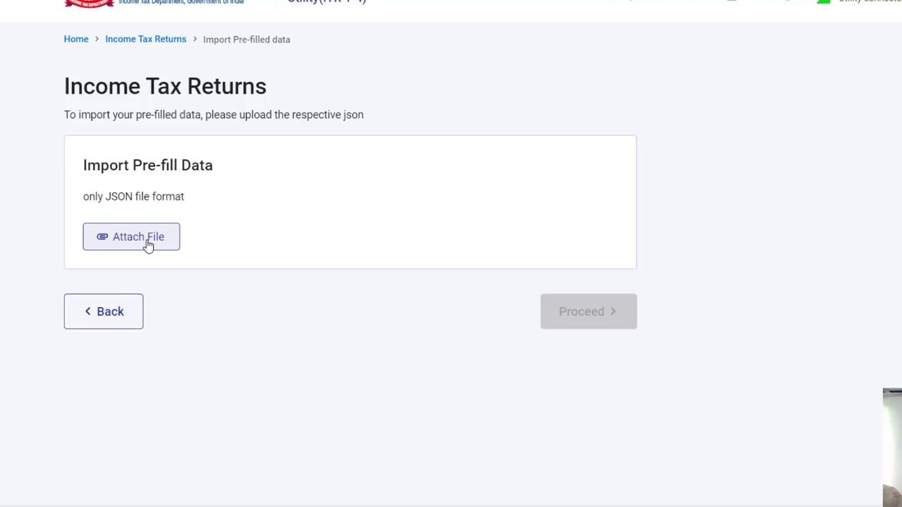
left_click(148, 244)
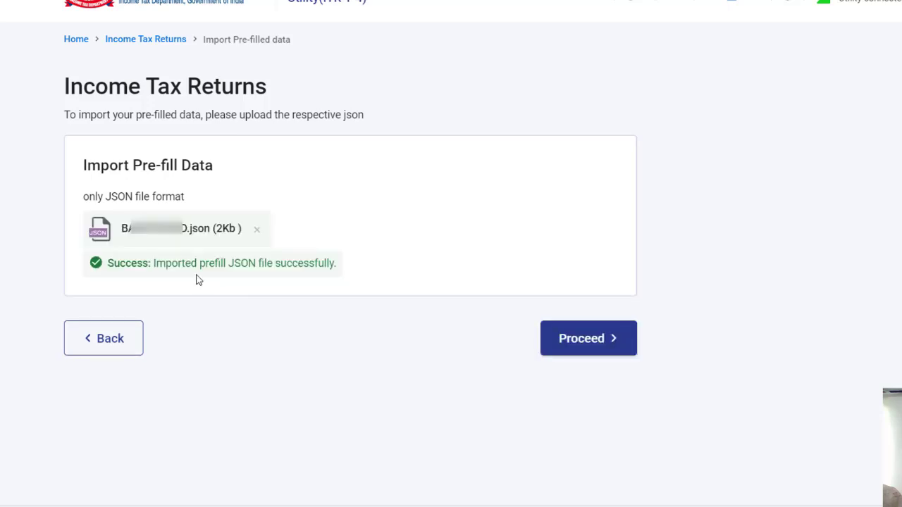
left_click(576, 344)
left_click(577, 344)
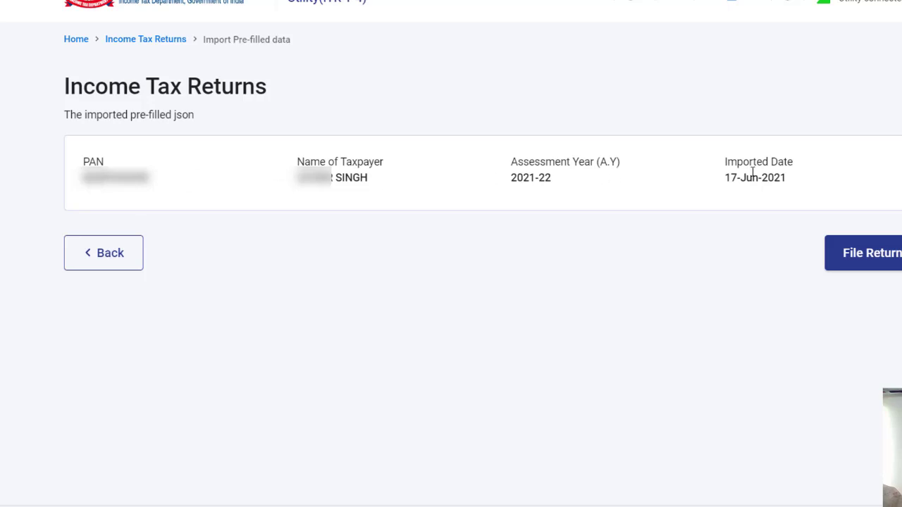
File the return from the imported data with Individual status, choosing the ITR - 2 form
left_click(890, 256)
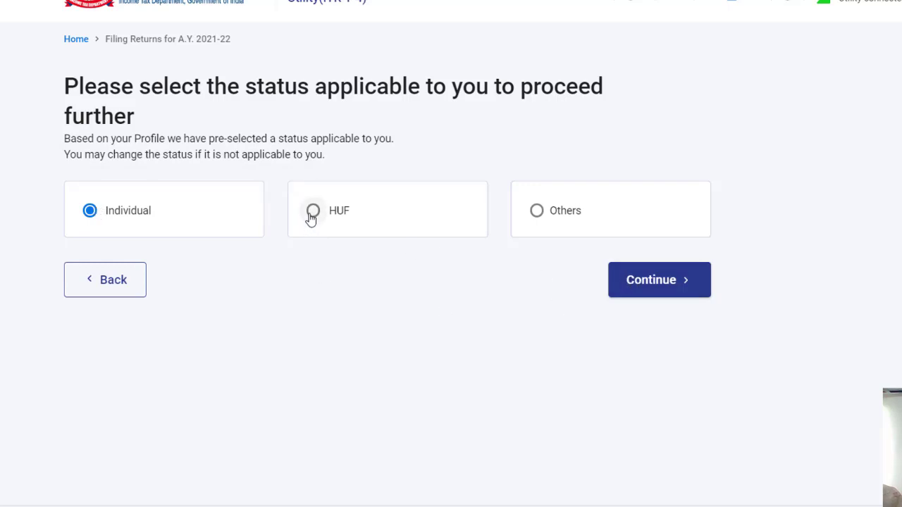
left_click(657, 294)
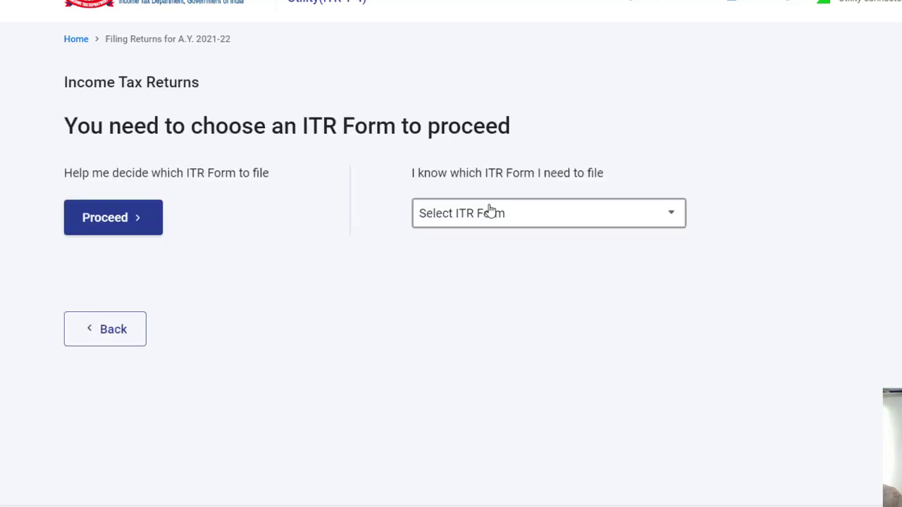
left_click(490, 211)
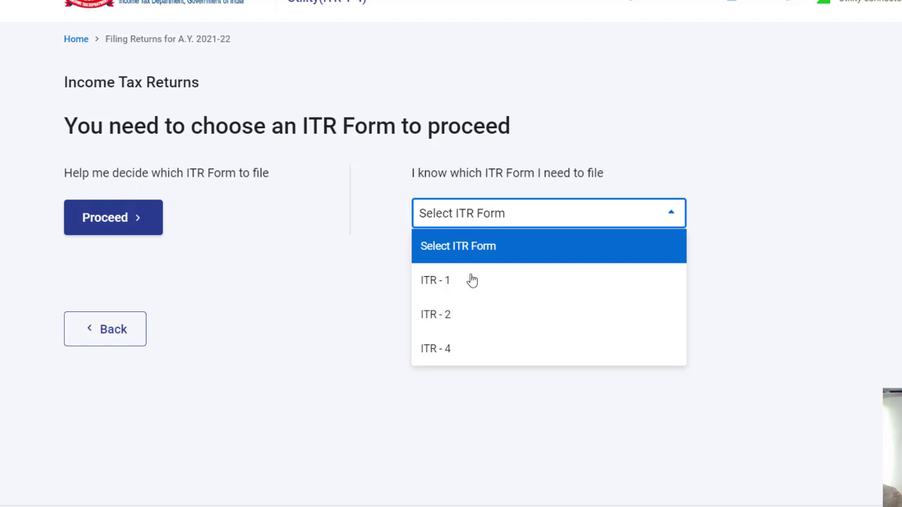
left_click(448, 319)
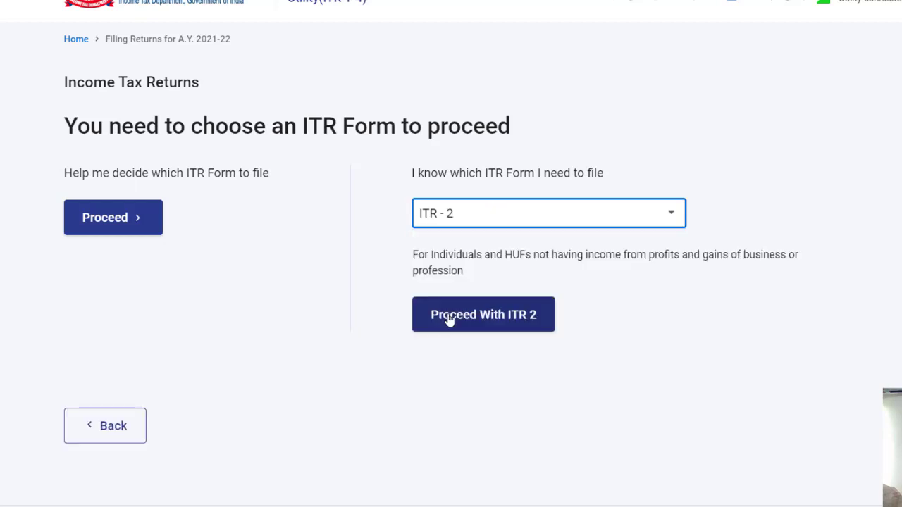
left_click(512, 327)
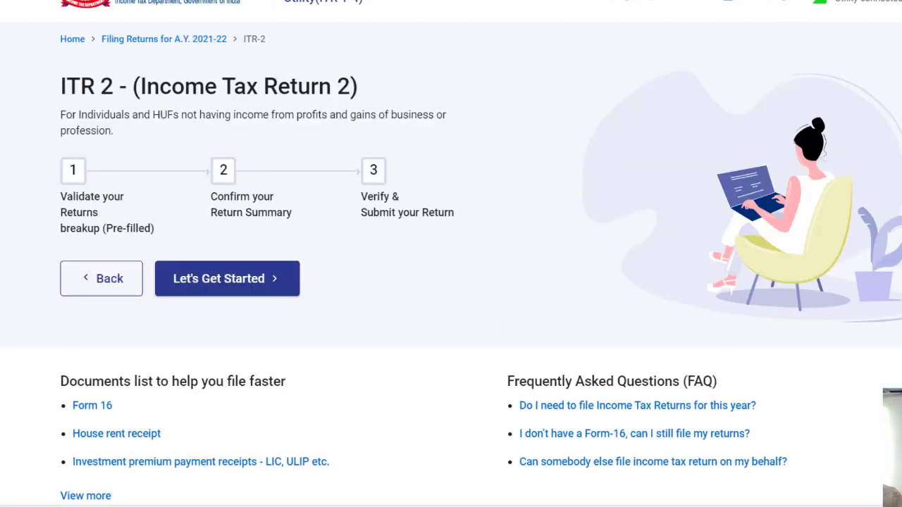
Get started with ITR 2 and give taxable income above the basic exemption limit as the filing reason
scroll(451, 263, "down", 2)
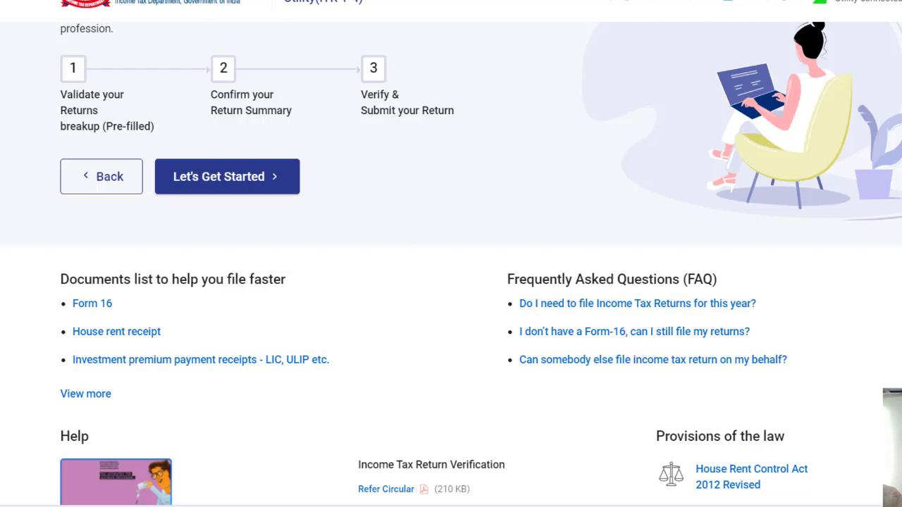
scroll(451, 264, "down", 3)
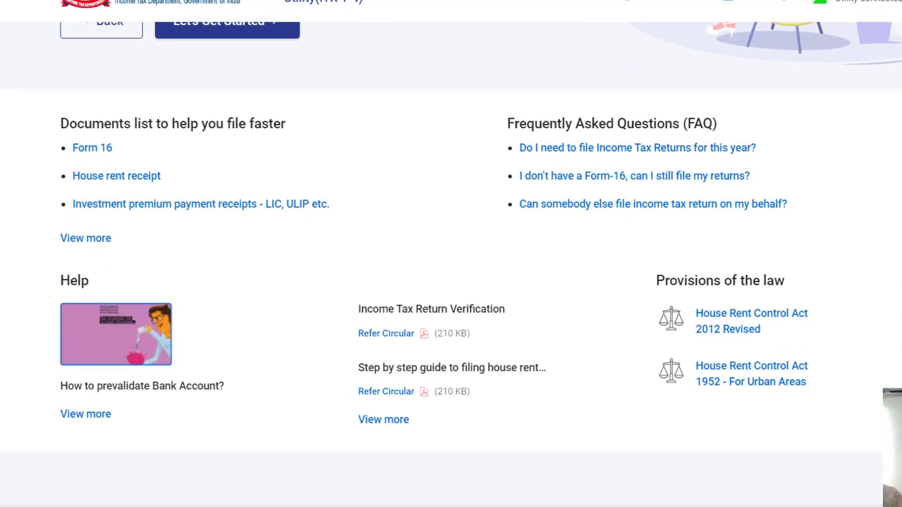
scroll(451, 264, "up", 2)
scroll(254, 256, "up", 1)
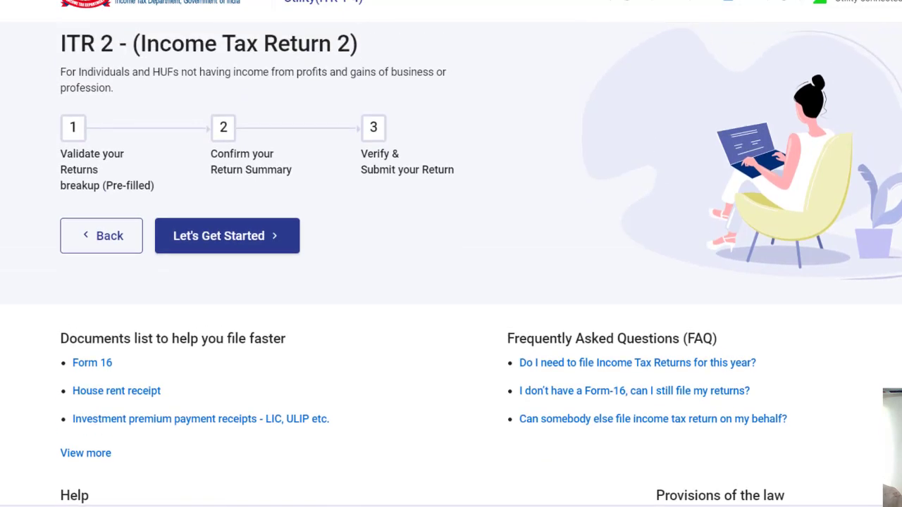
left_click(227, 243)
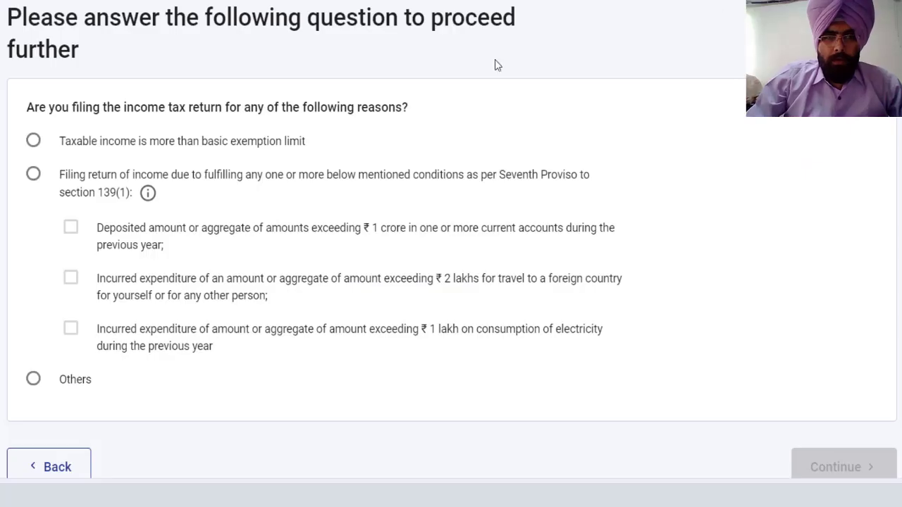
left_click(33, 142)
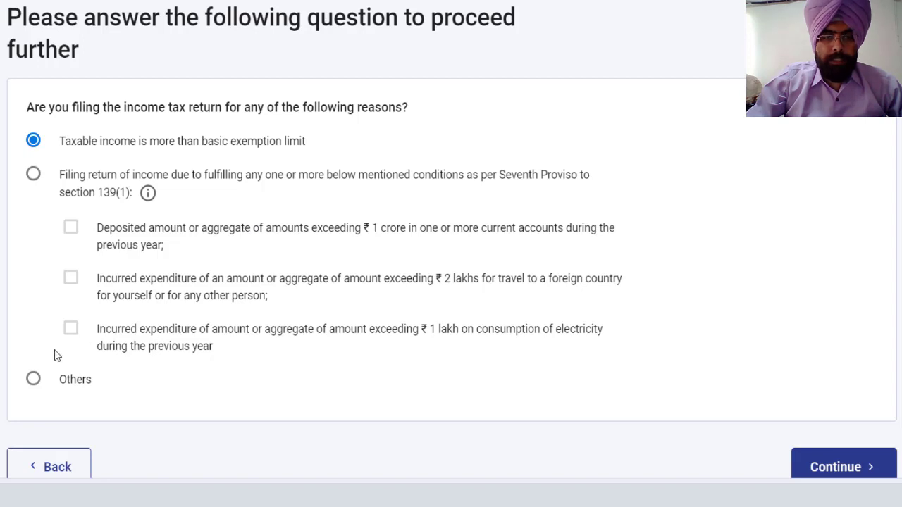
left_click(844, 469)
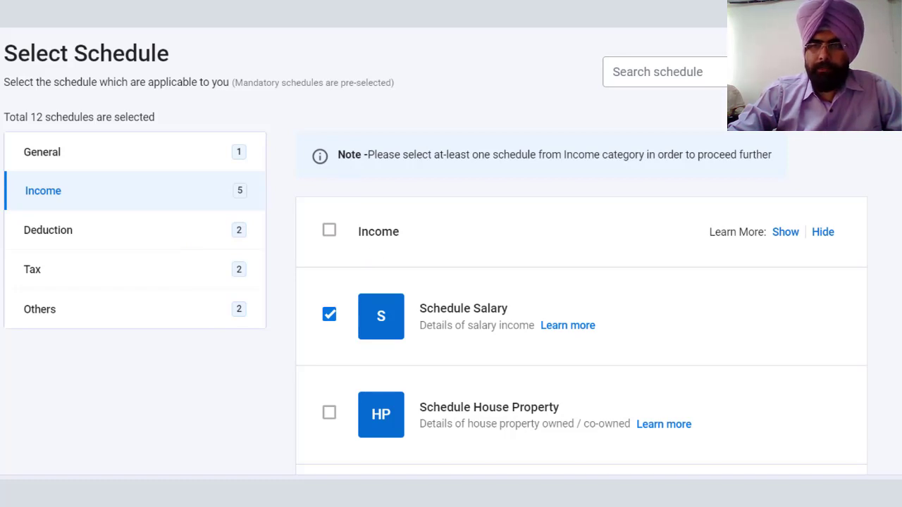
Examine the General schedule category and its additional details, including the Portuguese Civil Code question
left_click(329, 410)
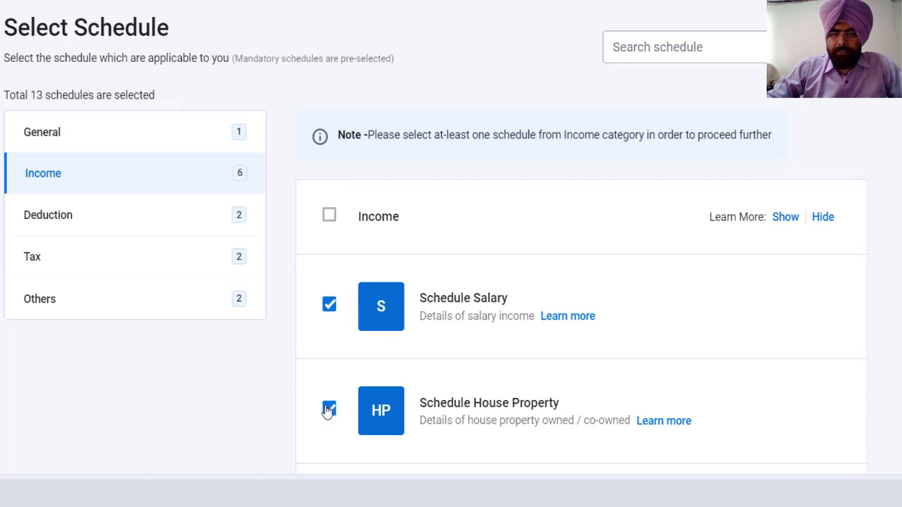
left_click(328, 410)
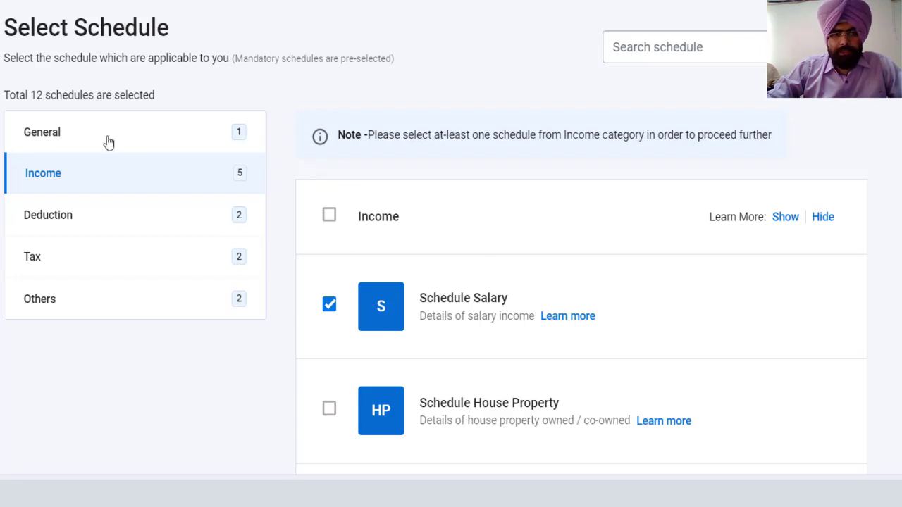
left_click(40, 141)
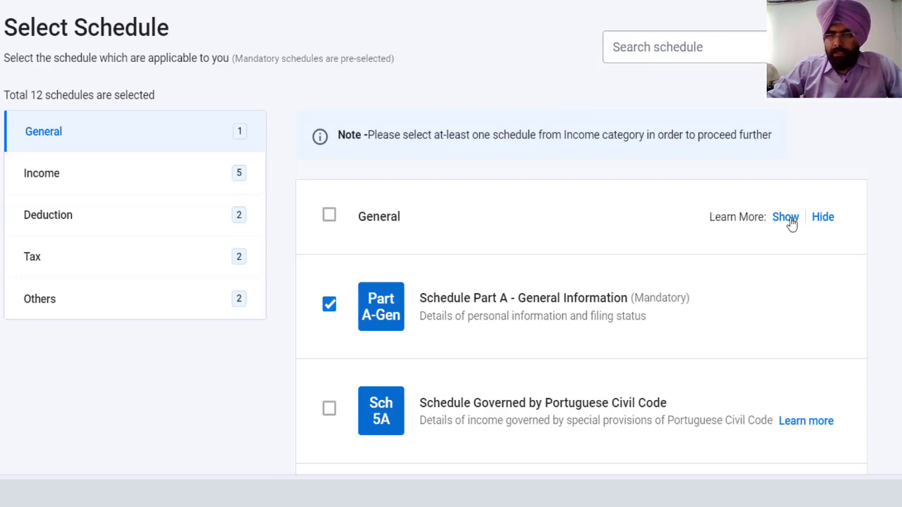
scroll(786, 217, "down", 1)
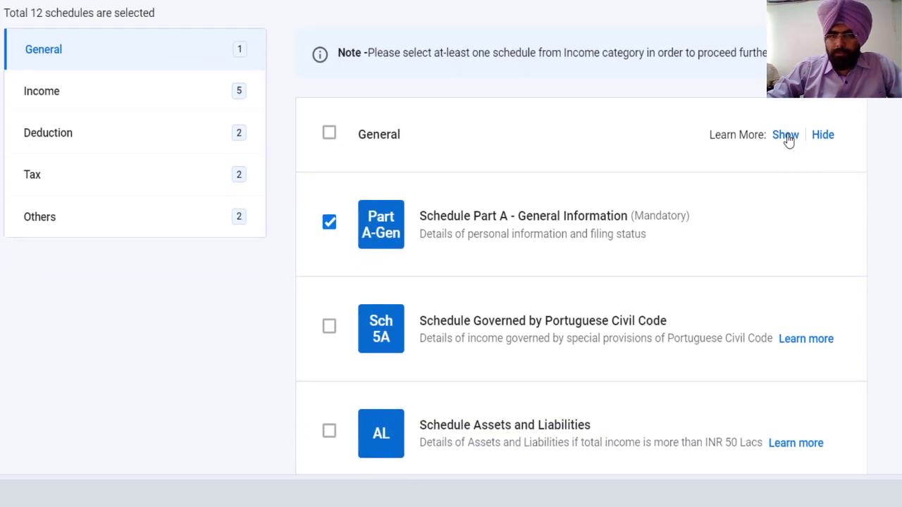
triple_click(788, 140)
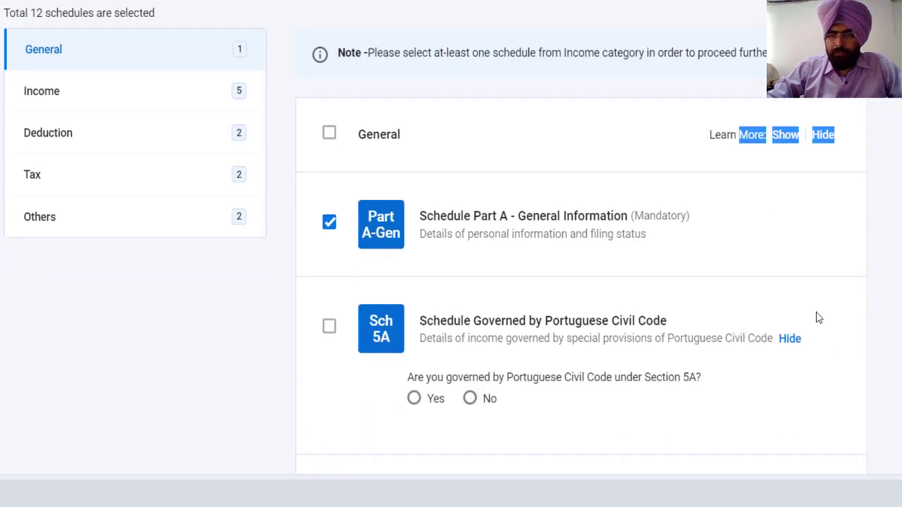
left_click(790, 339)
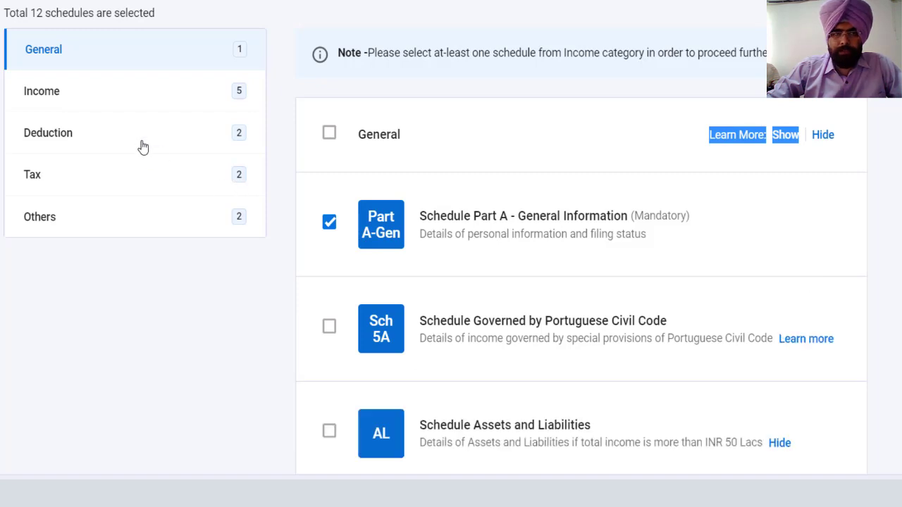
Add Schedule House Property and Schedule Capital Gains to the selected Income schedules
left_click(51, 99)
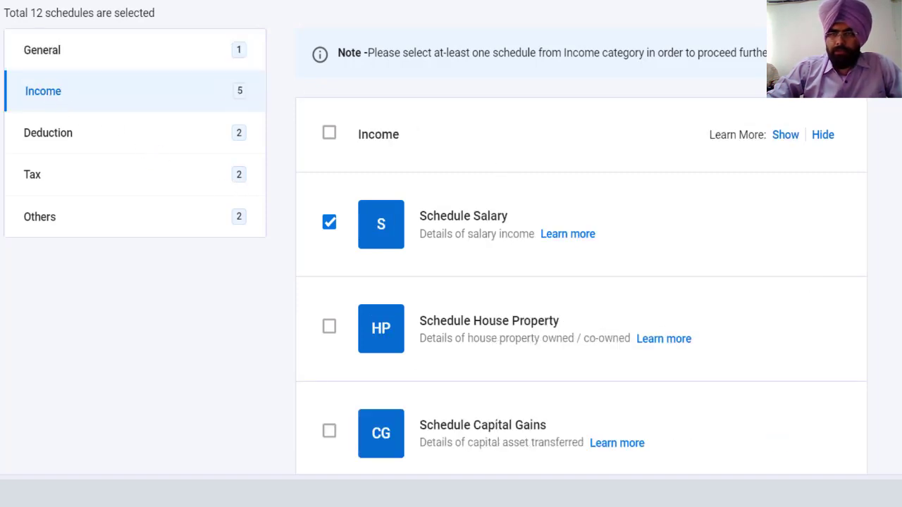
scroll(451, 254, "down", 1)
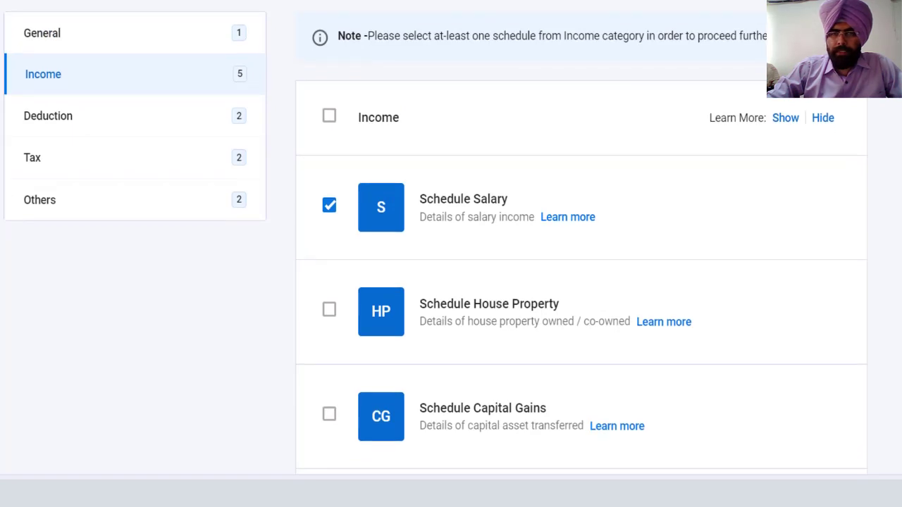
scroll(451, 254, "down", 4)
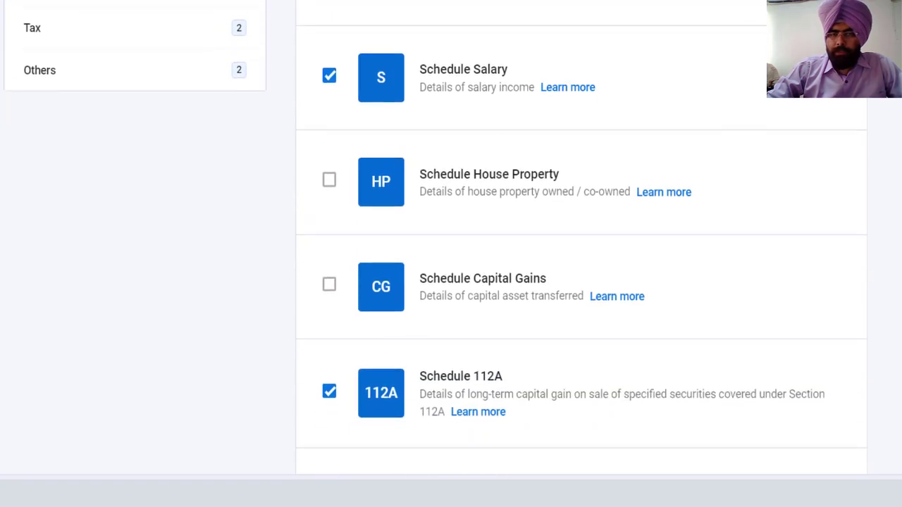
scroll(451, 253, "down", 2)
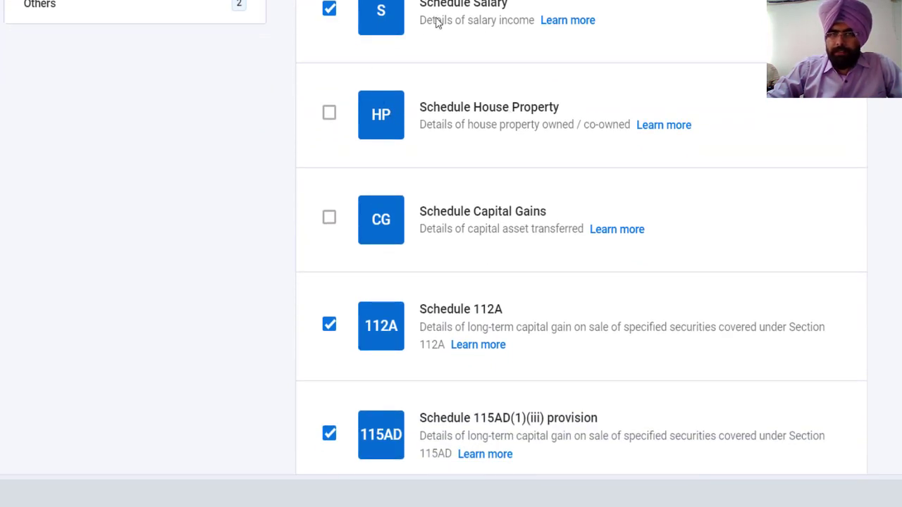
left_click(329, 120)
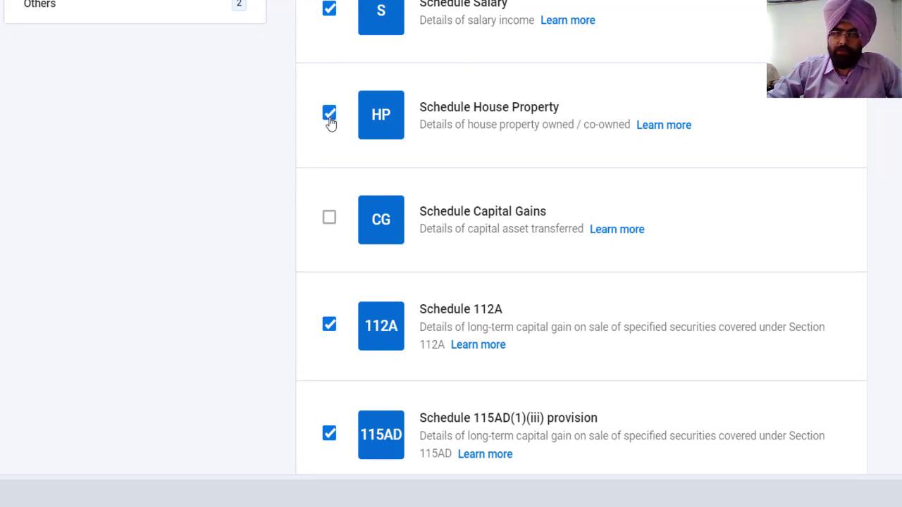
left_click(329, 219)
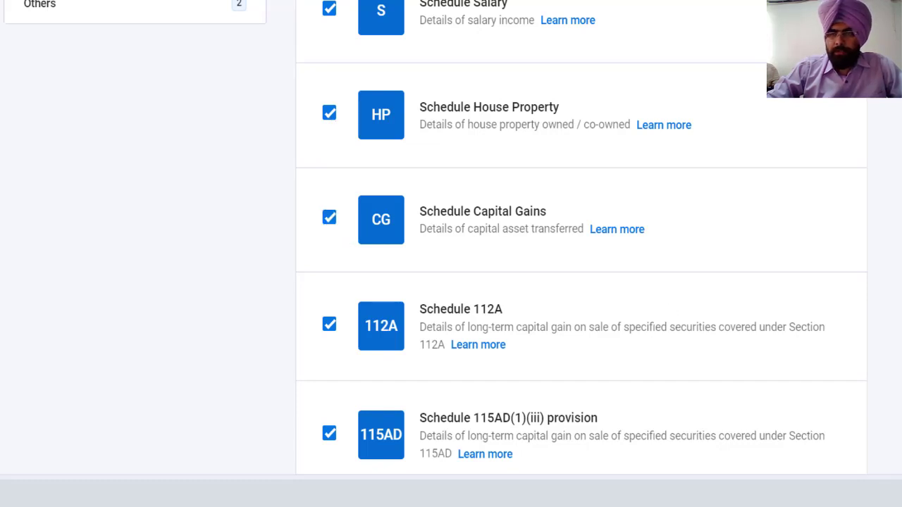
Add Schedule Specified Person's Income and Schedule Exempt Income, and continue with the schedule selection
scroll(581, 253, "down", 4)
scroll(467, 209, "down", 1)
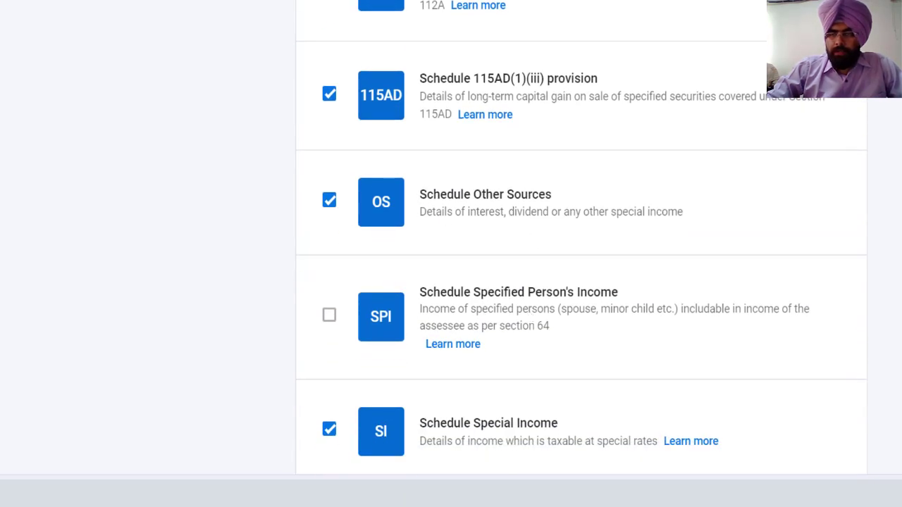
scroll(581, 236, "down", 2)
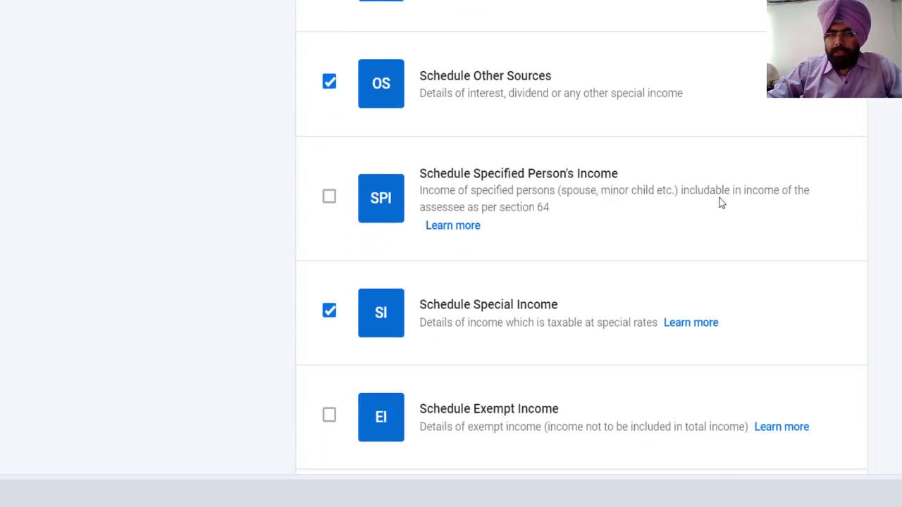
left_click(330, 198)
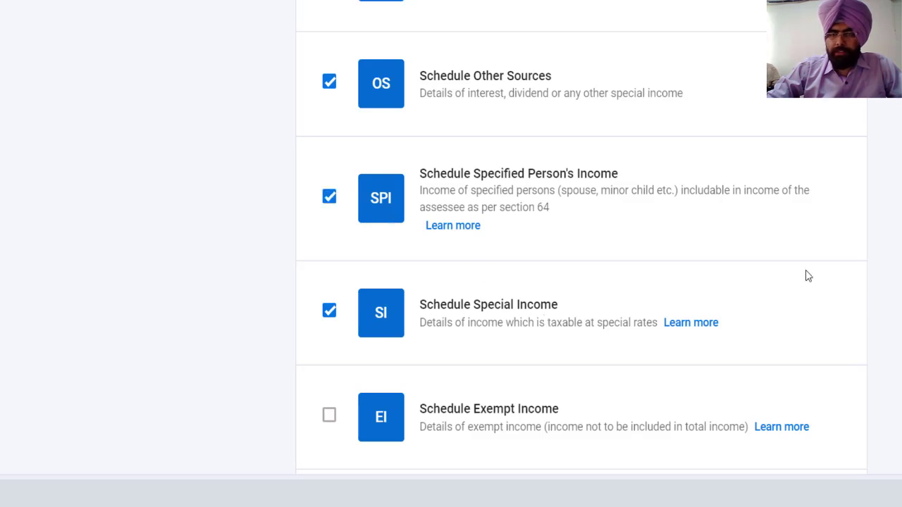
scroll(761, 282, "down", 2)
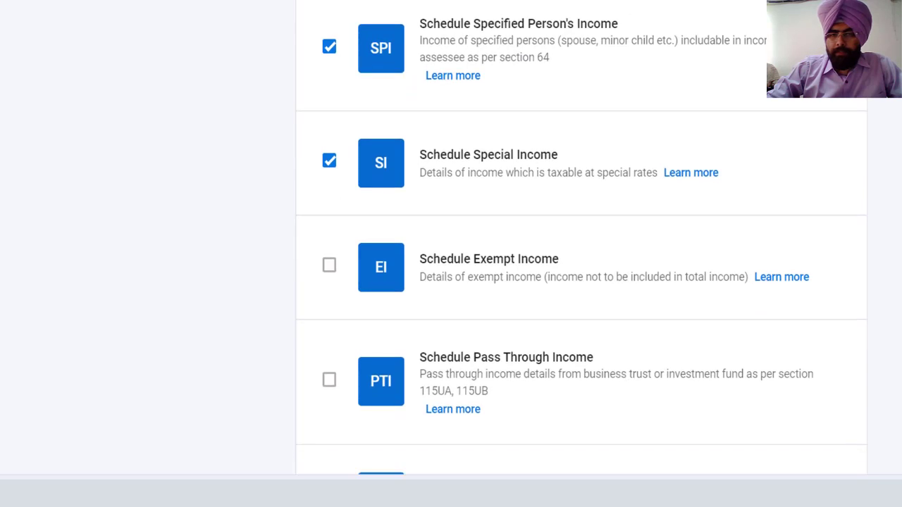
scroll(423, 233, "down", 1)
left_click(326, 194)
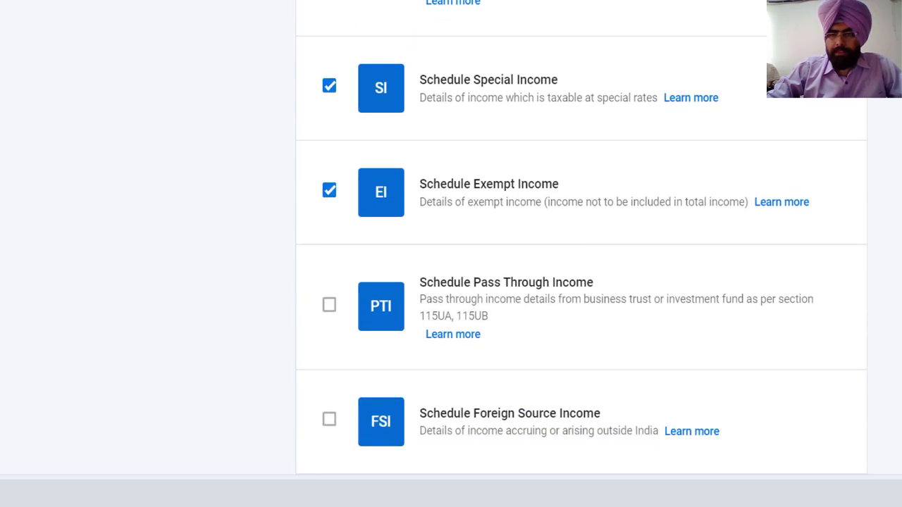
scroll(581, 238, "down", 2)
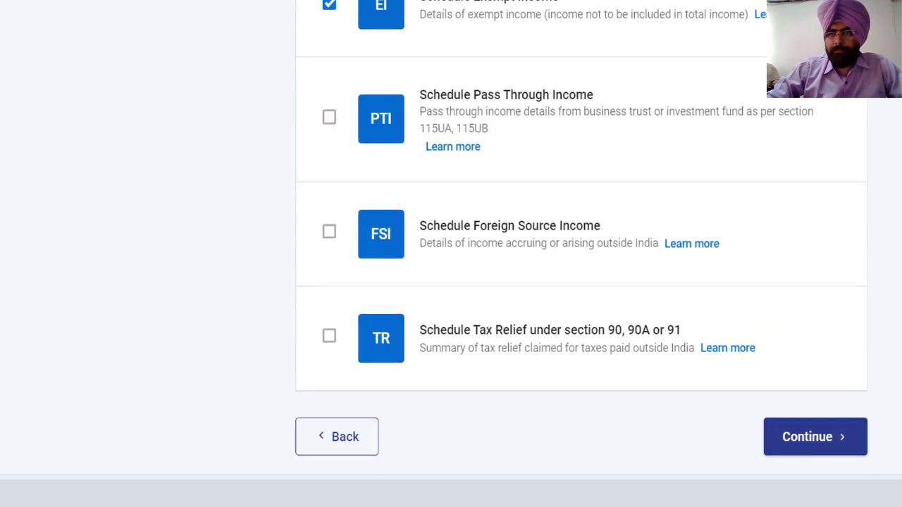
left_click(816, 437)
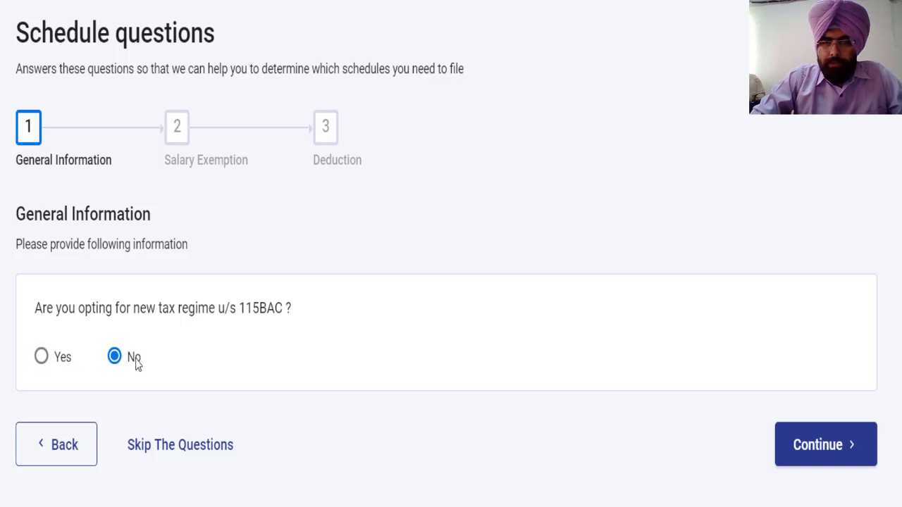
Continue past the new tax regime question and go through the Salary Exemption questions without answering them, proceeding to the Deduction questions
left_click(823, 458)
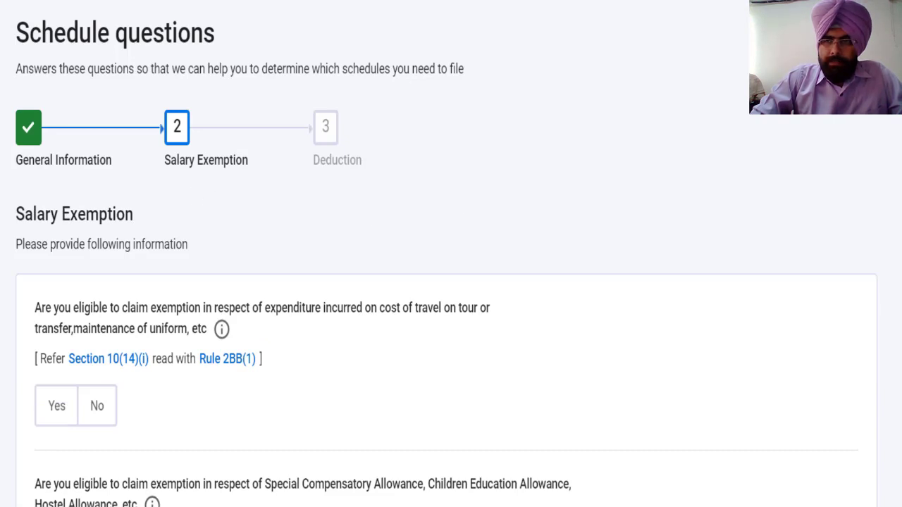
scroll(447, 258, "down", 1)
scroll(447, 253, "down", 1)
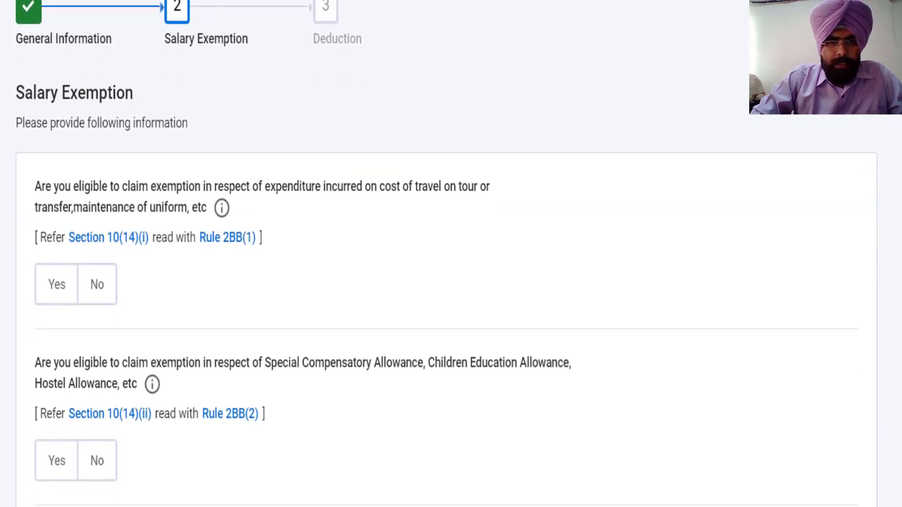
scroll(446, 254, "down", 1)
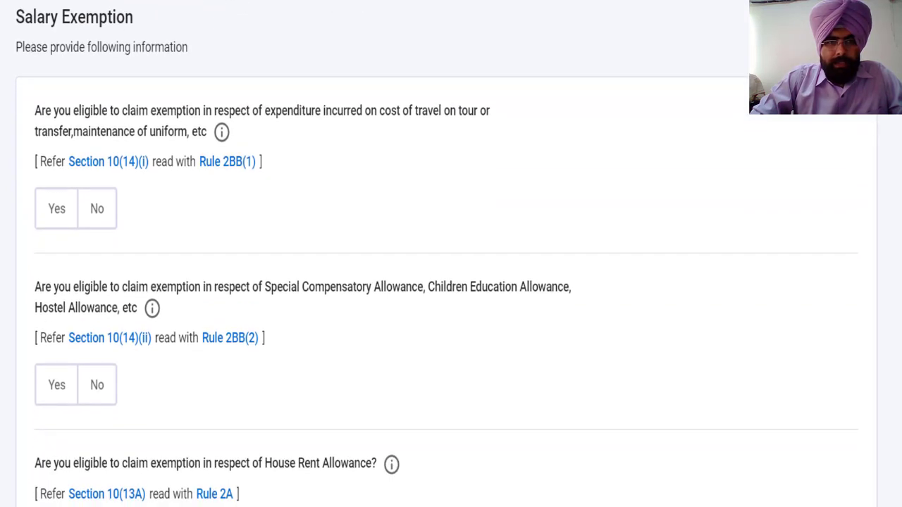
scroll(446, 254, "down", 2)
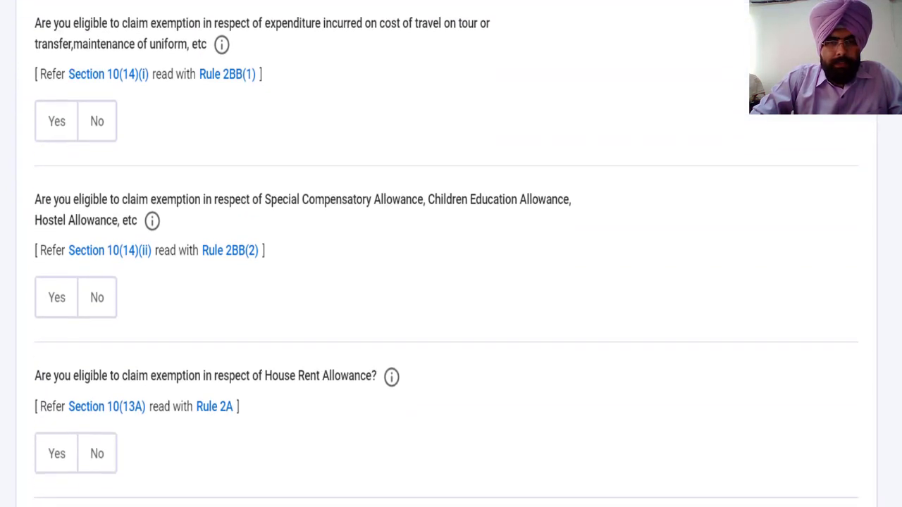
scroll(447, 254, "down", 3)
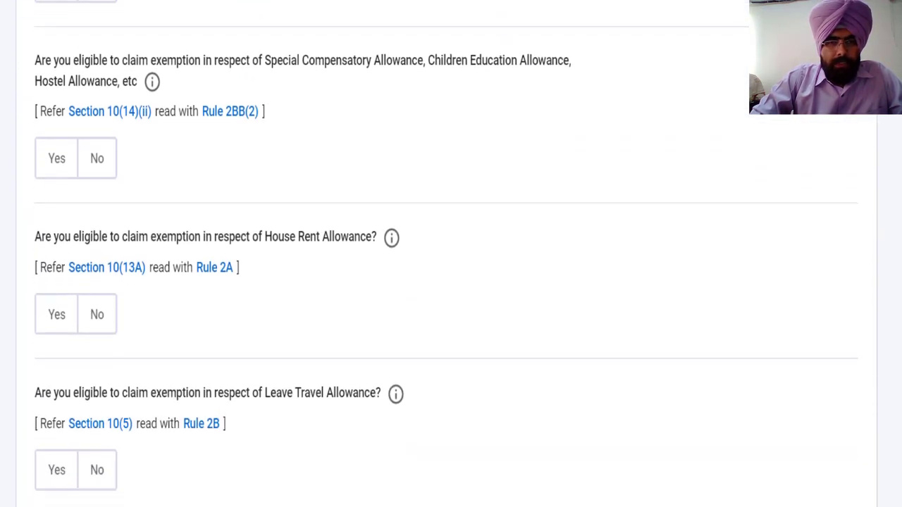
scroll(447, 254, "down", 1)
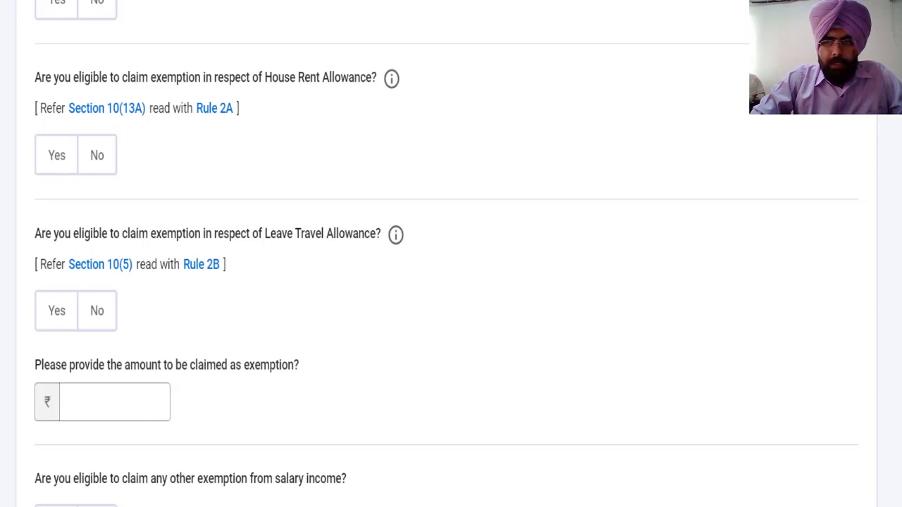
scroll(823, 428, "down", 3)
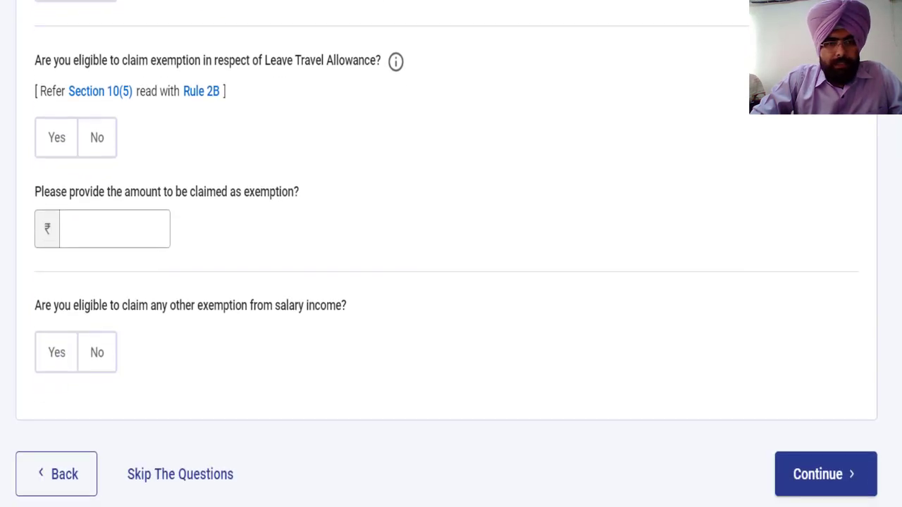
left_click(823, 443)
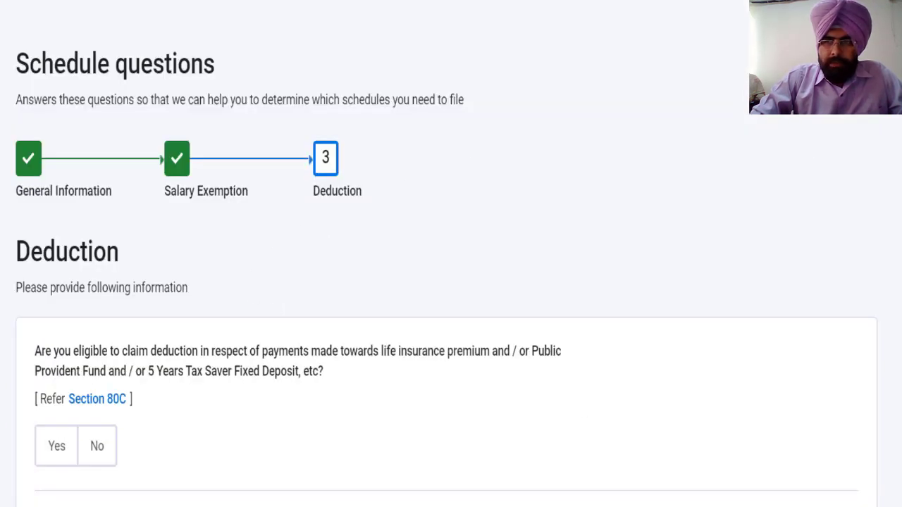
Declare eligibility for the Section 80C deduction and set the claimed amount to ₹85,000
scroll(451, 282, "down", 3)
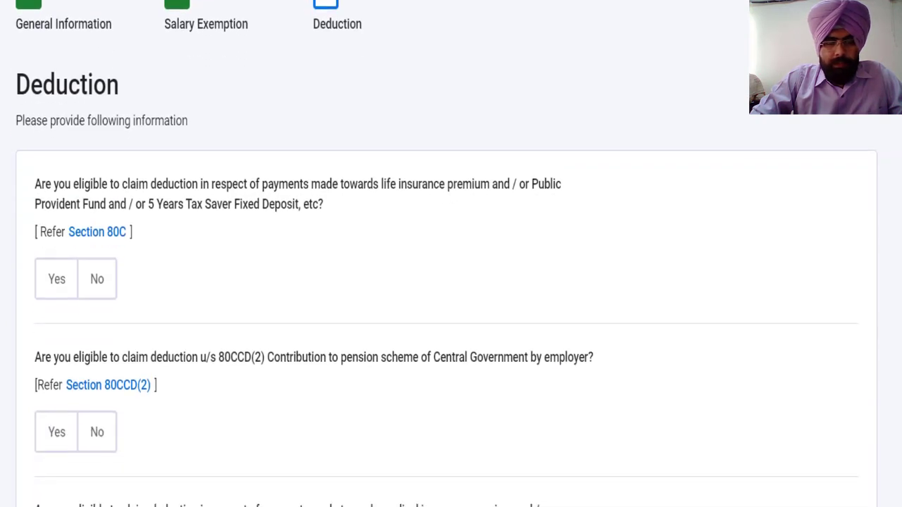
scroll(451, 281, "down", 3)
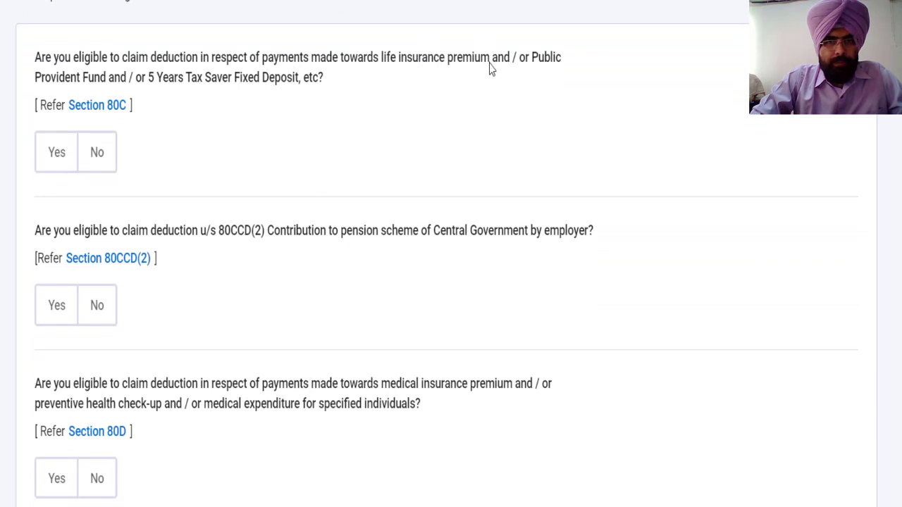
left_click(62, 161)
left_click(103, 238)
type("85000")
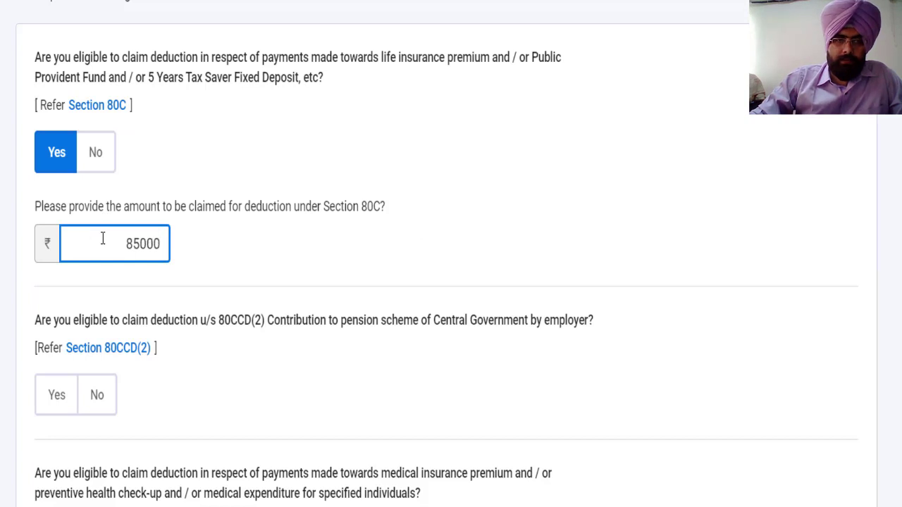
left_click(332, 280)
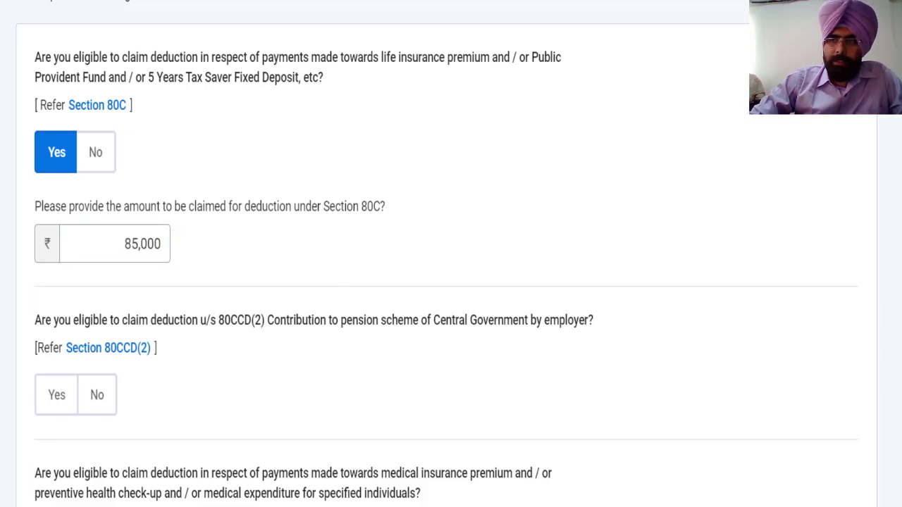
Leave the remaining deduction questions unanswered, continue to the Schedules Summary and dismiss the pre-filled return notice
scroll(437, 259, "down", 5)
scroll(451, 260, "down", 3)
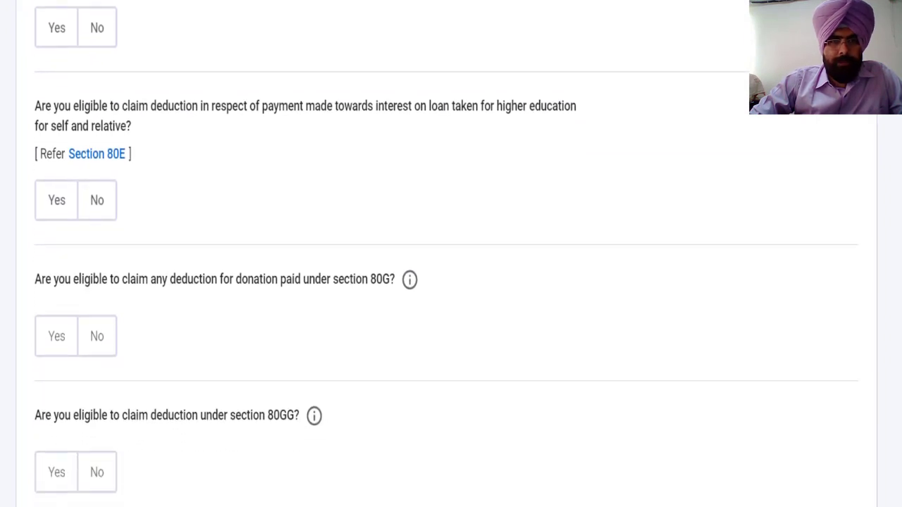
scroll(451, 259, "down", 5)
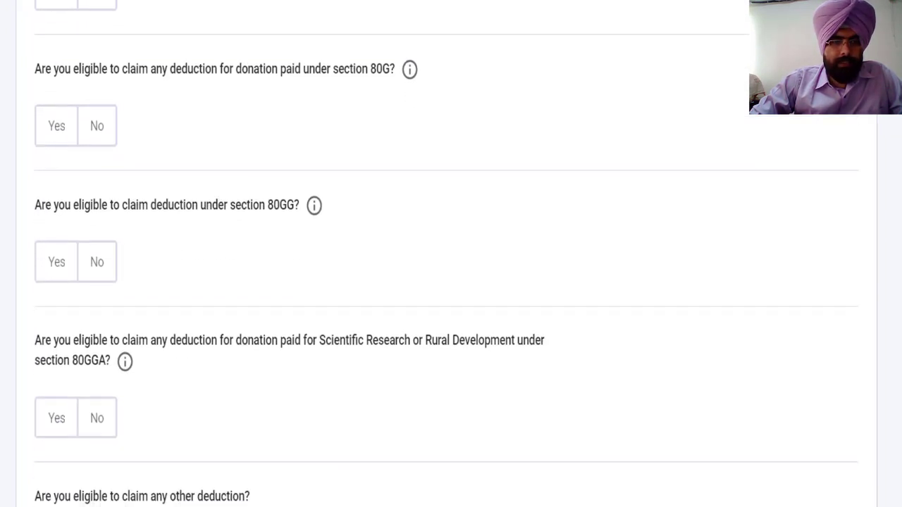
scroll(451, 260, "down", 2)
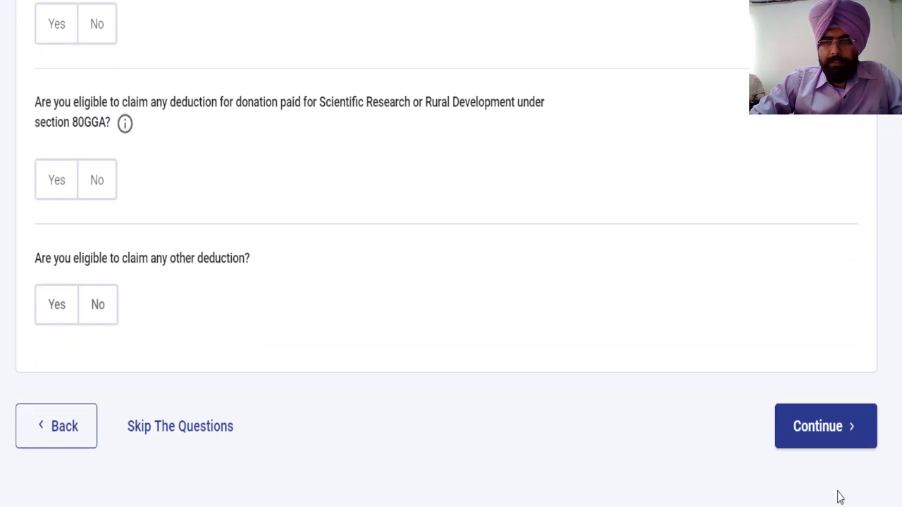
left_click(821, 440)
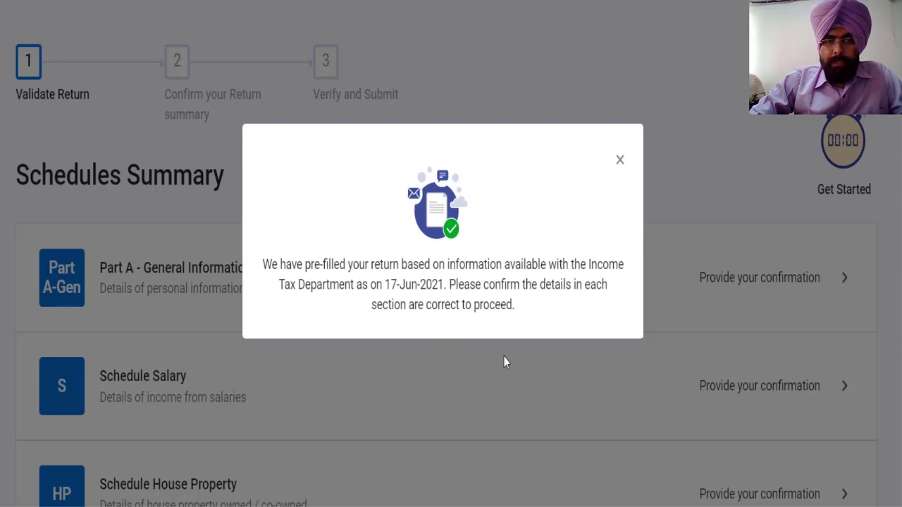
left_click(620, 162)
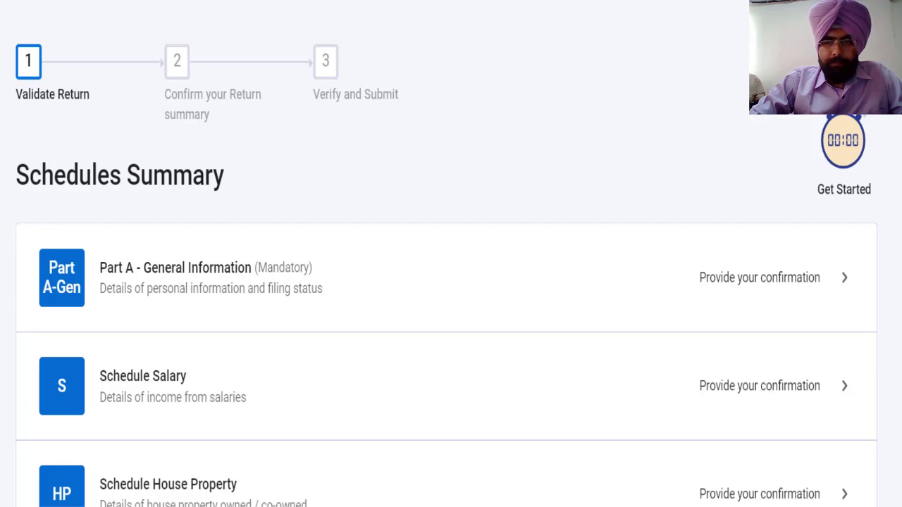
Open Part A - General Information and review the pre-filled Personal Information and Contact sections
left_click(178, 288)
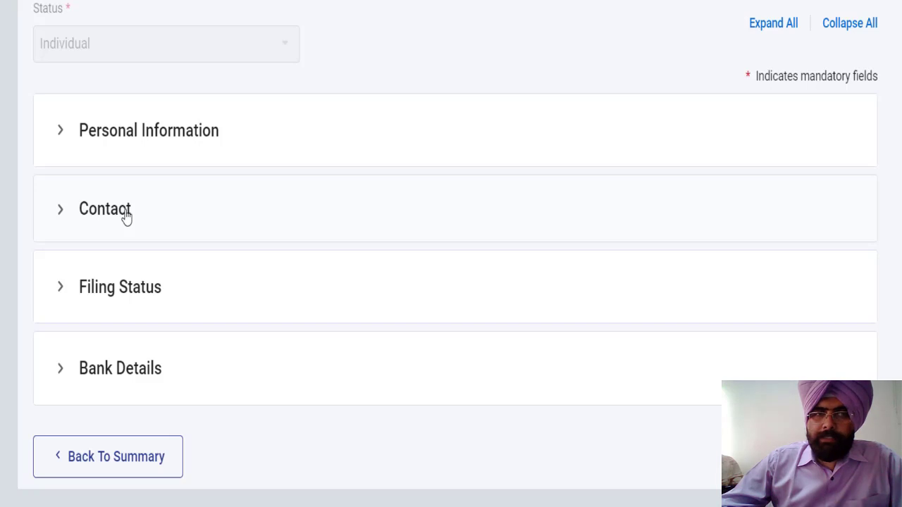
left_click(164, 140)
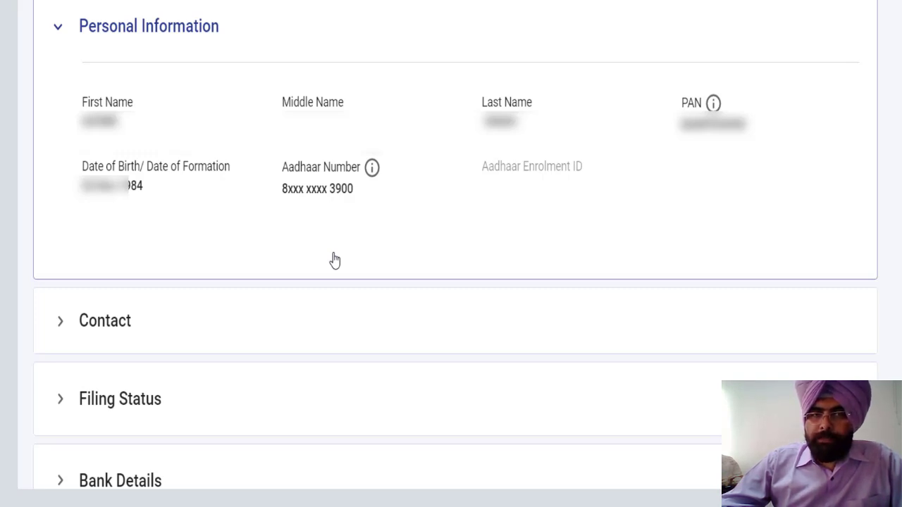
left_click(153, 30)
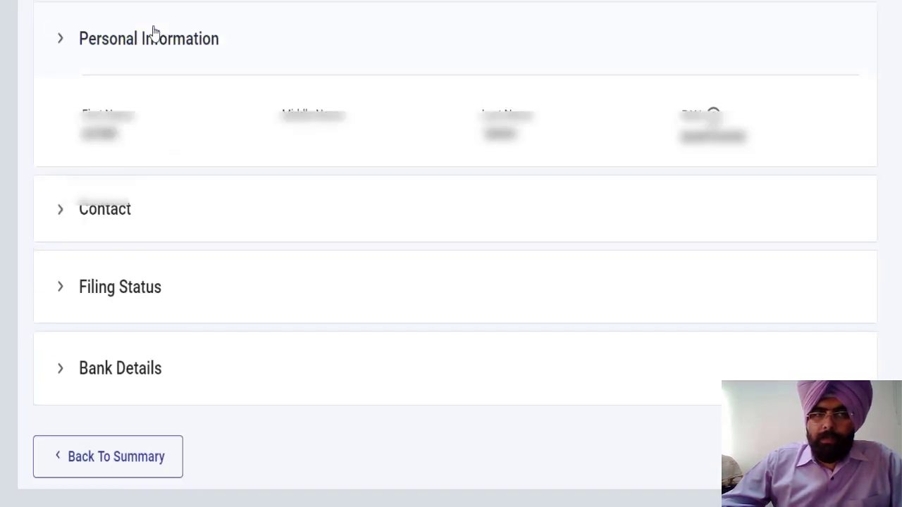
left_click(121, 222)
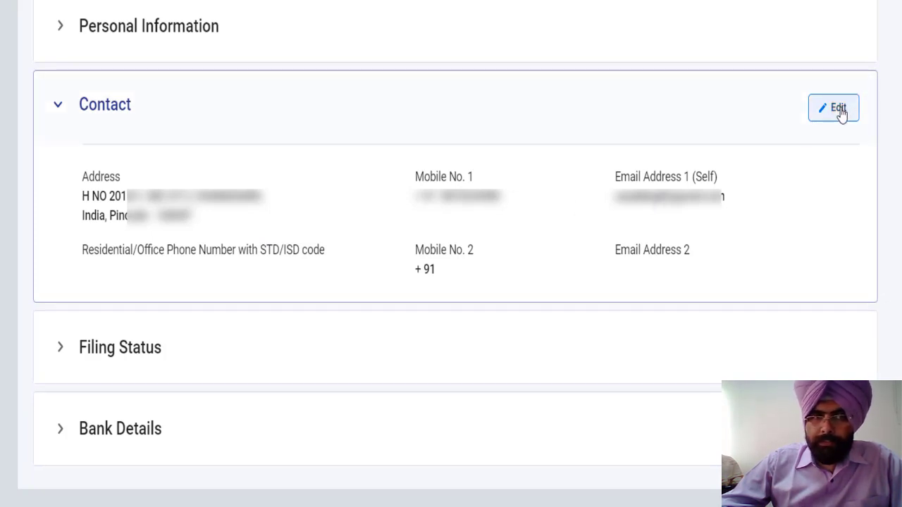
left_click(93, 117)
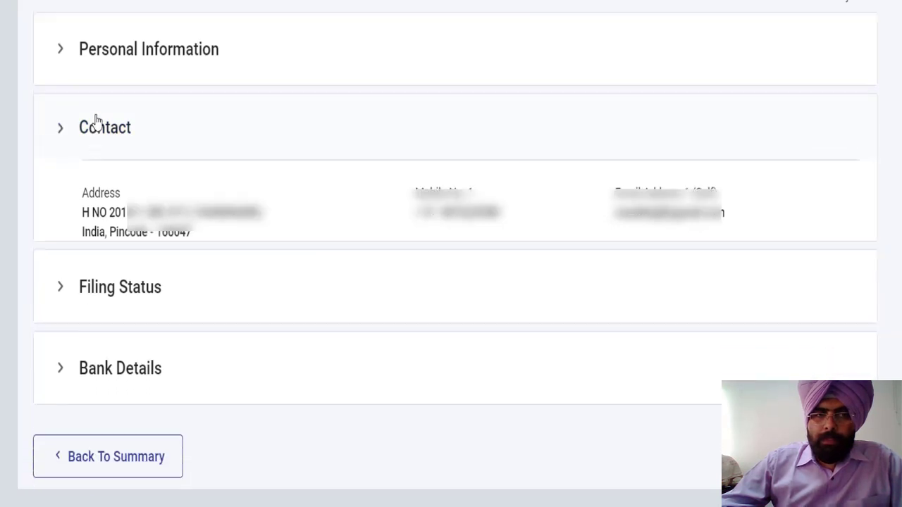
Examine the Filing Status section, including the filing section, notice response, 115BAC choice and seventh proviso answers
left_click(138, 298)
scroll(296, 302, "down", 2)
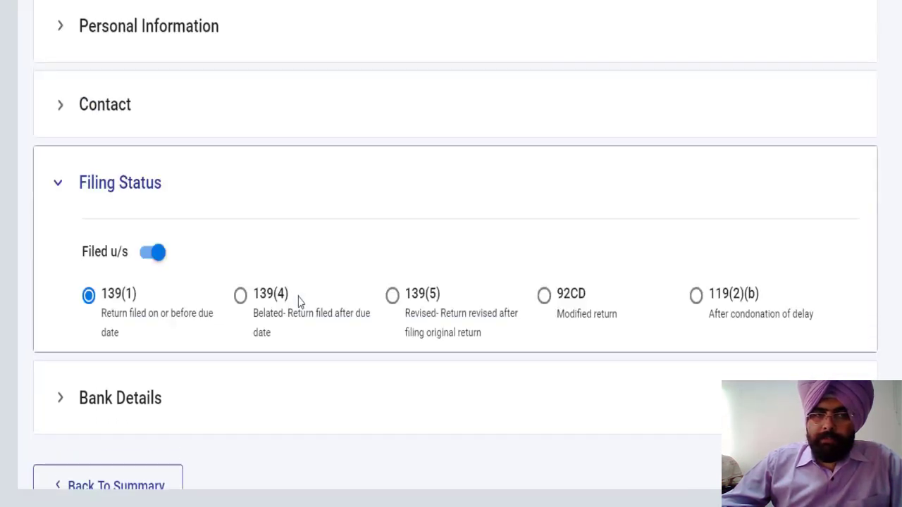
scroll(455, 253, "down", 3)
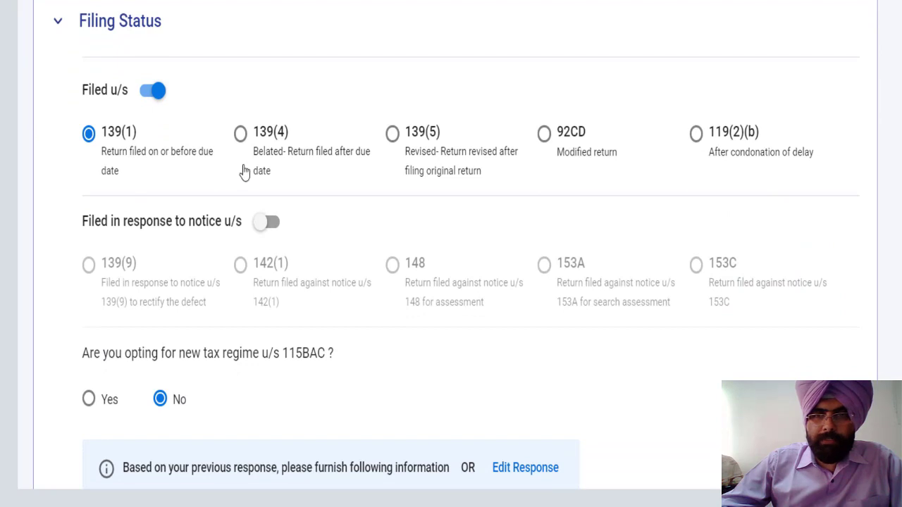
scroll(117, 105, "down", 5)
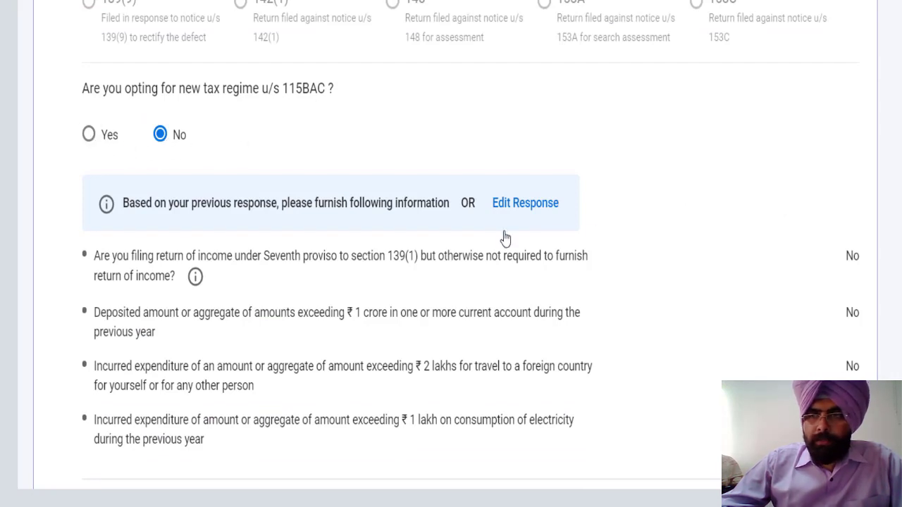
scroll(505, 239, "down", 2)
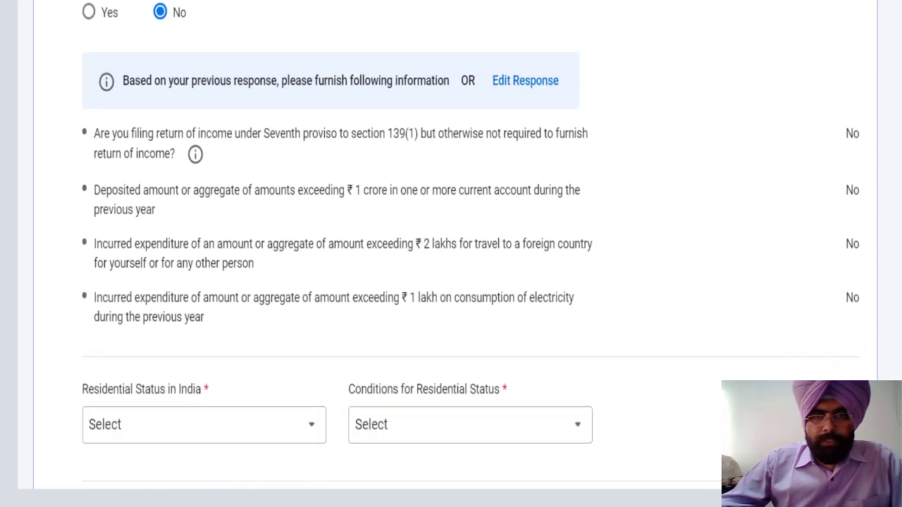
scroll(471, 253, "down", 1)
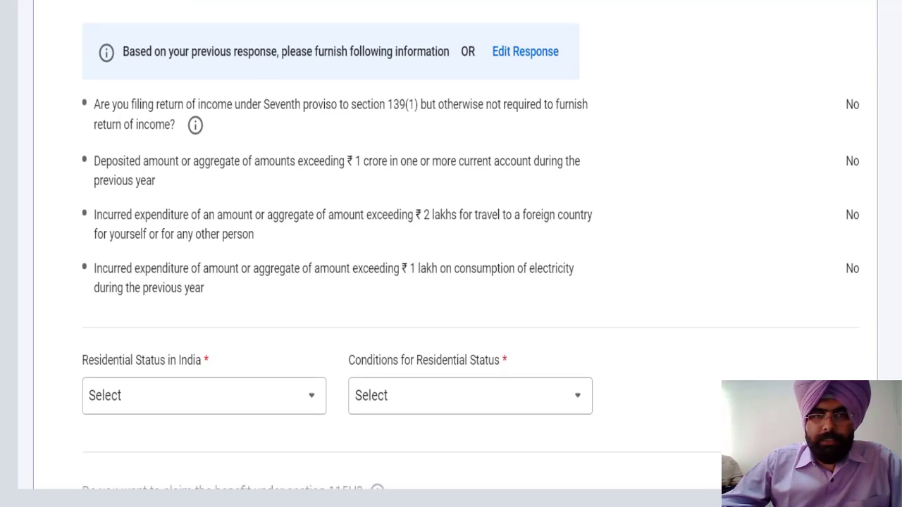
scroll(590, 268, "down", 1)
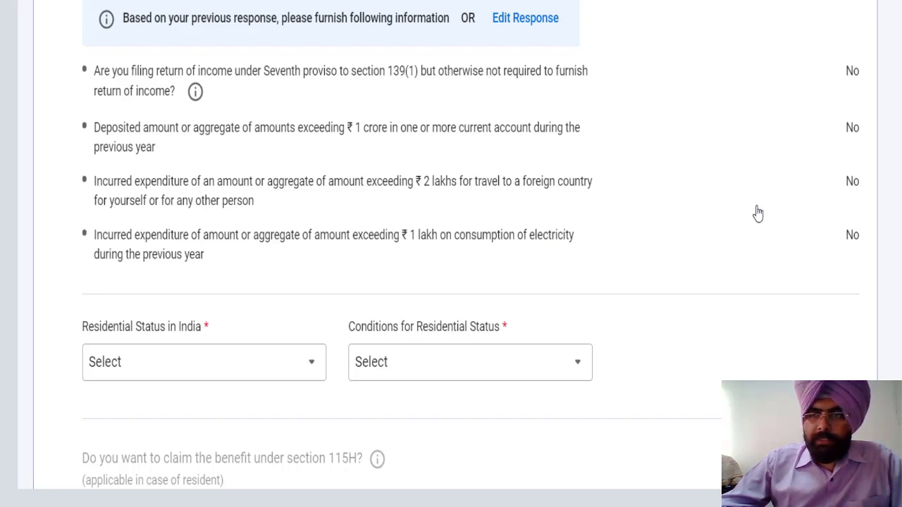
scroll(234, 243, "down", 3)
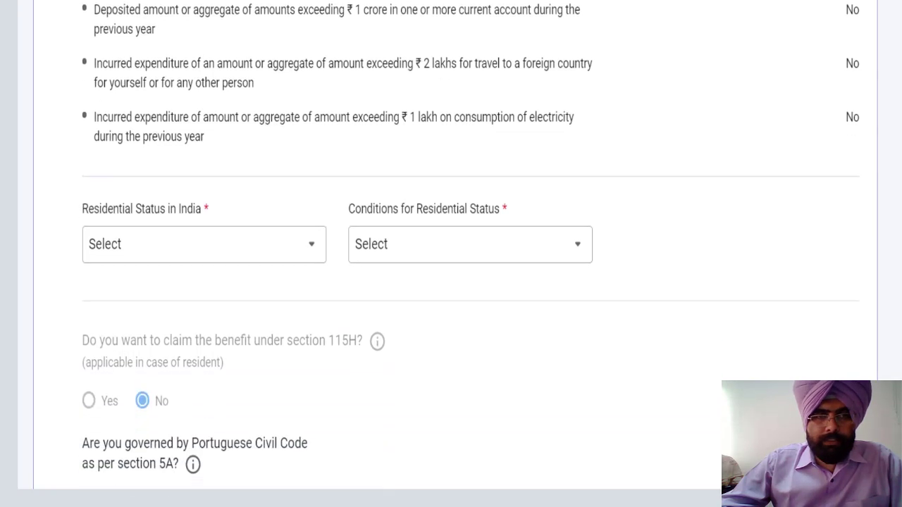
Set the residential status in India to Resident, with the condition of 182 days or more in India during the previous year [section 6(1)(a)]
left_click(211, 179)
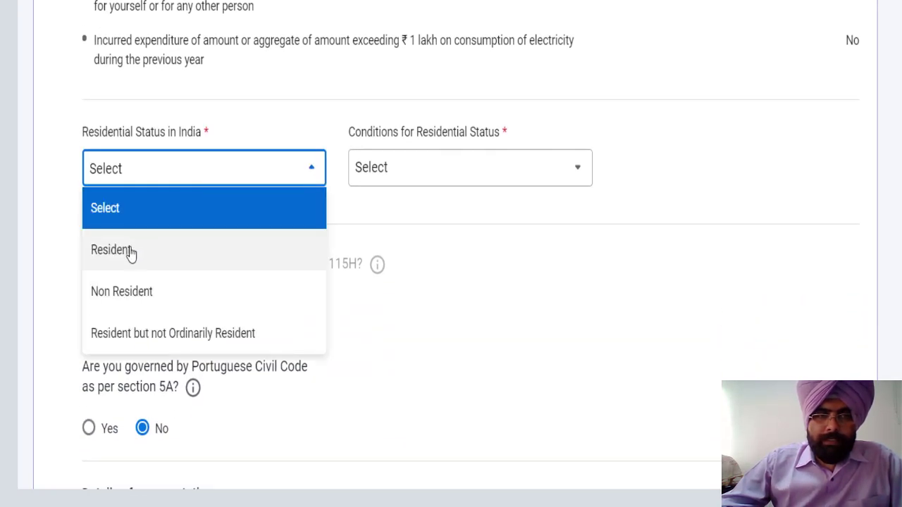
left_click(129, 252)
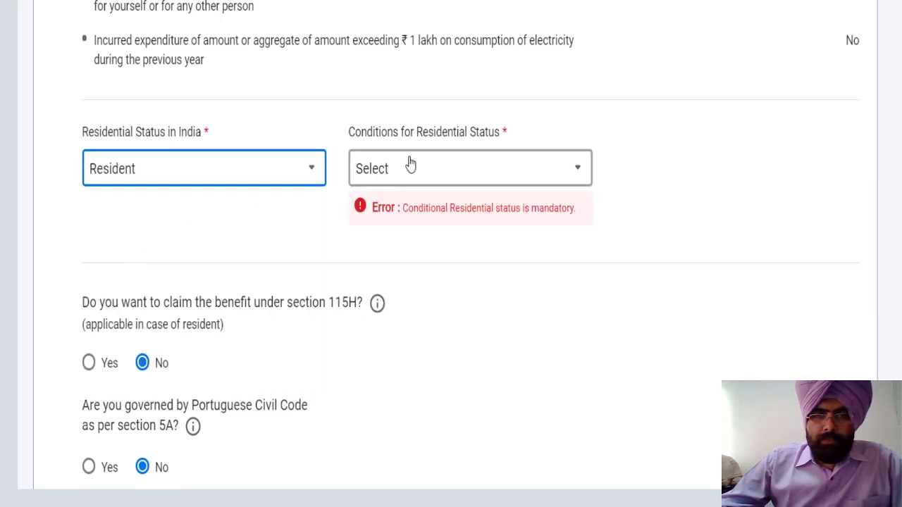
left_click(436, 172)
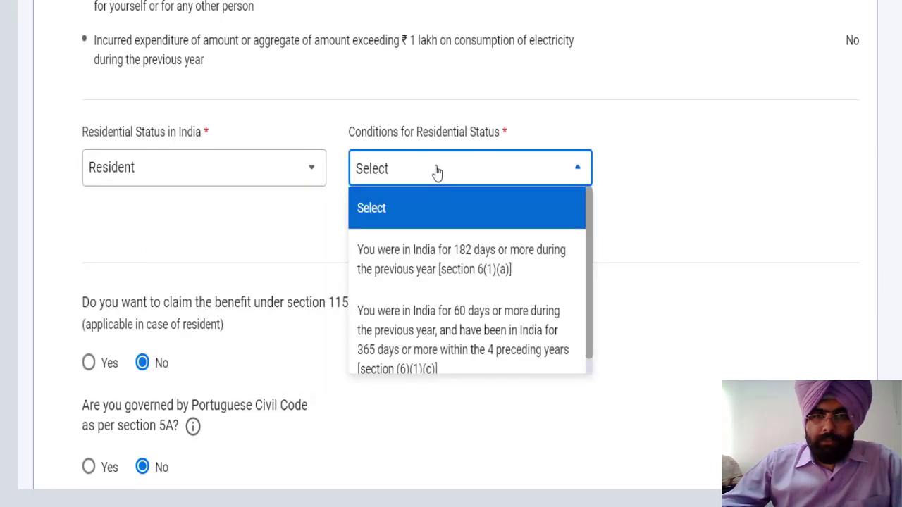
left_click(450, 261)
left_click(491, 185)
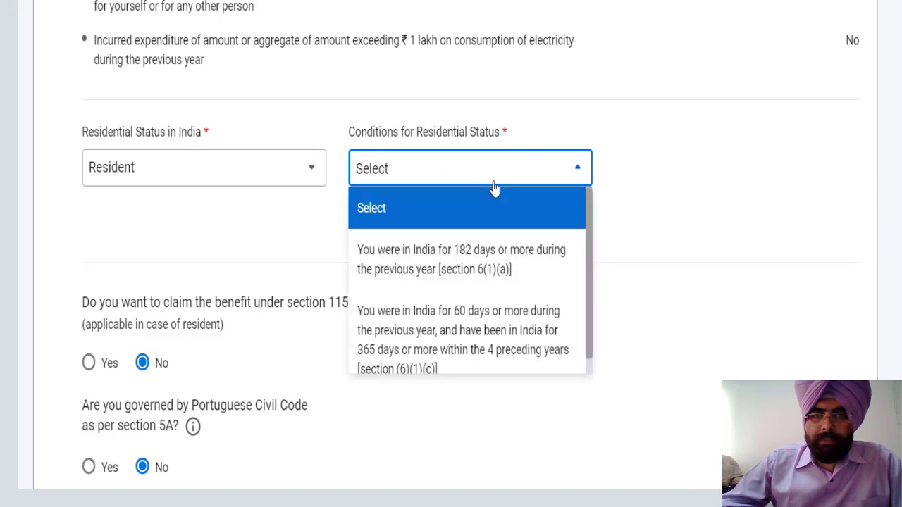
left_click(463, 250)
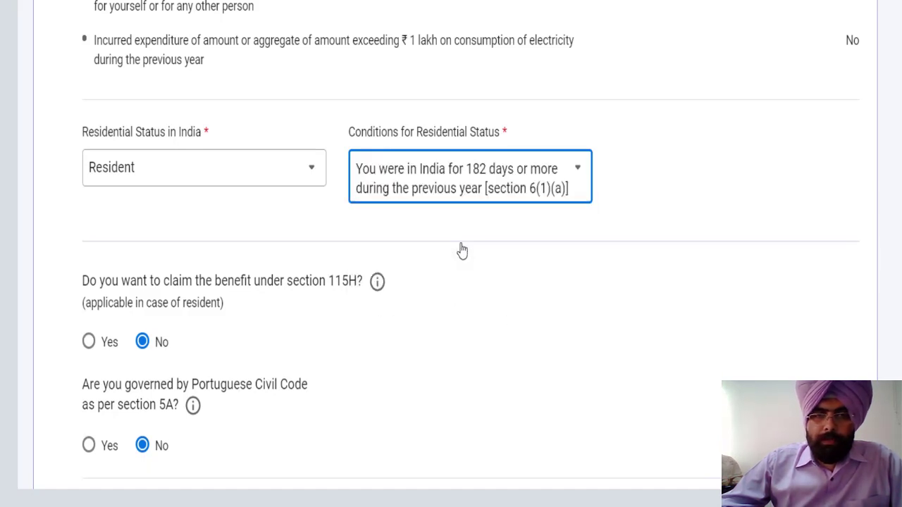
scroll(451, 254, "down", 3)
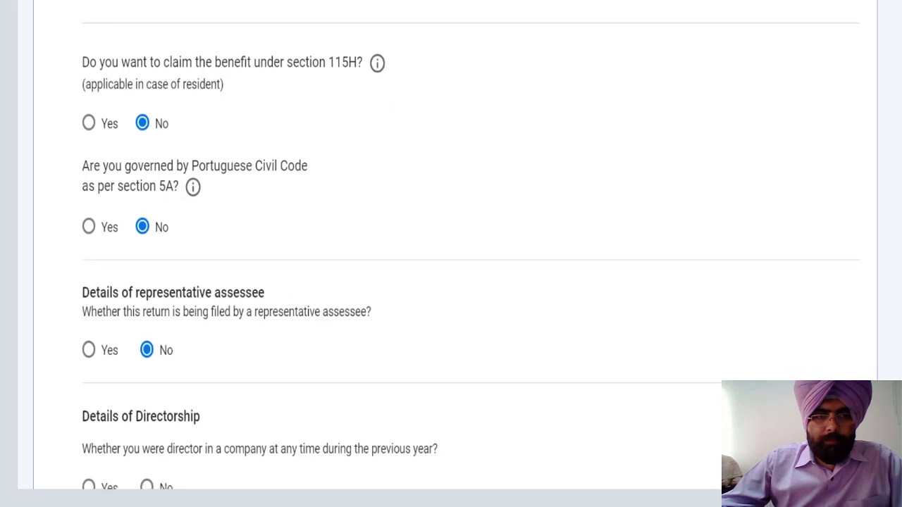
Answer No to the directorship and unlisted equity shares questions and save the Filing Status section
scroll(471, 249, "down", 3)
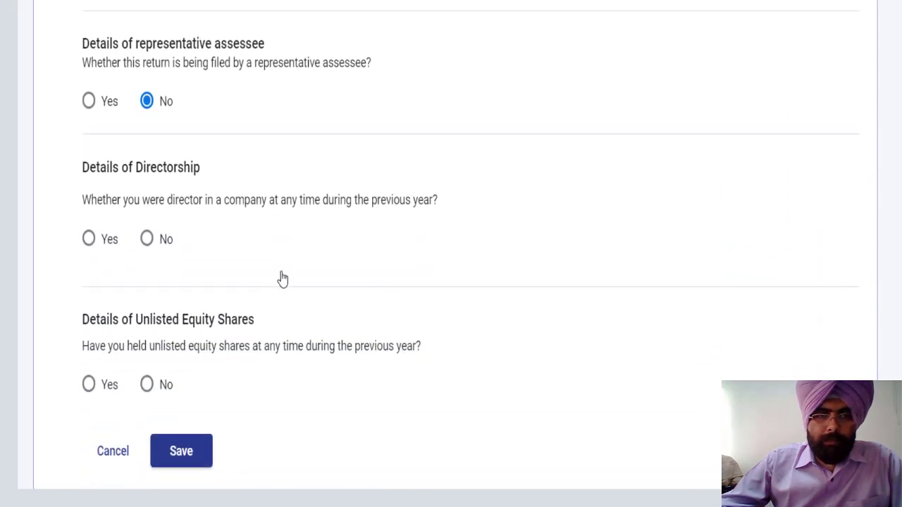
left_click(146, 246)
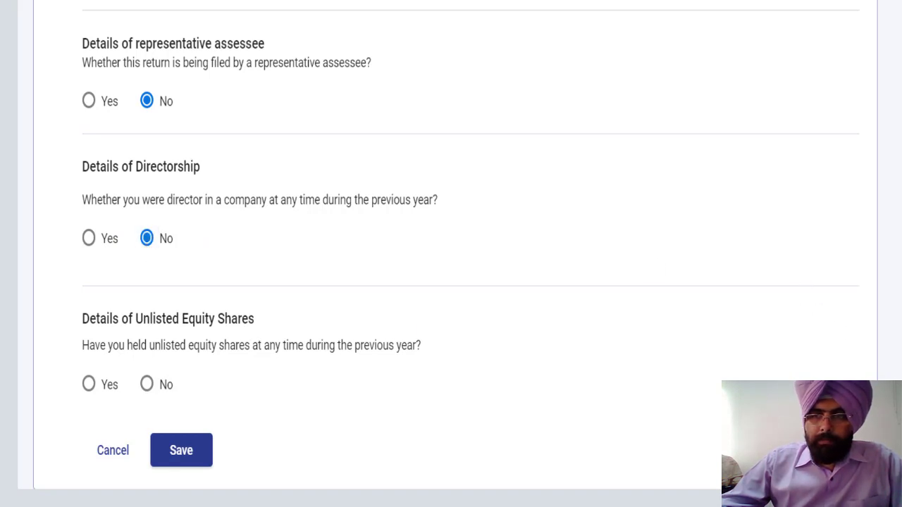
scroll(247, 254, "down", 2)
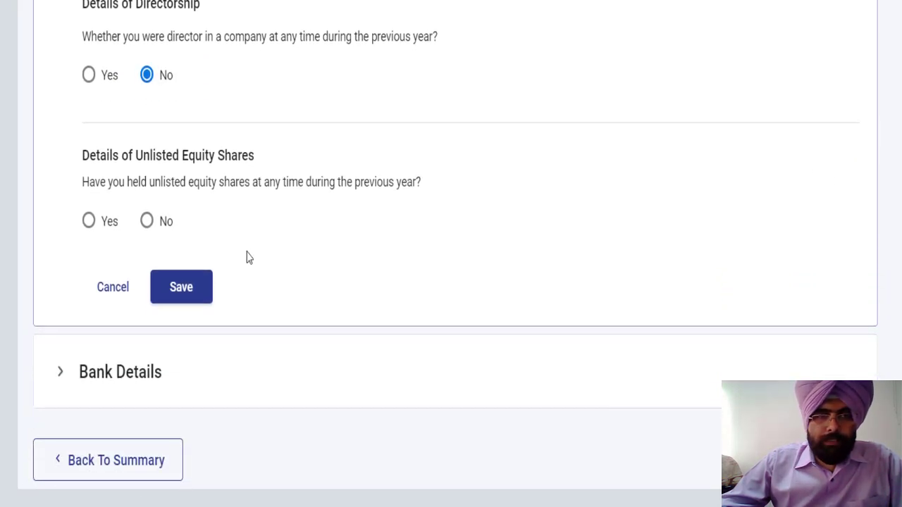
left_click(89, 222)
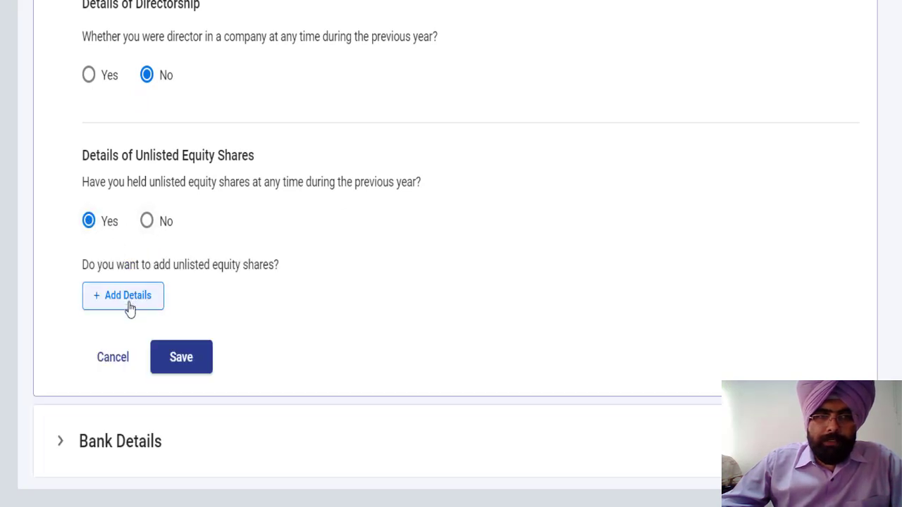
left_click(146, 222)
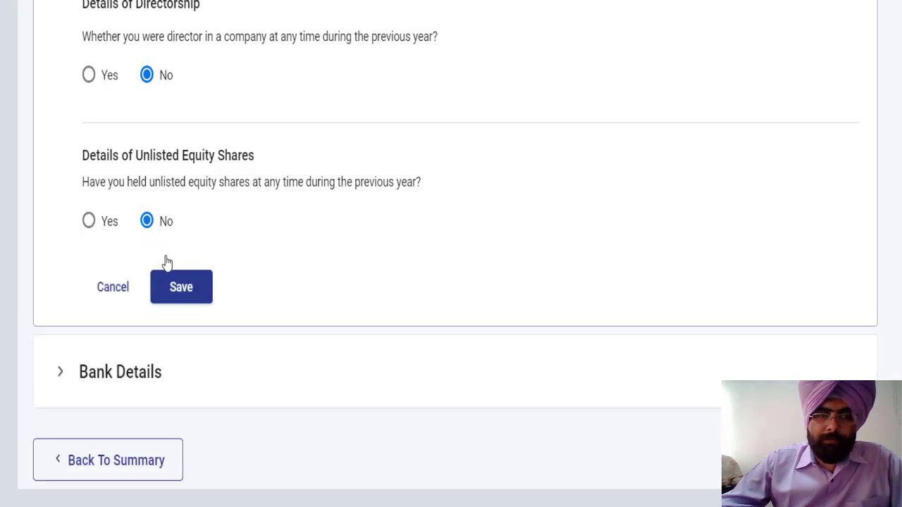
left_click(177, 288)
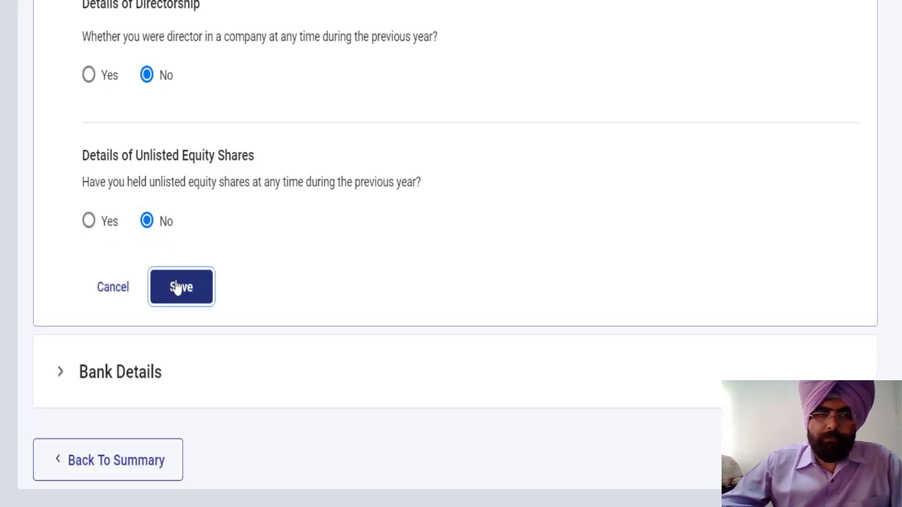
Open Bank Details and nominate the first bank account in the second row for refund
left_click(328, 376)
scroll(329, 377, "down", 3)
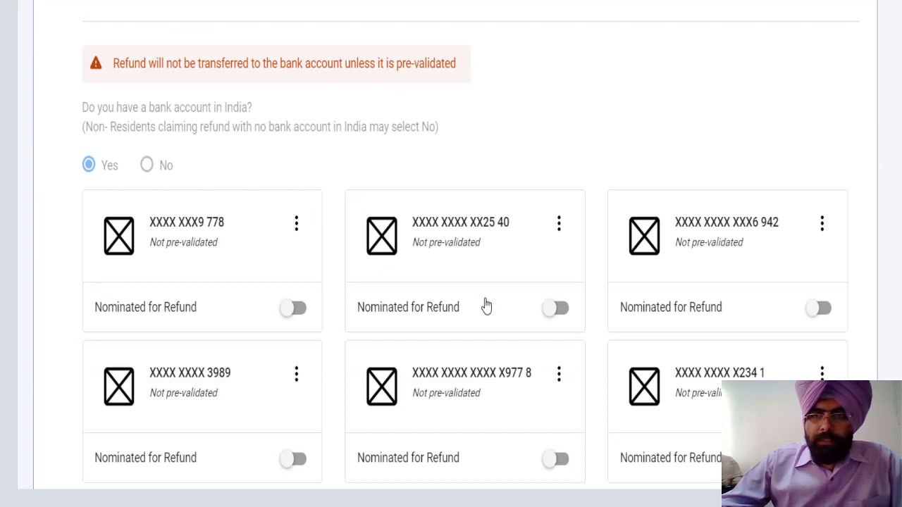
scroll(471, 253, "down", 3)
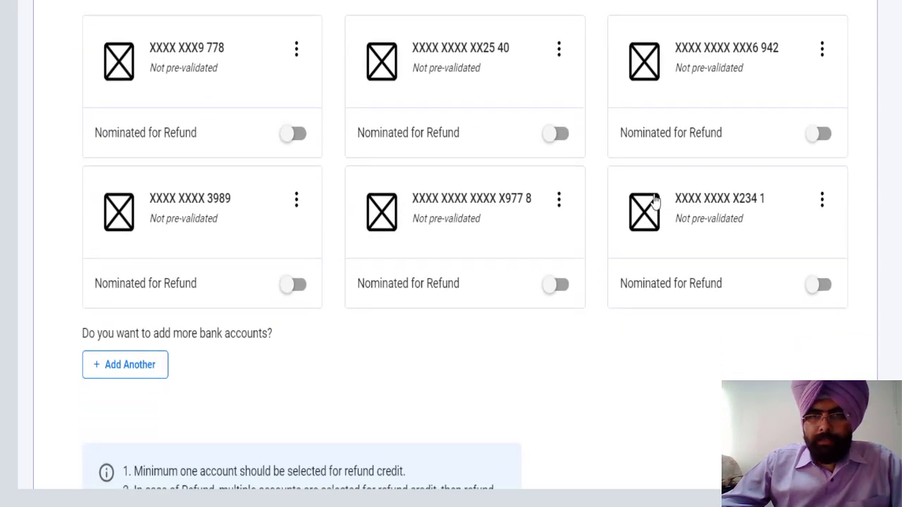
left_click(557, 53)
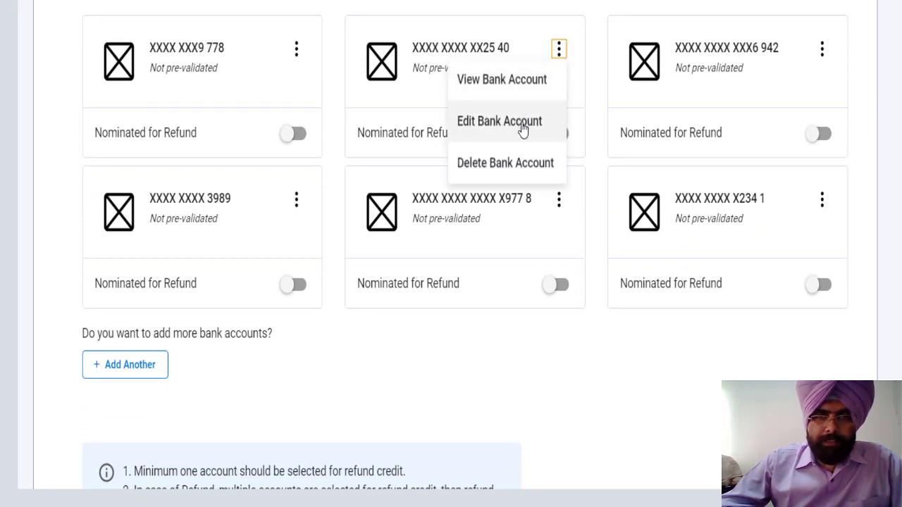
left_click(294, 286)
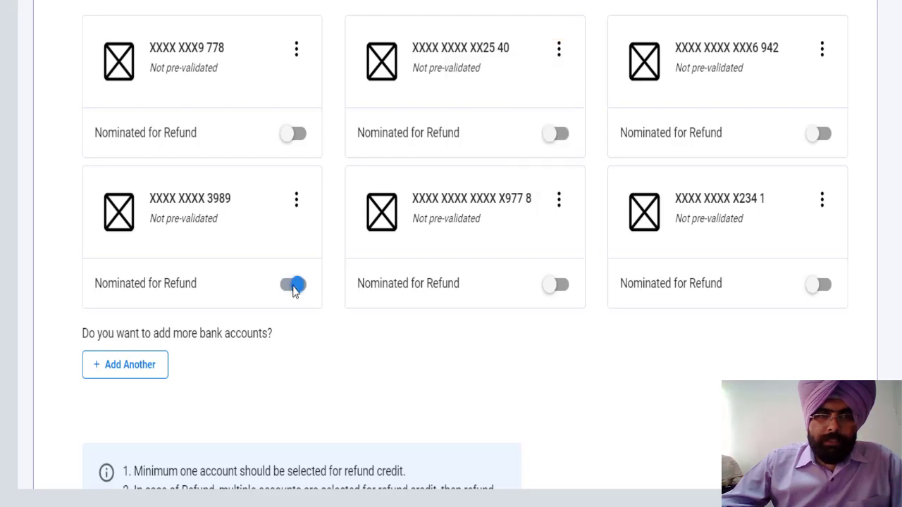
left_click(294, 285)
left_click(294, 285)
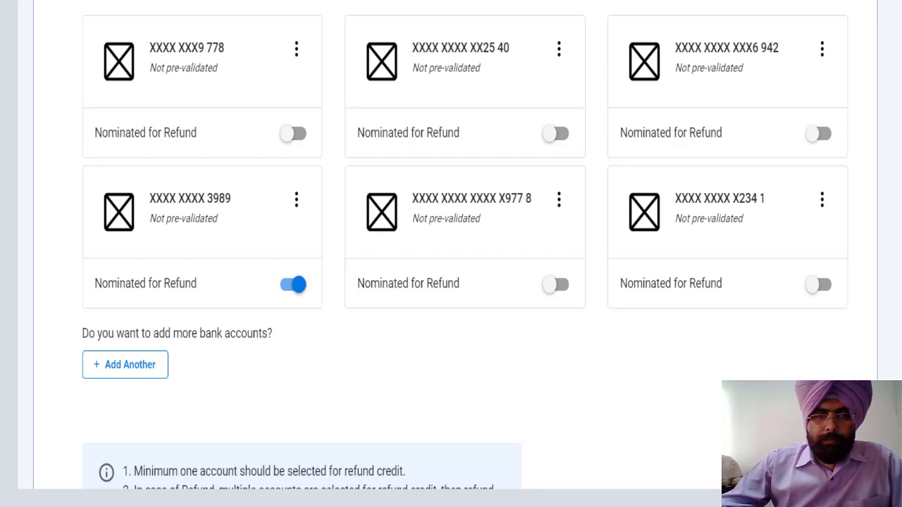
Confirm Part A - General Information and return to the Schedules Summary
scroll(451, 254, "down", 2)
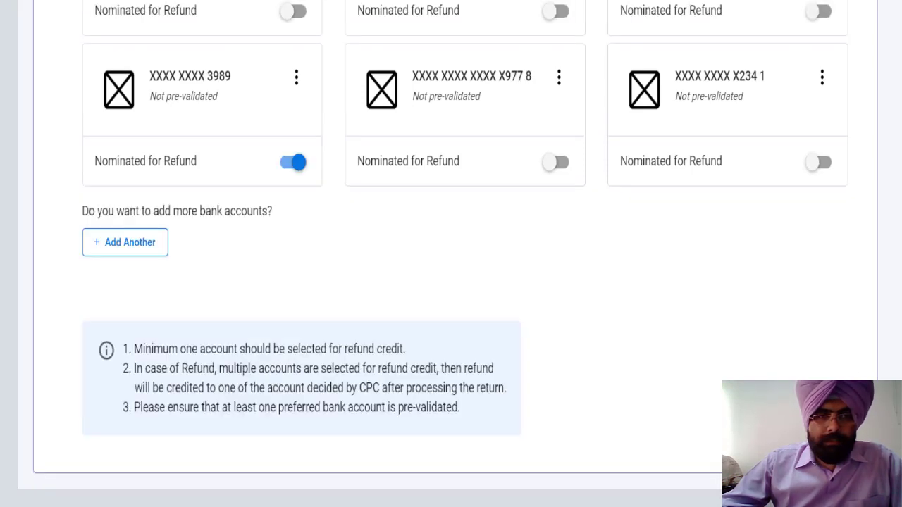
scroll(108, 241, "down", 1)
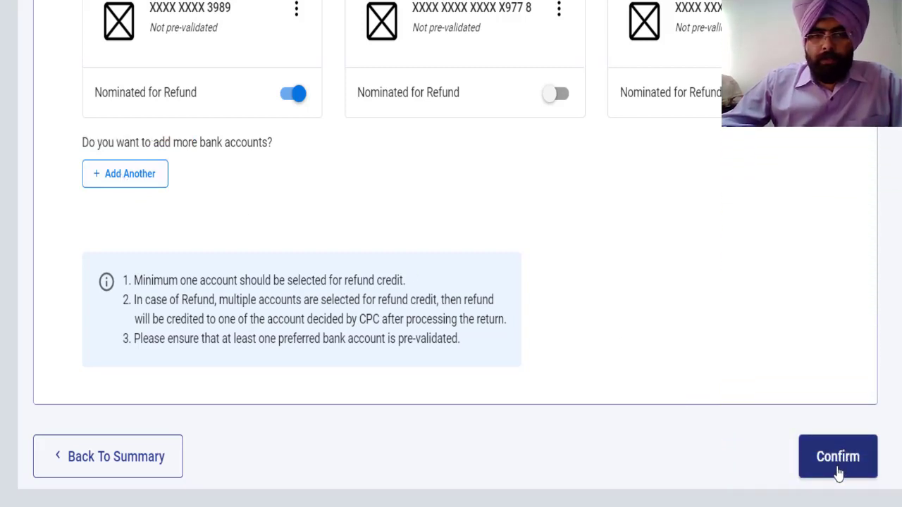
left_click(96, 465)
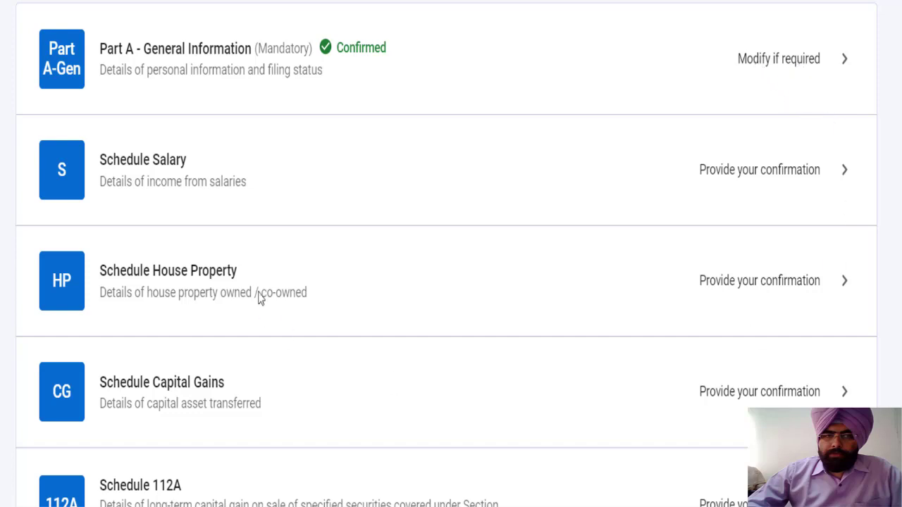
Open Schedule Salary and review its sections, from gross salary and exempt allowances to deductions u/s 16 and chargeable income
left_click(166, 171)
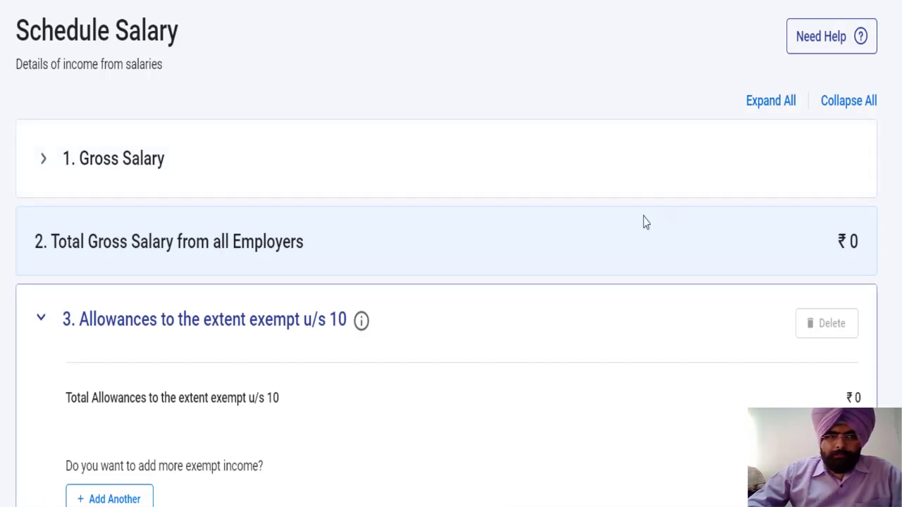
scroll(644, 221, "down", 1)
scroll(644, 222, "down", 2)
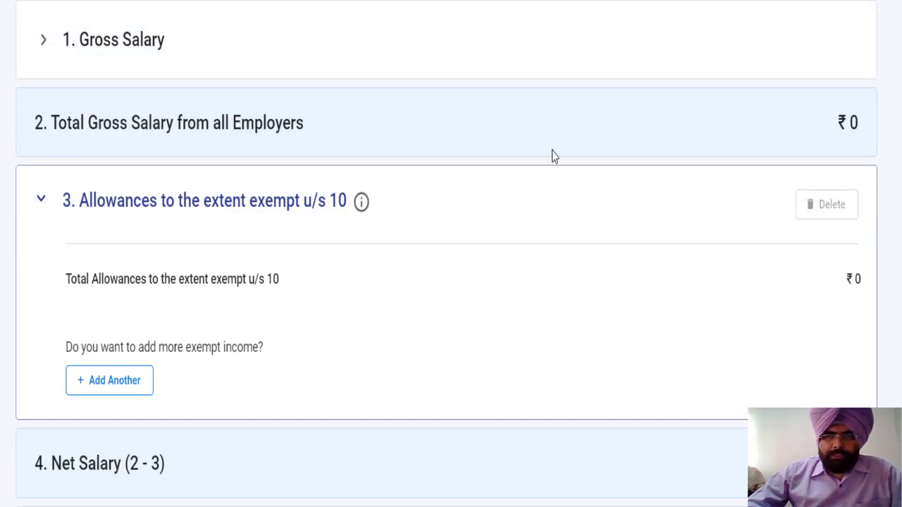
scroll(551, 156, "down", 2)
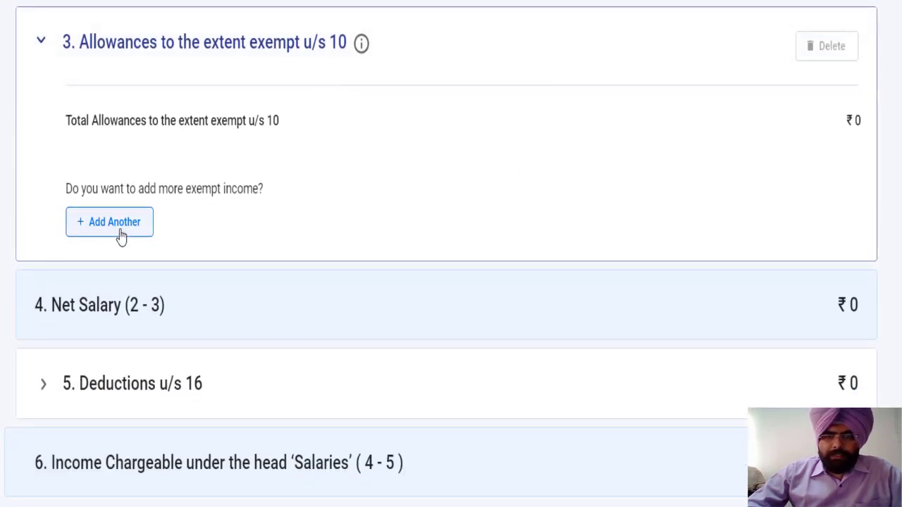
scroll(334, 308, "down", 1)
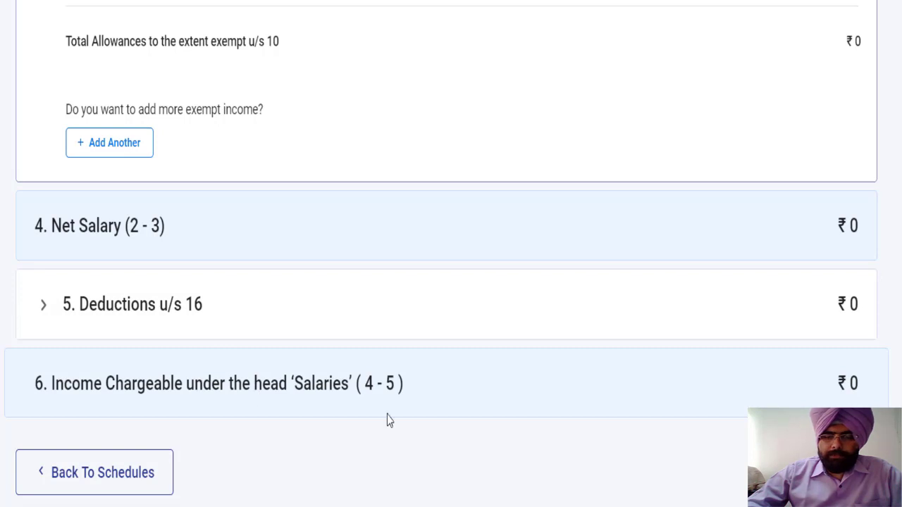
scroll(453, 354, "up", 3)
scroll(453, 353, "up", 2)
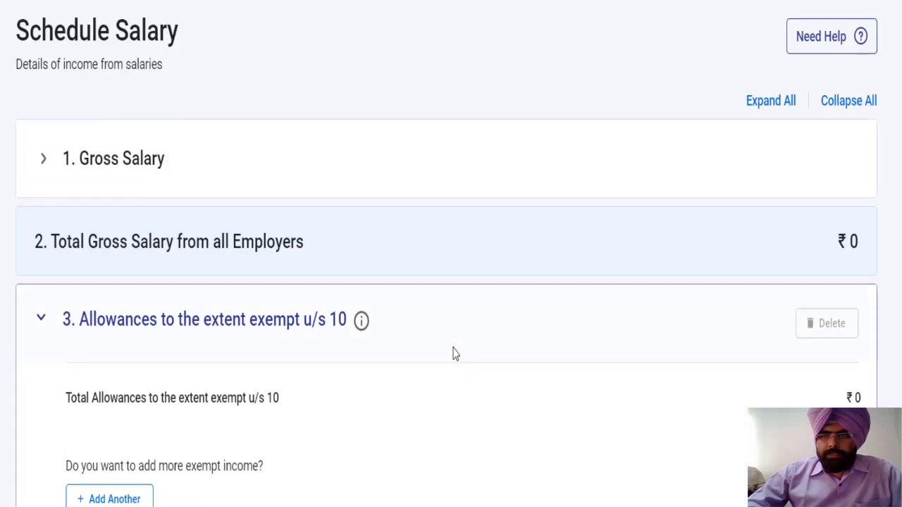
Expand all Schedule Salary sections and open a new employer breakup entry under Gross Salary
left_click(772, 113)
scroll(548, 195, "down", 2)
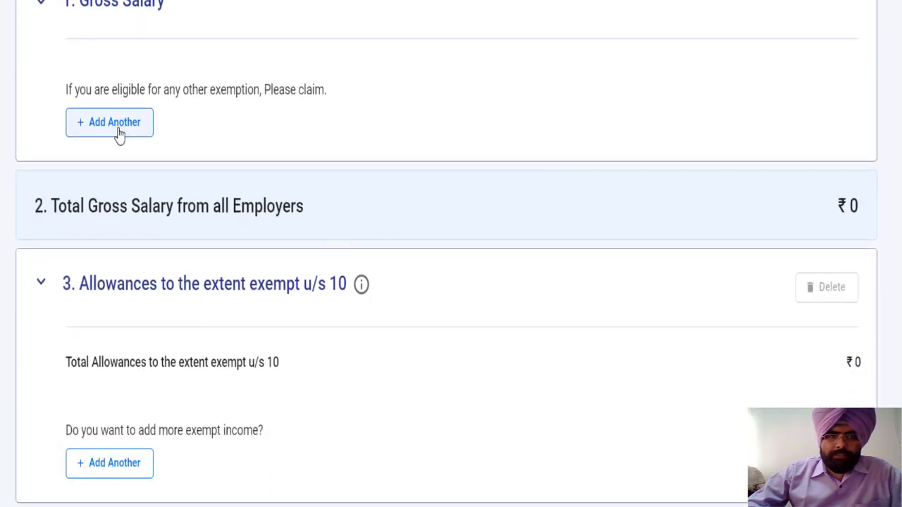
left_click(118, 134)
left_click(241, 143)
left_click(396, 148)
left_click(649, 160)
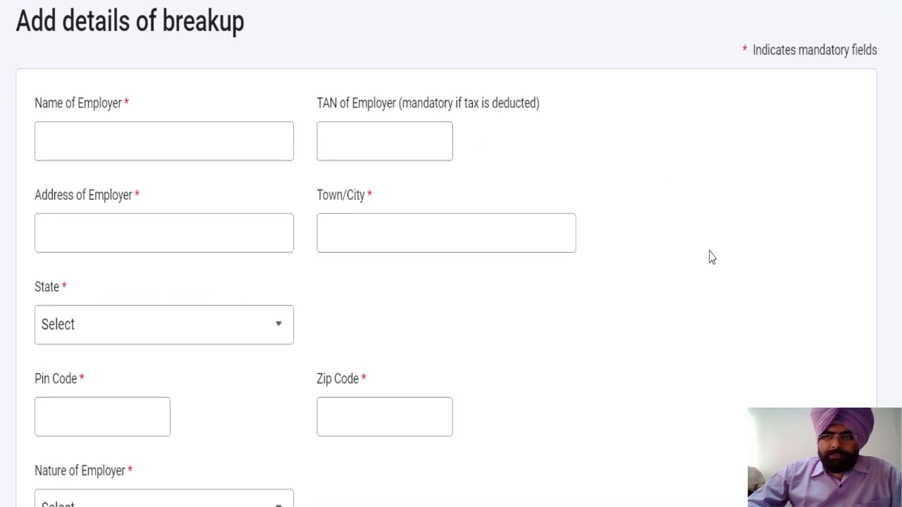
Set the nature of salary to Basic salary in the Section 17(1) breakup
scroll(451, 253, "down", 5)
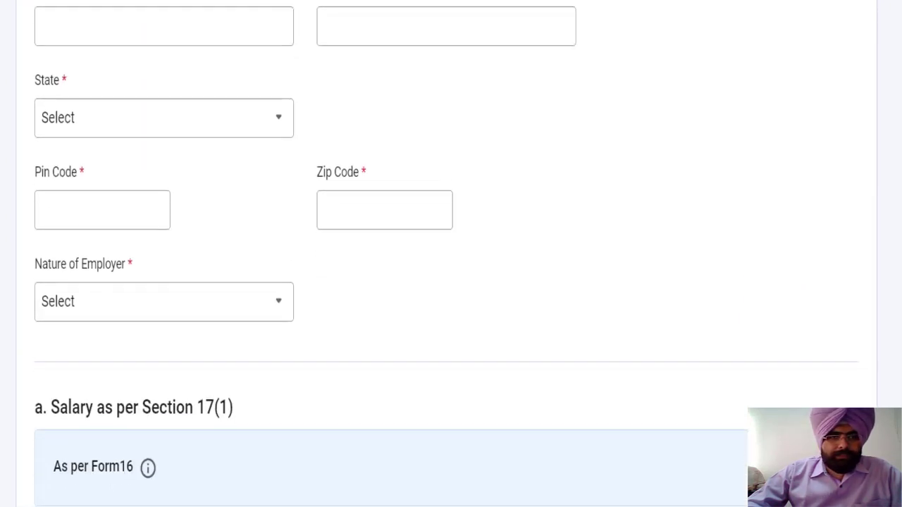
scroll(451, 254, "down", 2)
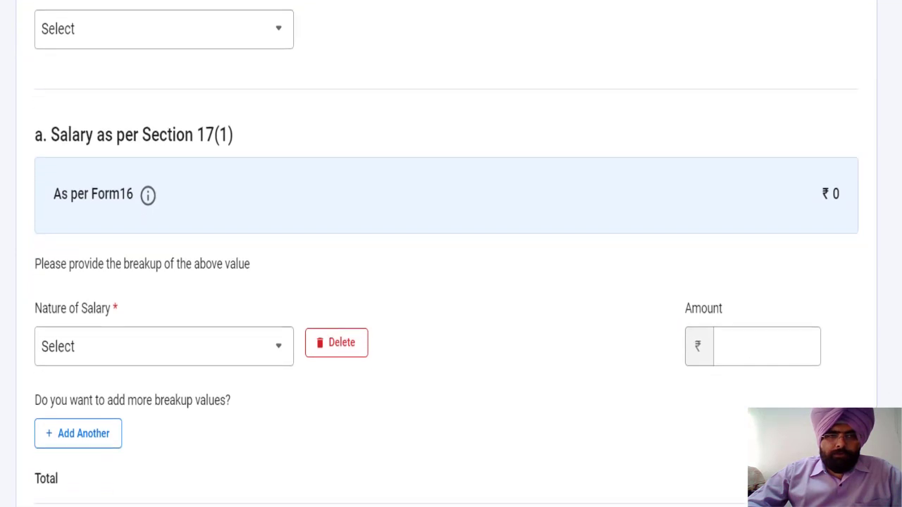
scroll(451, 254, "down", 1)
scroll(825, 296, "down", 1)
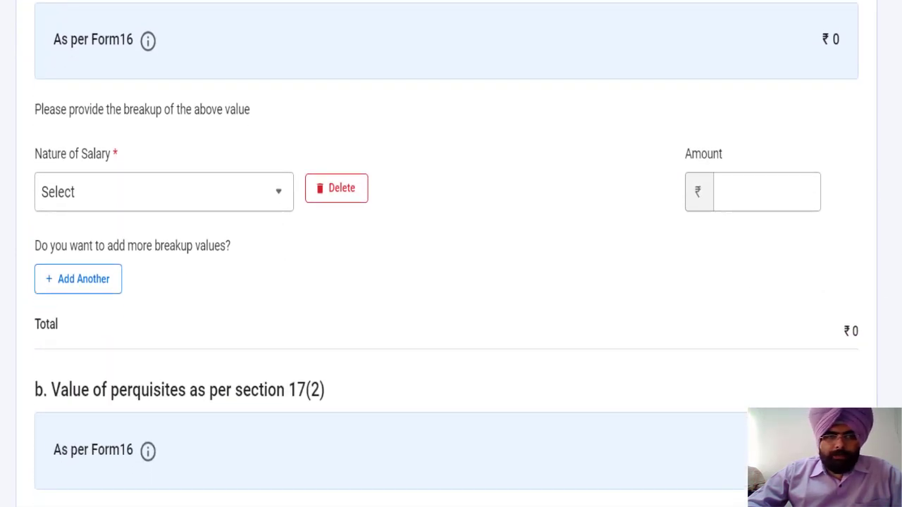
left_click(155, 196)
left_click(89, 329)
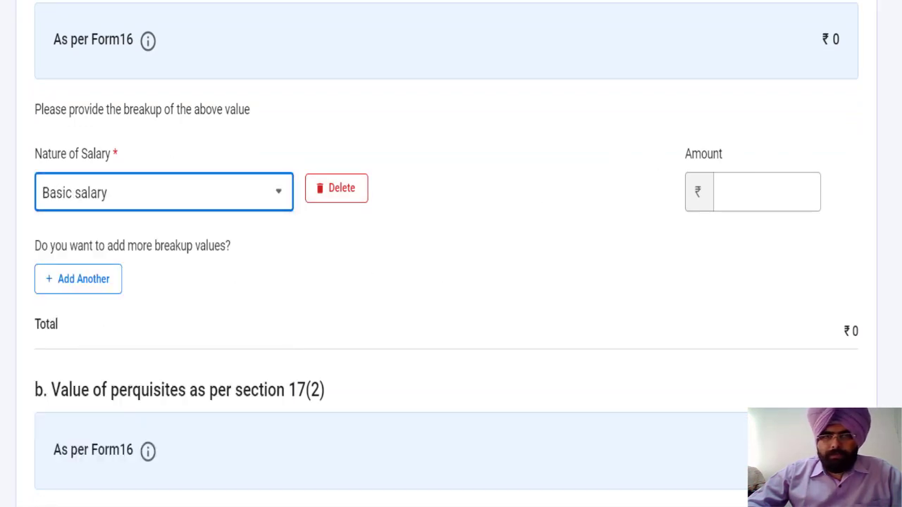
Review the breakup sections for perquisites under section 17(2) and profit in lieu of salary under 17(3), down to Gross Salary
scroll(446, 254, "down", 3)
scroll(446, 254, "down", 4)
scroll(446, 254, "down", 1)
scroll(447, 254, "down", 7)
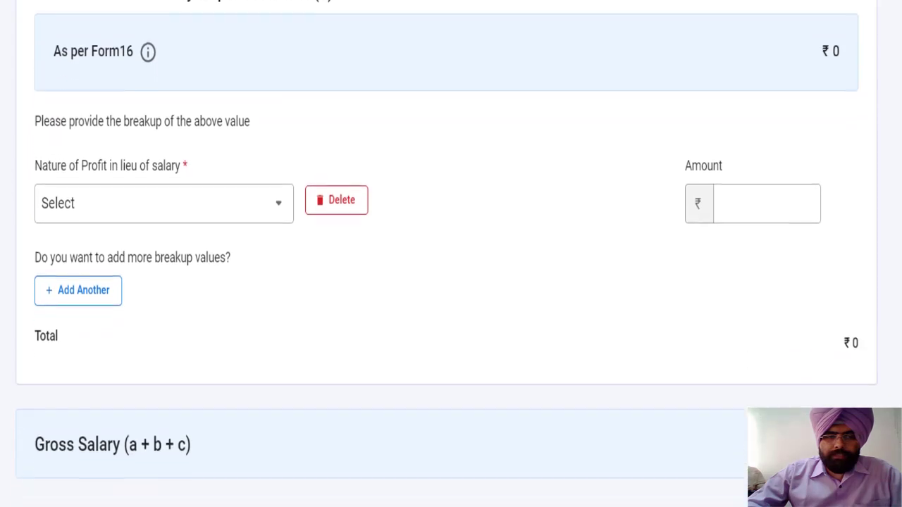
scroll(446, 253, "down", 2)
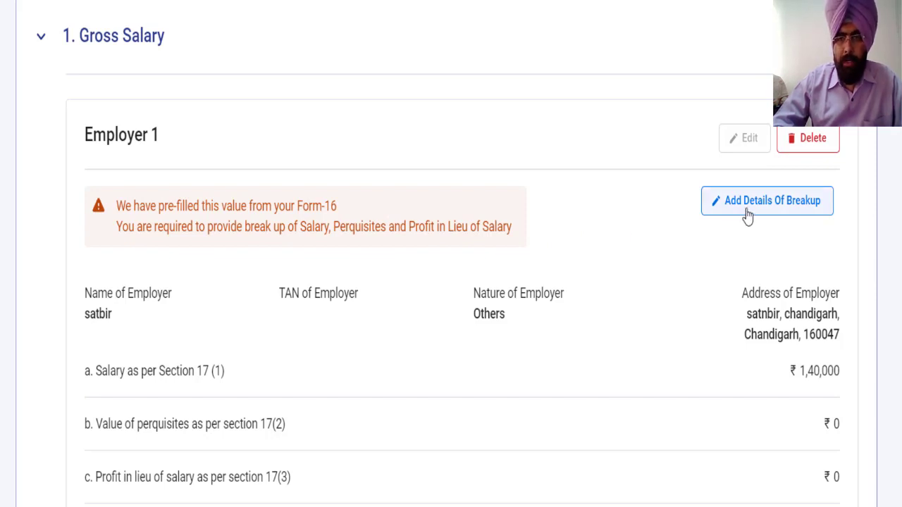
Check the employer's salary entry, net salary, deductions u/s 16 and chargeable income, and confirm Schedule Salary
scroll(451, 282, "down", 2)
scroll(451, 281, "down", 3)
scroll(451, 282, "down", 3)
scroll(451, 282, "down", 12)
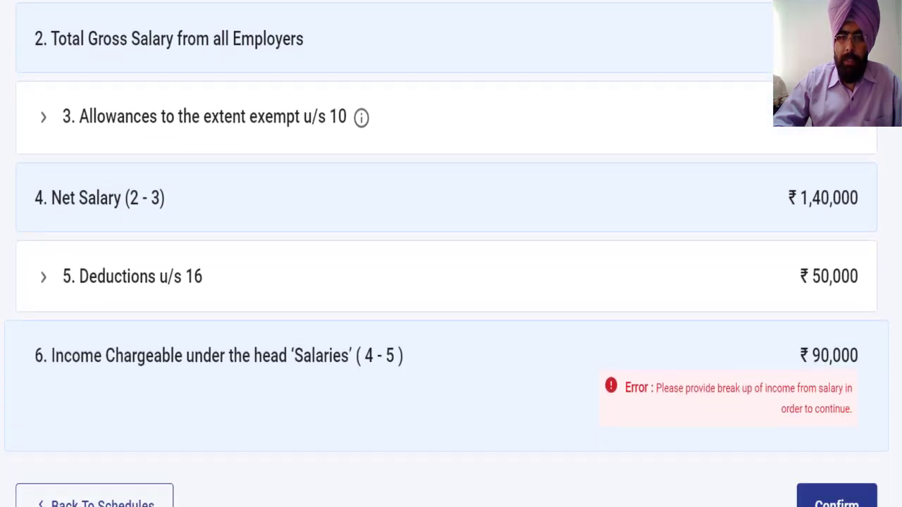
scroll(451, 282, "down", 1)
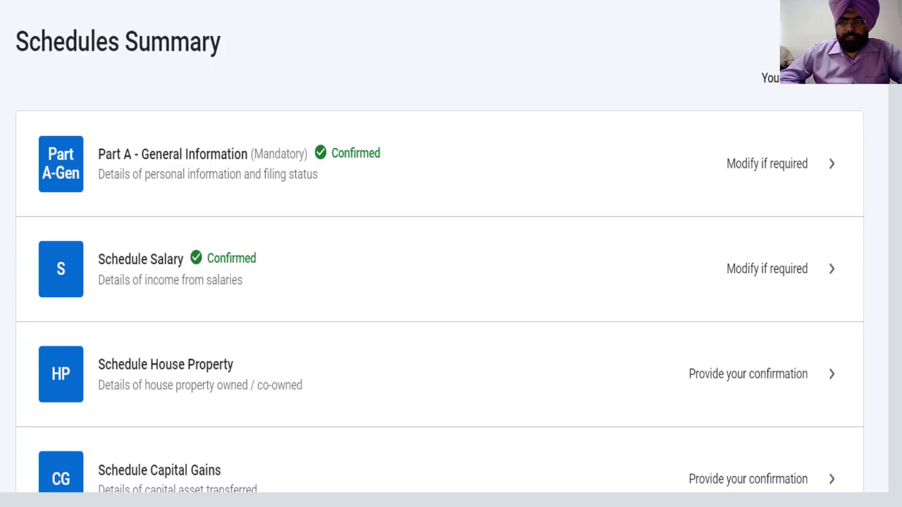
Open Schedule House Property and start adding a house property
scroll(451, 253, "down", 3)
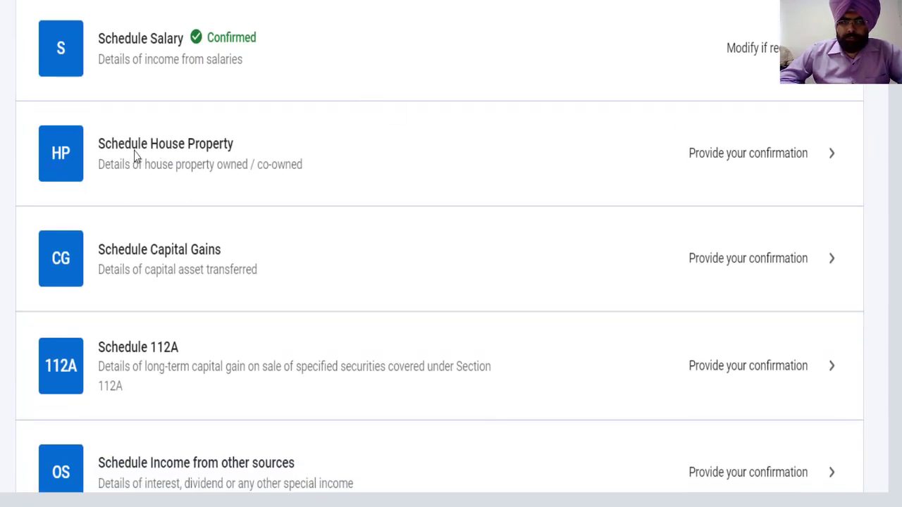
left_click(136, 157)
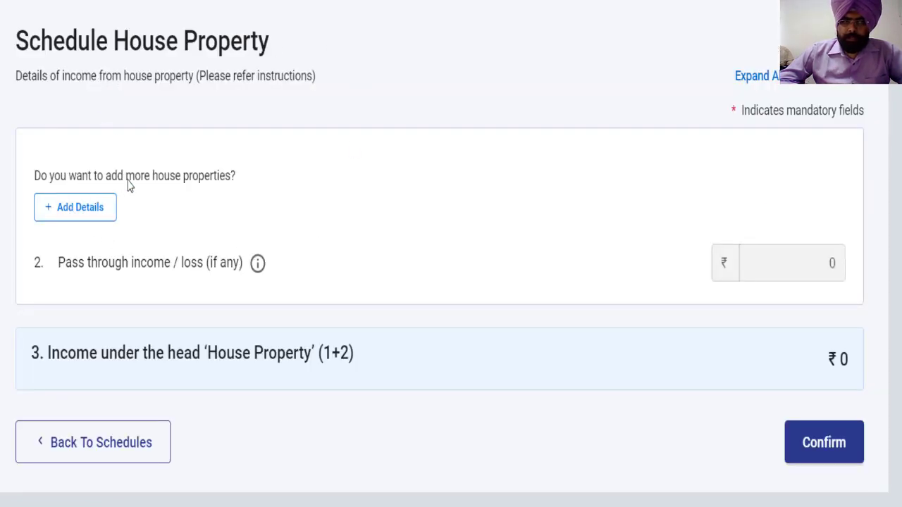
left_click(83, 209)
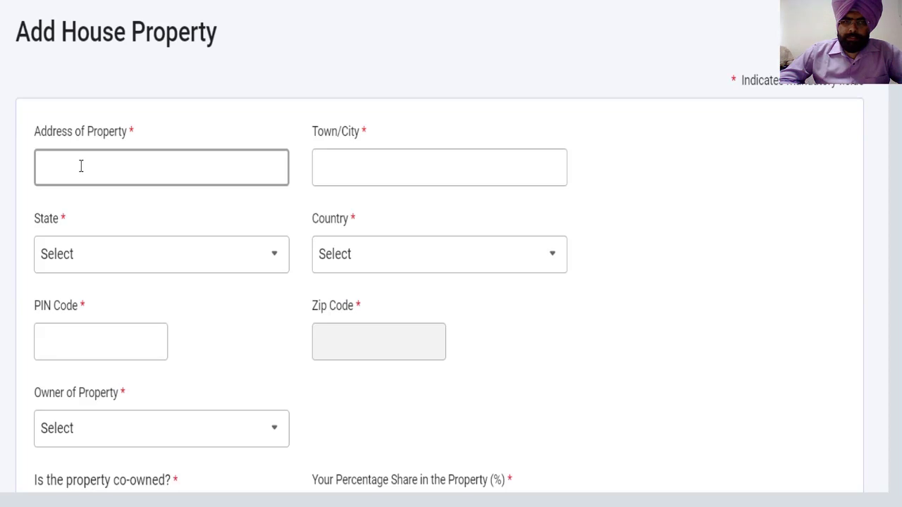
Fill in the property's address, town and postal PIN code, with state 06-Chandigarh and country 91-India
left_click(67, 168)
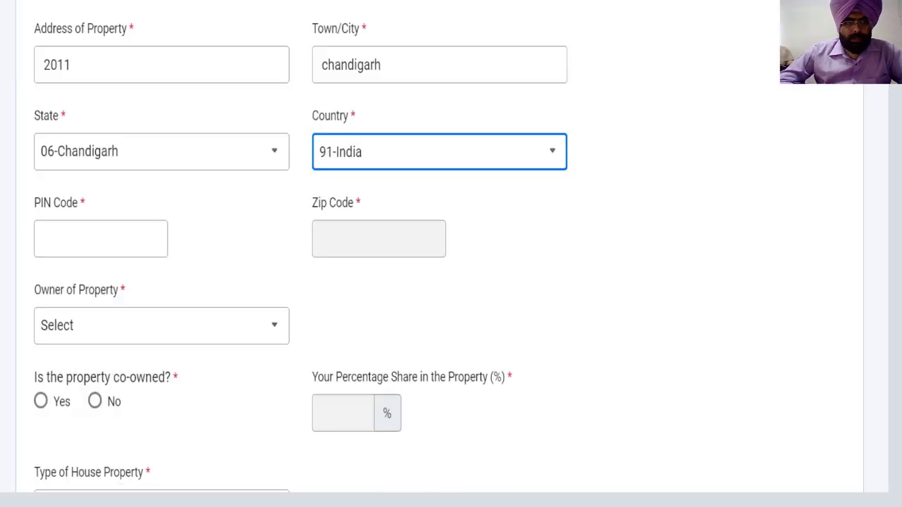
scroll(275, 221, "down", 2)
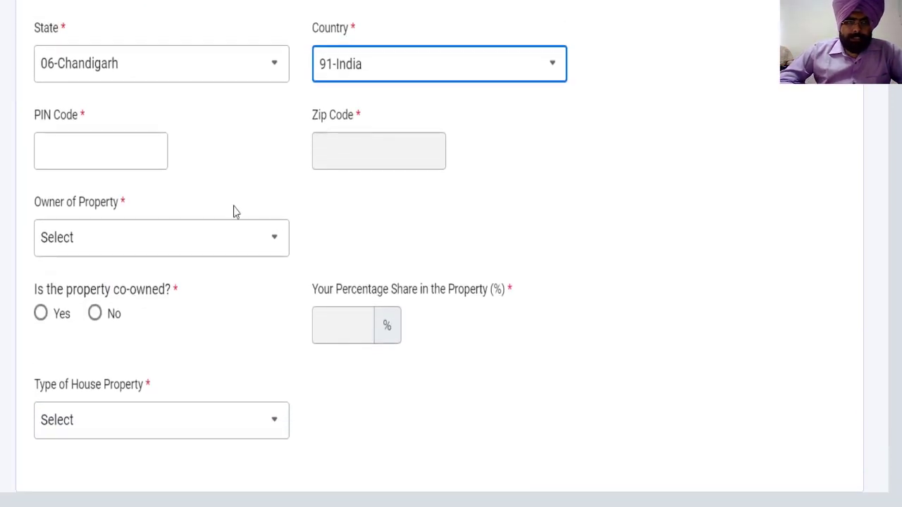
left_click(99, 153)
type("160047")
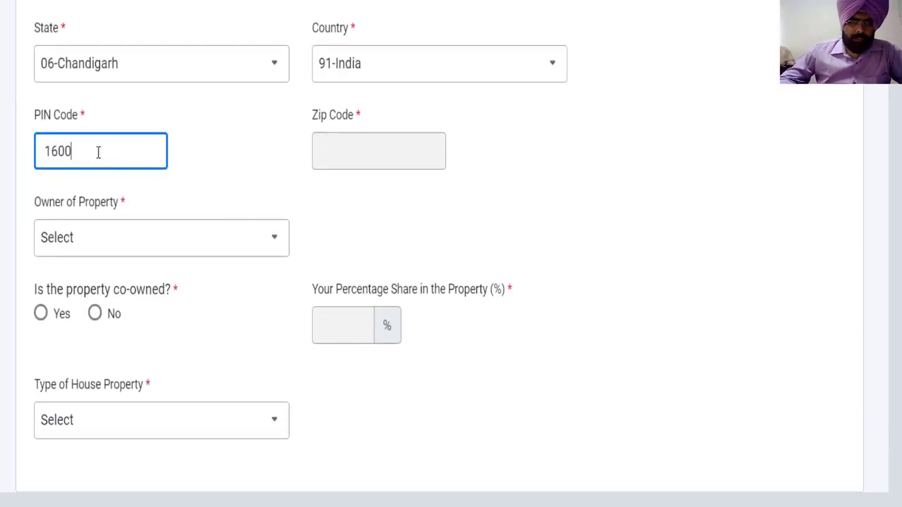
Set the owner of the property to Self and mark the property as co-owned
left_click(96, 239)
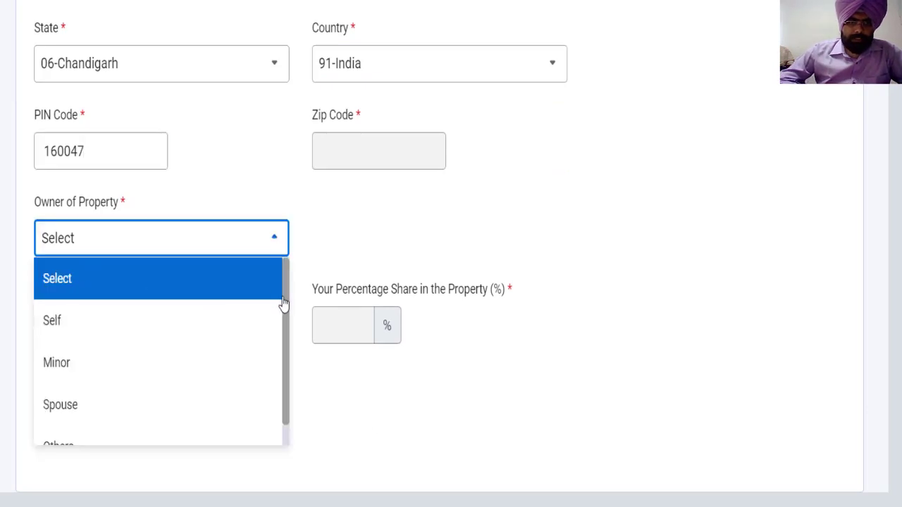
left_click_drag(283, 314, 291, 370)
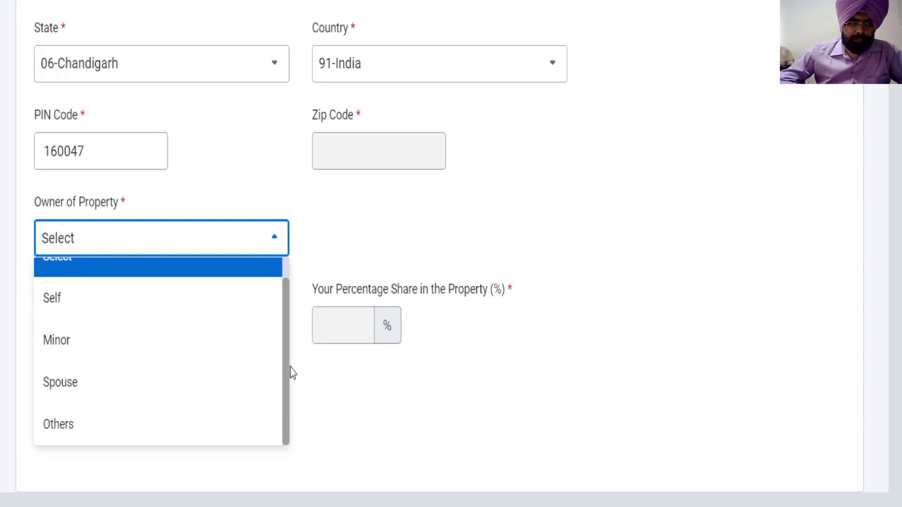
left_click(61, 308)
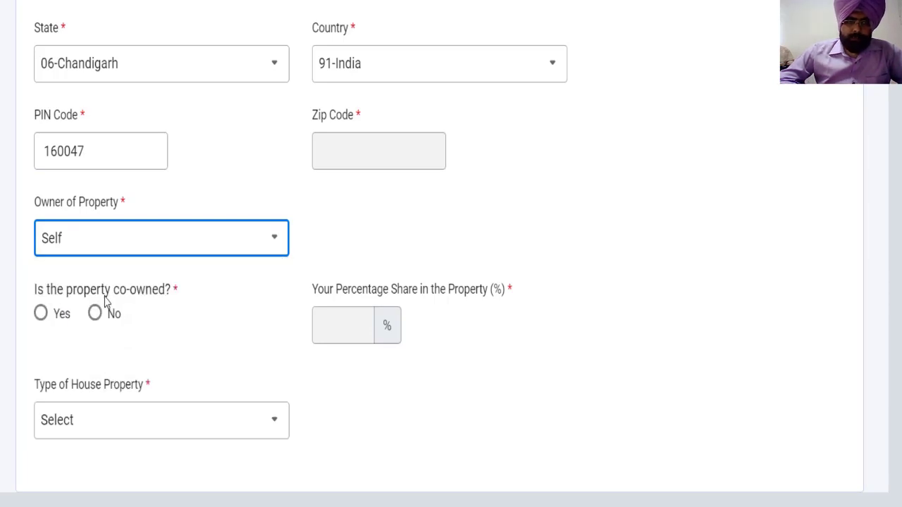
left_click(45, 314)
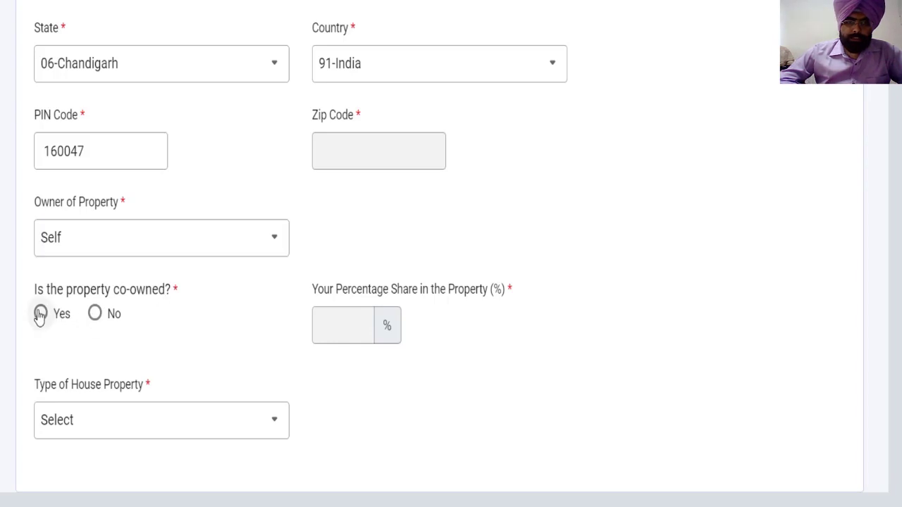
left_click(40, 316)
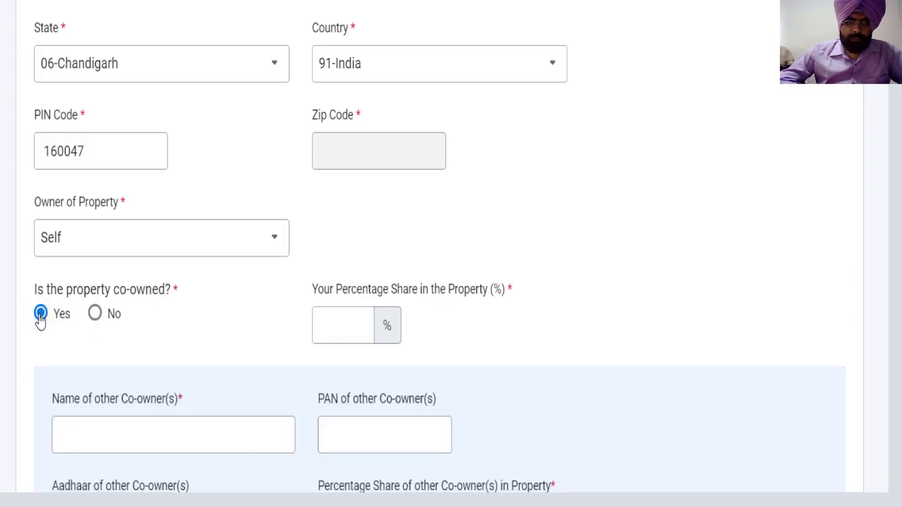
Enter 50% as the assessee's own share in the property and fill in the other co-owner's name
left_click(366, 315)
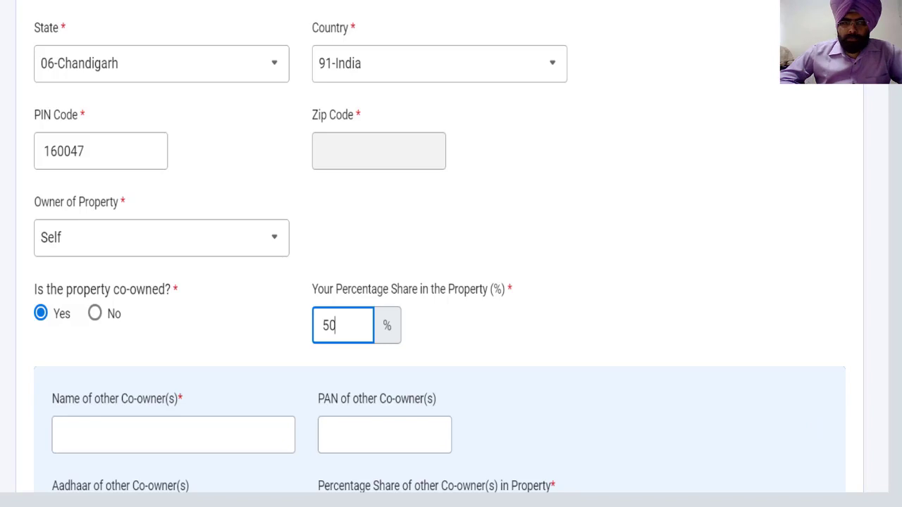
scroll(439, 253, "down", 3)
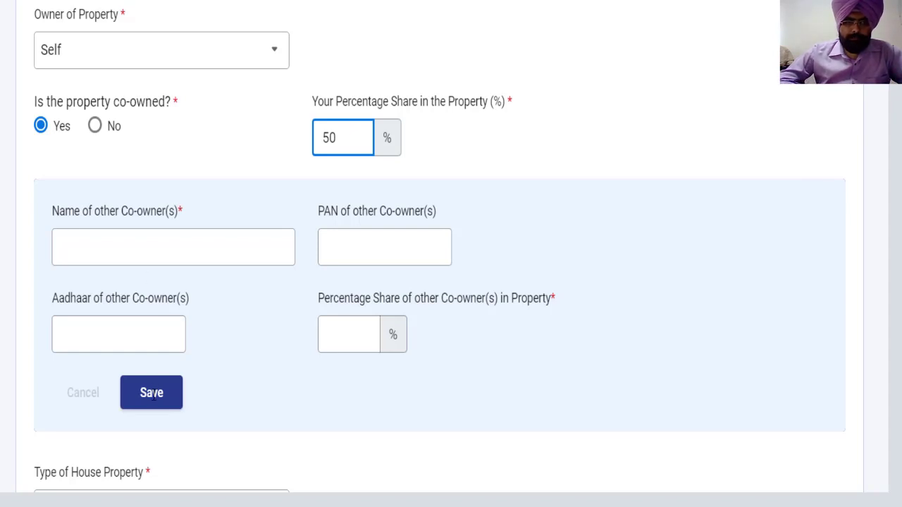
key("Tab")
type("ram")
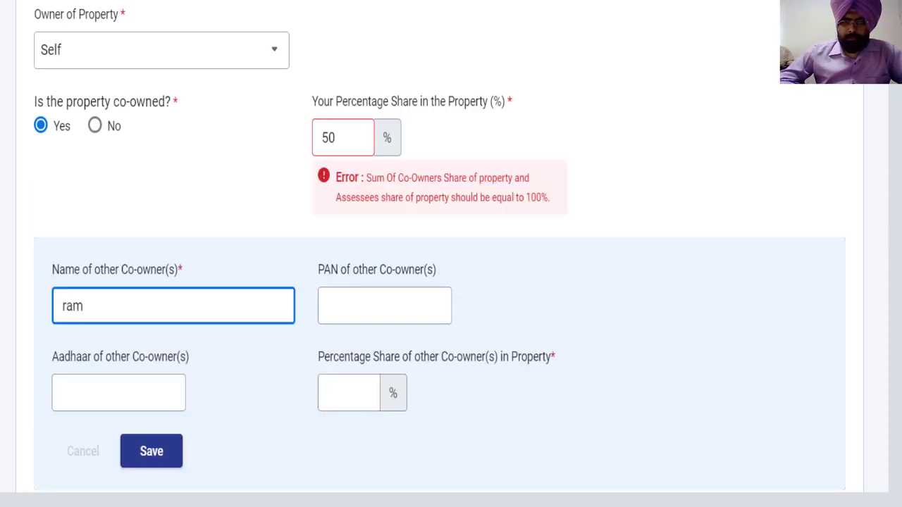
Set the type of house property to Self occupied and enter 2,50,000 as interest payable on borrowed capital
scroll(440, 246, "down", 5)
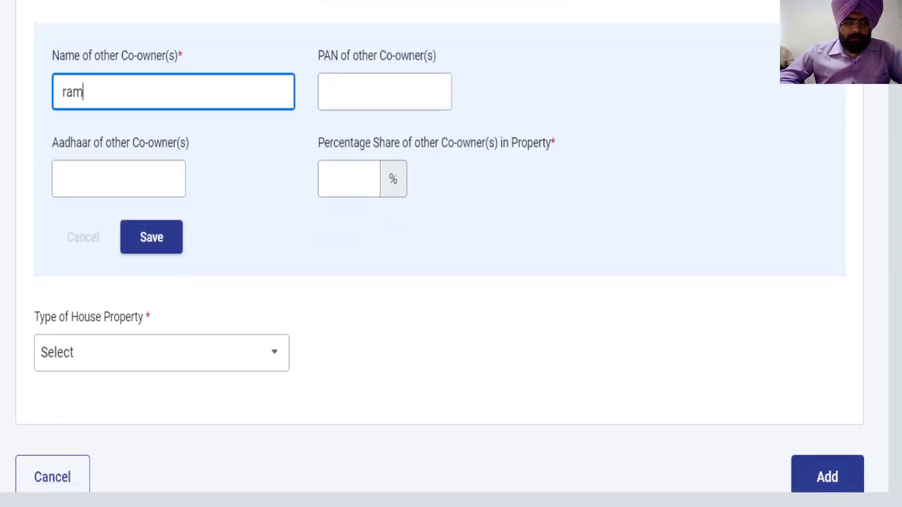
left_click(101, 308)
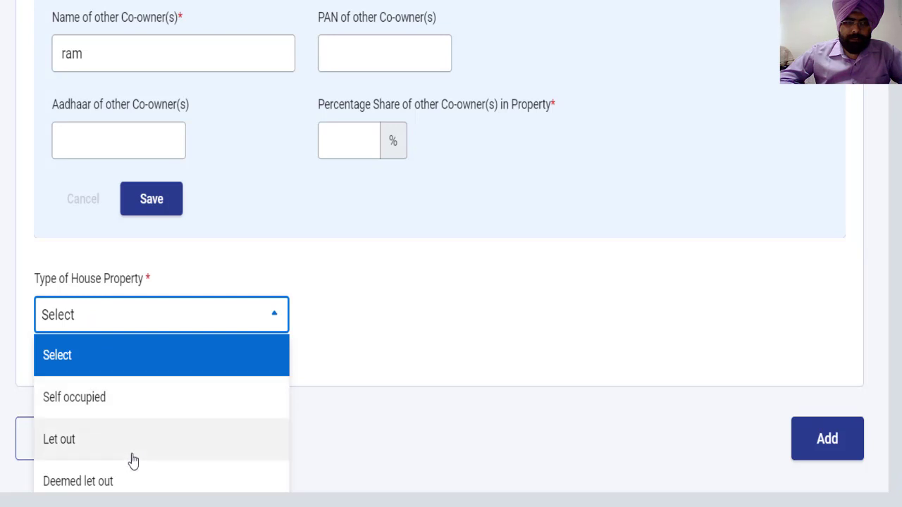
left_click(90, 396)
scroll(97, 176, "down", 2)
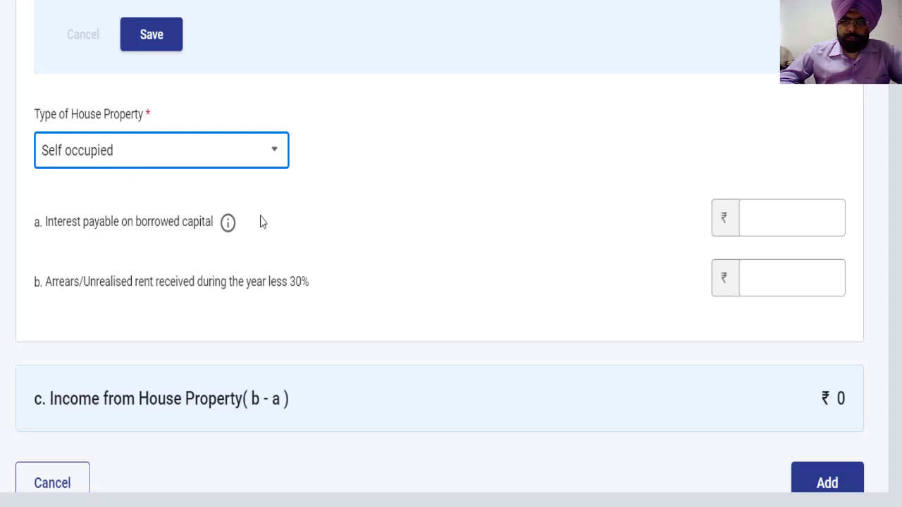
left_click(778, 217)
type("250000")
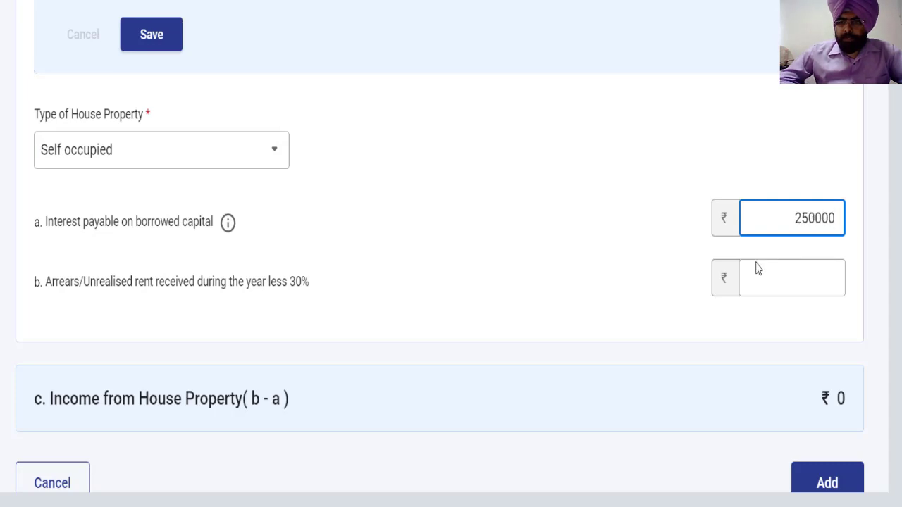
left_click(745, 304)
Change the self-occupied property's interest payable on borrowed capital to 1,80,000
left_click_drag(789, 212, 844, 218)
key("BackSpace")
type("1,80,00")
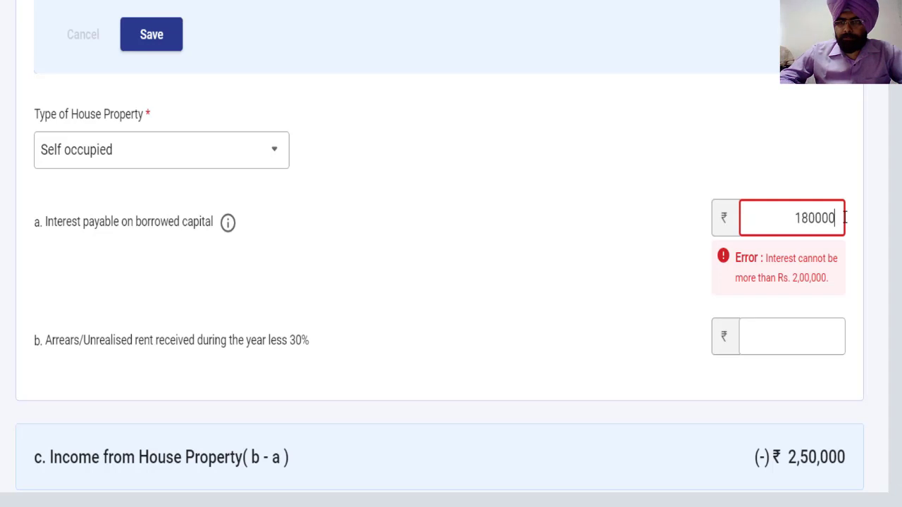
type("0")
left_click(648, 236)
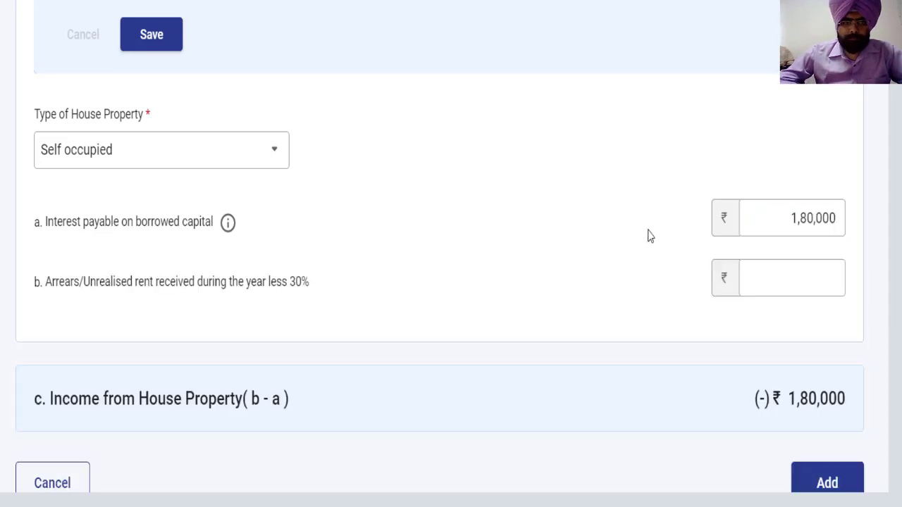
Change the type of house property to Let out and enter 1,80,000 as gross rent received
left_click(156, 160)
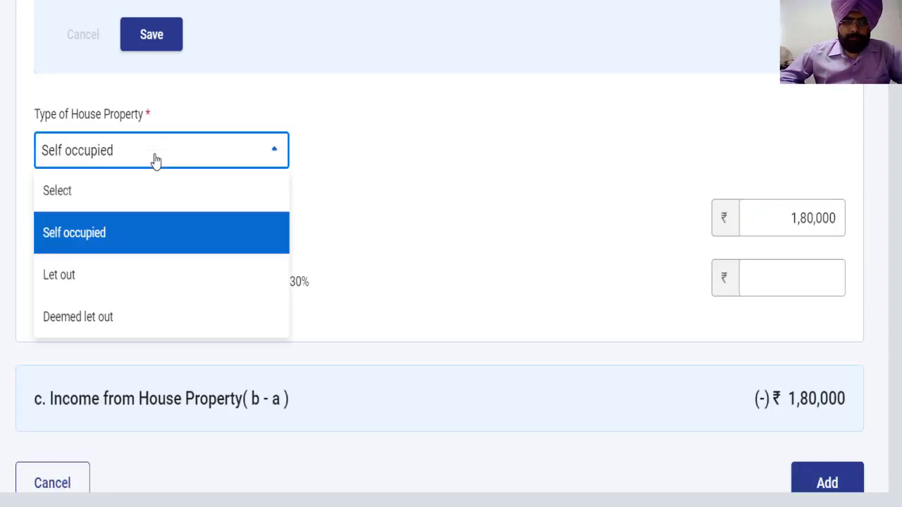
left_click(95, 275)
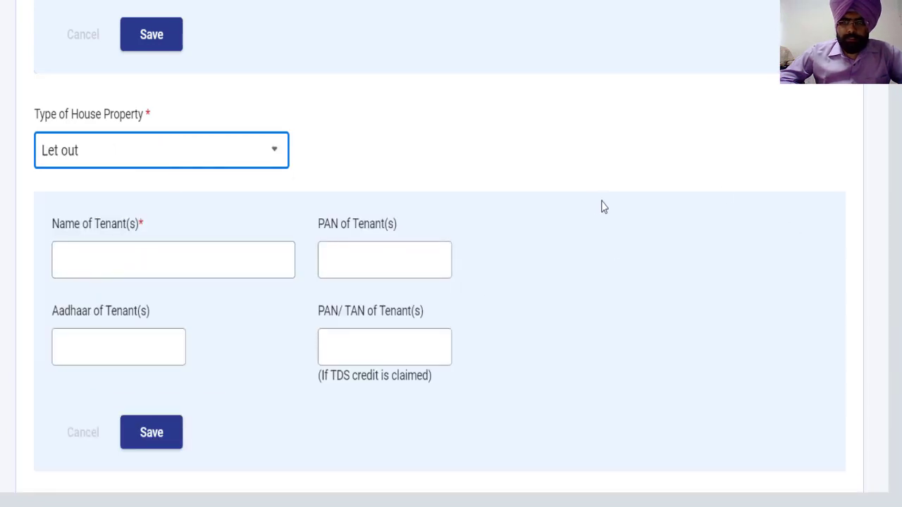
scroll(440, 282, "down", 5)
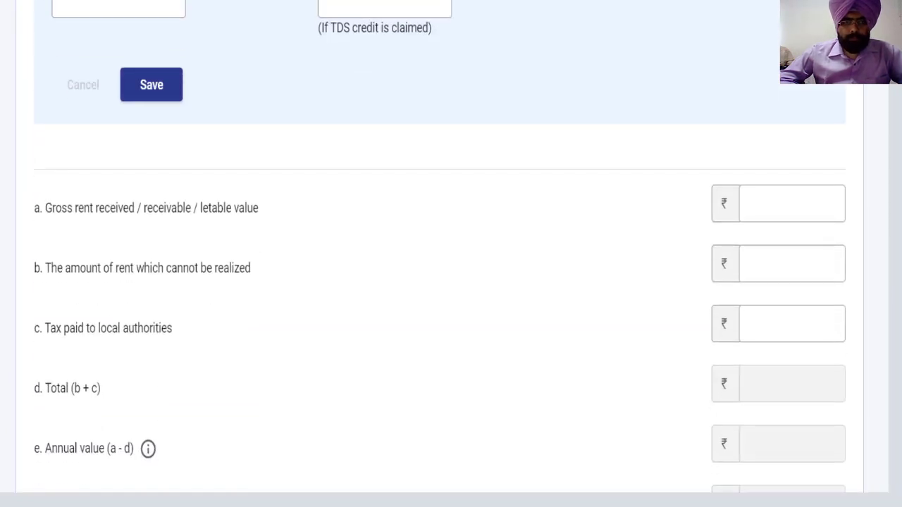
scroll(766, 198, "down", 2)
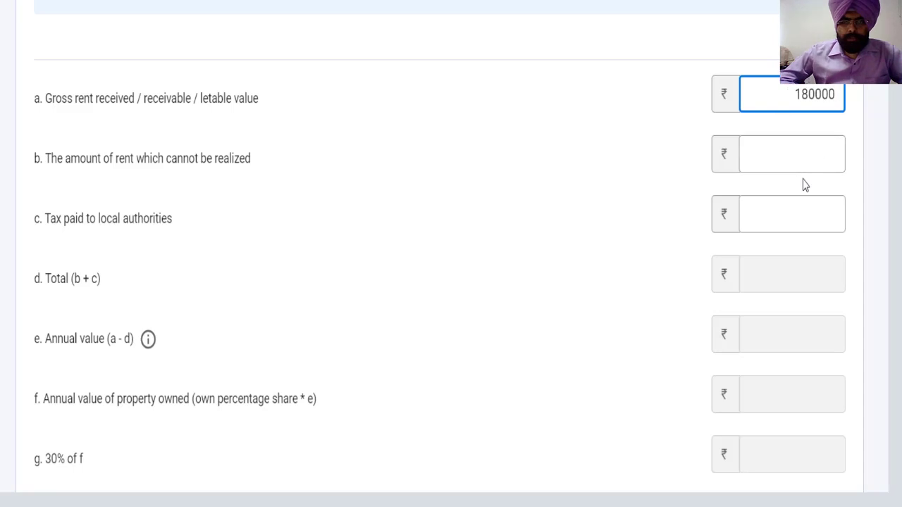
Leave unrealized rent blank and enter 4,800 as tax paid to local authorities for the let-out property
left_click(797, 157)
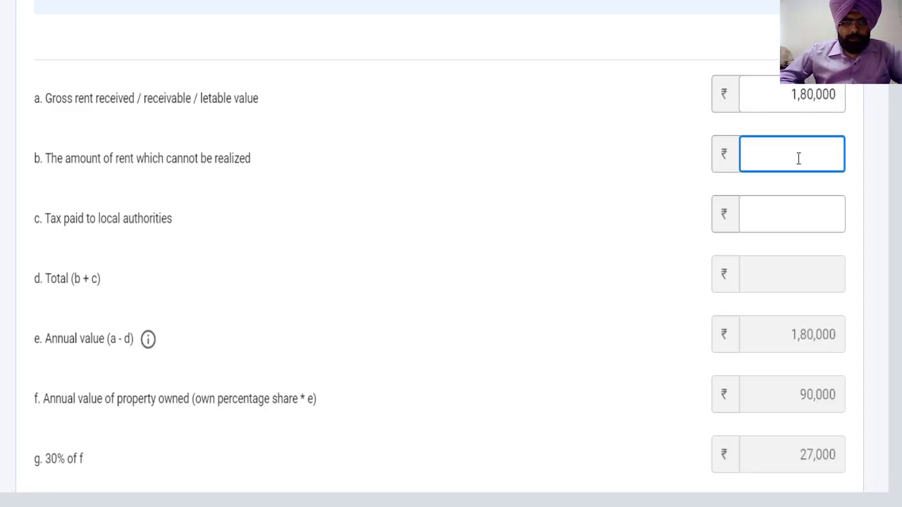
scroll(881, 172, "down", 2)
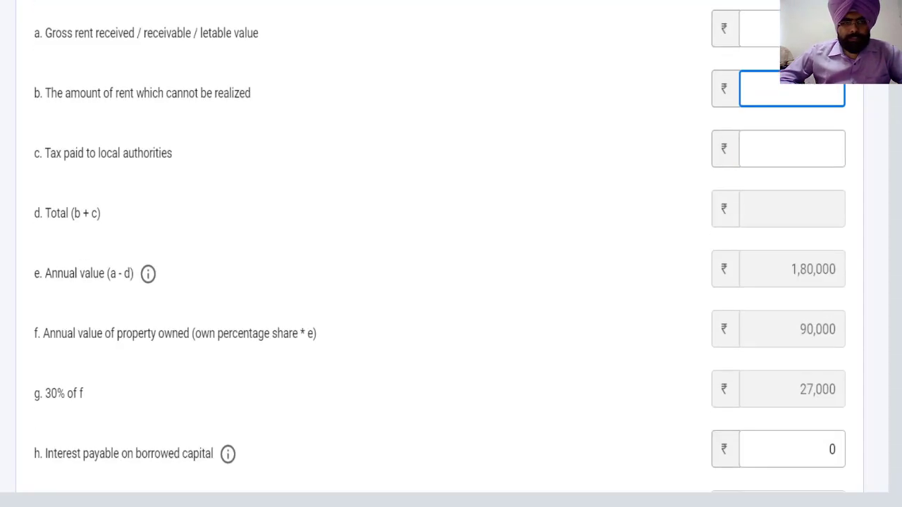
left_click(796, 116)
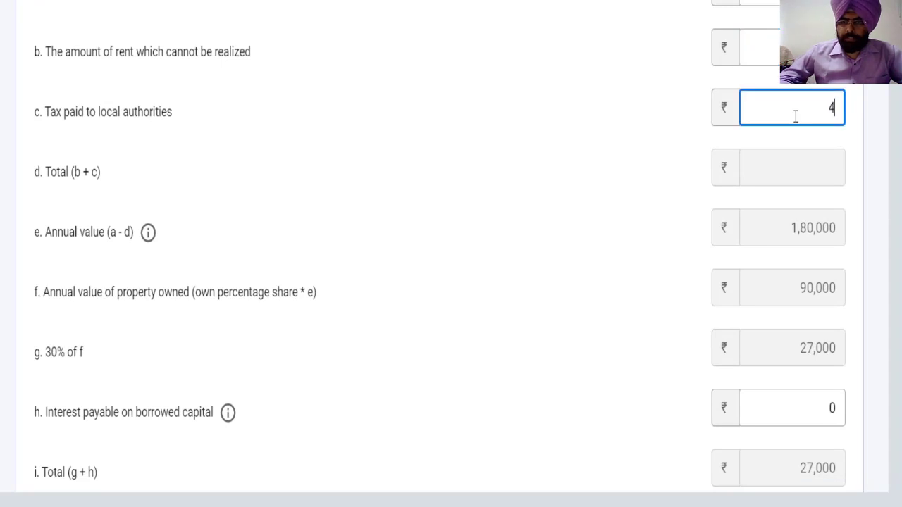
left_click(622, 229)
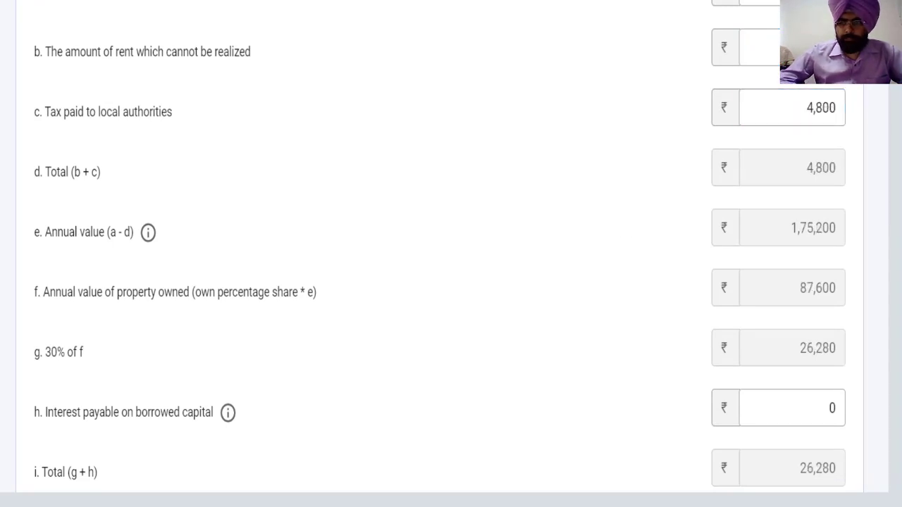
Set the let-out property's interest payable on borrowed capital to 2,50,000 and add the property to the schedule
scroll(440, 243, "down", 3)
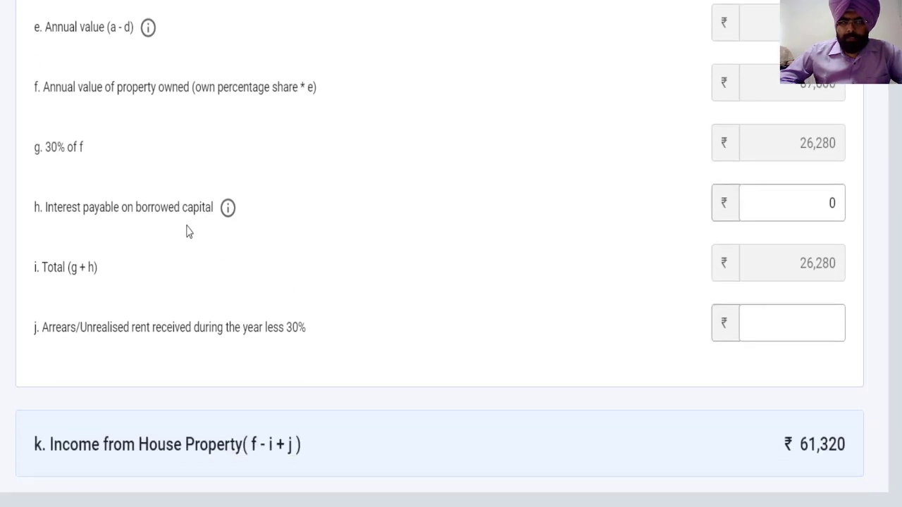
left_click(792, 214)
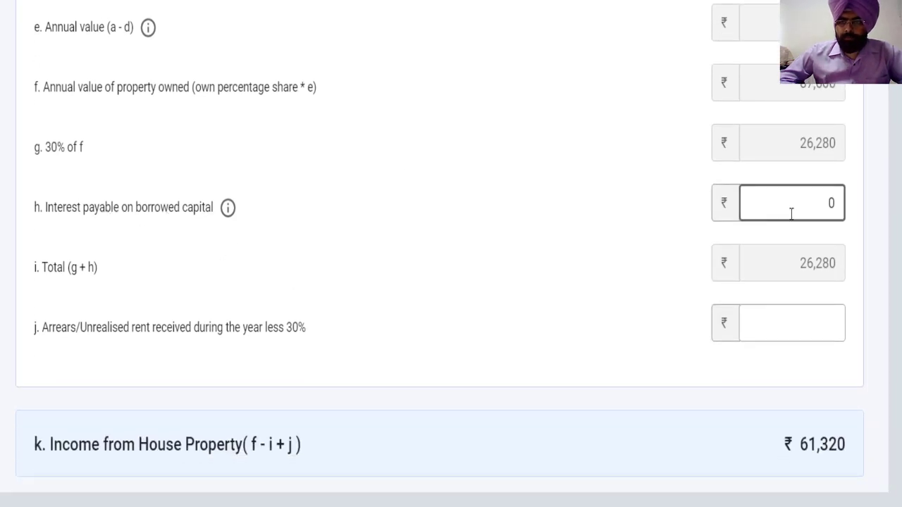
left_click(847, 205)
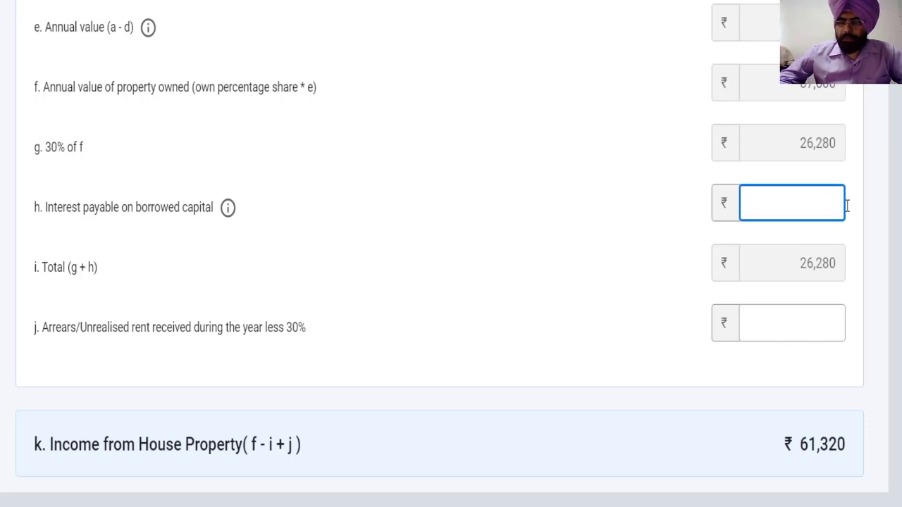
type("250000")
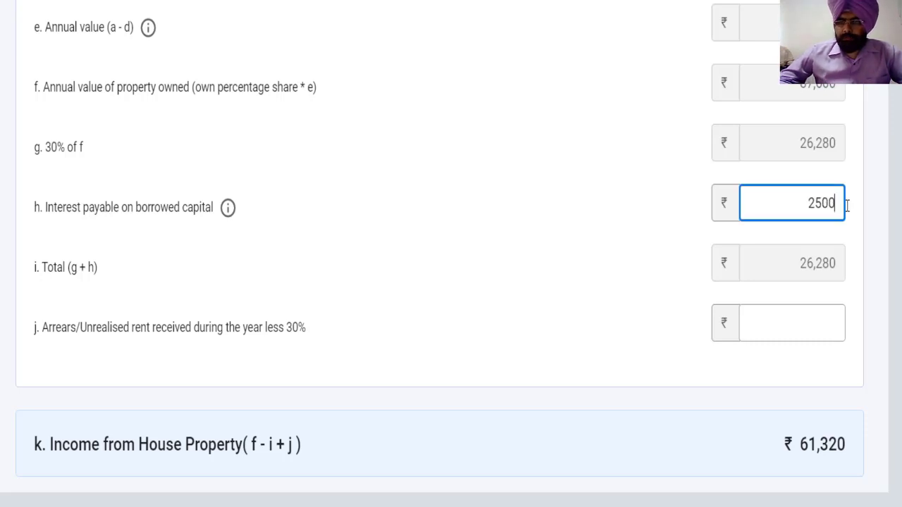
left_click(877, 310)
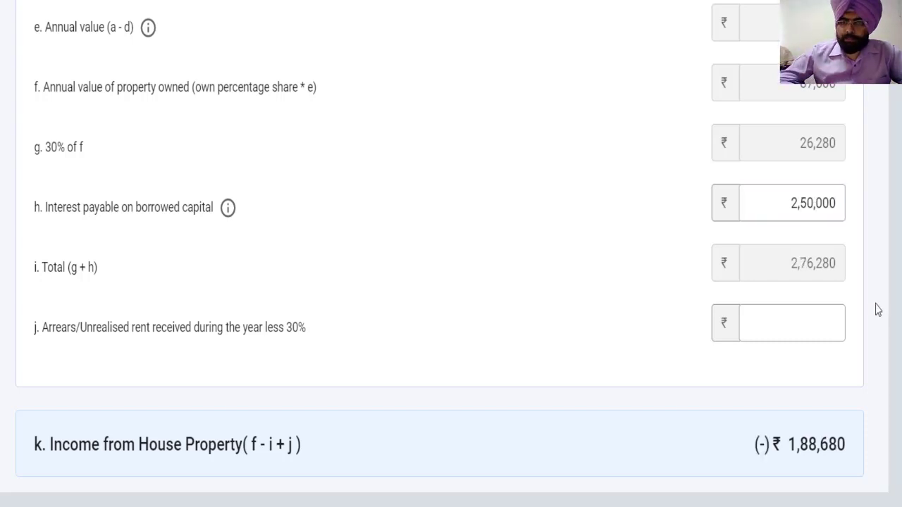
scroll(451, 254, "down", 1)
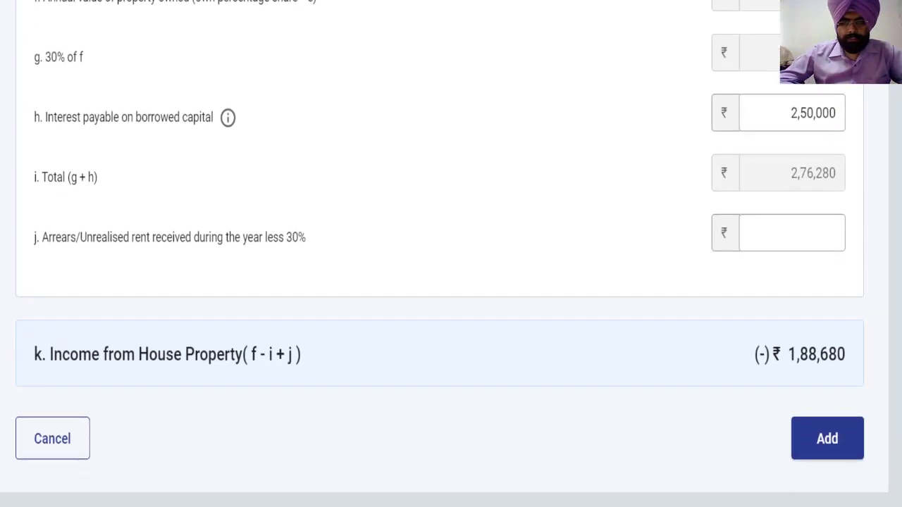
left_click(826, 435)
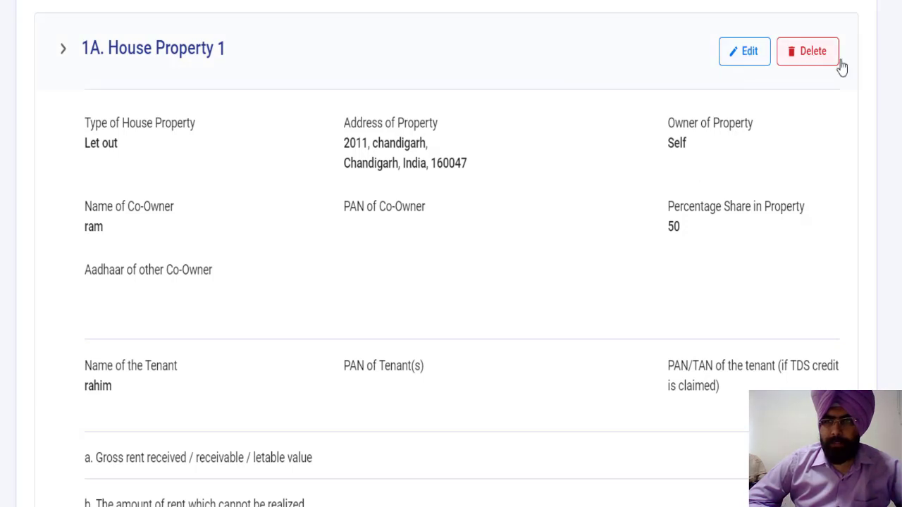
Check the House Property 1 summary down to income under the head House Property and confirm the schedule
scroll(451, 282, "down", 3)
scroll(451, 282, "down", 5)
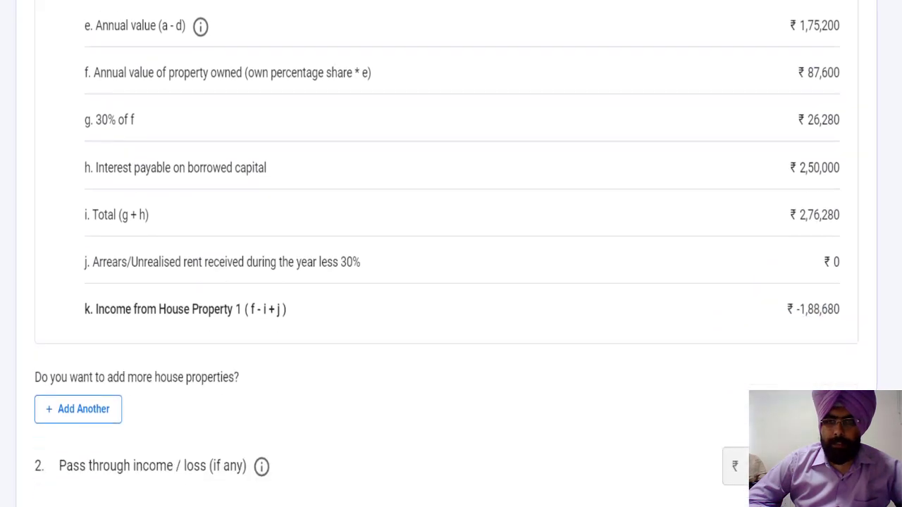
scroll(148, 298, "down", 2)
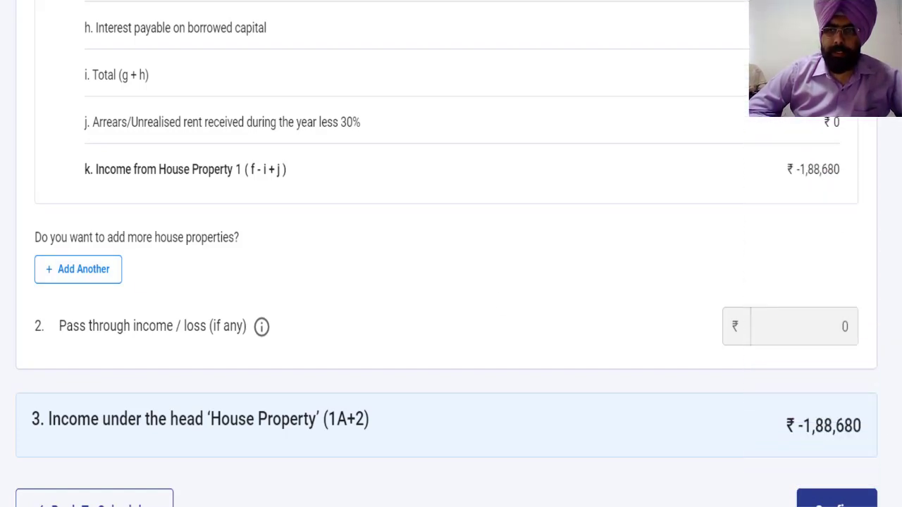
scroll(451, 254, "down", 1)
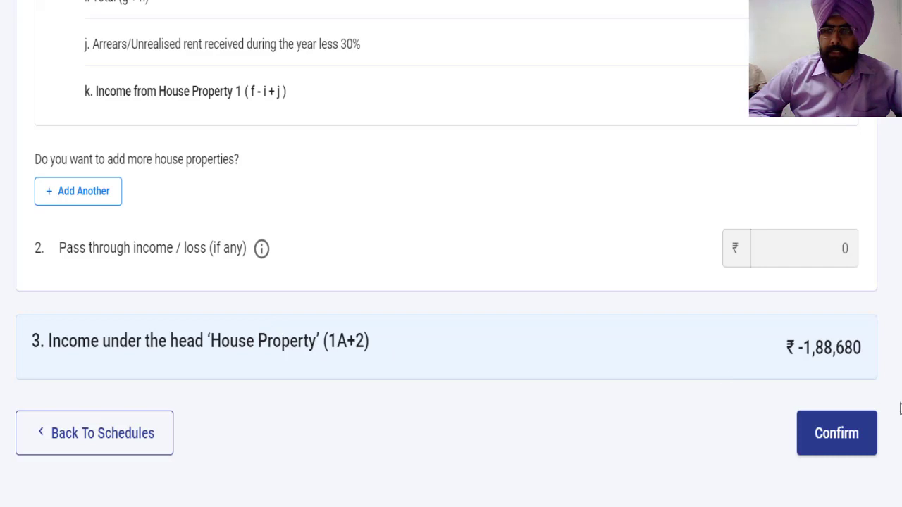
left_click(849, 442)
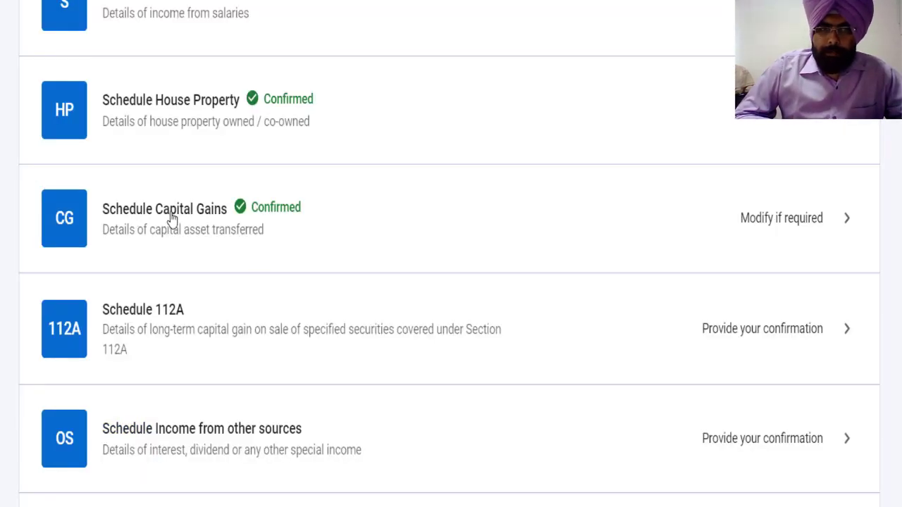
Reopen Schedule Capital Gains, also select sale of assets other than all the above listed items, and continue to the asset details
left_click(172, 219)
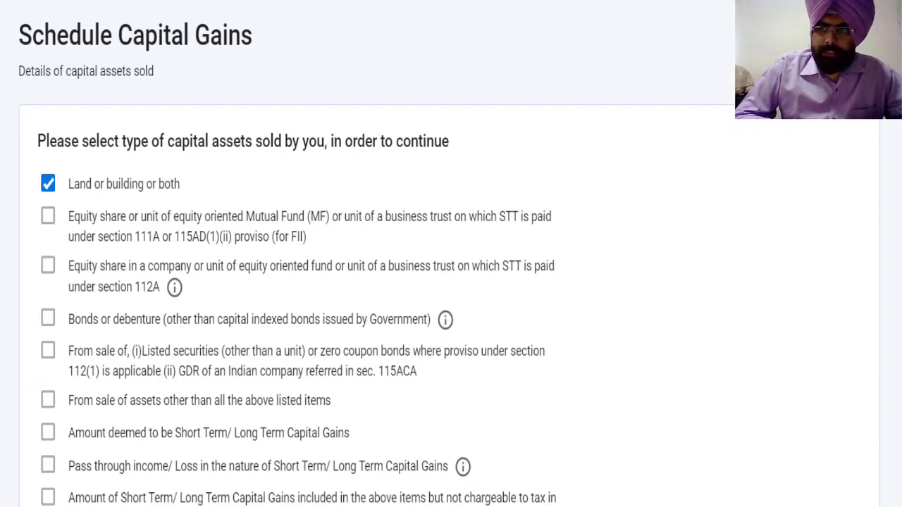
scroll(231, 117, "down", 3)
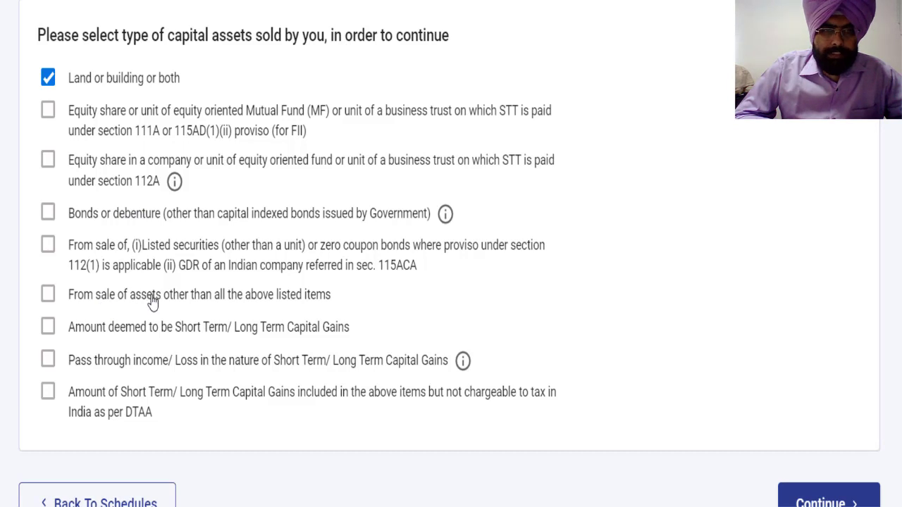
left_click(48, 295)
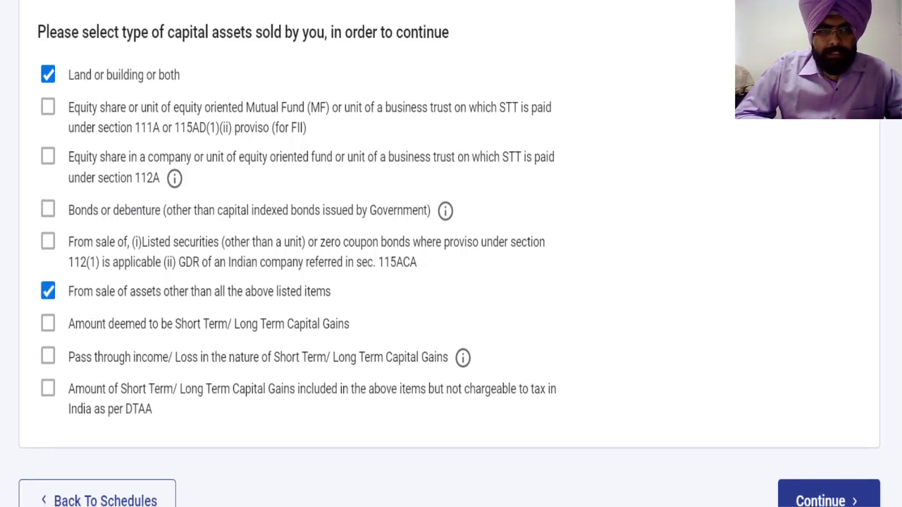
scroll(451, 253, "down", 1)
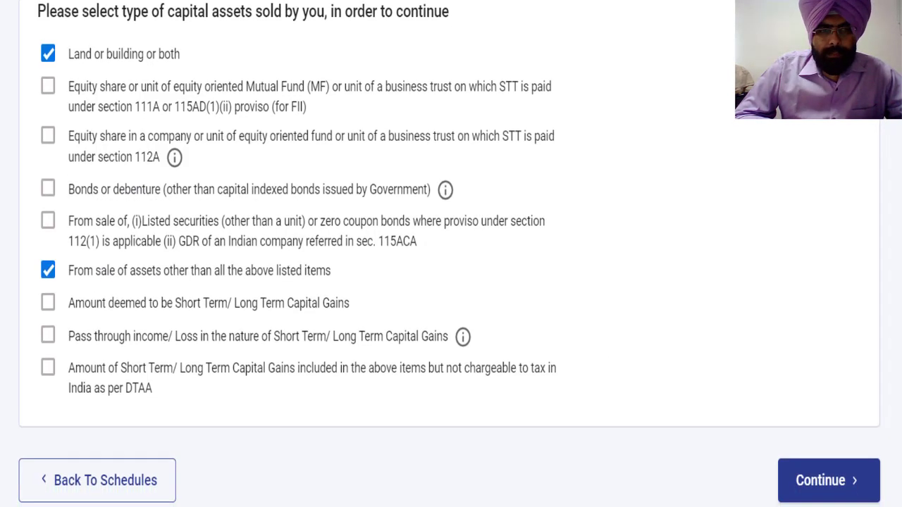
left_click(836, 481)
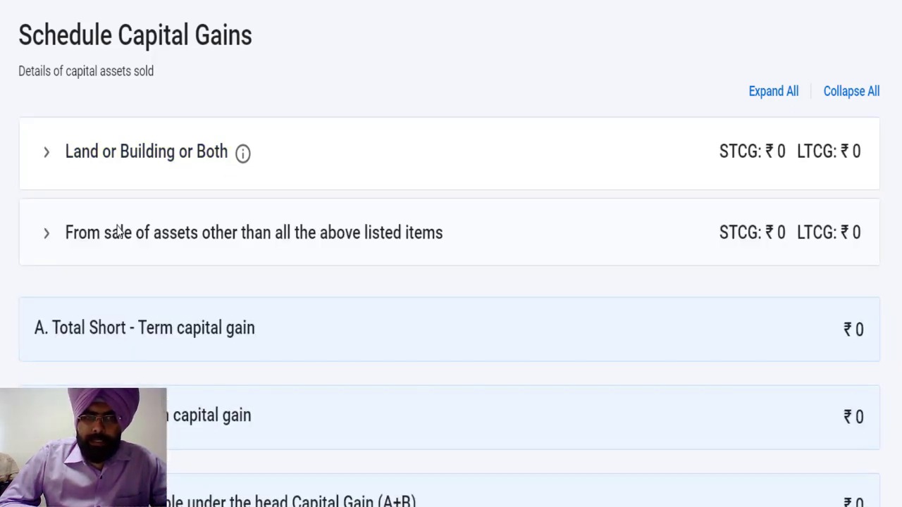
Start a Land or Building or Both entry and set its date of purchase to 01/04/2001
left_click(787, 102)
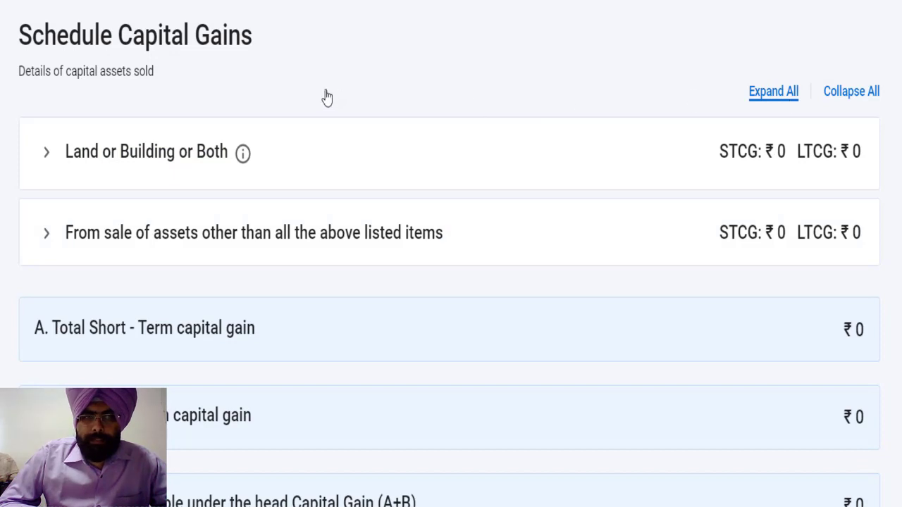
left_click(115, 227)
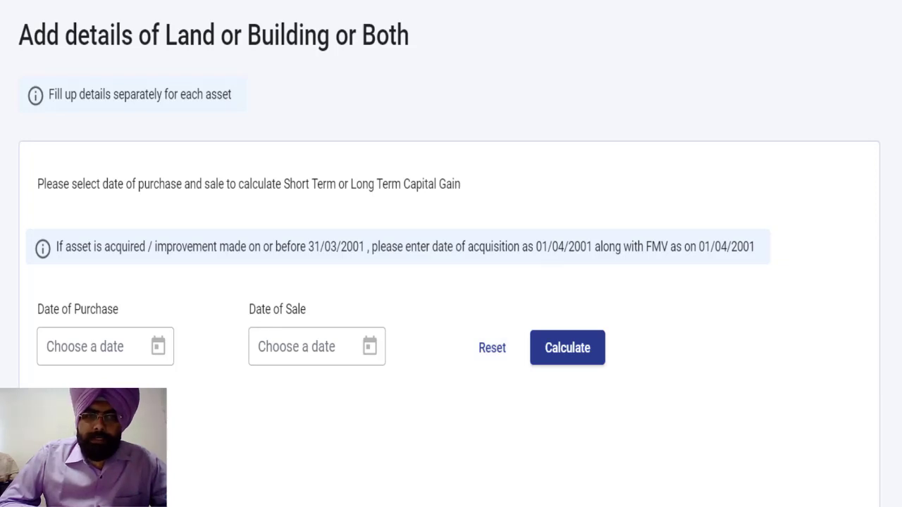
left_click(157, 346)
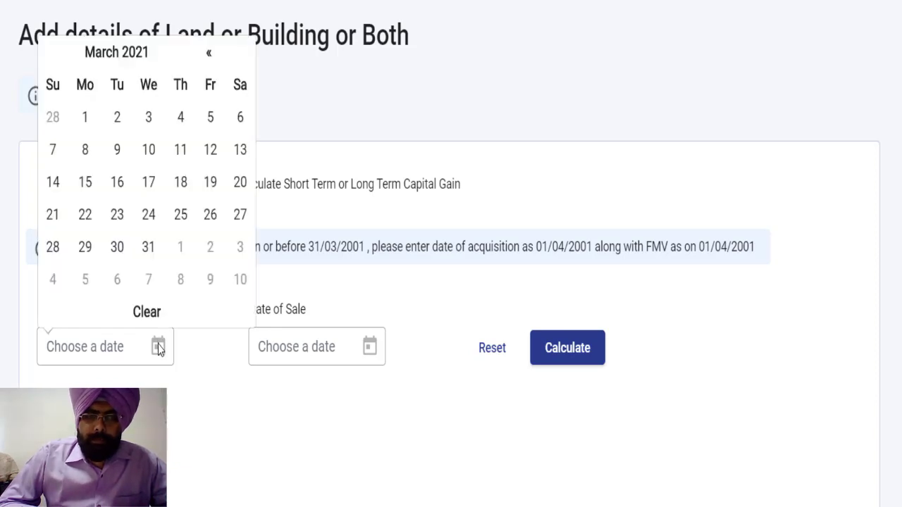
left_click(116, 53)
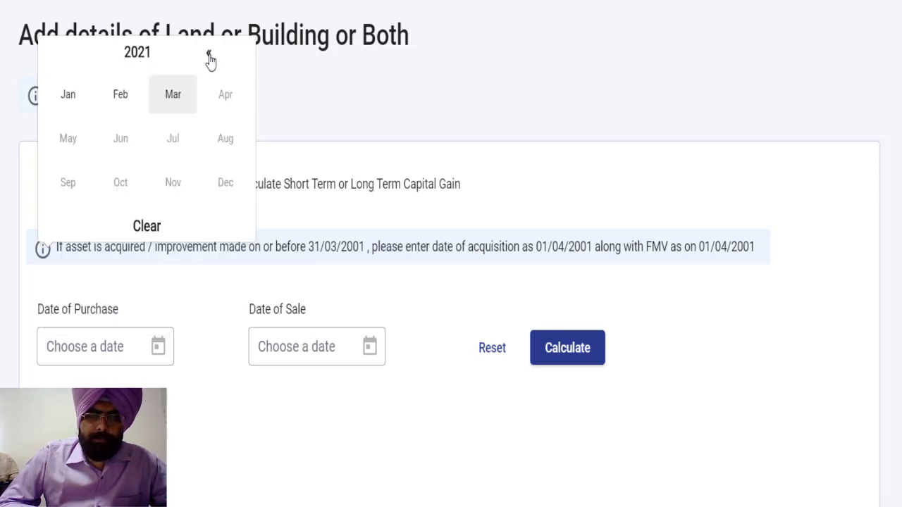
left_click(143, 56)
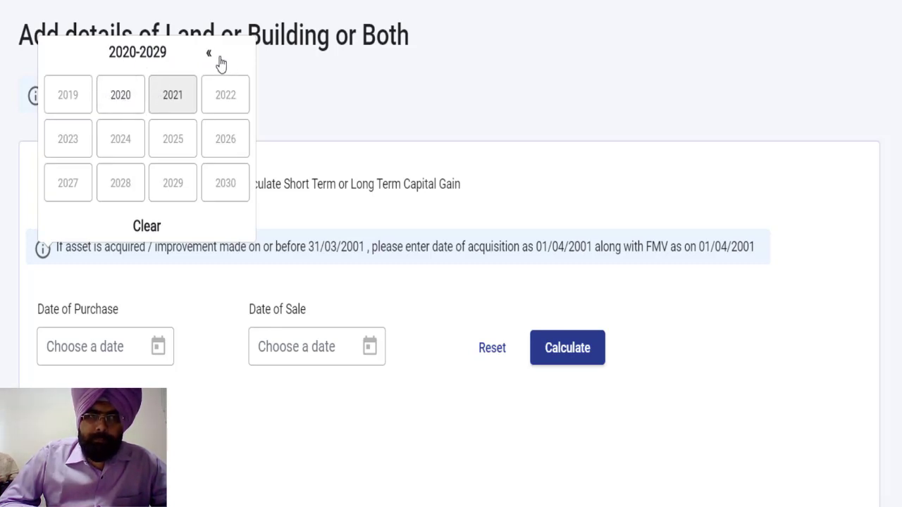
left_click(208, 53)
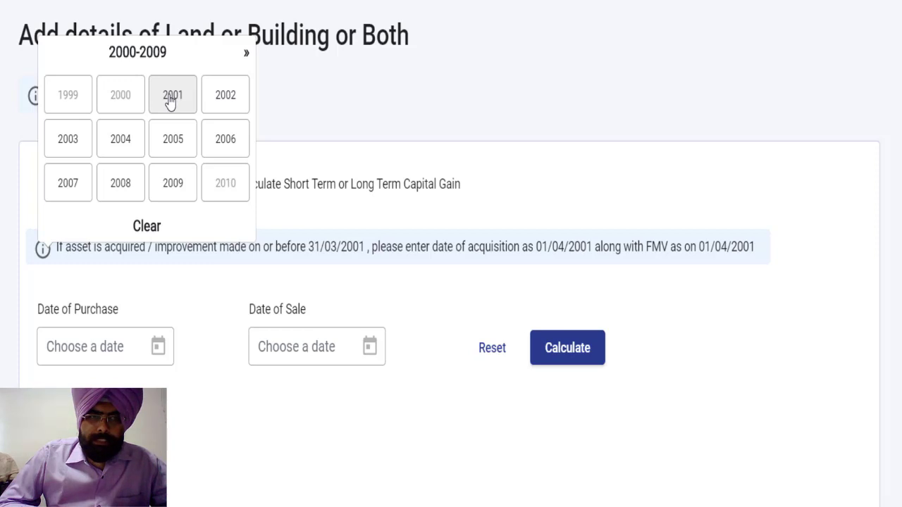
left_click(170, 102)
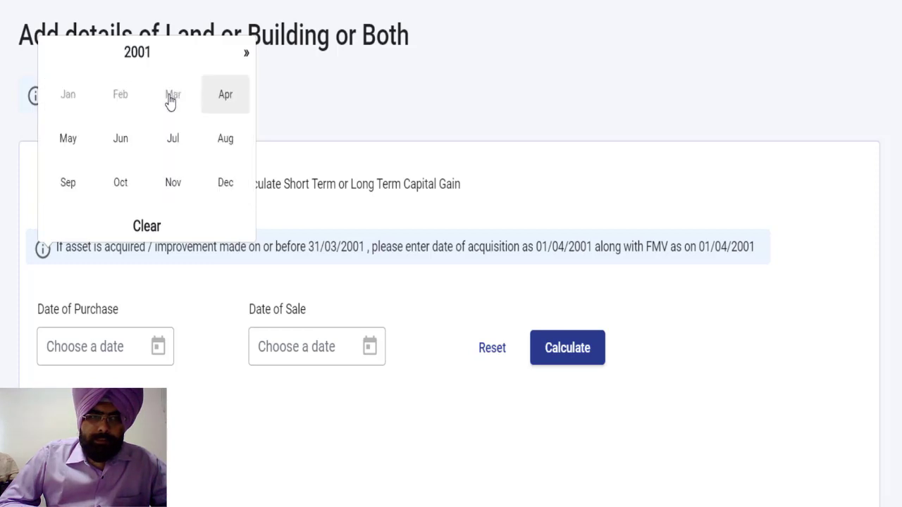
left_click(226, 96)
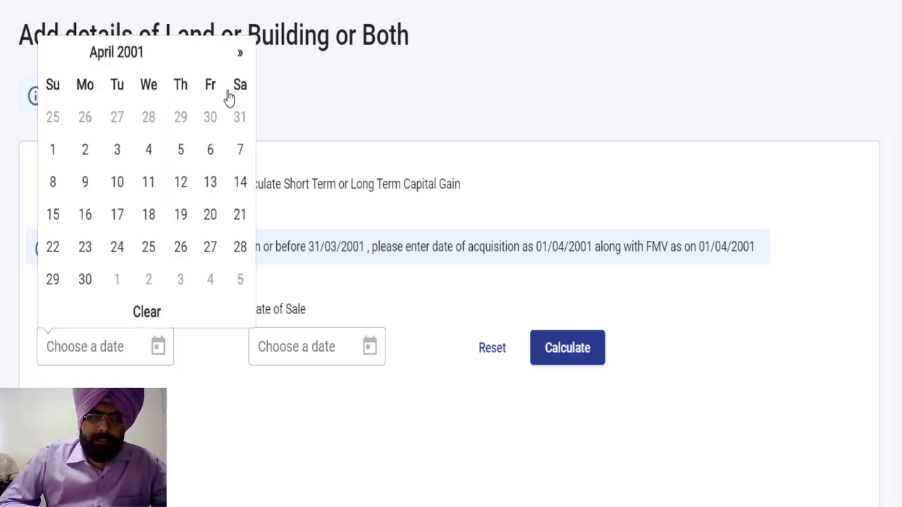
left_click(55, 150)
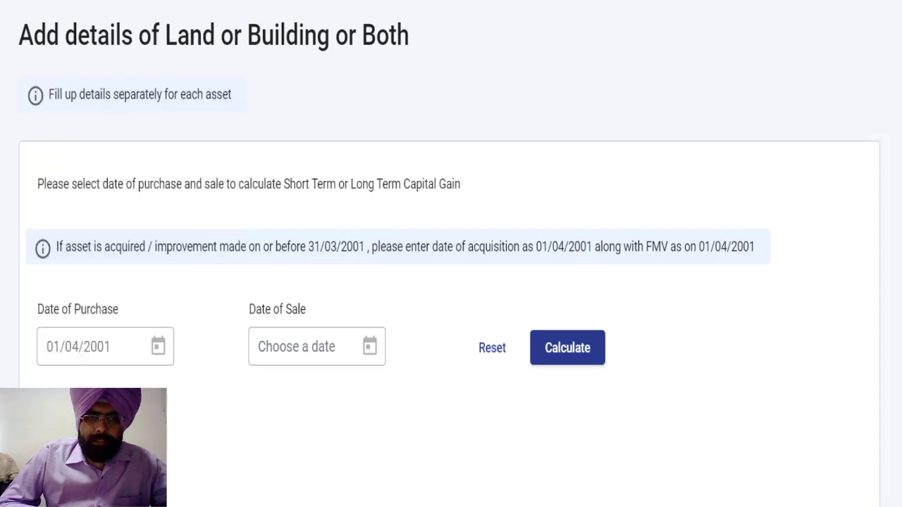
Set the date of sale to 04/03/2021, calculate the holding period, and add the property's capital gain details form
left_click(370, 347)
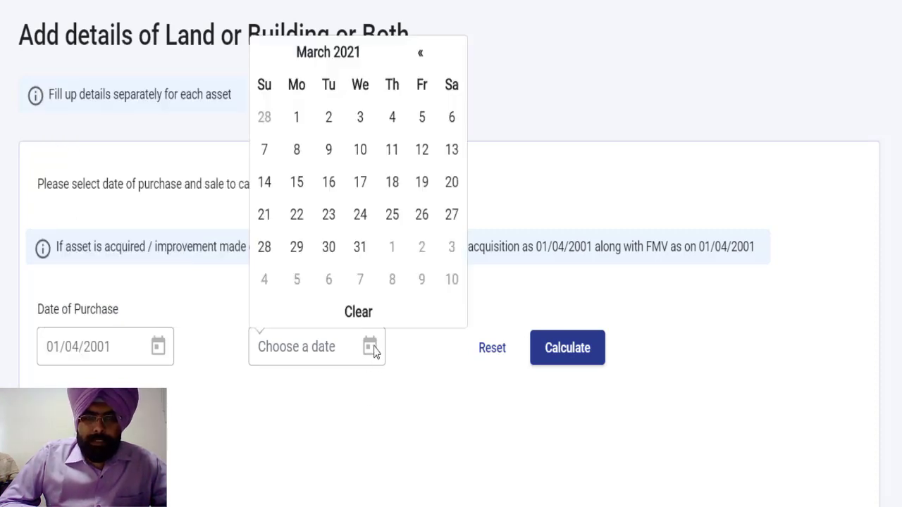
left_click(390, 121)
left_click(568, 353)
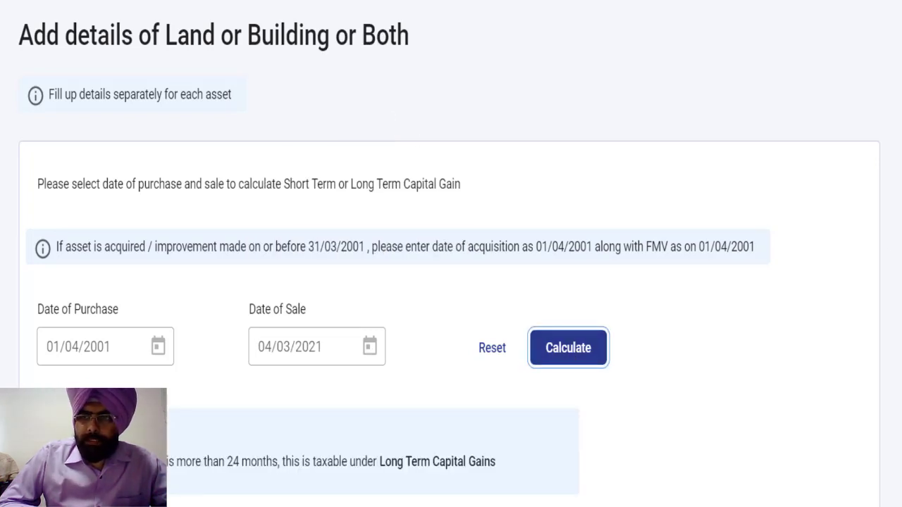
scroll(451, 282, "down", 1)
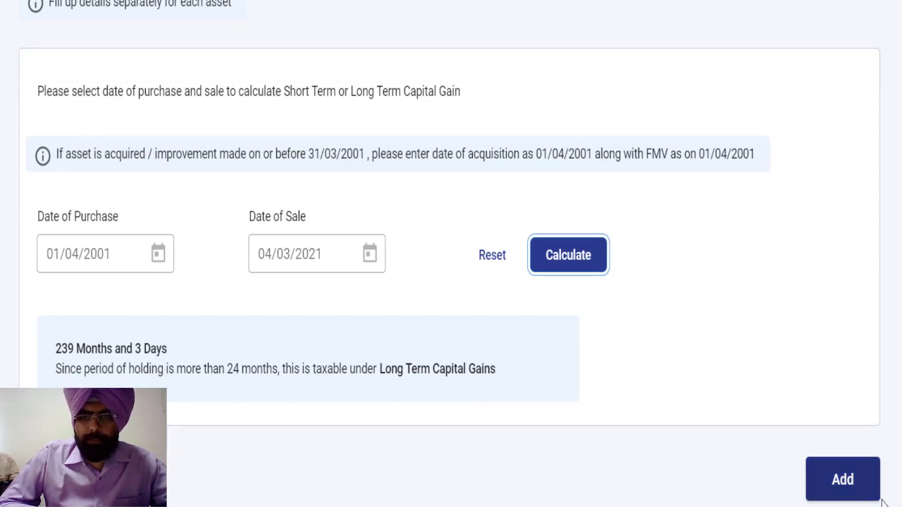
left_click(845, 481)
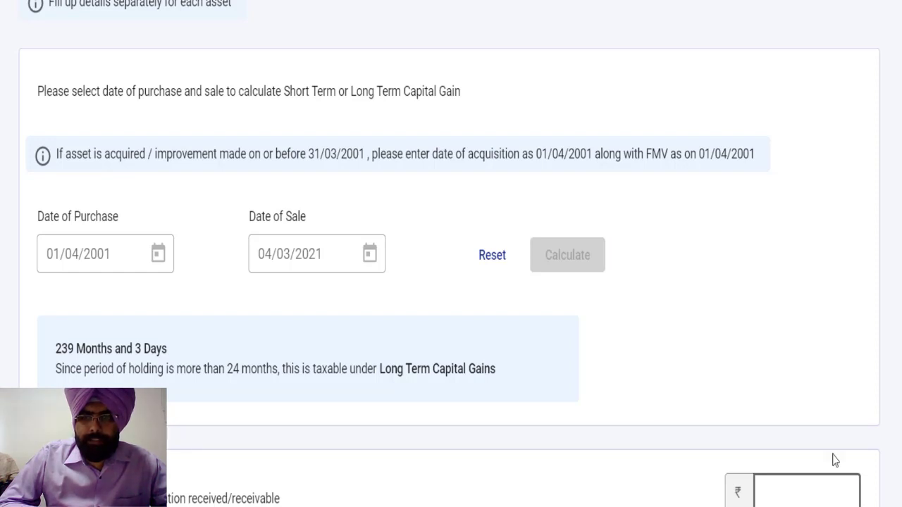
Enter 26,00,000 as full value of consideration and 25,00,000 as the property's value per the stamp valuation authority
scroll(751, 103, "down", 5)
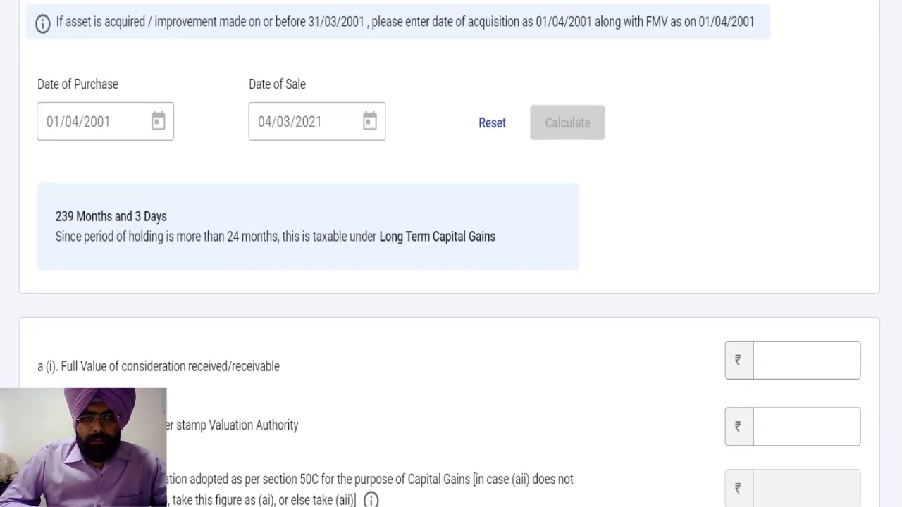
left_click(782, 131)
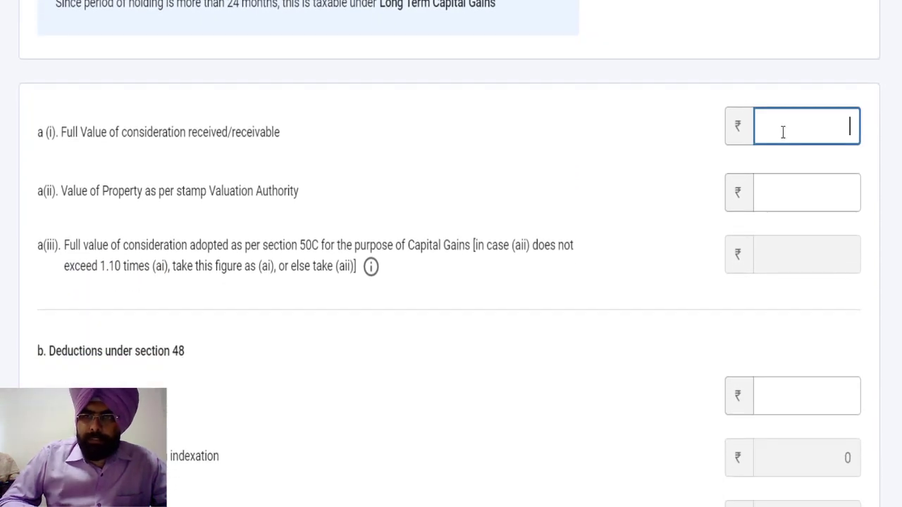
type("2600000")
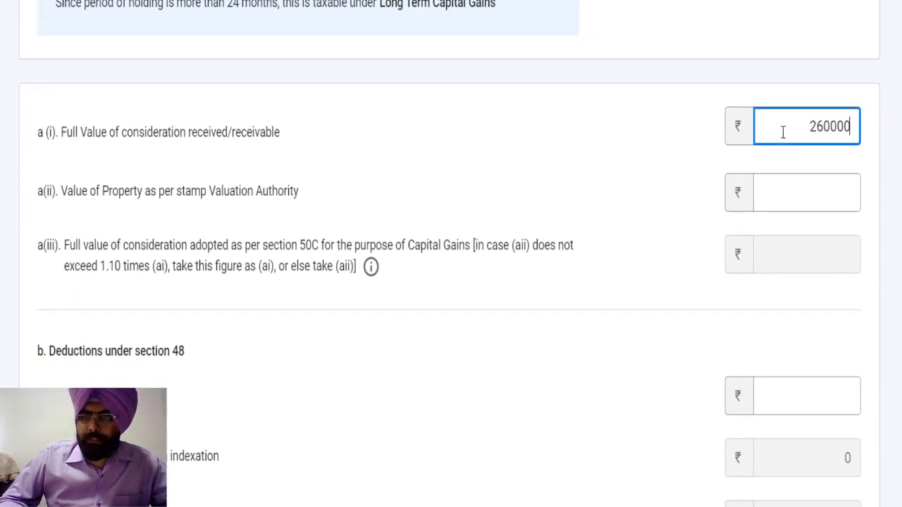
left_click(800, 183)
type("2500")
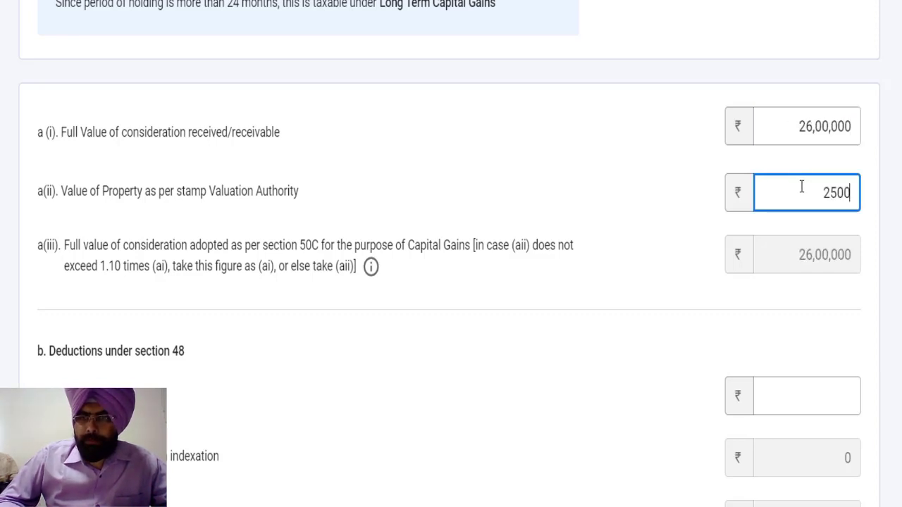
type("000")
left_click(817, 311)
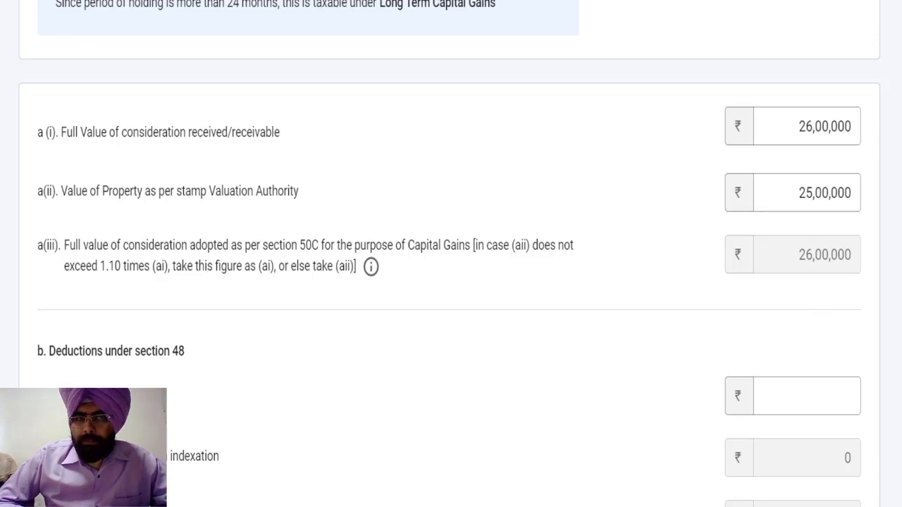
left_click_drag(37, 131, 280, 132)
Enter 5,00,000 as the property's cost of acquisition under the section 48 deductions
scroll(451, 282, "down", 4)
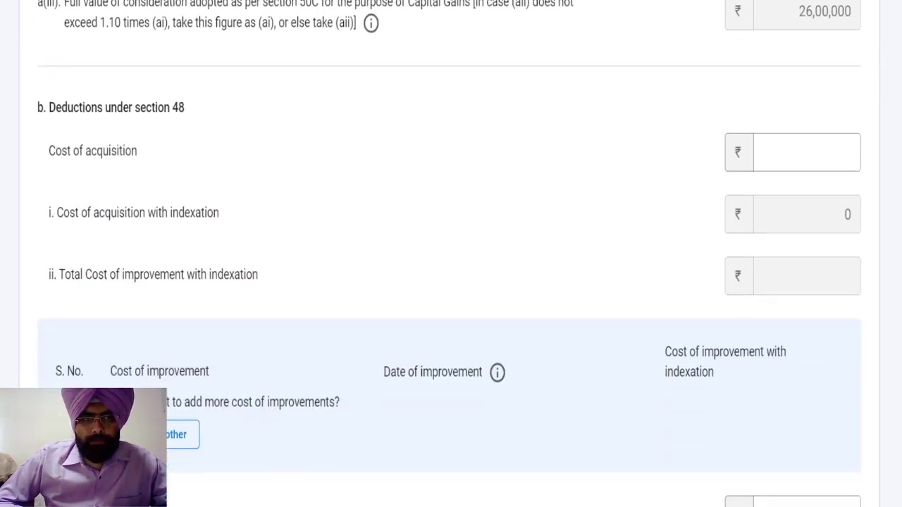
type("500000")
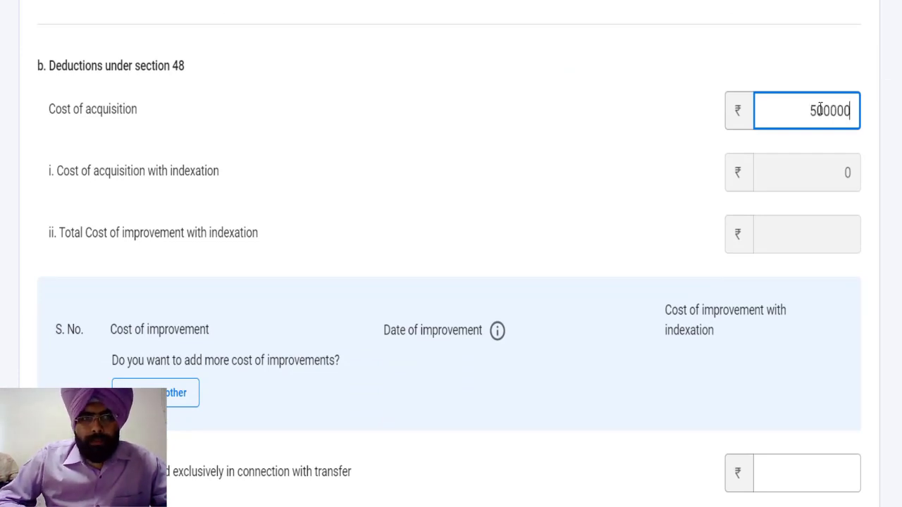
left_click(821, 165)
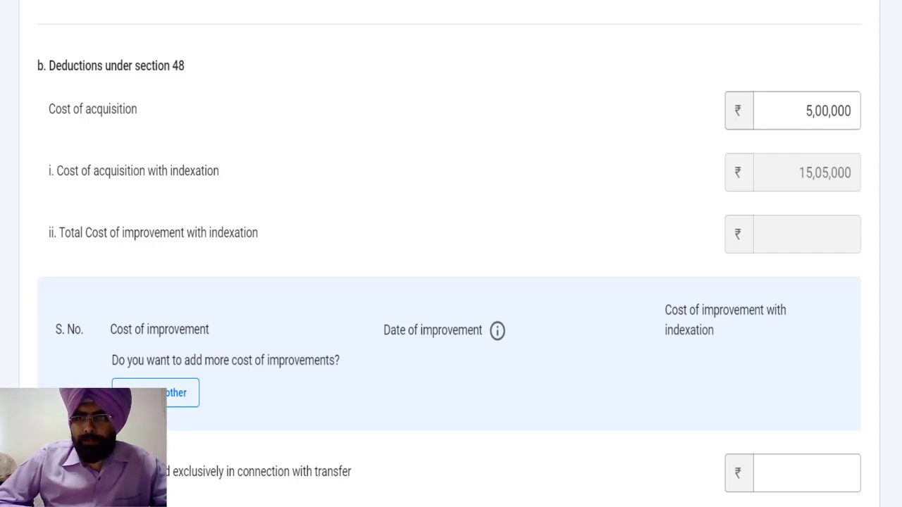
Set the expenditure wholly and exclusively in connection with transfer to 15,000, leaving cost of improvement without entries
scroll(449, 255, "down", 2)
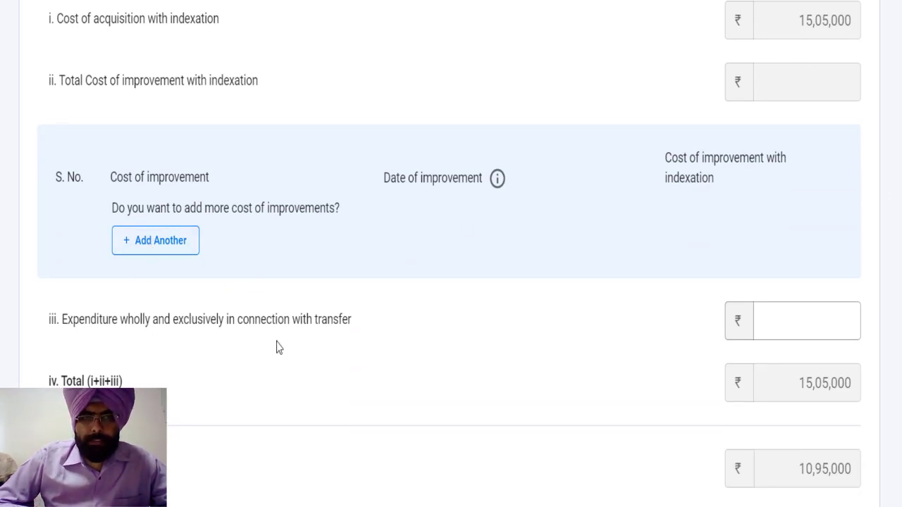
left_click(834, 313)
type("150000")
left_click(830, 317)
key("BackSpace")
key("Tab")
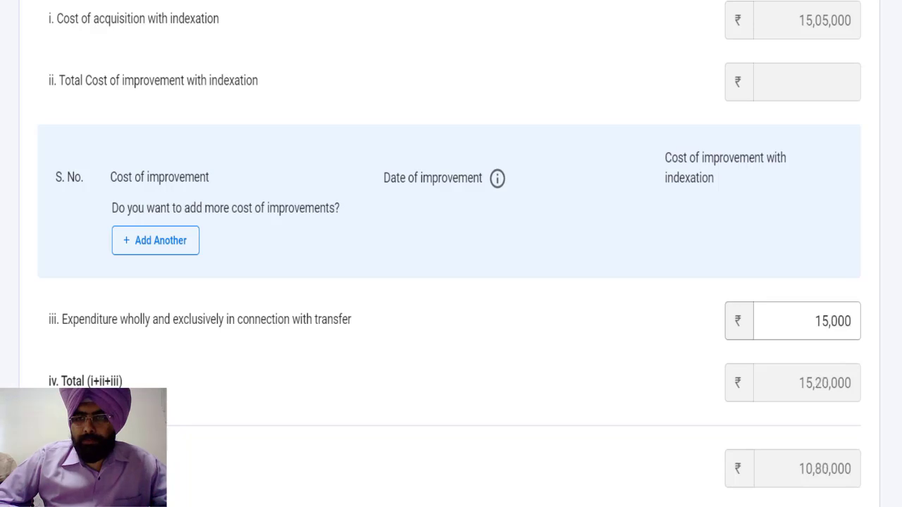
Examine the property's balance, section 54 deductions, long-term capital gain, and the buyer and property address details required for the transfer
scroll(451, 253, "down", 2)
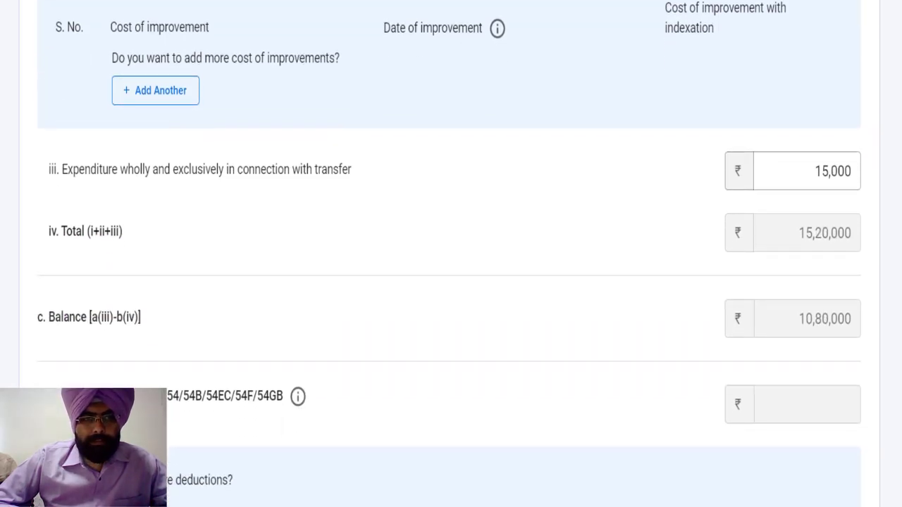
scroll(632, 397, "down", 2)
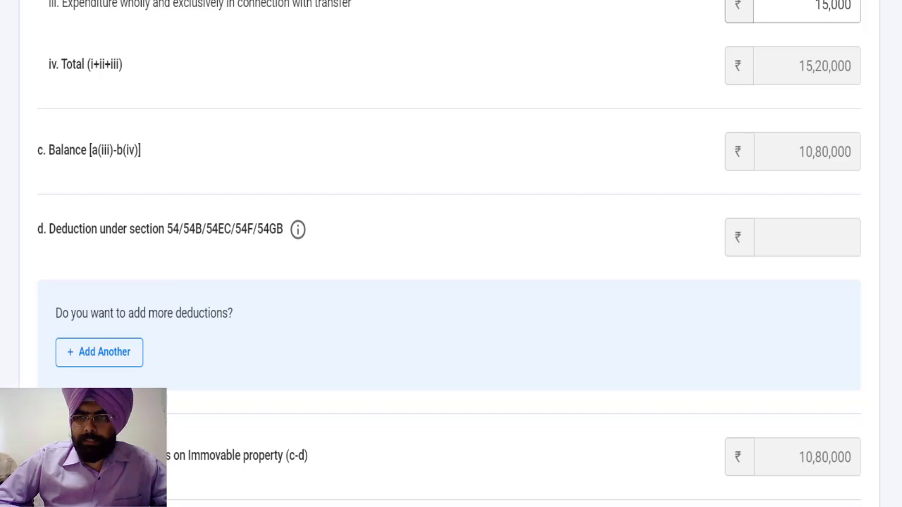
scroll(451, 254, "down", 3)
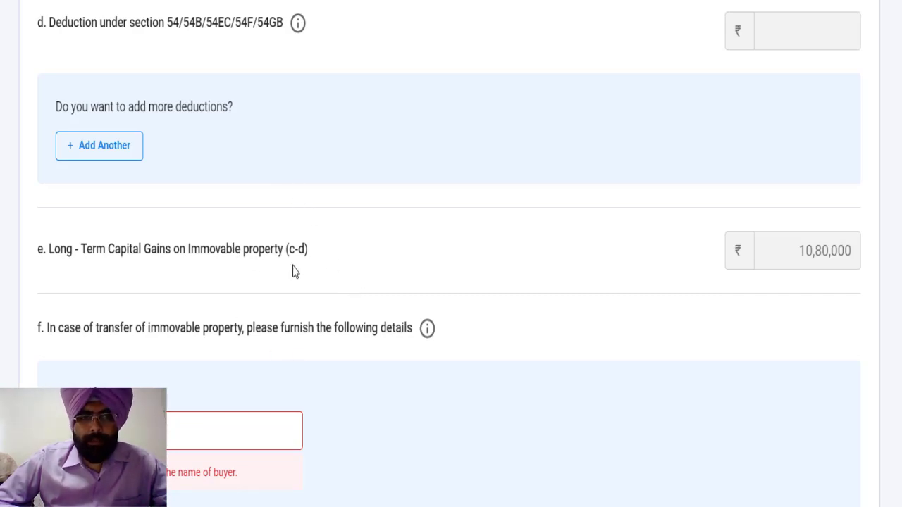
scroll(449, 257, "down", 3)
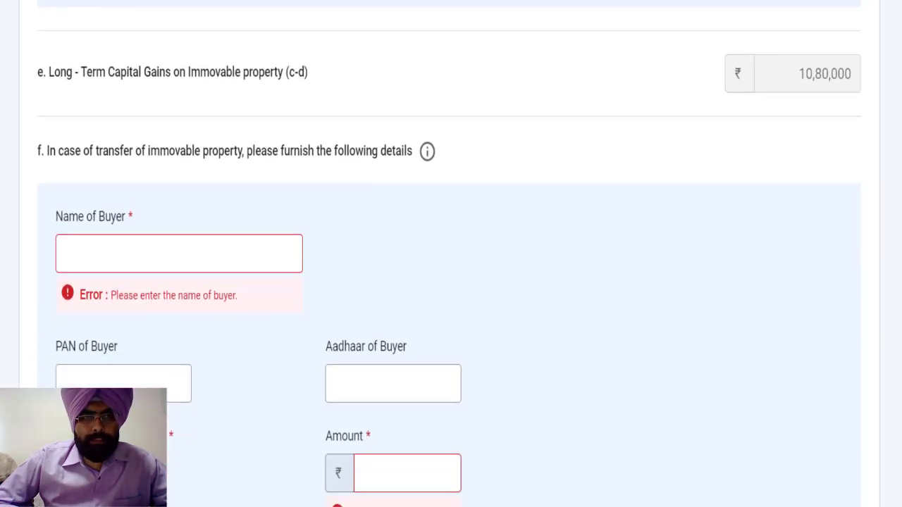
scroll(449, 253, "down", 2)
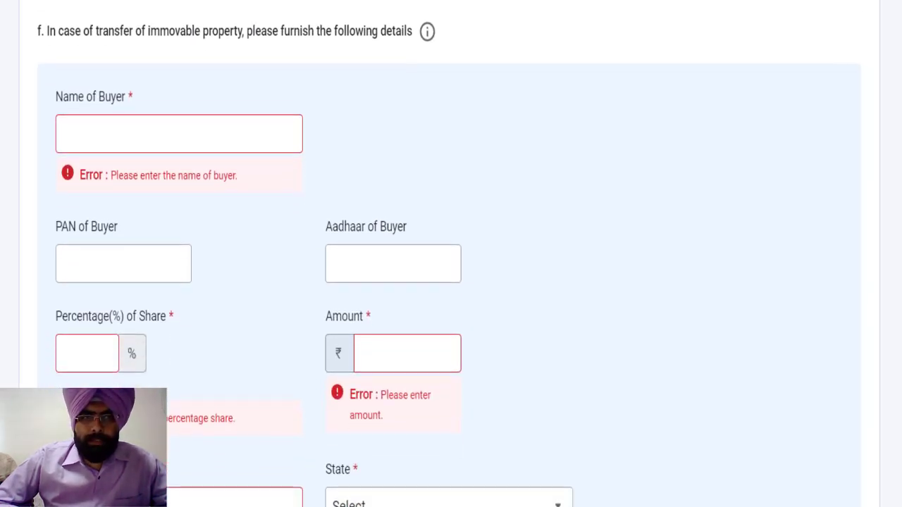
left_click(109, 141)
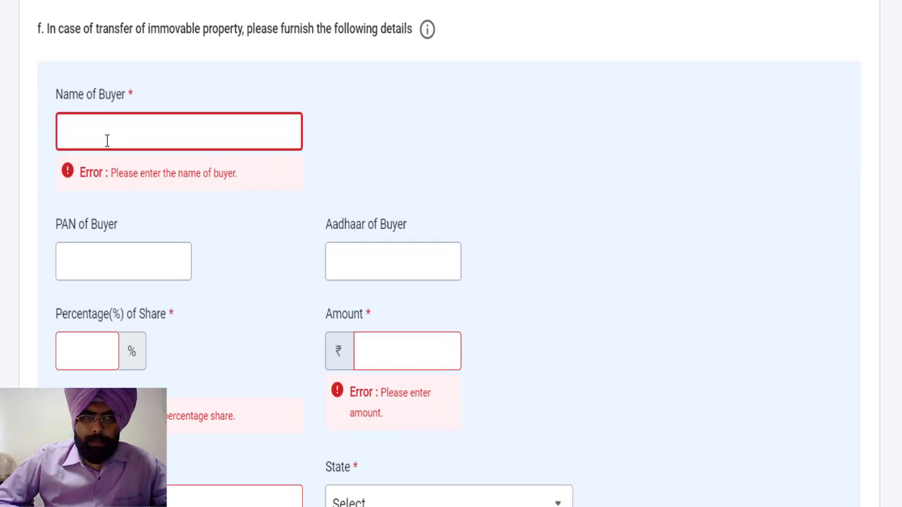
left_click(117, 350)
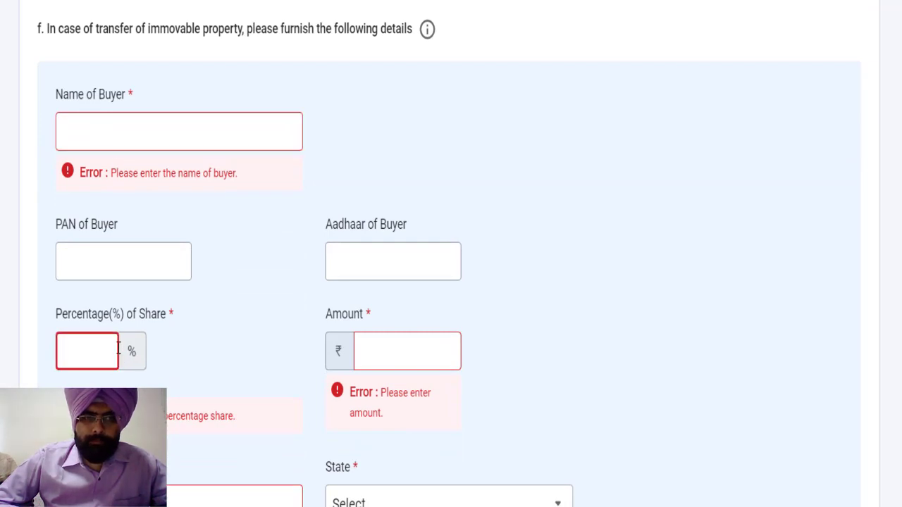
left_click(400, 341)
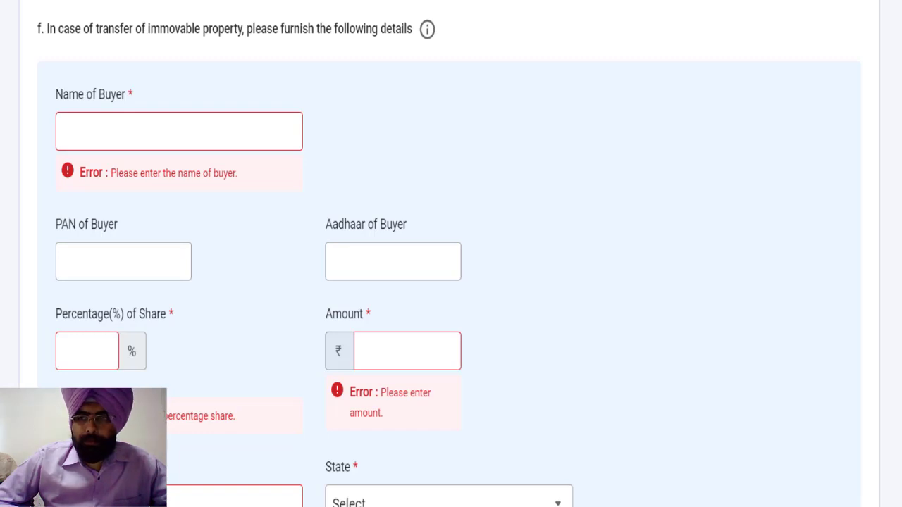
scroll(451, 282, "down", 5)
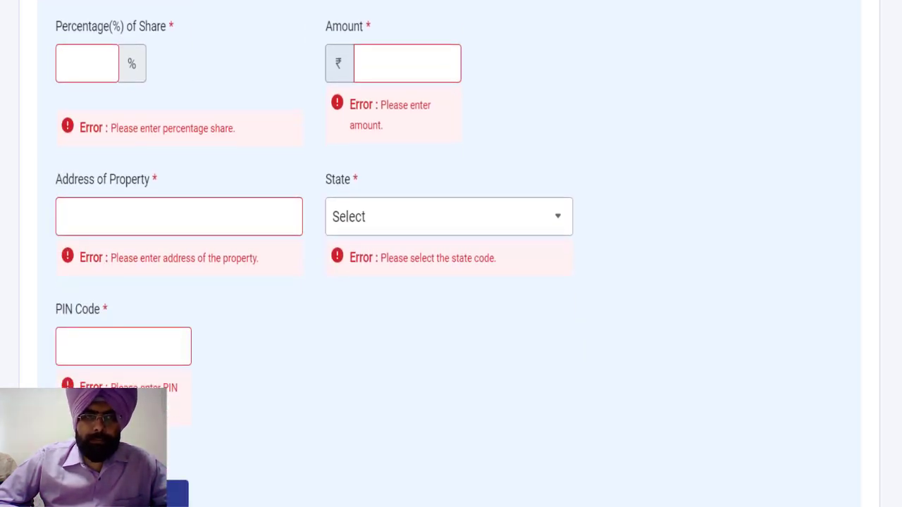
scroll(451, 253, "up", 5)
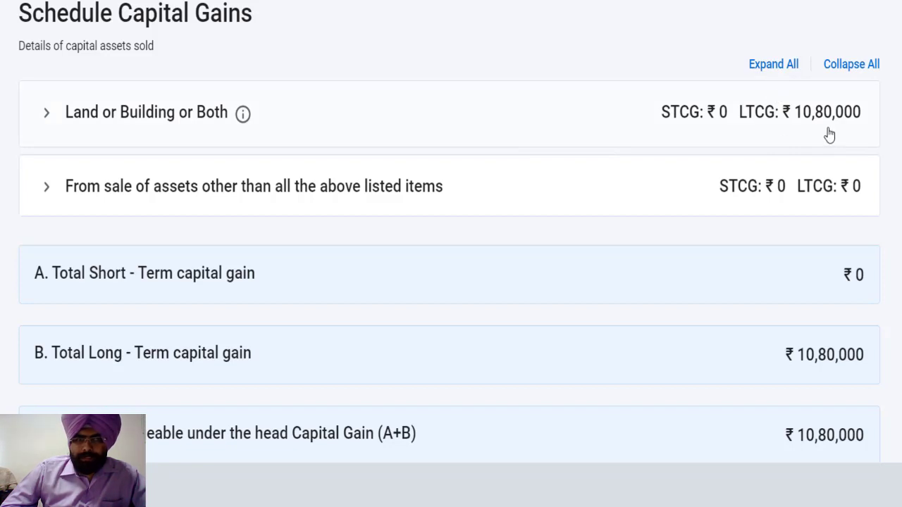
Add details under sale of assets other than all the above listed items, choosing Long-Term Capital Gain as the type
left_click(284, 195)
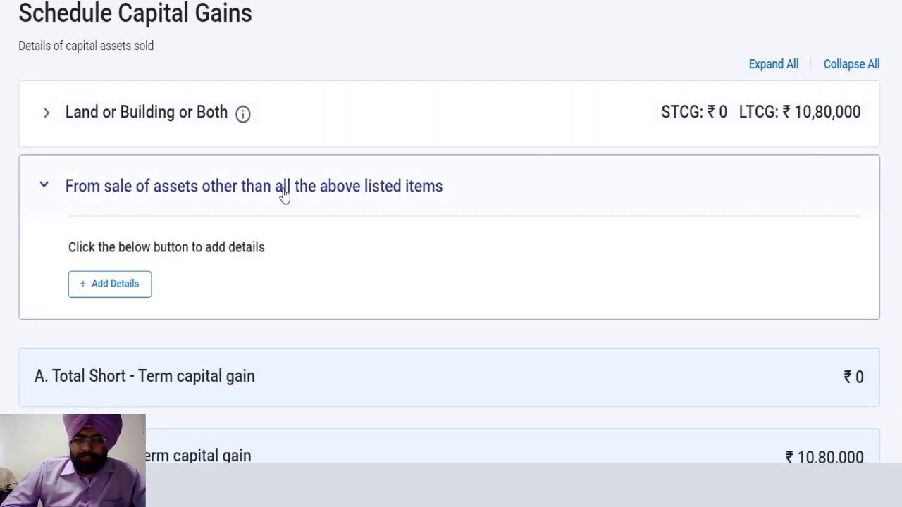
left_click(111, 288)
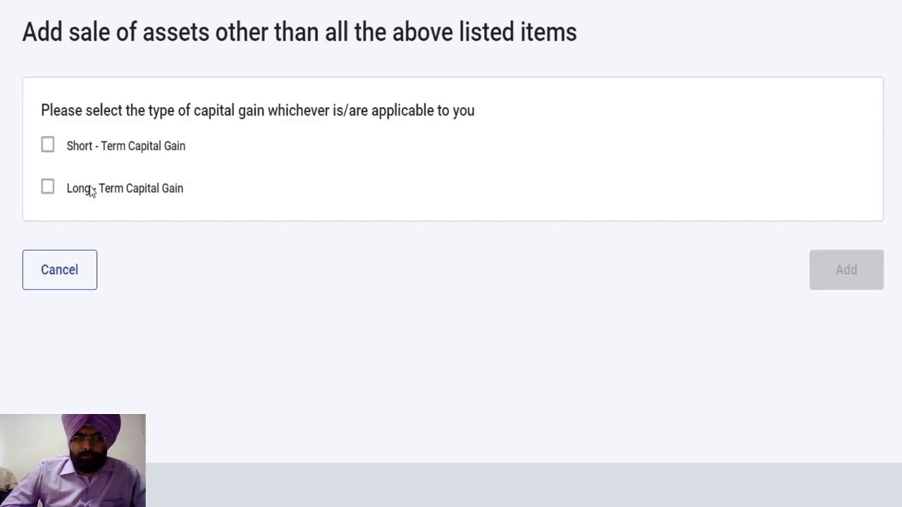
left_click(48, 190)
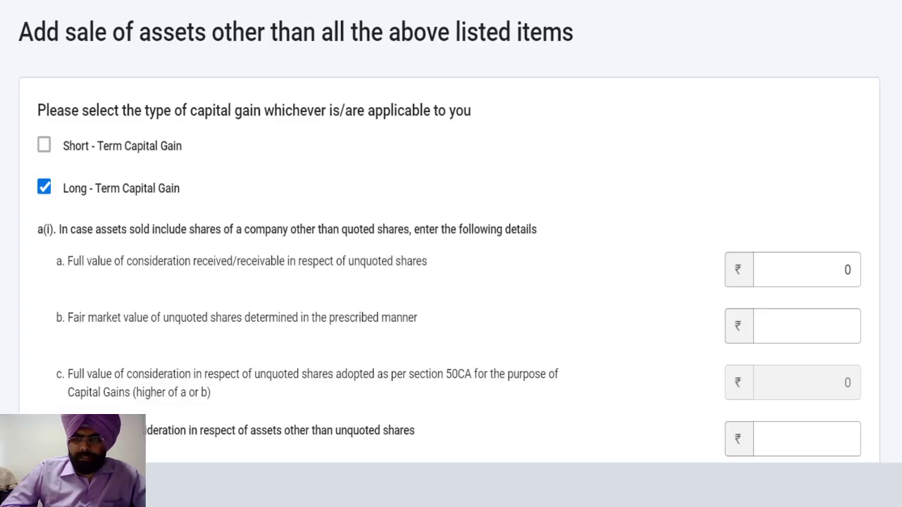
scroll(451, 268, "down", 2)
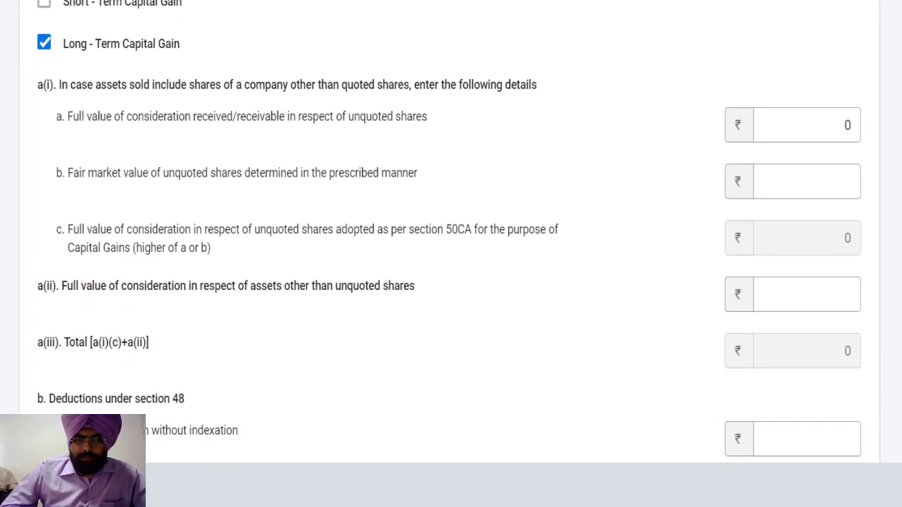
scroll(451, 268, "down", 1)
scroll(451, 267, "down", 3)
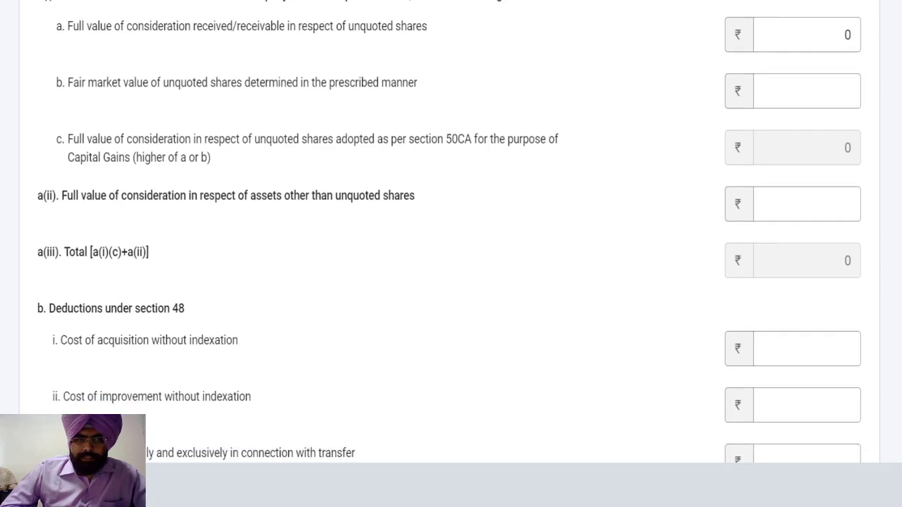
scroll(451, 268, "down", 4)
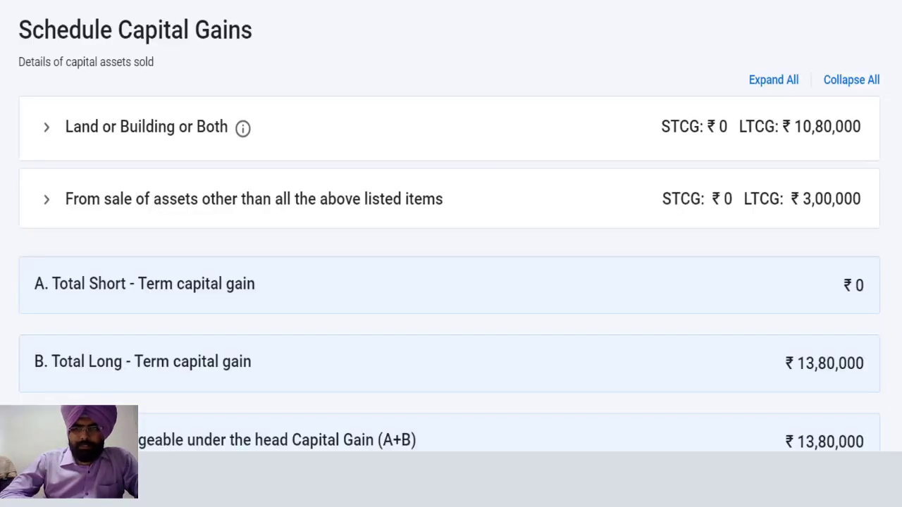
Start a deduction entry against capital gains with Deduction Under Section 54 selected, and go through its fields
scroll(451, 226, "down", 1)
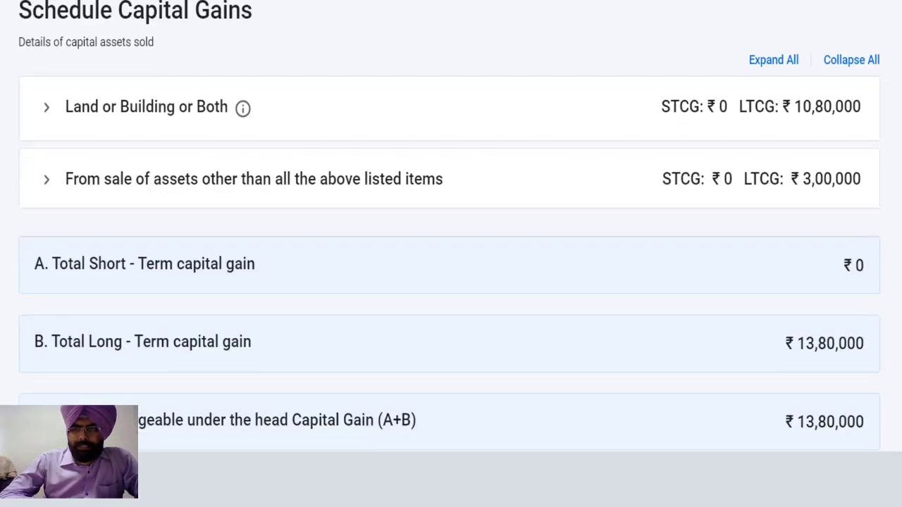
scroll(451, 226, "down", 4)
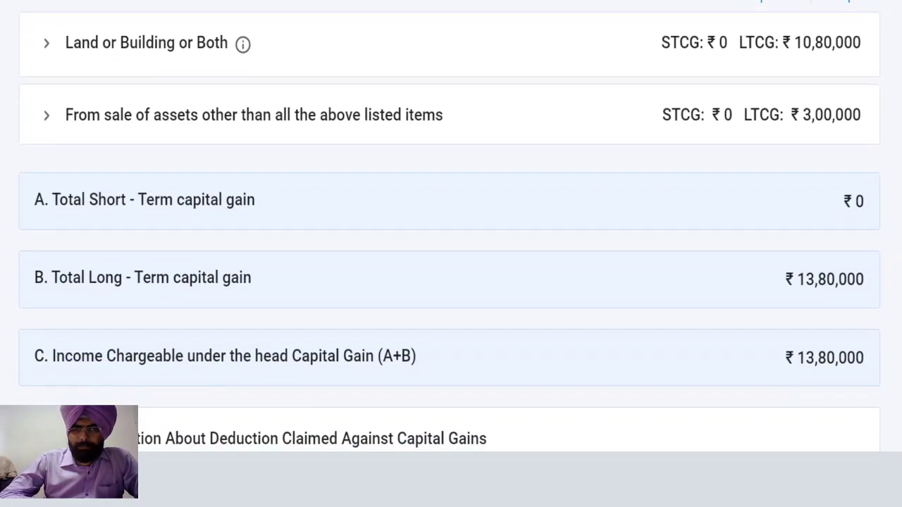
scroll(451, 225, "down", 1)
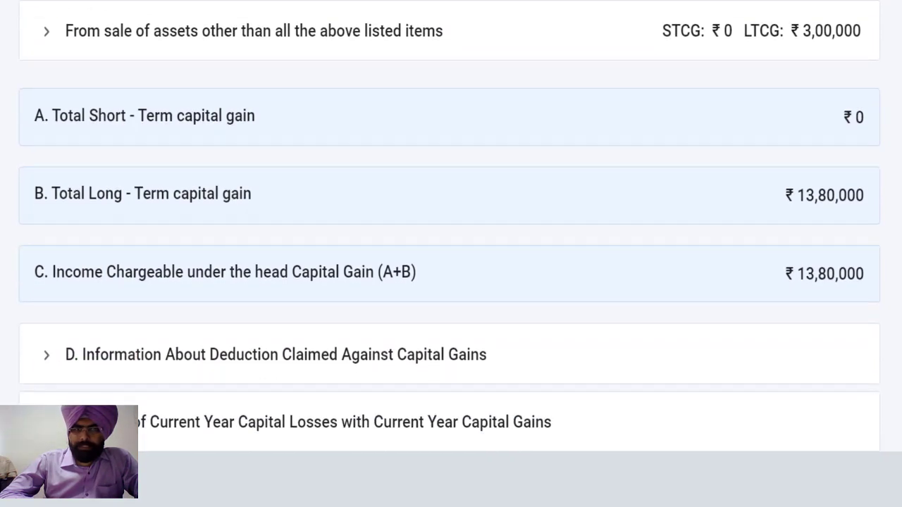
scroll(451, 226, "down", 4)
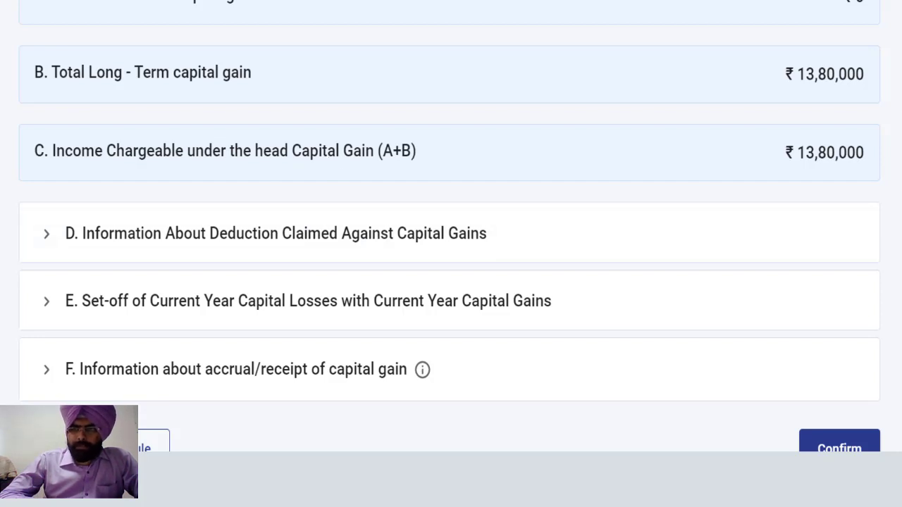
scroll(585, 247, "down", 1)
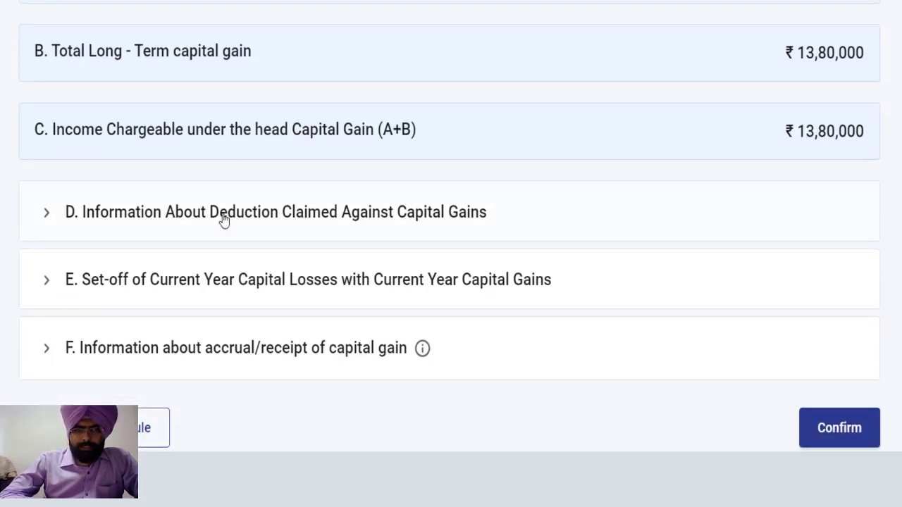
left_click(223, 217)
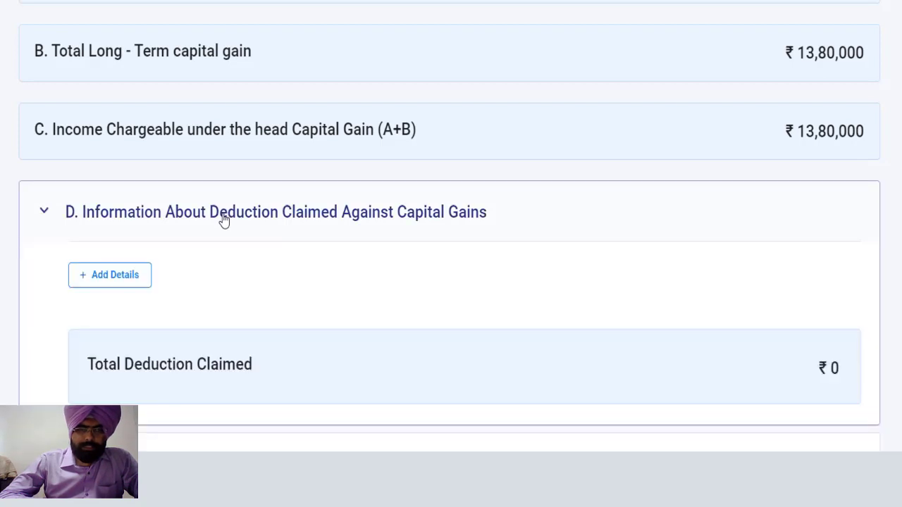
left_click(120, 280)
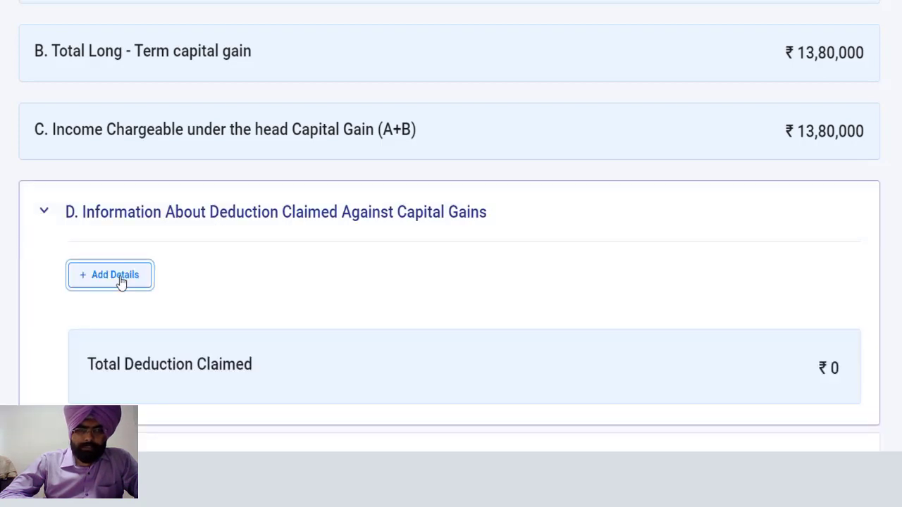
scroll(294, 240, "down", 2)
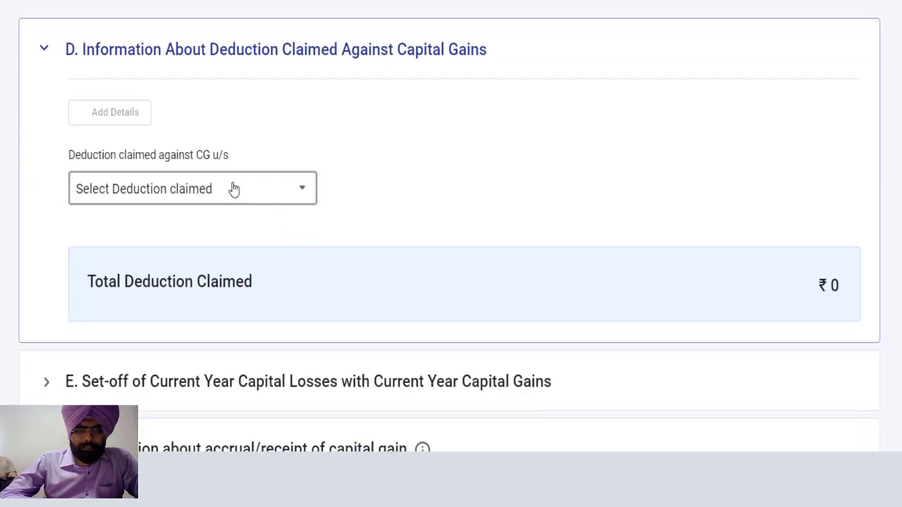
left_click(234, 189)
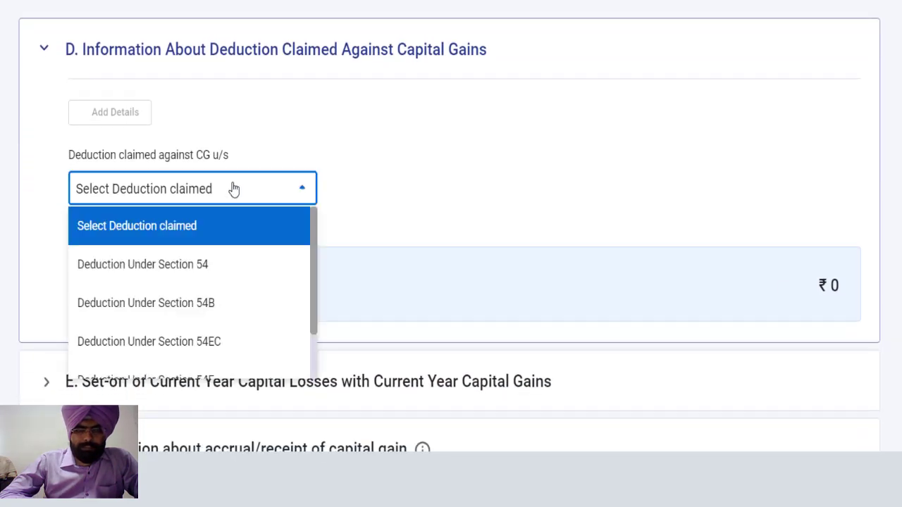
left_click(191, 267)
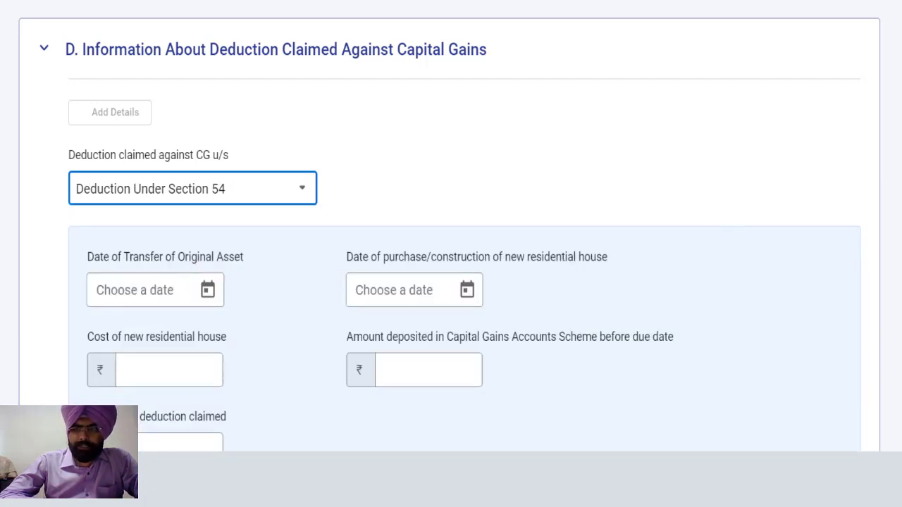
scroll(262, 62, "down", 3)
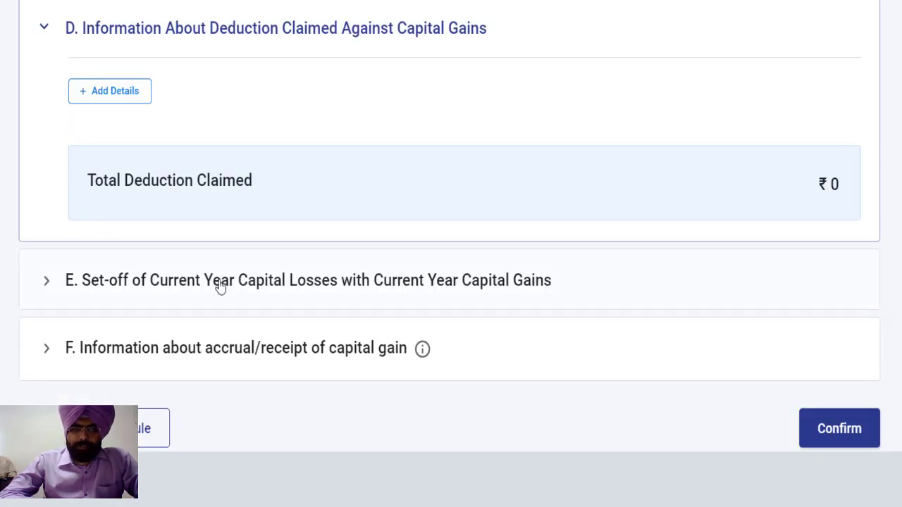
Examine the table for set-off of current year capital losses with current year capital gains
left_click(221, 281)
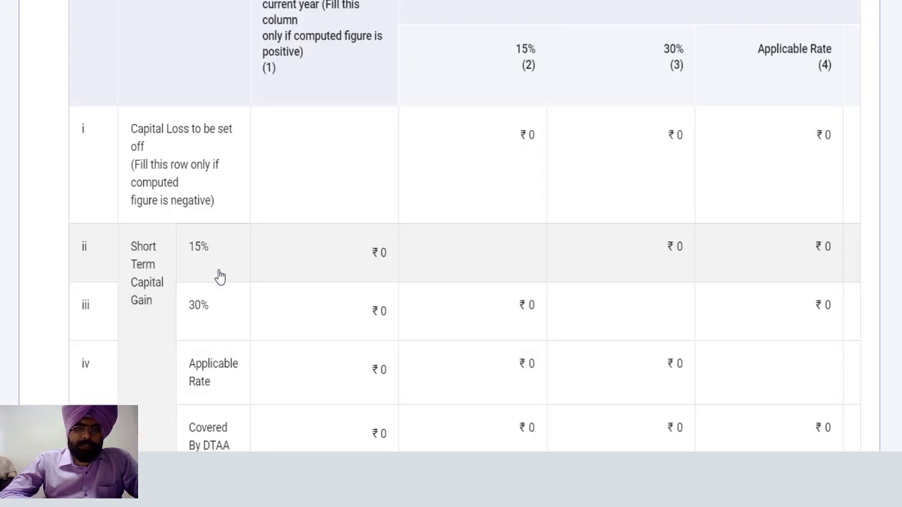
scroll(465, 225, "up", 3)
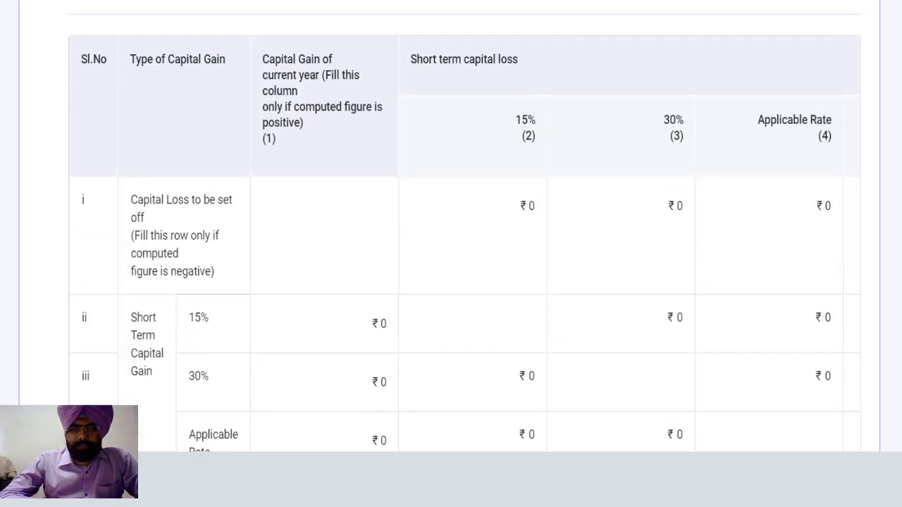
scroll(451, 226, "down", 5)
scroll(451, 232, "down", 5)
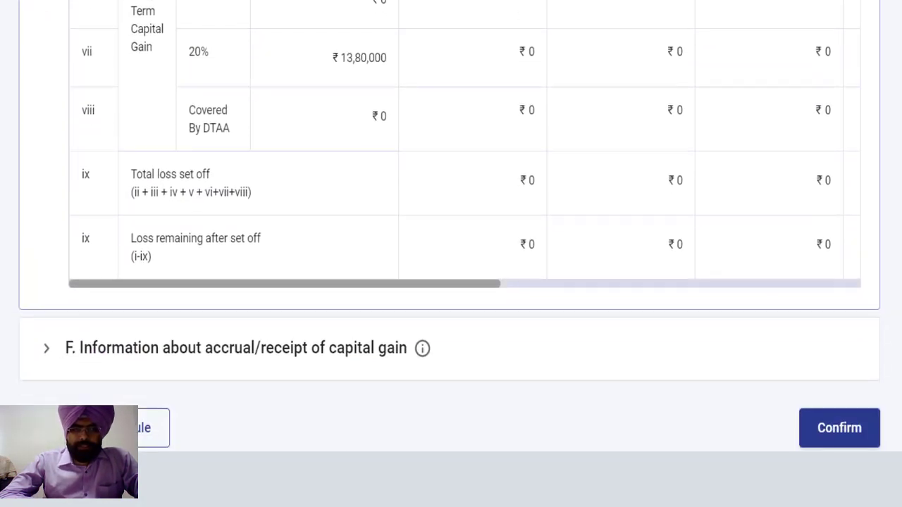
Open a new accrual/receipt of capital gain entry, look through its period-wise rows, and cancel it
left_click(183, 357)
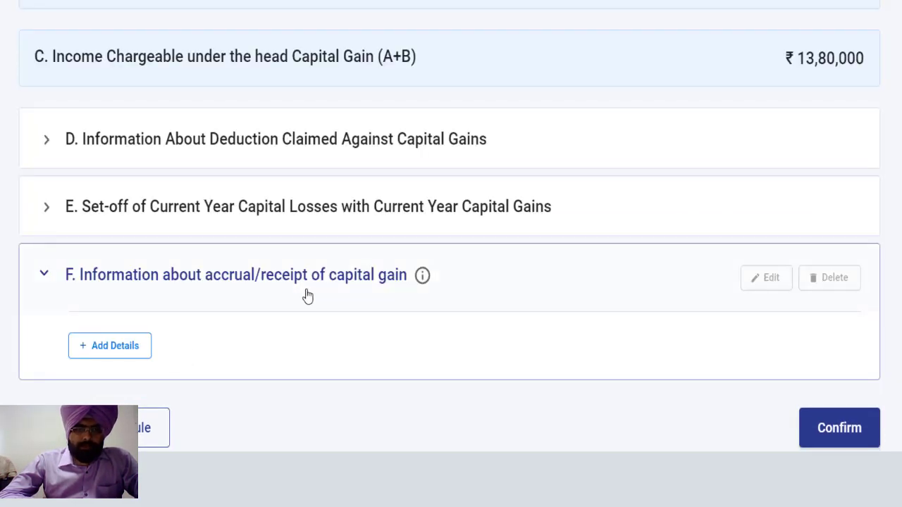
left_click(121, 346)
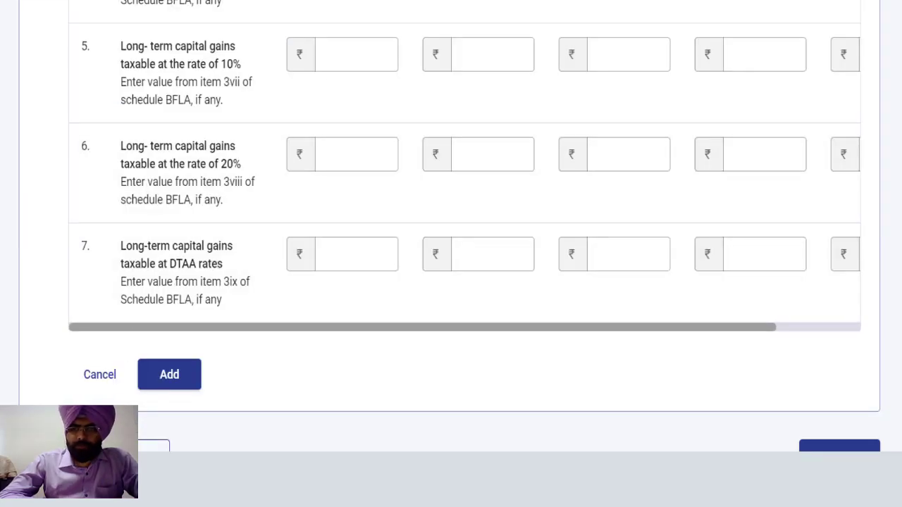
scroll(465, 226, "up", 6)
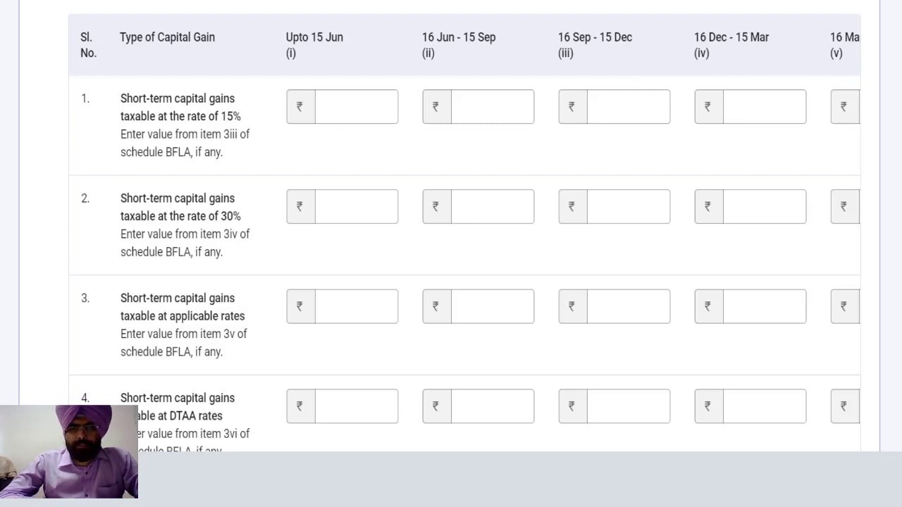
scroll(465, 233, "down", 5)
scroll(217, 321, "down", 3)
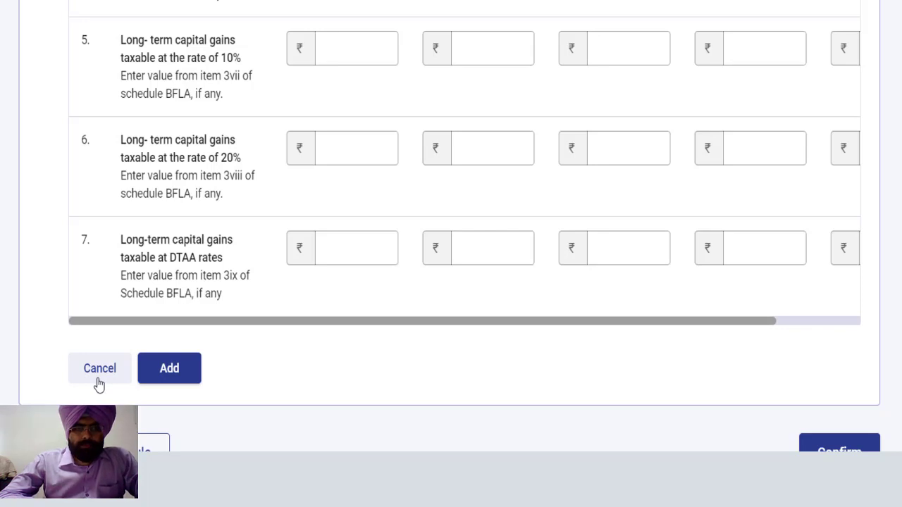
left_click(121, 377)
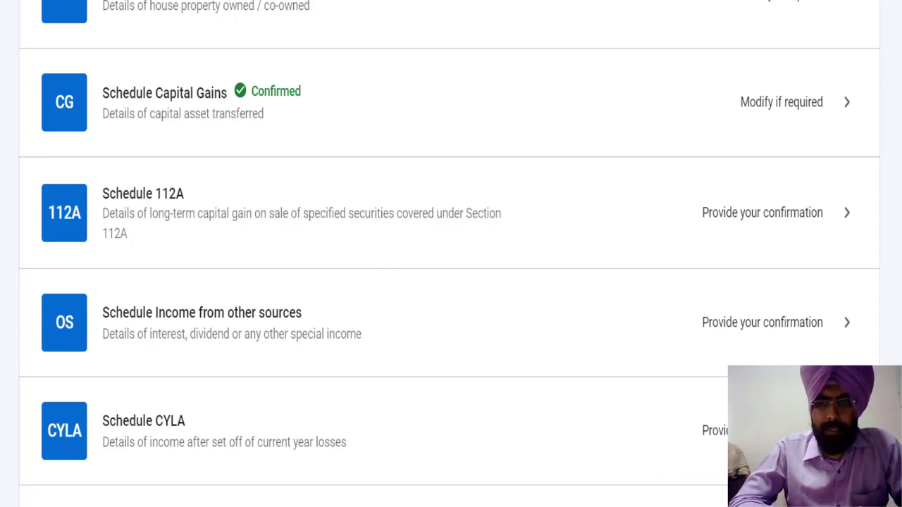
Start adding a share/unit entry in Schedule 112A and look through its fields, including ISIN code and sale price per share/unit
left_click(301, 206)
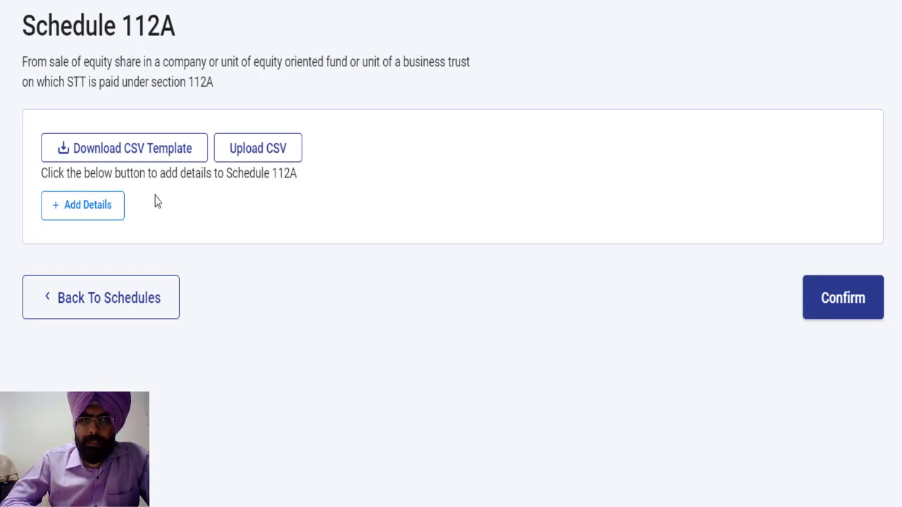
left_click(88, 208)
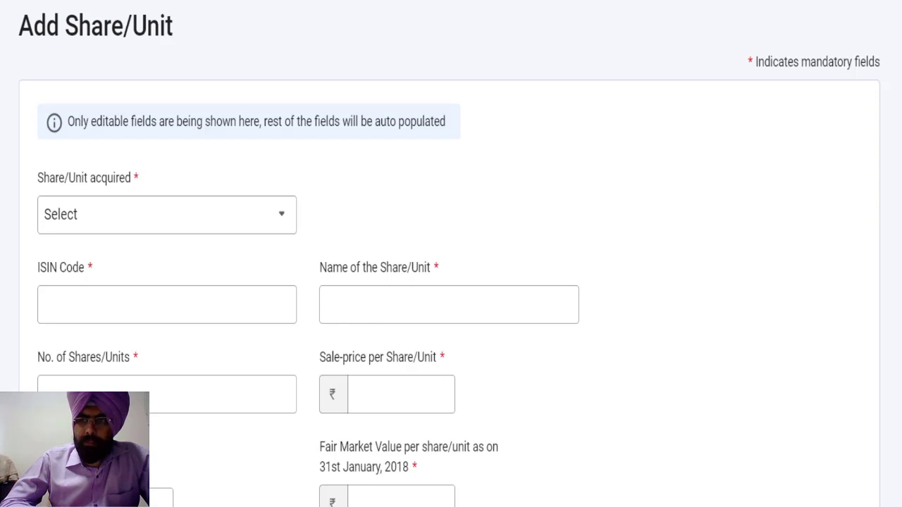
scroll(451, 282, "down", 2)
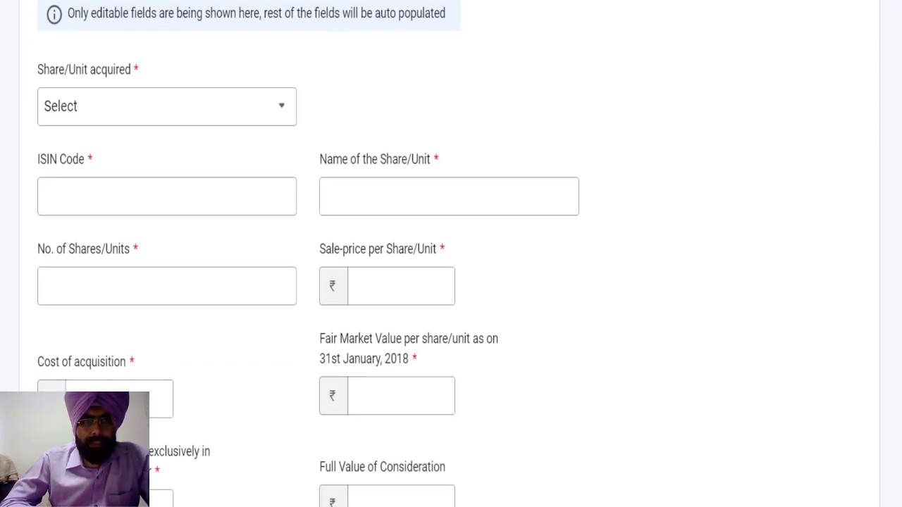
left_click(117, 182)
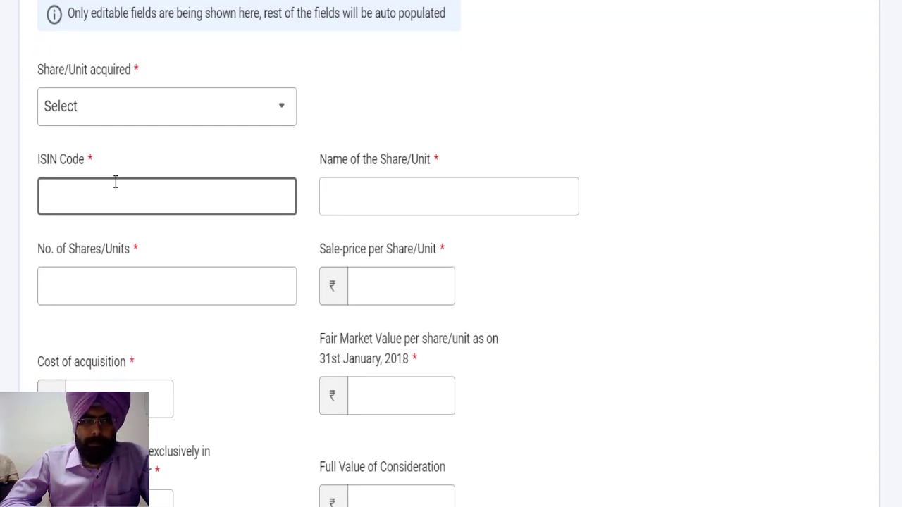
left_click(445, 242)
scroll(451, 253, "down", 3)
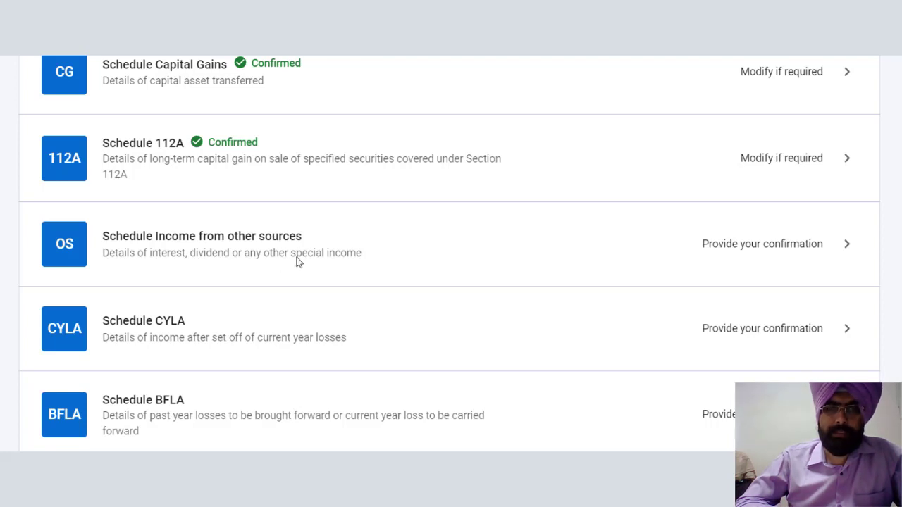
In Schedule Other Sources, start a gross income entry at normal applicable rates, view Dividends, Gross, and set the nature of income to Interest, Gross
left_click_drag(102, 254, 210, 254)
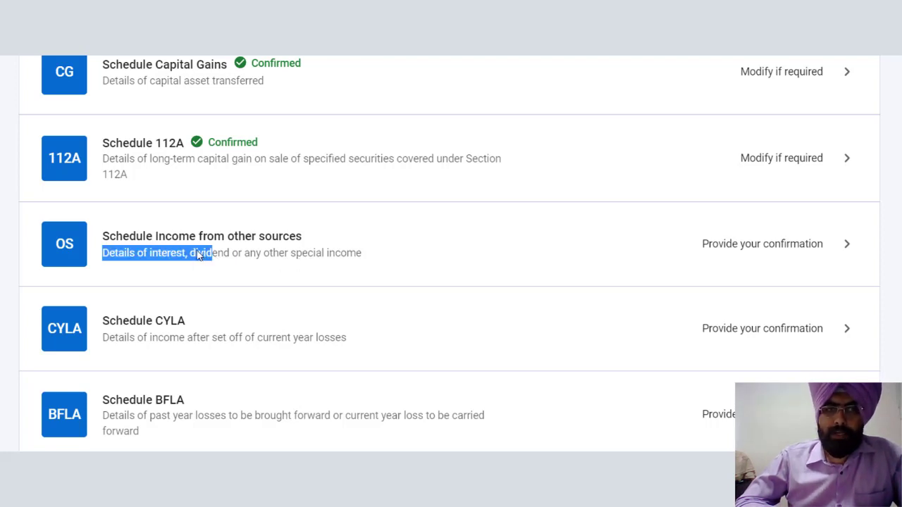
left_click(180, 247)
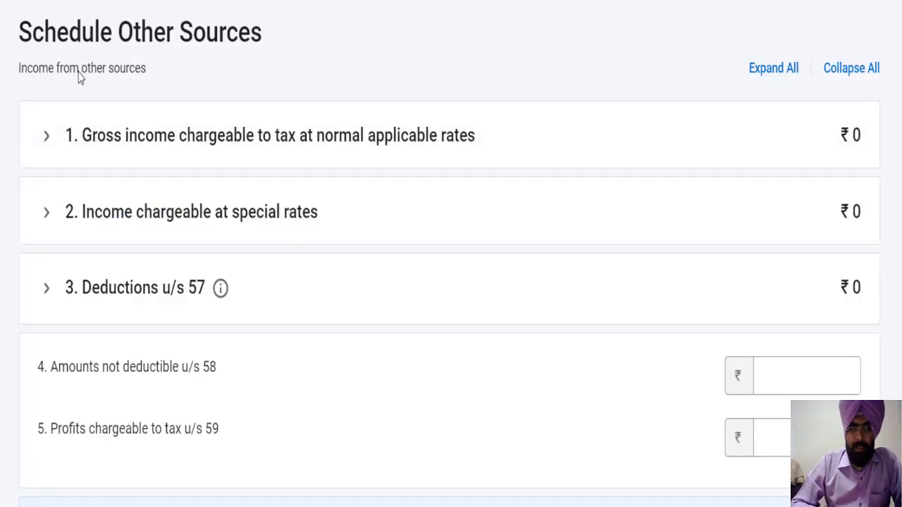
left_click(202, 153)
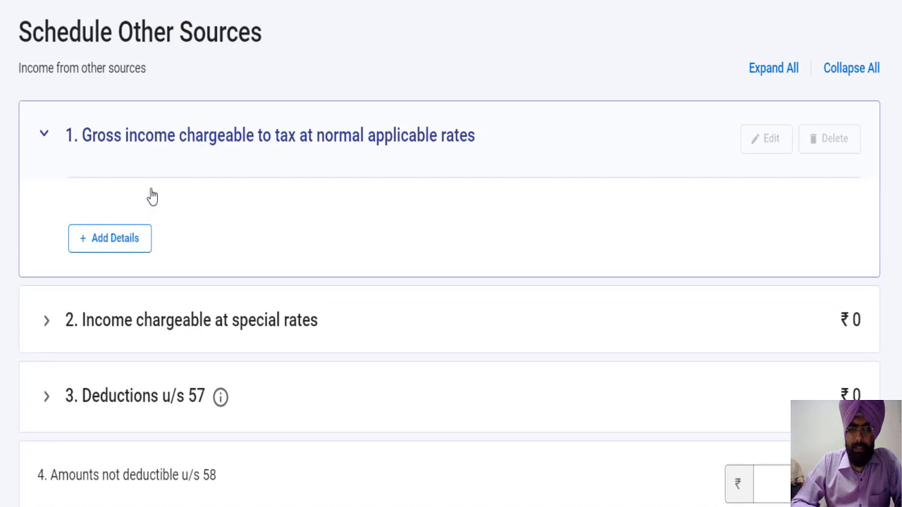
left_click(111, 242)
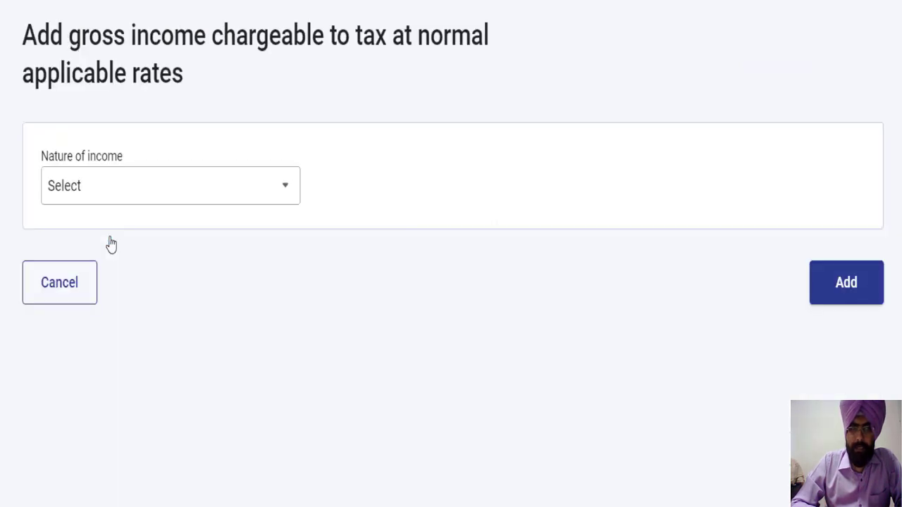
left_click(120, 188)
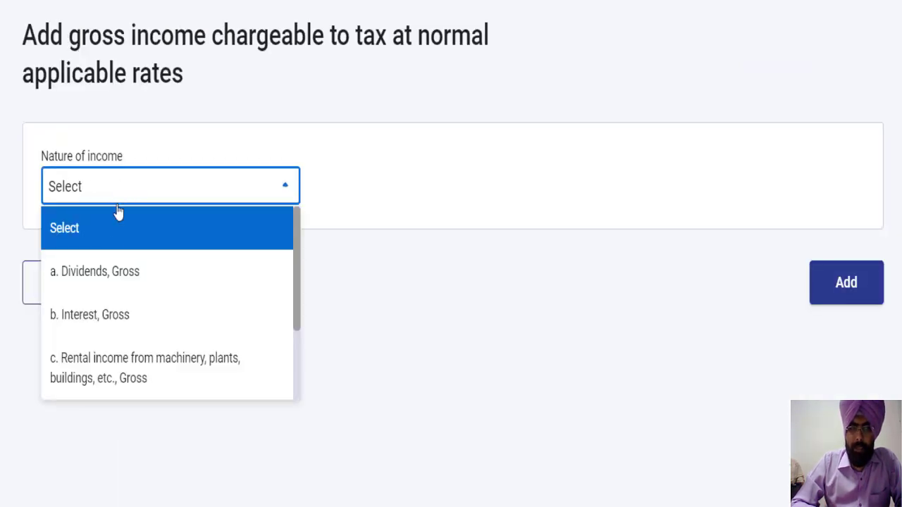
left_click(115, 275)
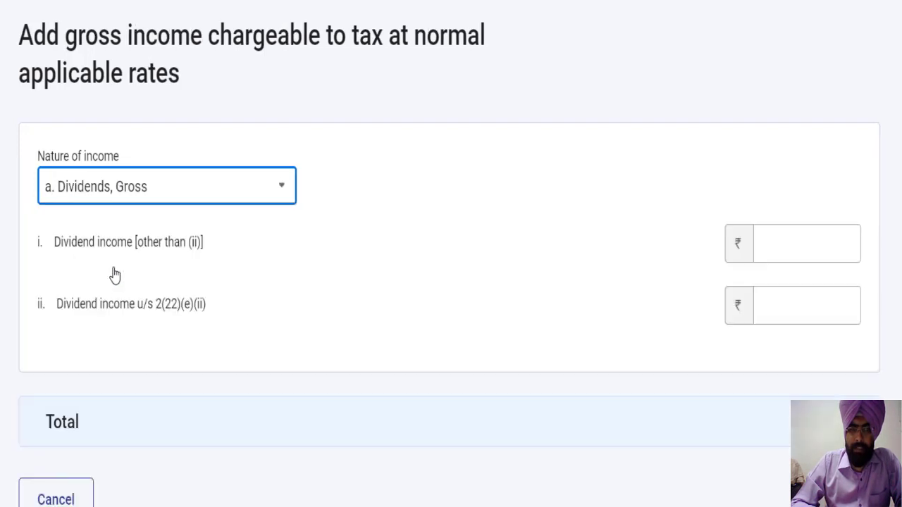
left_click(177, 191)
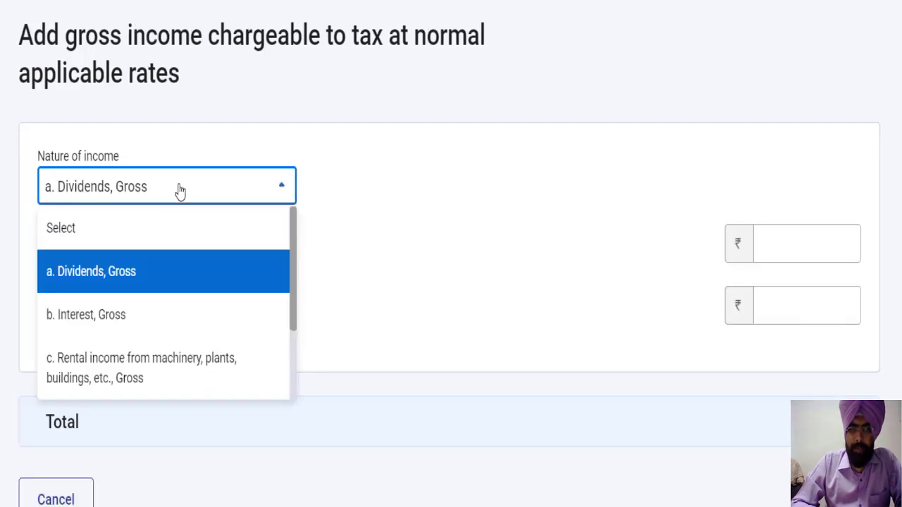
left_click(107, 318)
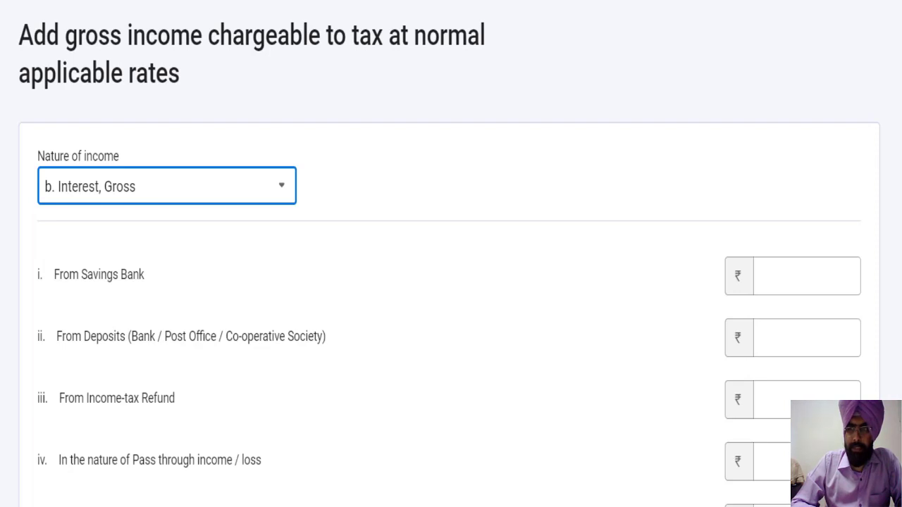
Examine the income fields offered for gross interest, rental income from machinery, and section 56(2)(x) income as the nature of income
scroll(451, 282, "down", 2)
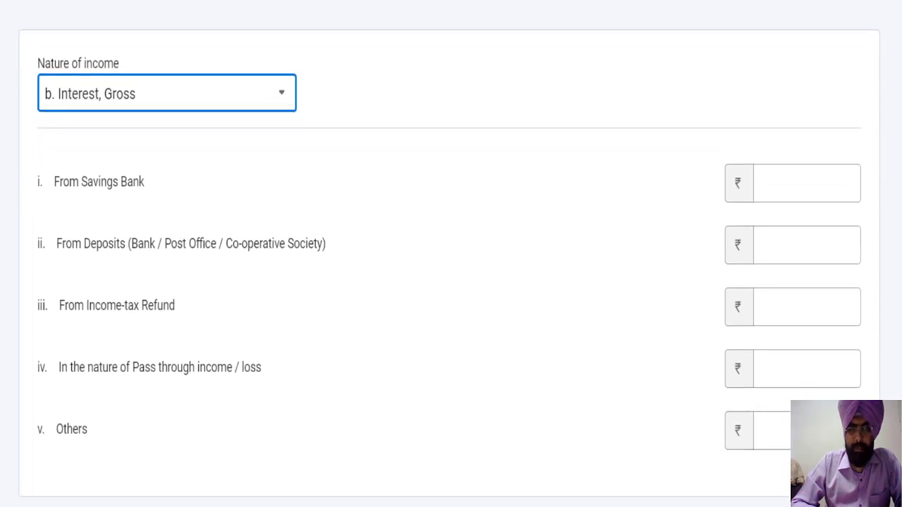
scroll(451, 282, "down", 1)
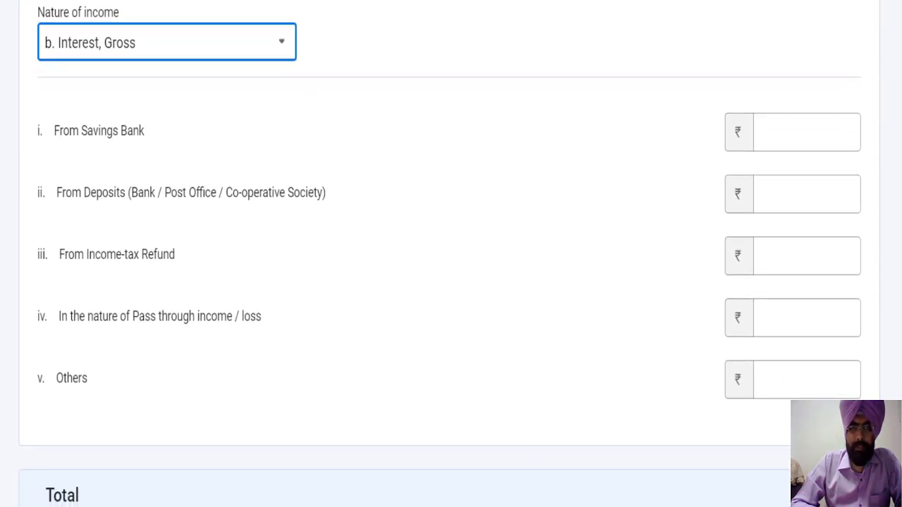
scroll(169, 275, "down", 1)
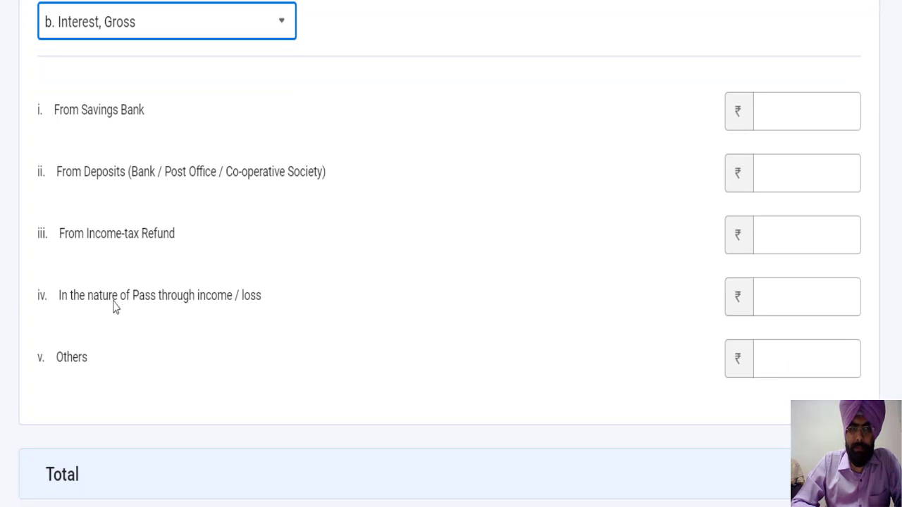
left_click(137, 31)
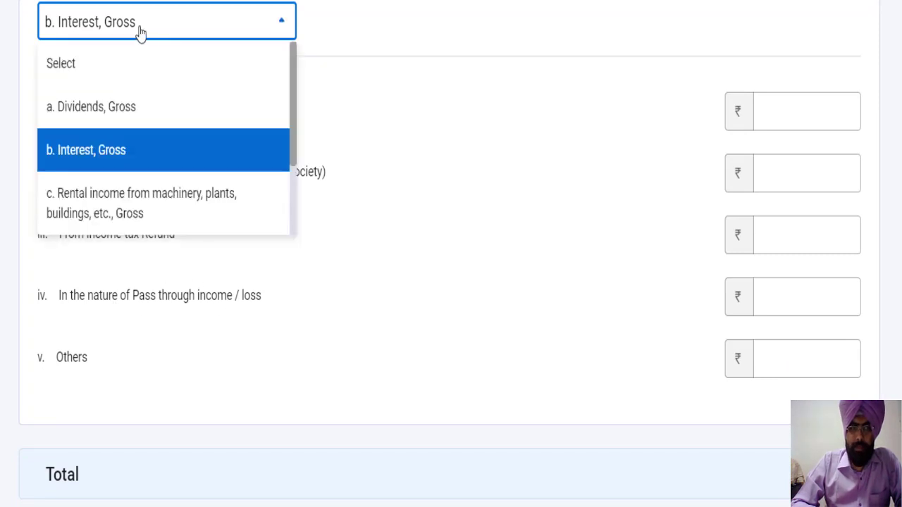
left_click(117, 209)
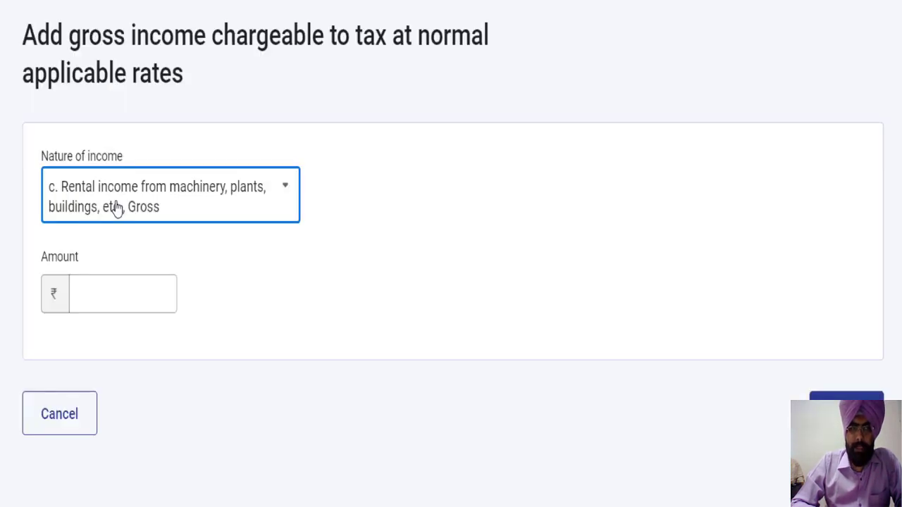
left_click(219, 209)
left_click_drag(298, 280, 296, 358)
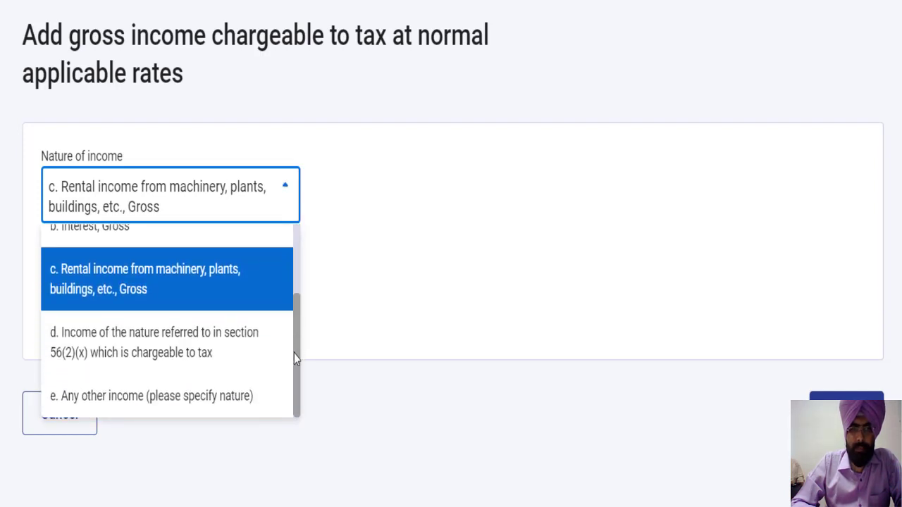
left_click(169, 358)
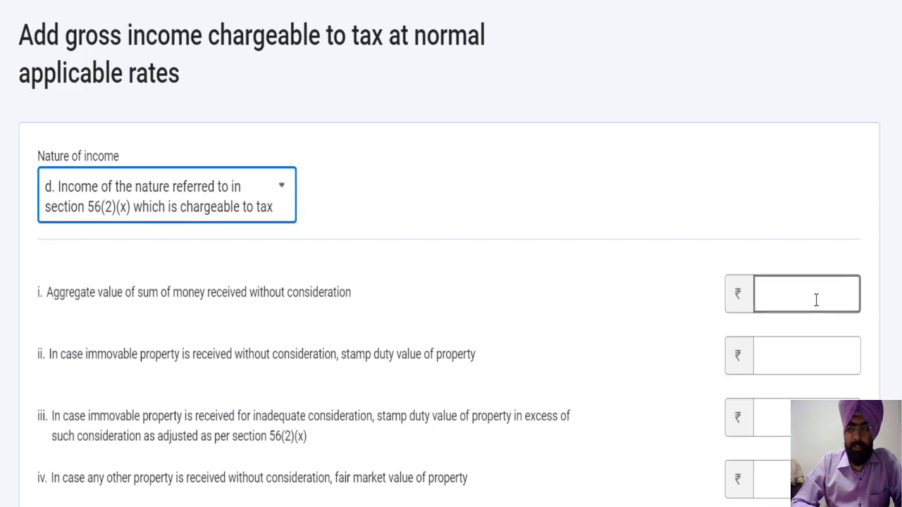
scroll(815, 303, "down", 2)
scroll(252, 151, "up", 2)
Set the nature of income to any other income, enter 180000 as the family pension amount and add the entry
left_click(252, 151)
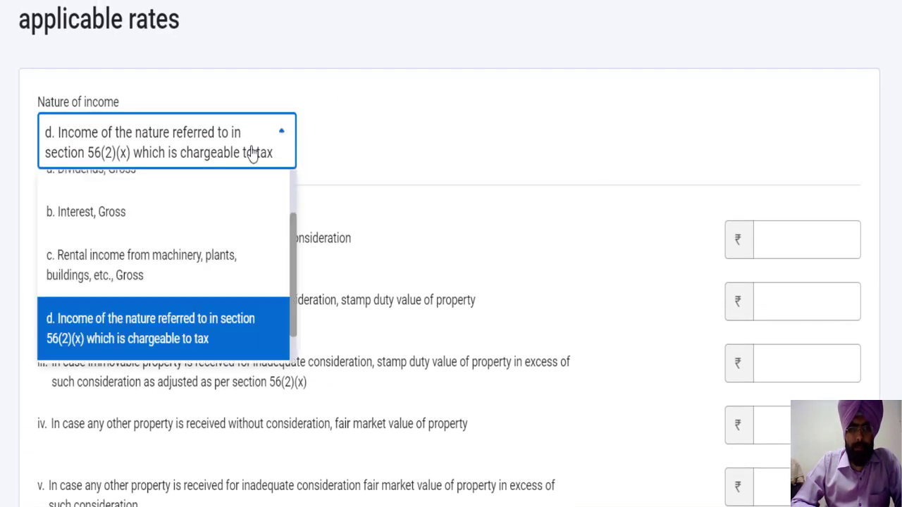
scroll(294, 303, "down", 1)
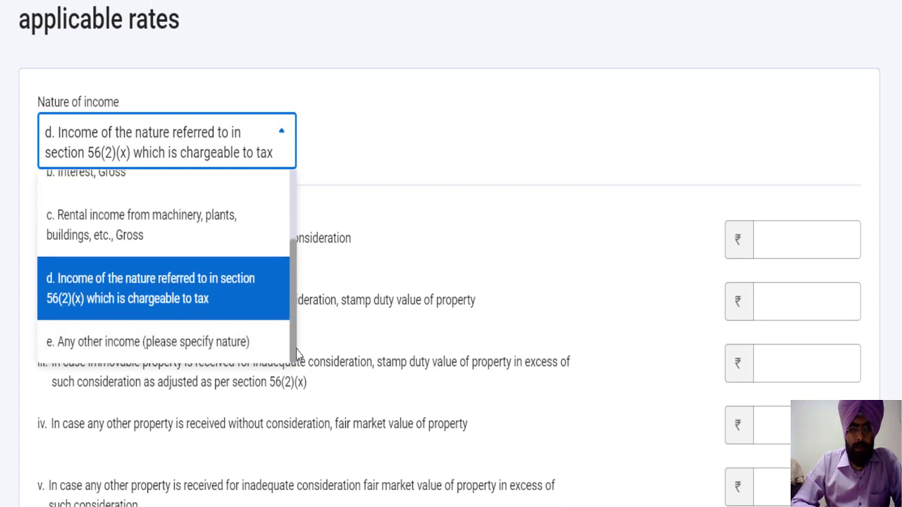
left_click(160, 343)
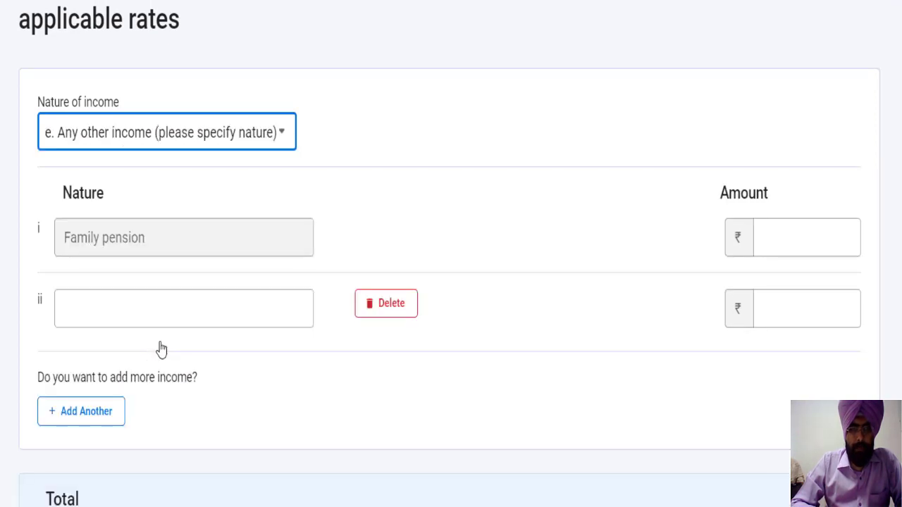
left_click(231, 256)
left_click(787, 237)
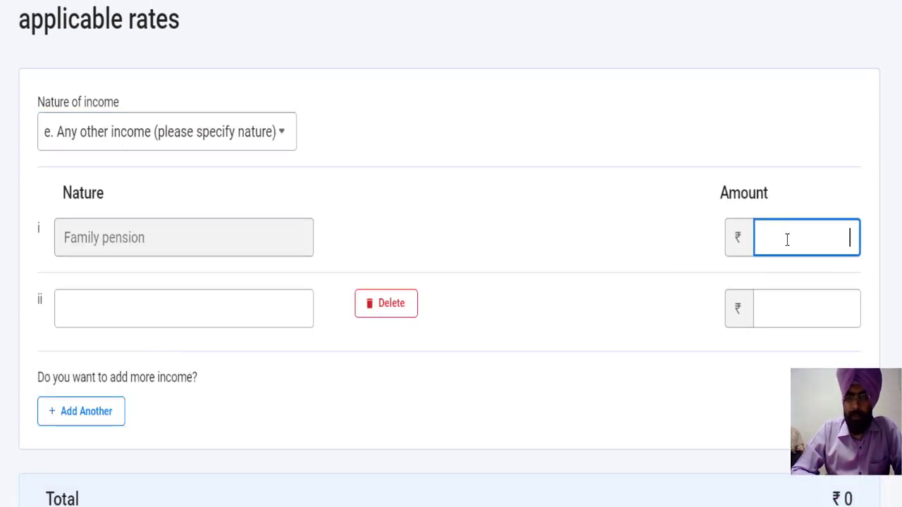
type("180000")
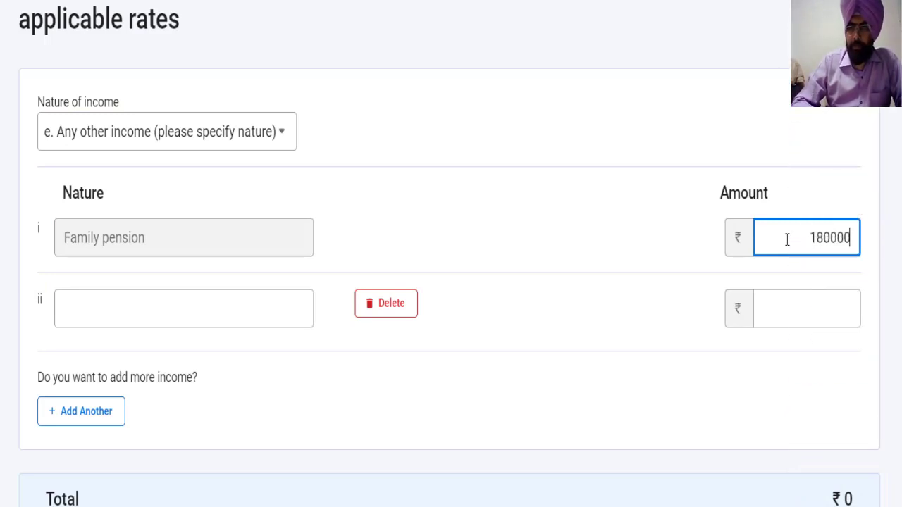
left_click(751, 439)
scroll(752, 439, "down", 3)
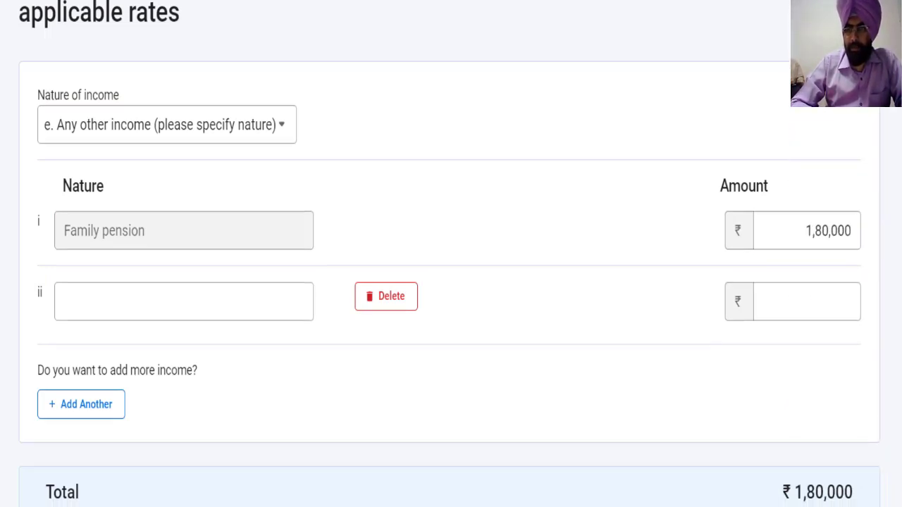
left_click(841, 426)
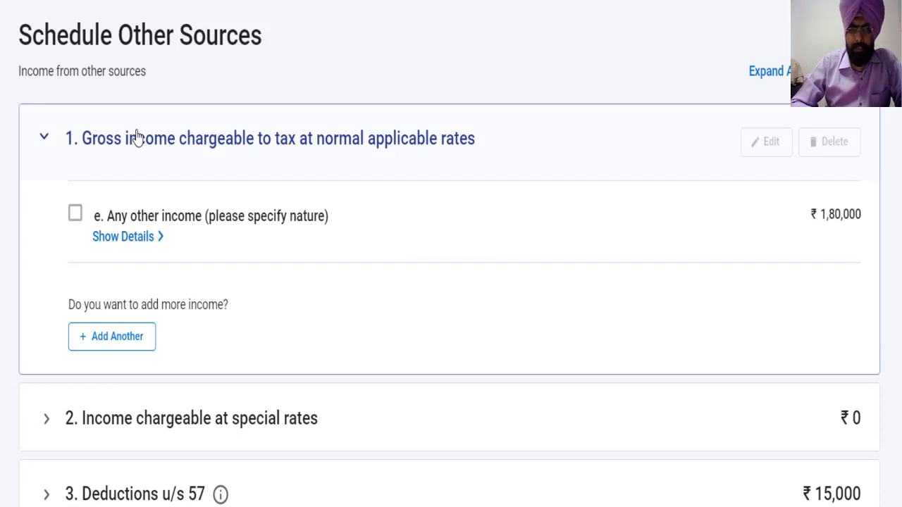
Review the special-rate income section and the breakdown of deductions under section 57 in Schedule Other Sources
left_click(162, 418)
scroll(451, 318, "down", 4)
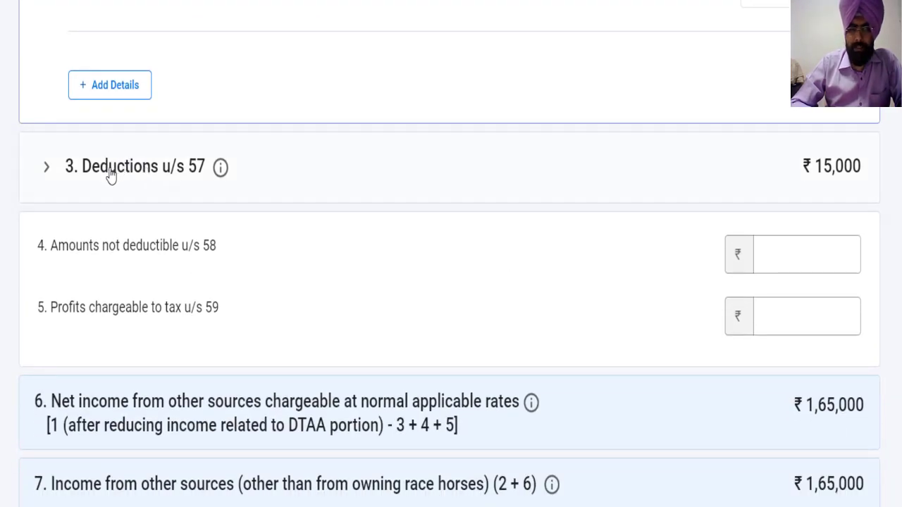
left_click(109, 173)
scroll(108, 175, "down", 1)
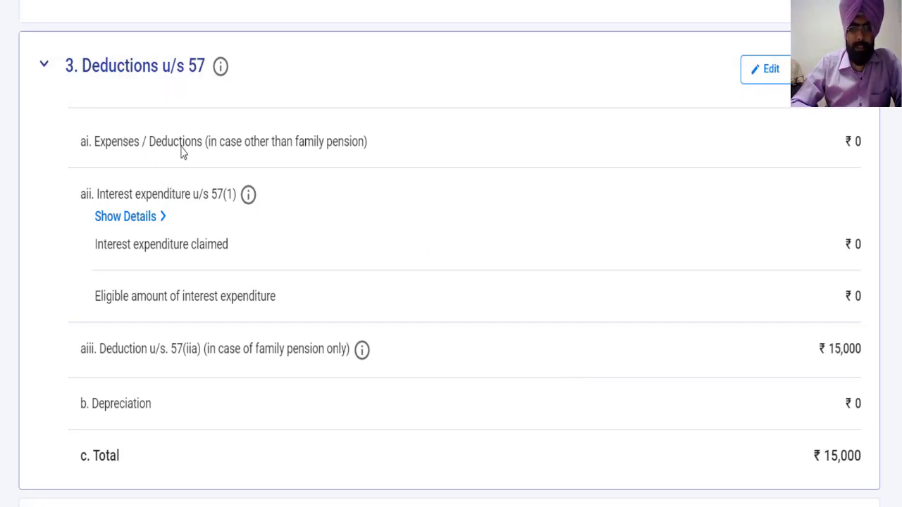
left_click(115, 70)
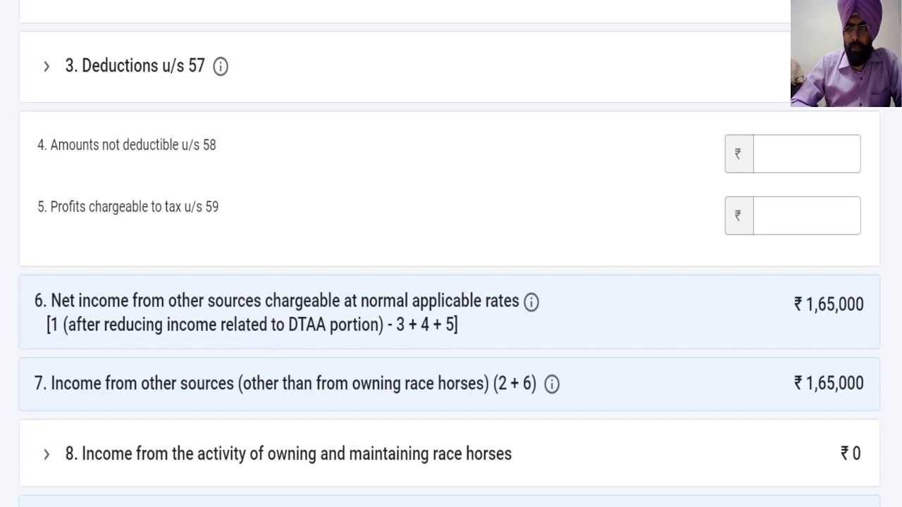
Review the period-wise accrual/receipt information for income from other sources and confirm the schedule
scroll(449, 282, "down", 3)
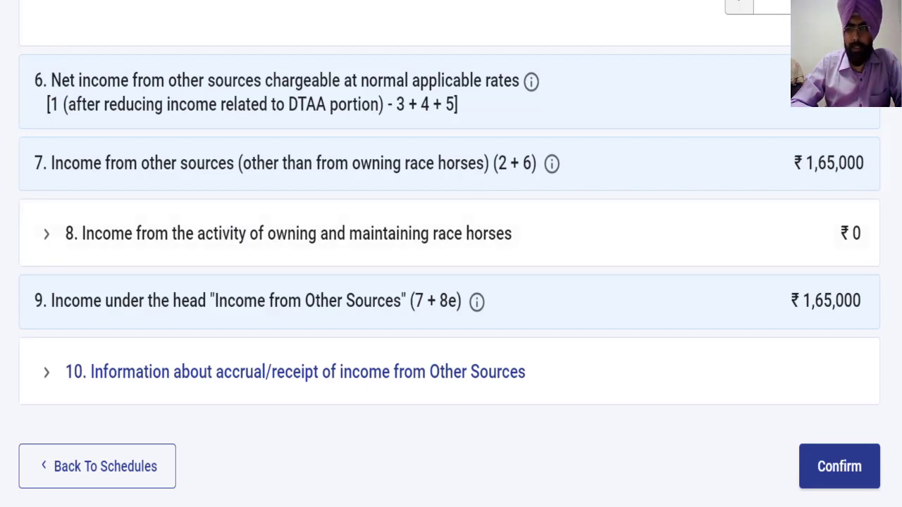
scroll(450, 248, "down", 1)
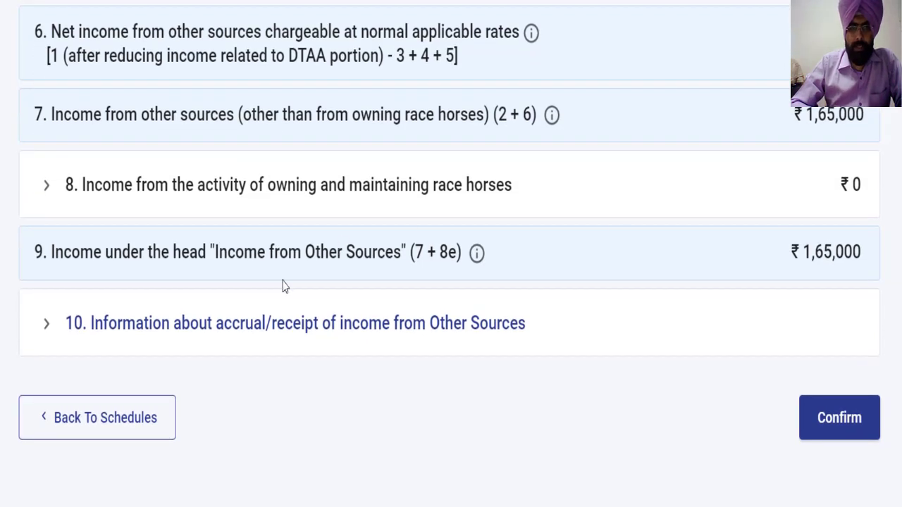
left_click(285, 328)
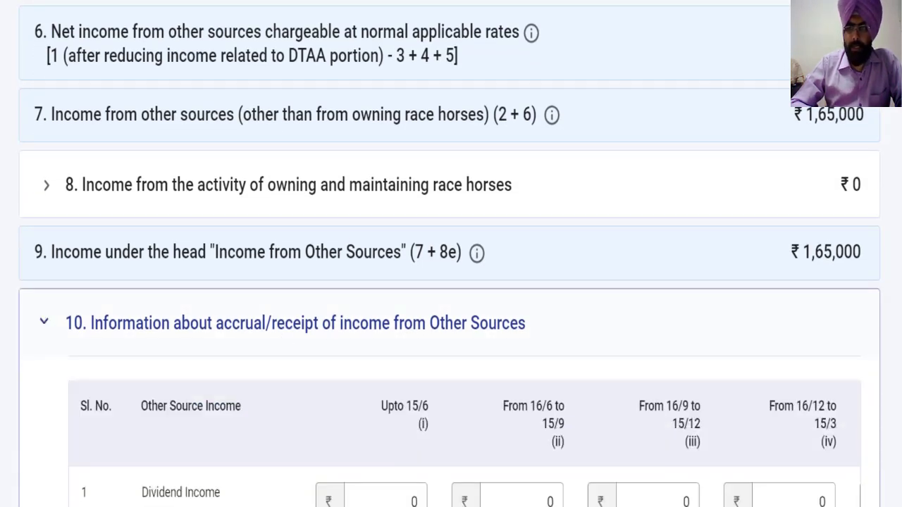
scroll(451, 282, "down", 6)
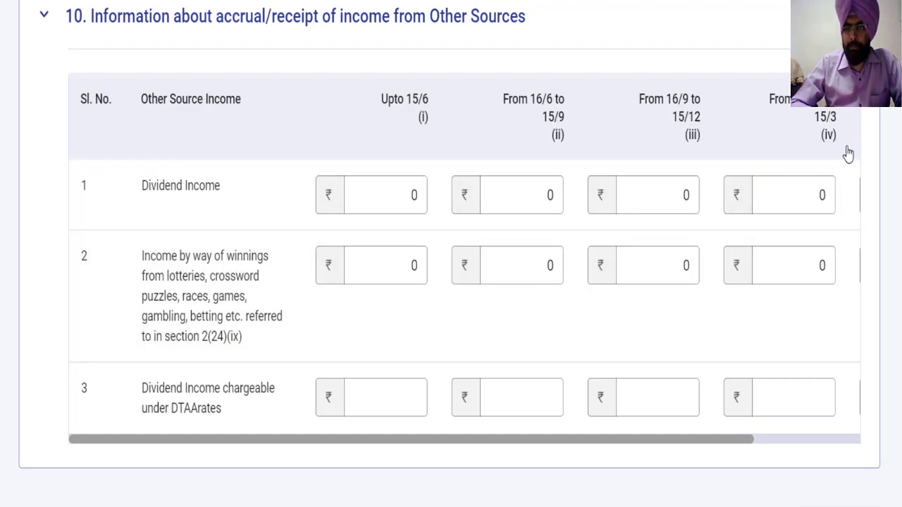
left_click_drag(720, 441, 600, 477)
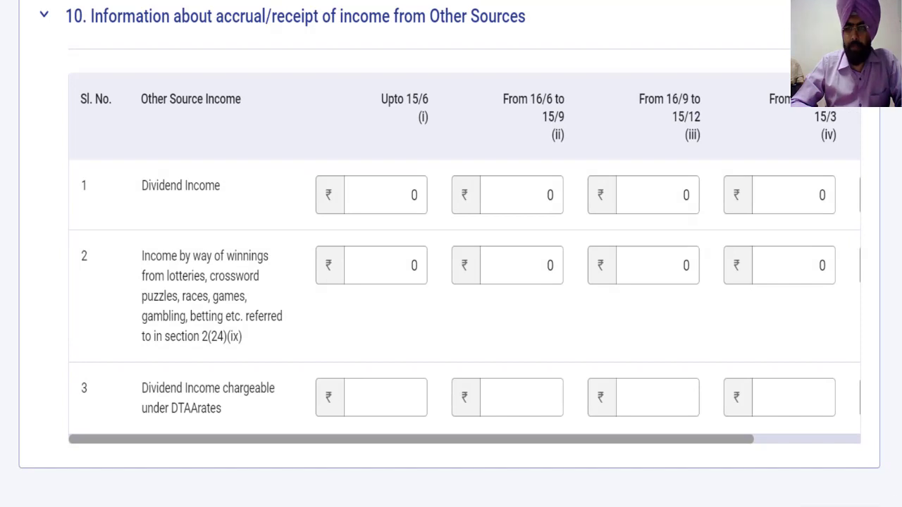
scroll(451, 253, "down", 2)
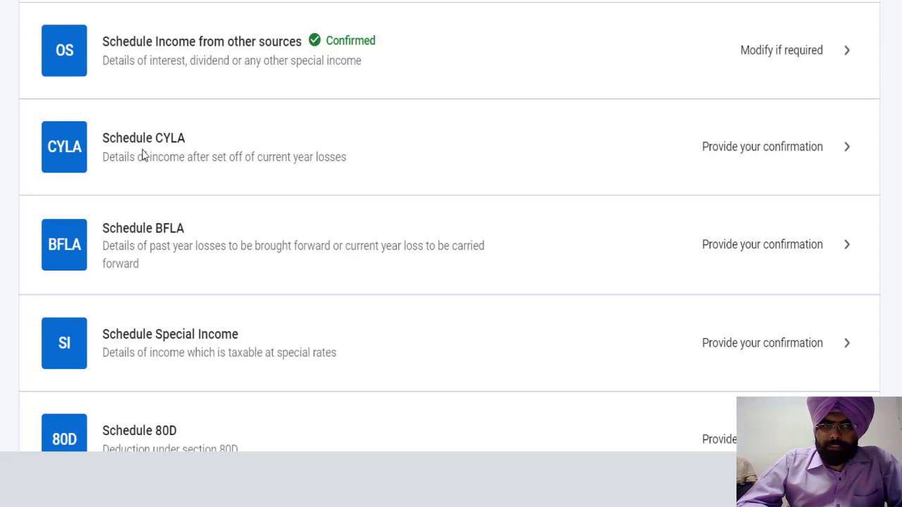
Open Schedule CYLA, examine how current-year losses are set off against each head of income, and return to the schedules
left_click(141, 155)
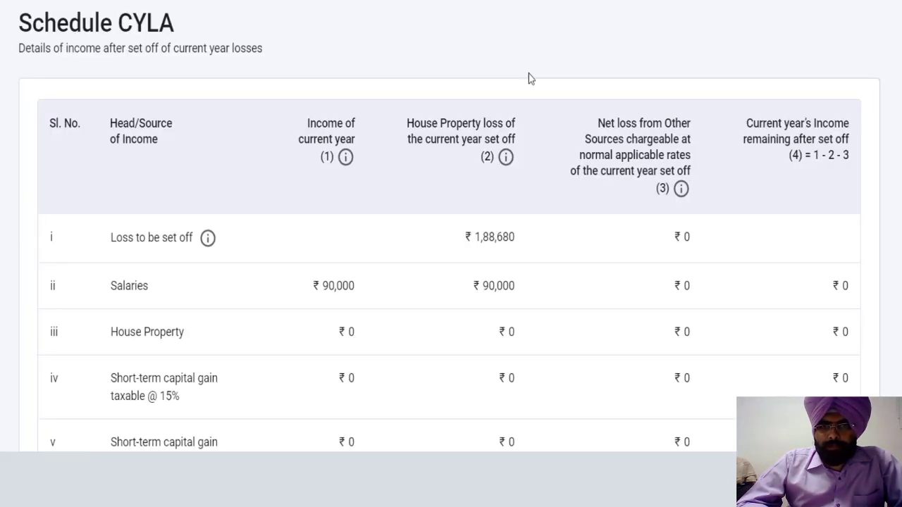
scroll(451, 282, "down", 3)
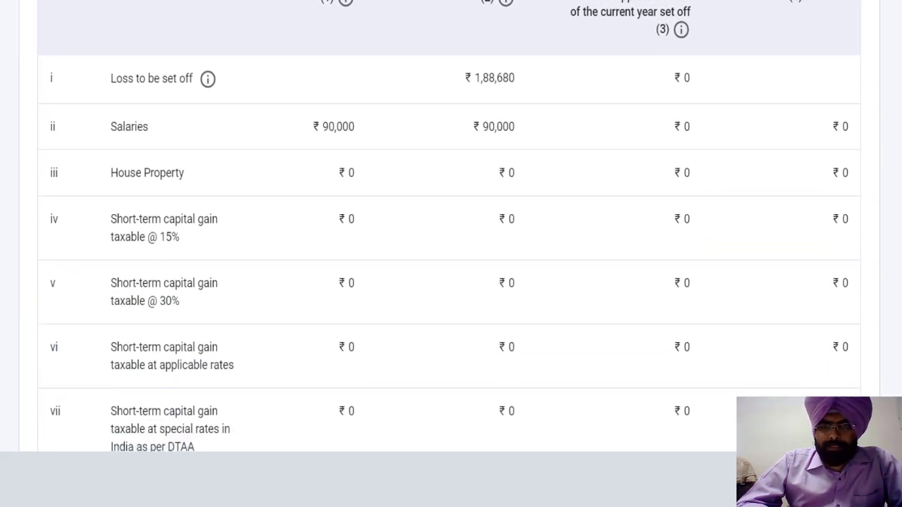
scroll(451, 225, "down", 5)
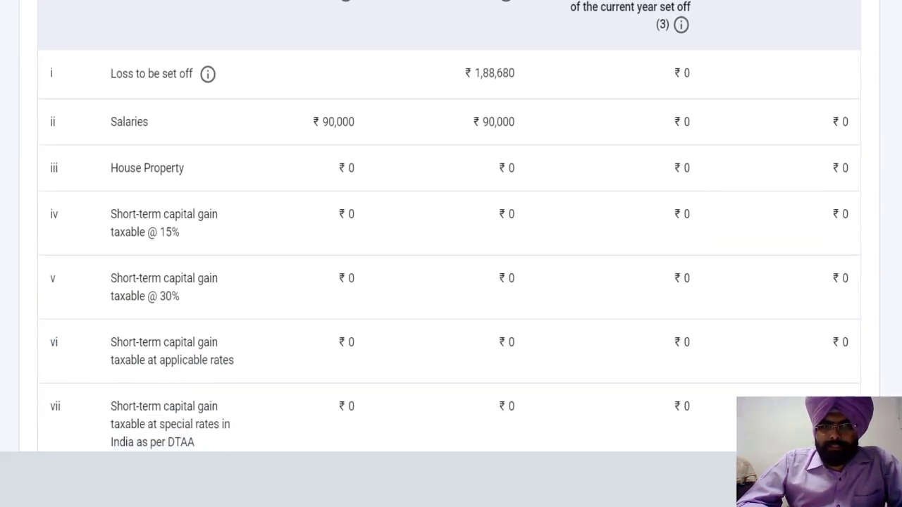
scroll(451, 226, "down", 4)
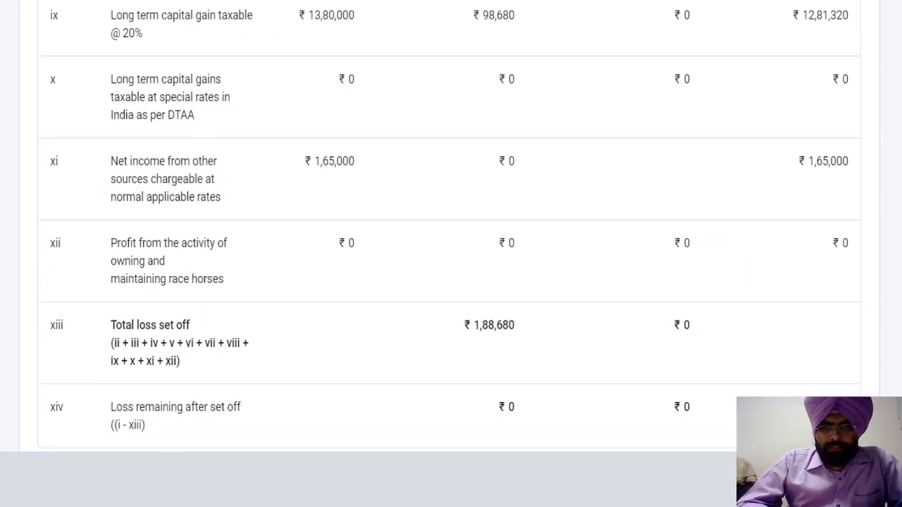
scroll(451, 226, "down", 1)
scroll(451, 225, "down", 1)
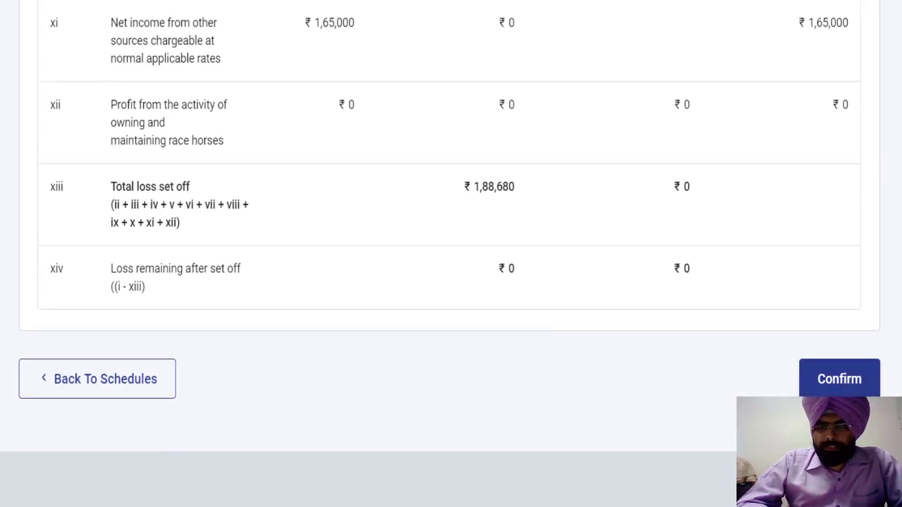
left_click(97, 380)
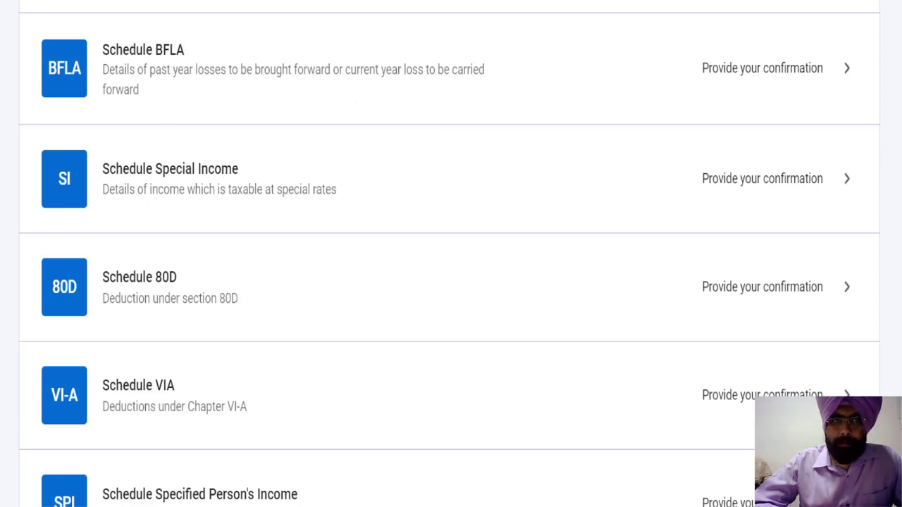
Open Schedule BFLA and examine the income remaining under each head after brought forward losses are set off
scroll(451, 254, "up", 1)
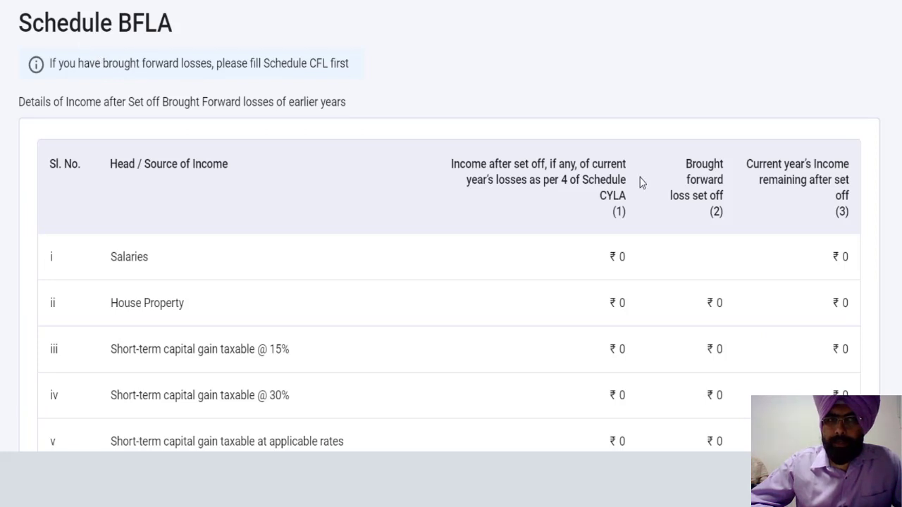
scroll(556, 94, "down", 3)
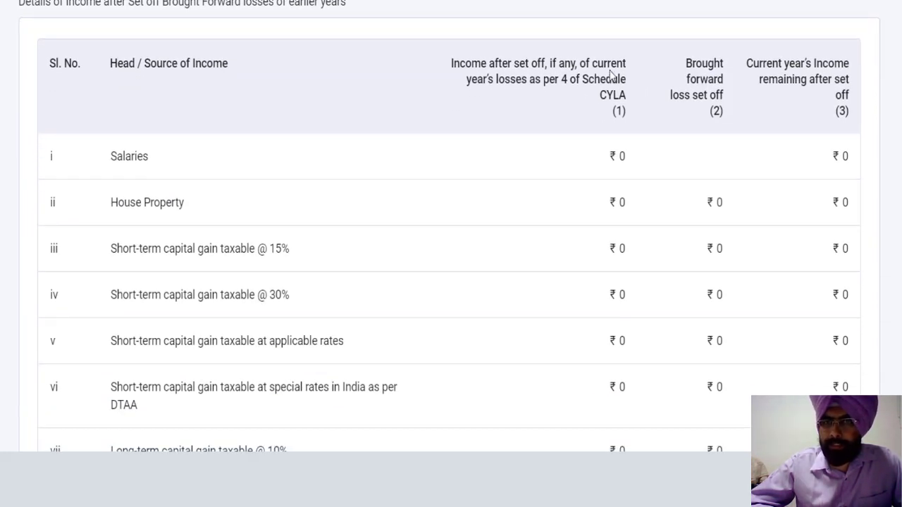
scroll(451, 254, "down", 4)
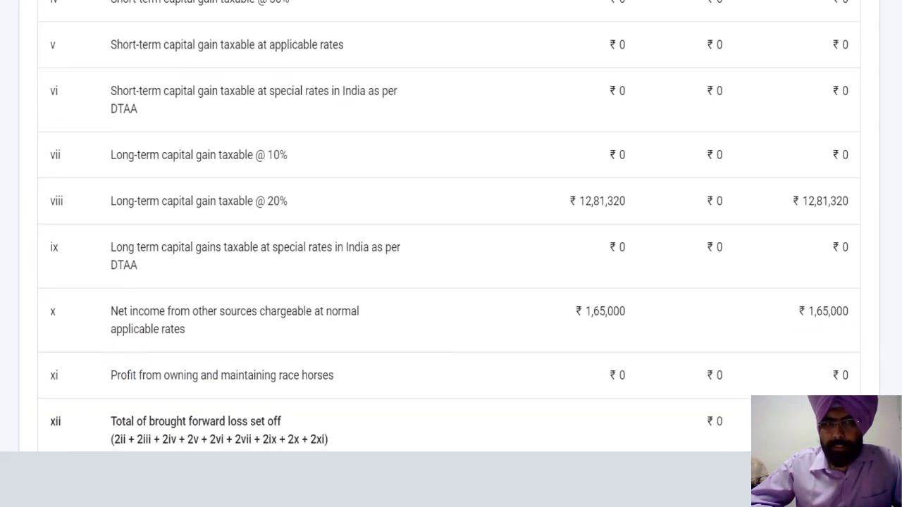
scroll(451, 225, "down", 1)
scroll(451, 225, "down", 1)
scroll(451, 225, "up", 3)
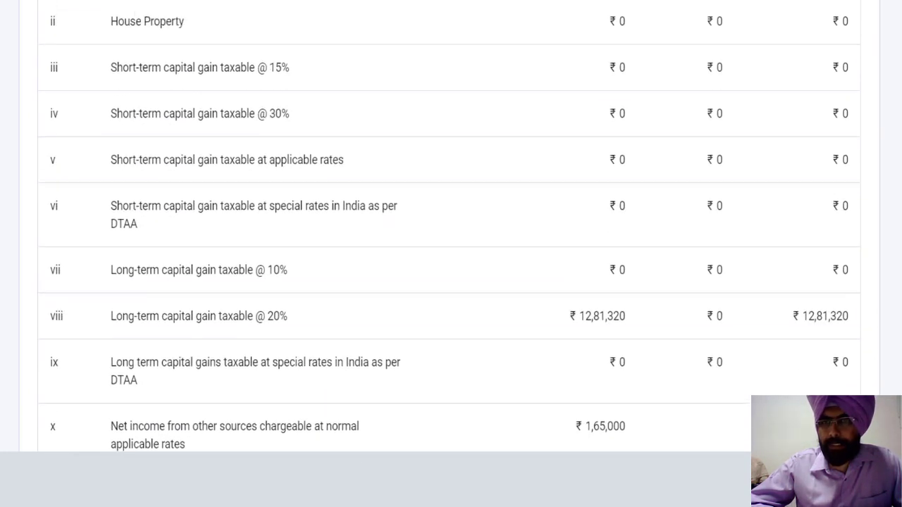
scroll(451, 226, "up", 3)
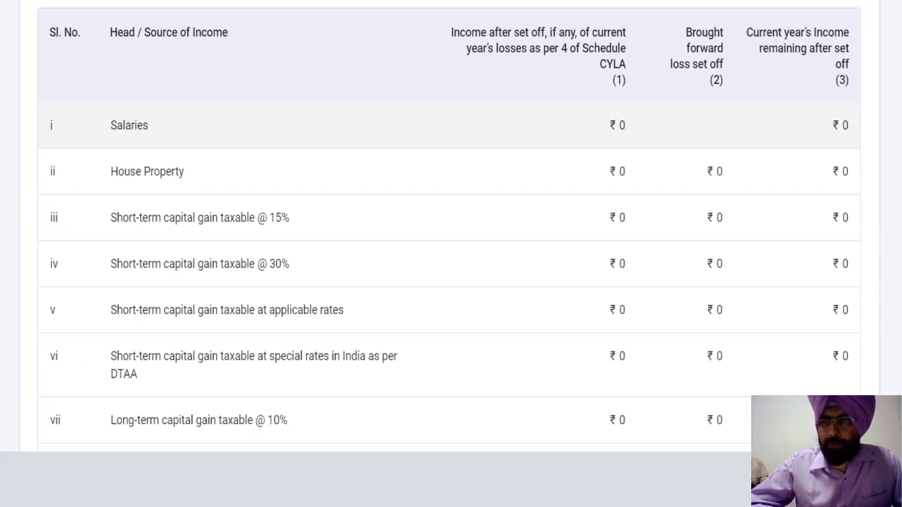
scroll(451, 226, "down", 1)
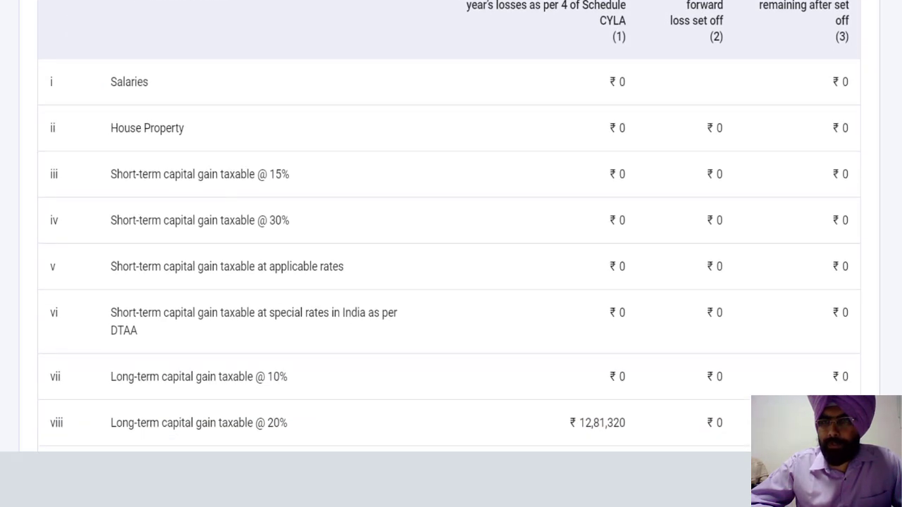
Review the long-term capital gain rows, total set-off and remaining income in Schedule BFLA, and return to the schedules
scroll(451, 225, "down", 1)
scroll(451, 226, "down", 3)
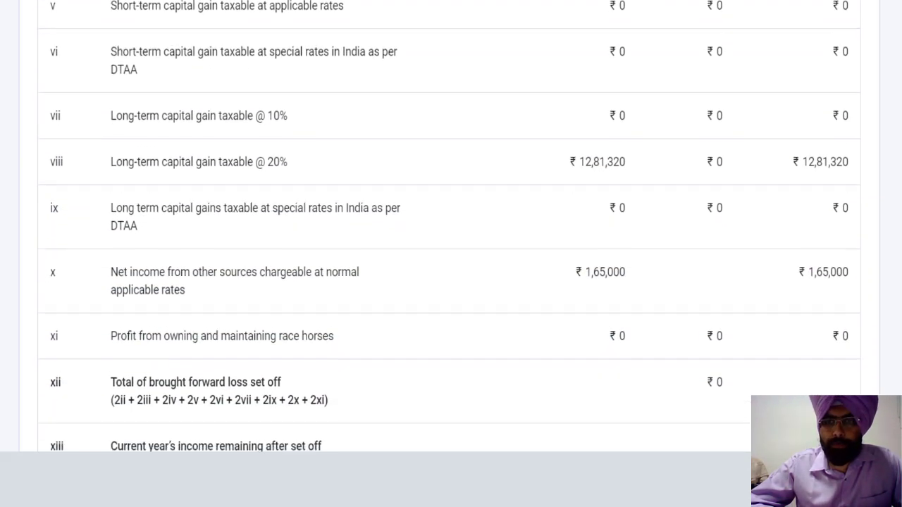
scroll(451, 225, "down", 2)
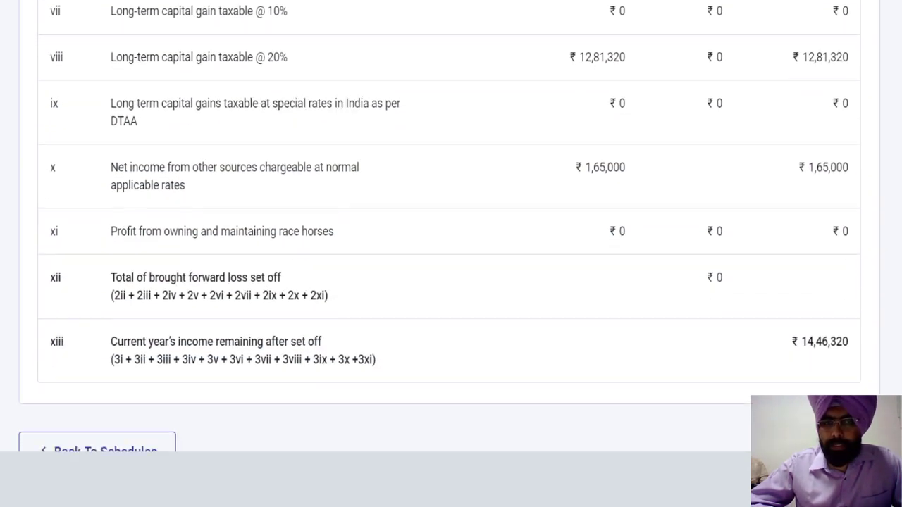
scroll(451, 226, "up", 8)
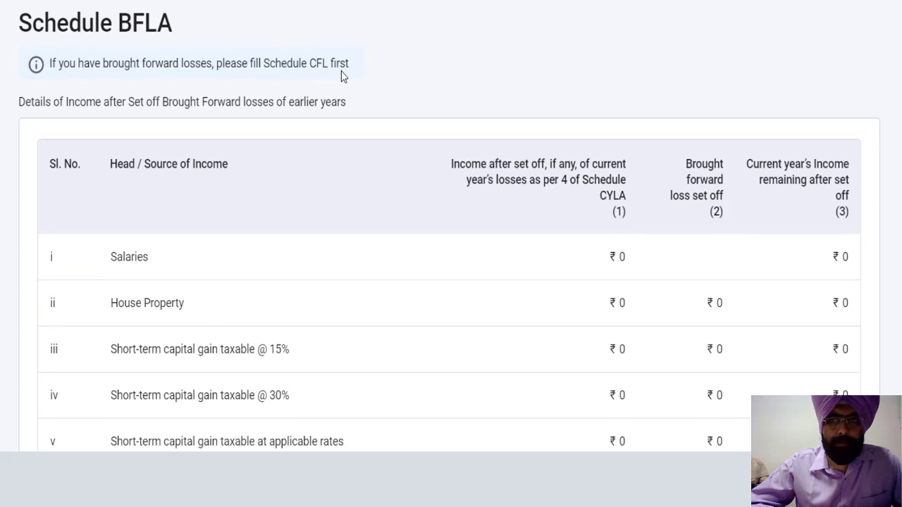
scroll(451, 226, "down", 7)
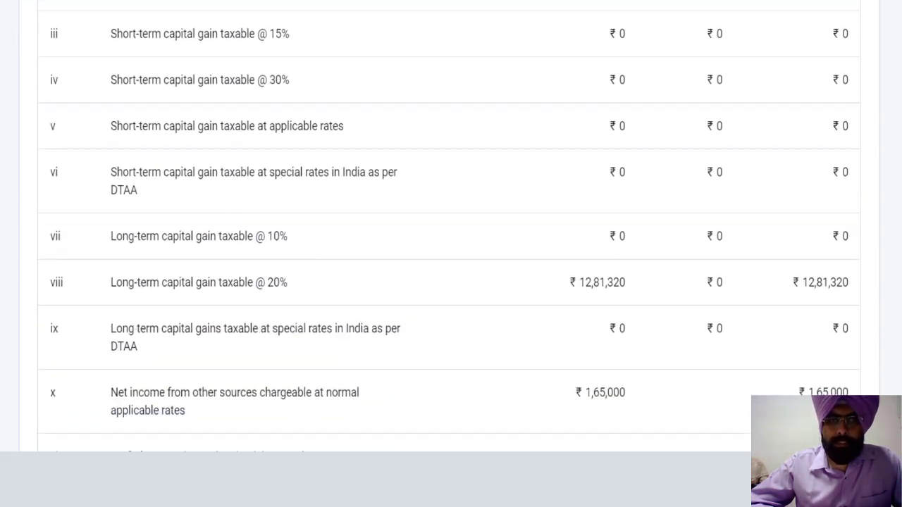
scroll(44, 391, "down", 2)
left_click(44, 391)
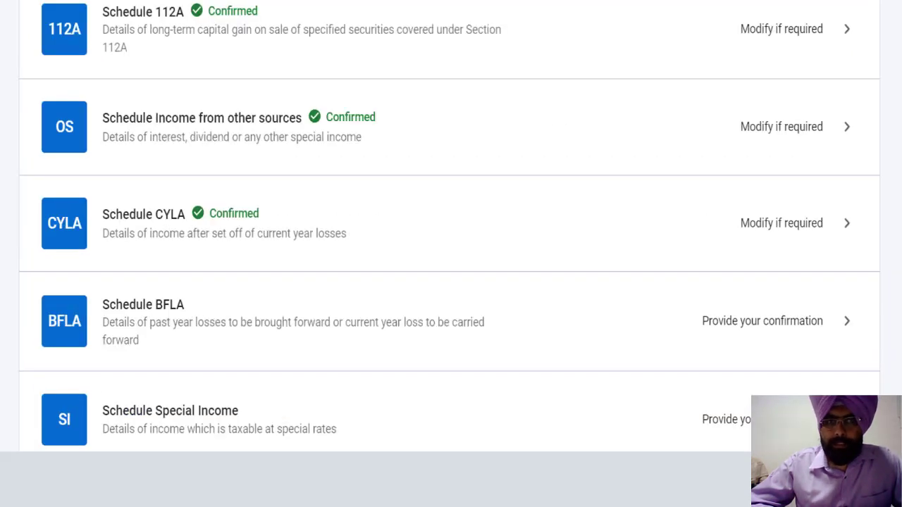
Add Schedule CFL from the Others category to the selected schedules and return to the schedules summary
scroll(451, 225, "down", 10)
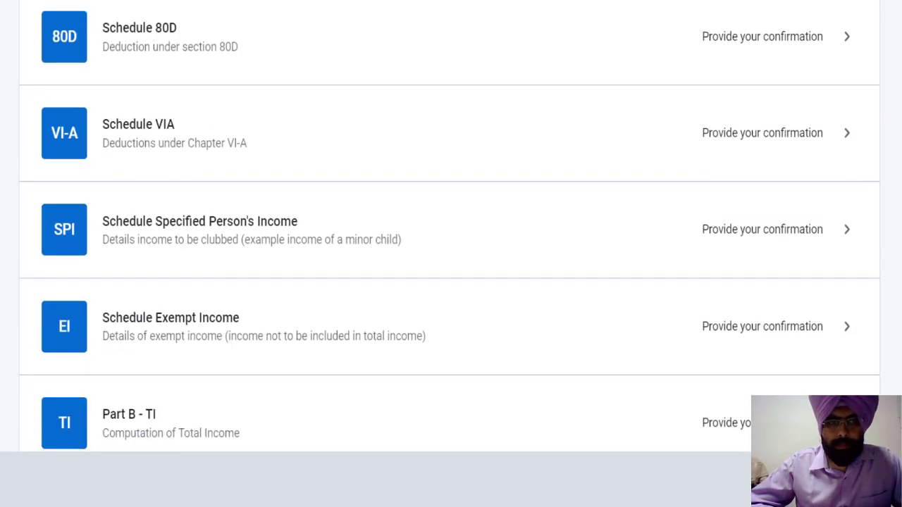
scroll(451, 225, "down", 2)
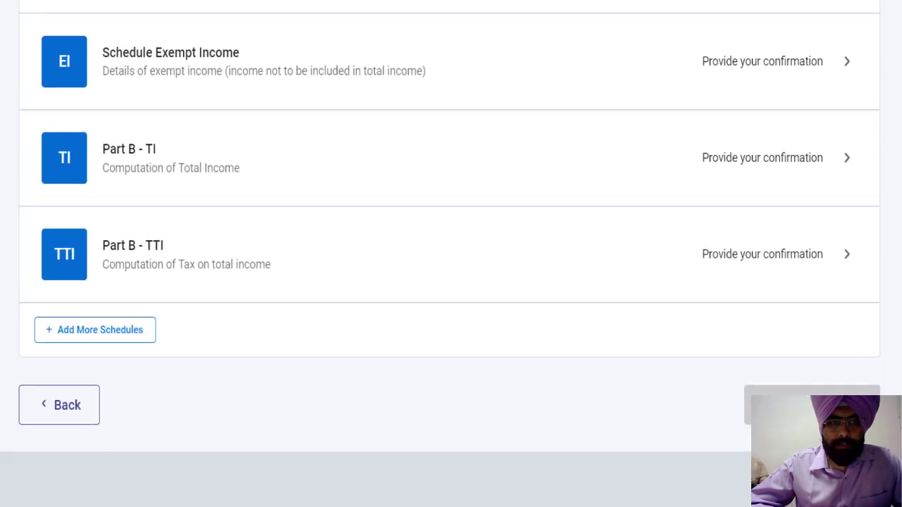
left_click(106, 325)
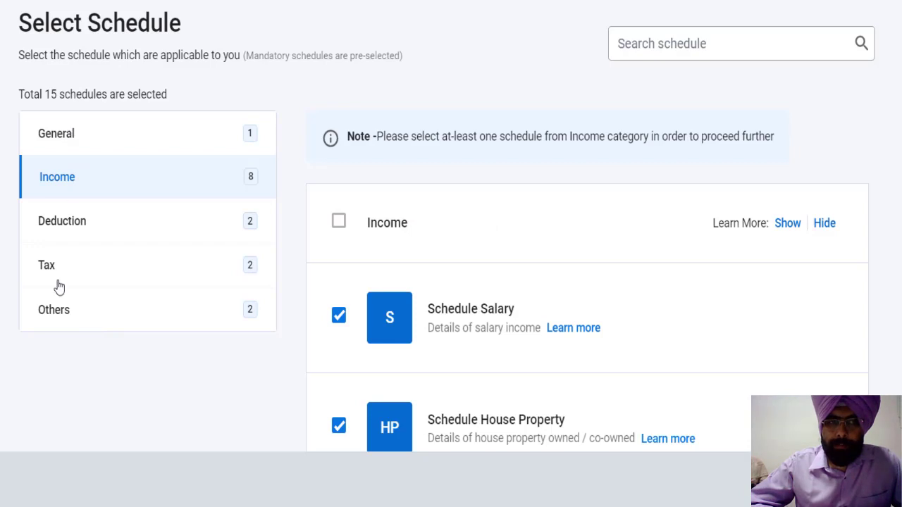
left_click(60, 315)
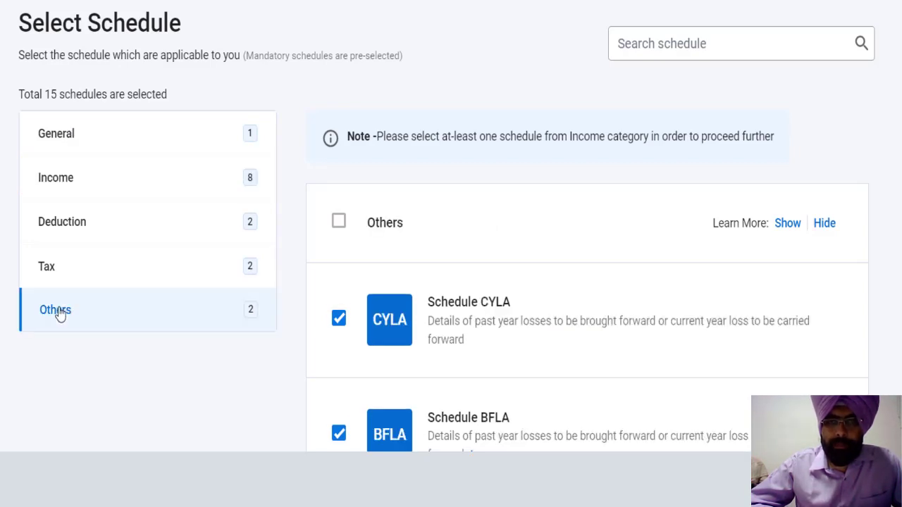
scroll(399, 201, "down", 5)
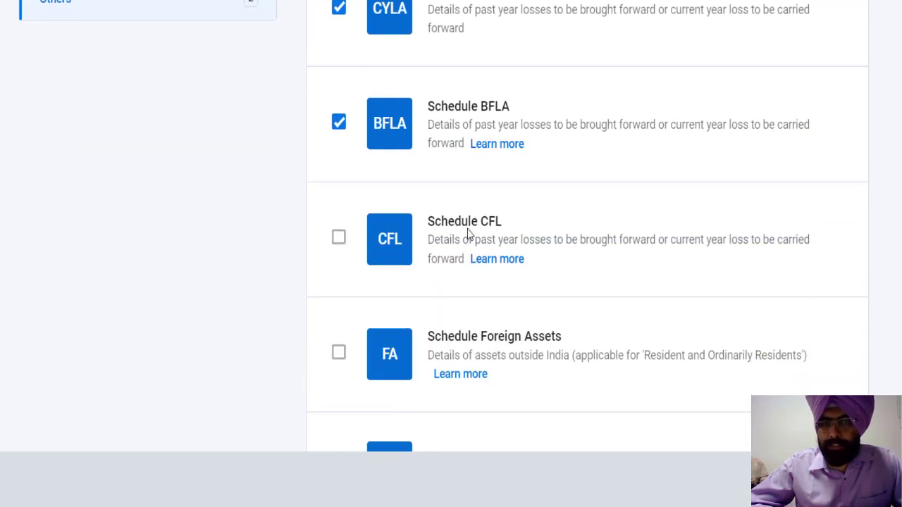
left_click(338, 238)
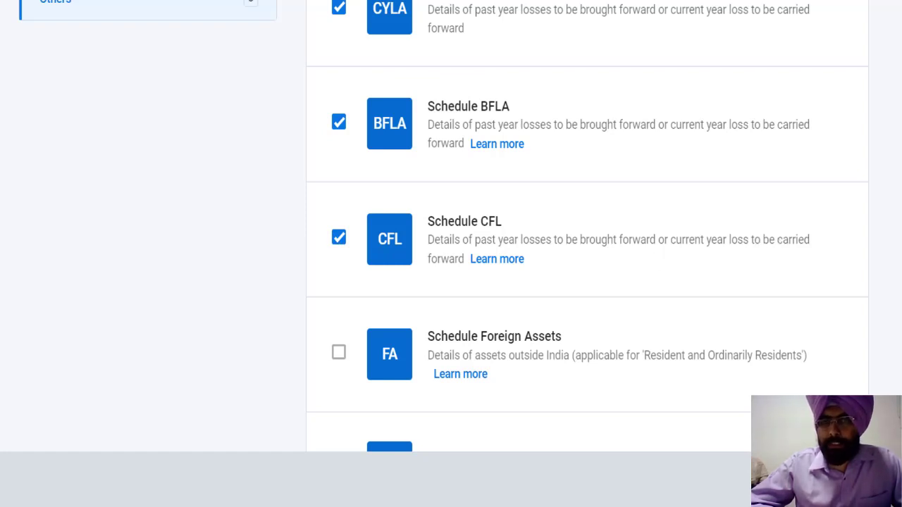
scroll(663, 252, "down", 3)
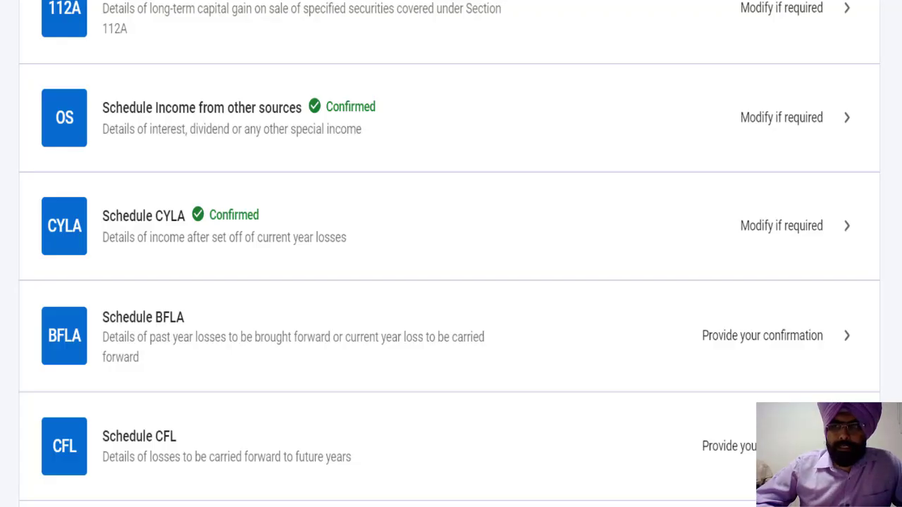
Open Schedule CFL and examine the assessment years for which carried forward losses can be entered
scroll(145, 334, "down", 1)
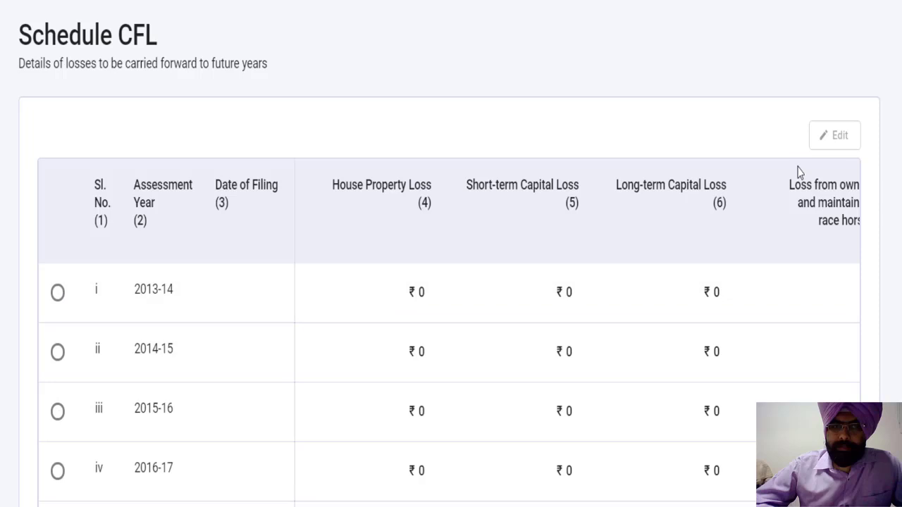
scroll(451, 253, "down", 5)
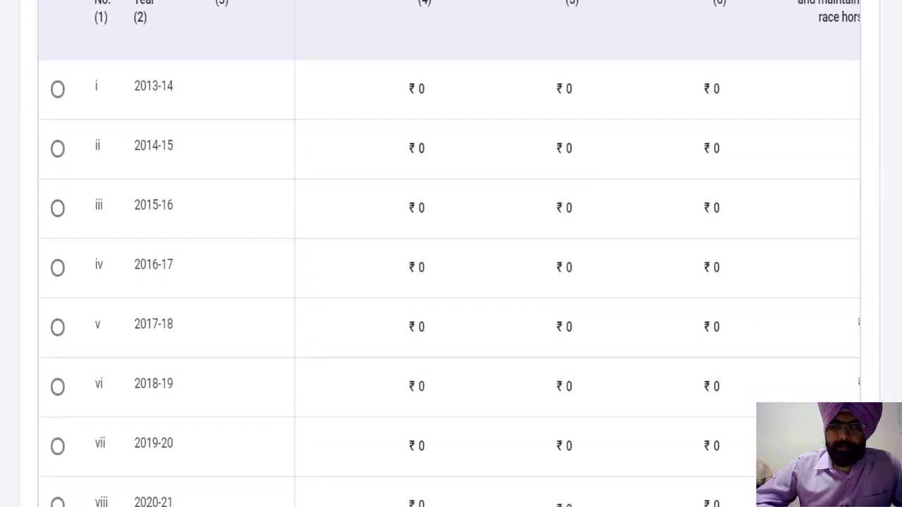
scroll(451, 253, "up", 5)
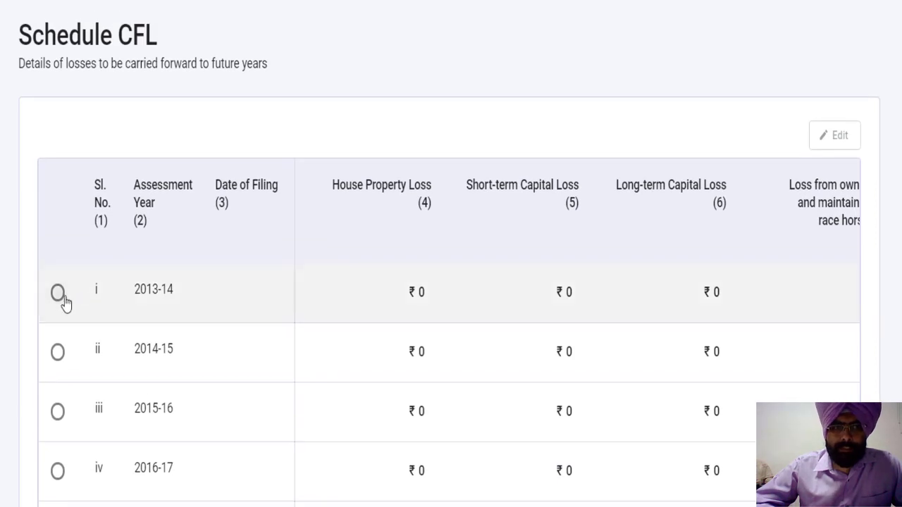
Add a long-term capital loss of ₹15,000 for assessment year 2013-14 in Schedule CFL, with filing date 04-Jun-2014
left_click(57, 293)
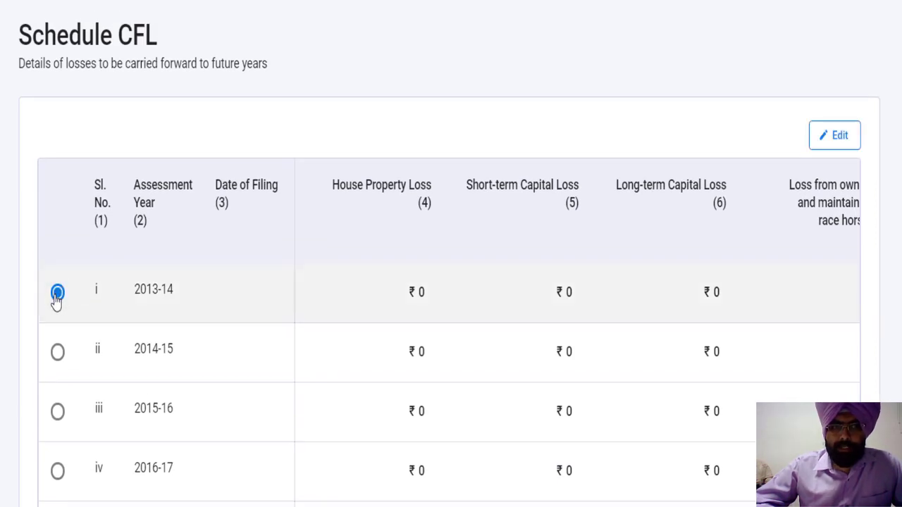
left_click(844, 143)
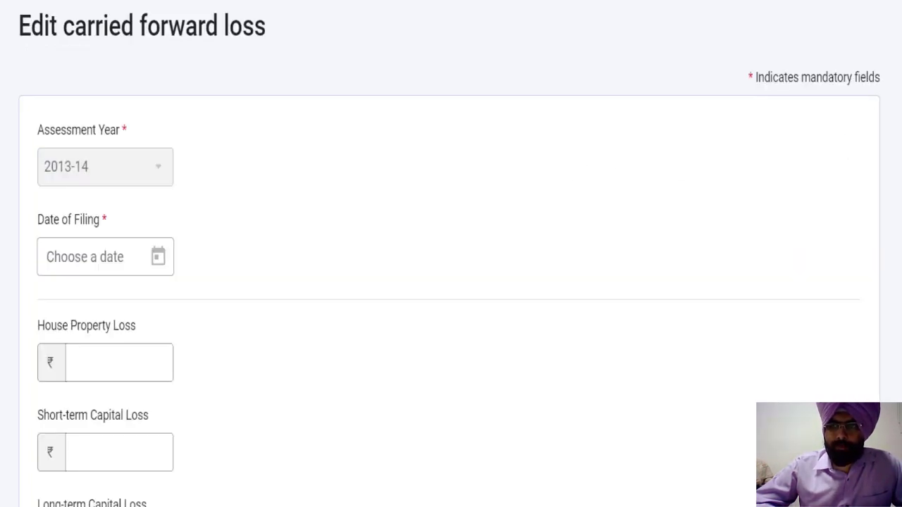
scroll(157, 148, "down", 3)
left_click(128, 127)
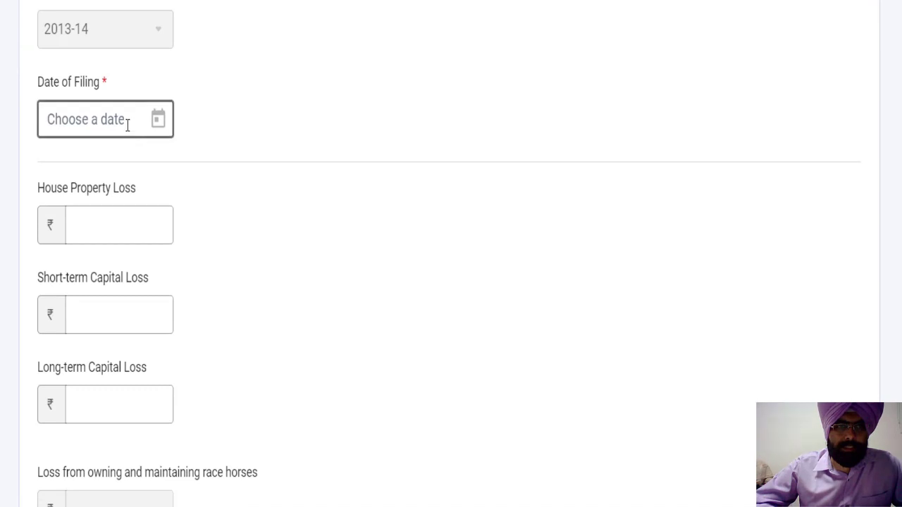
left_click(143, 222)
left_click(109, 319)
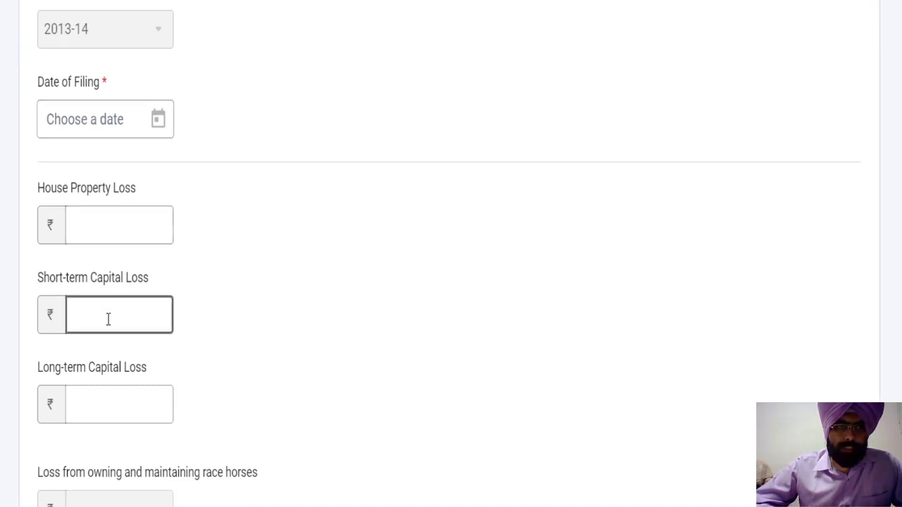
left_click(115, 367)
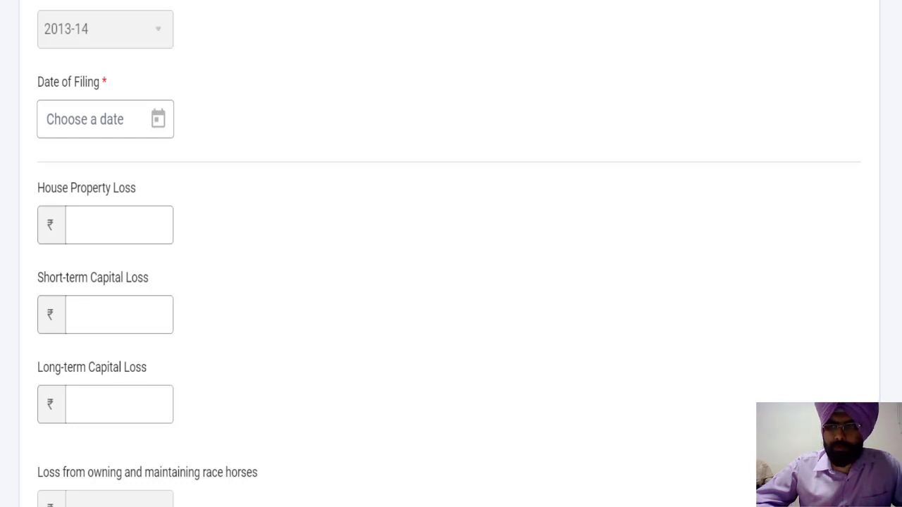
scroll(451, 282, "down", 3)
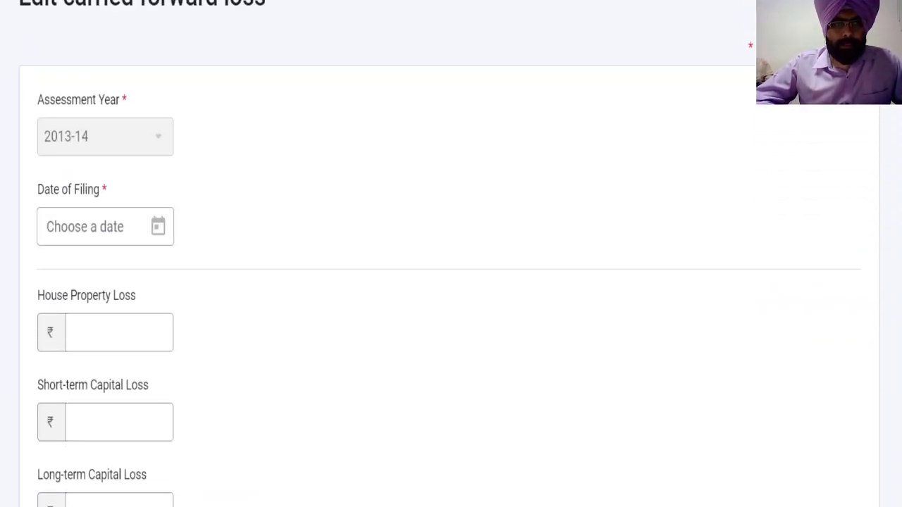
scroll(451, 282, "down", 2)
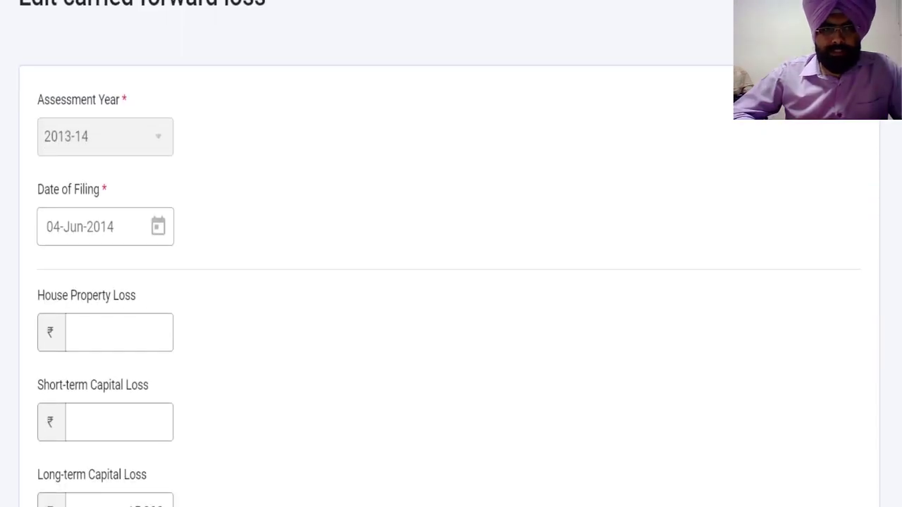
scroll(451, 282, "down", 1)
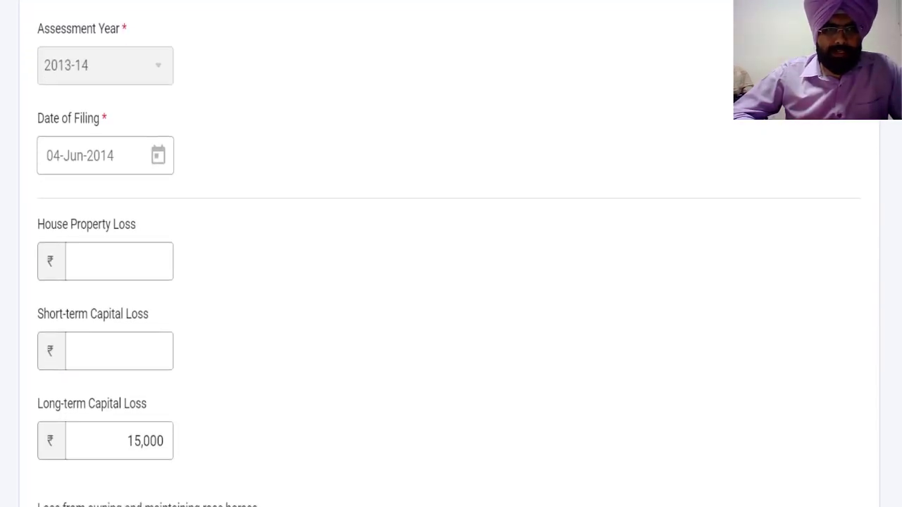
scroll(451, 282, "down", 3)
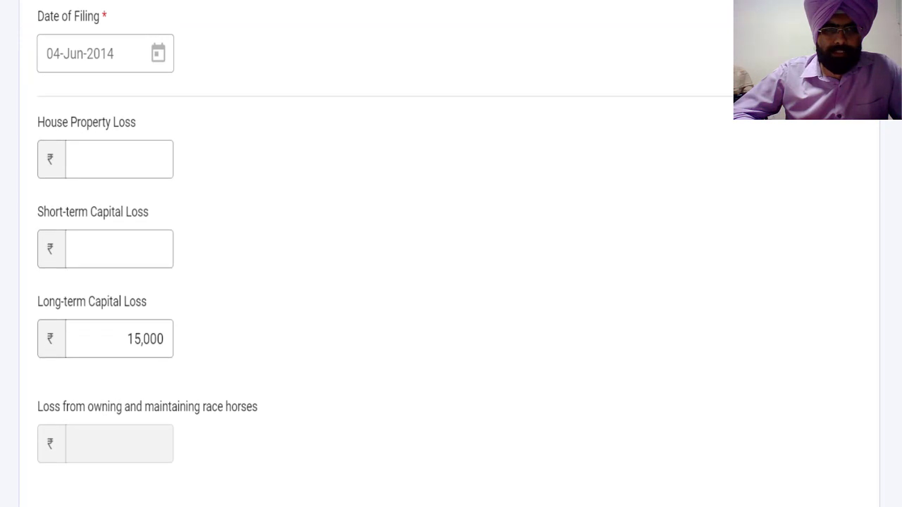
scroll(123, 345, "down", 3)
left_click(130, 215)
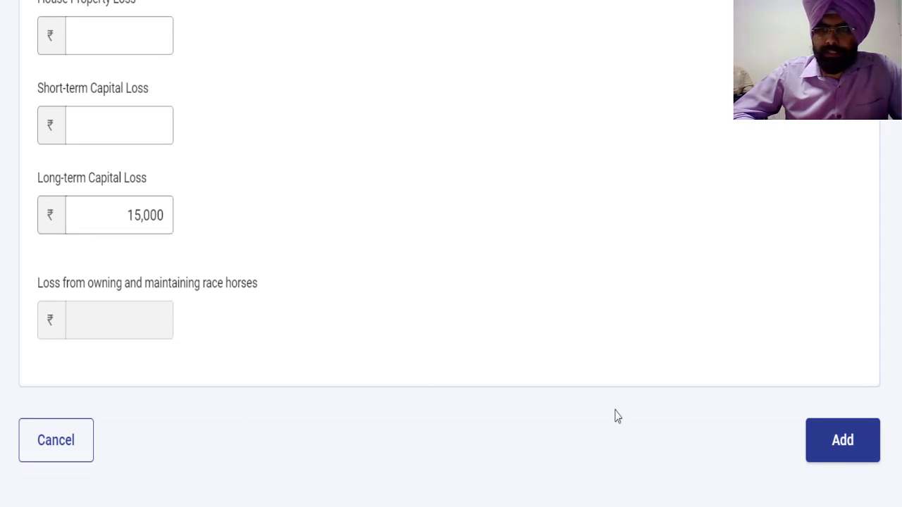
left_click(837, 448)
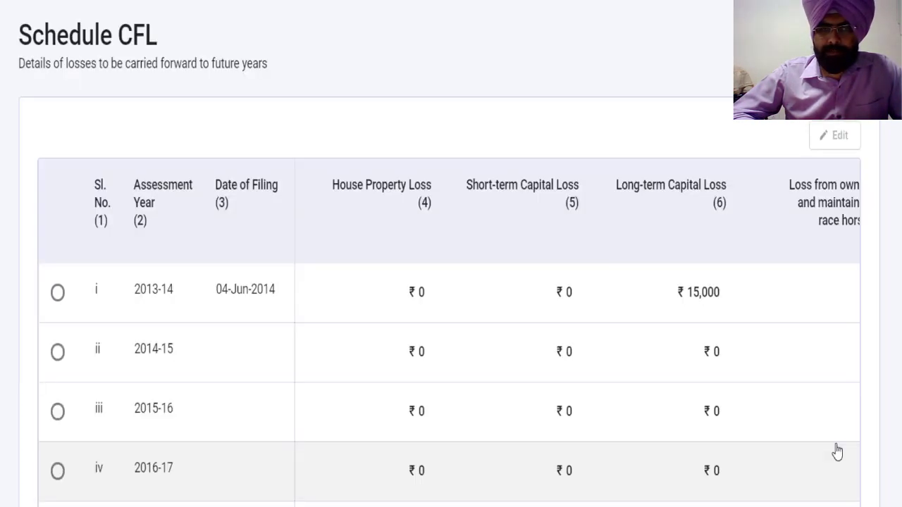
Compute the set-off of the carried forward losses at the end of Schedule CFL
scroll(838, 453, "down", 6)
scroll(449, 254, "down", 7)
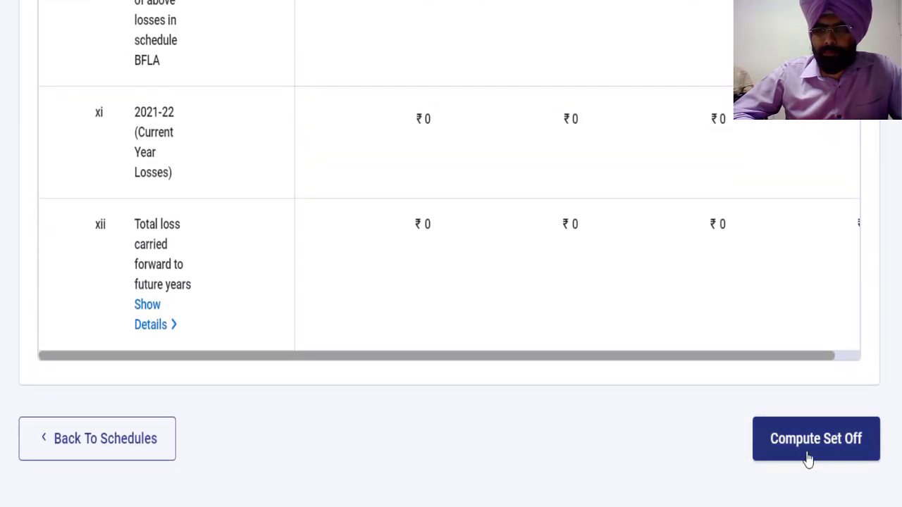
left_click(808, 455)
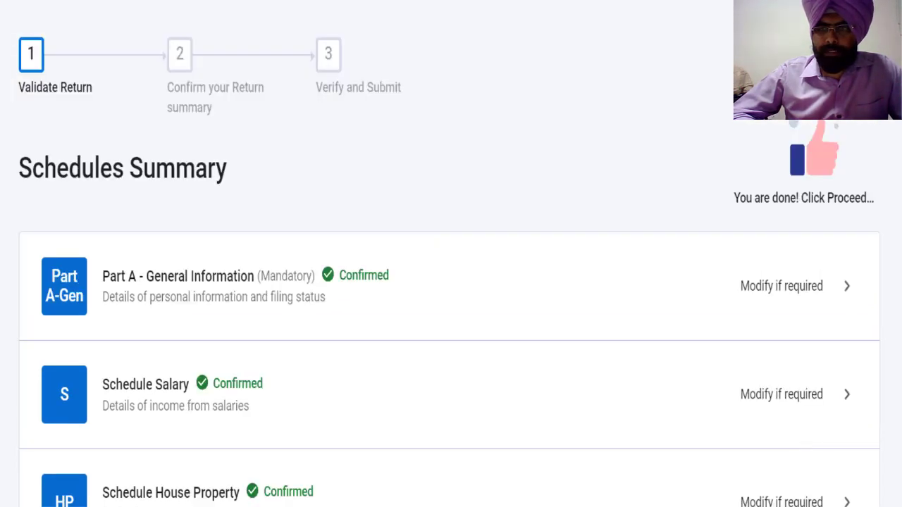
Open Schedule BFLA, check the brought forward loss set off against long-term capital gain taxable @ 20%, and compute the set-off again
scroll(451, 282, "down", 9)
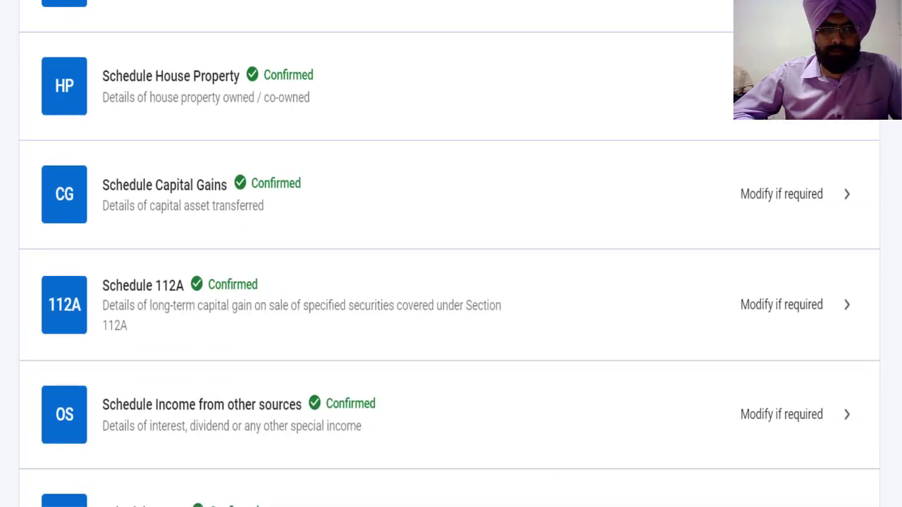
scroll(451, 281, "down", 3)
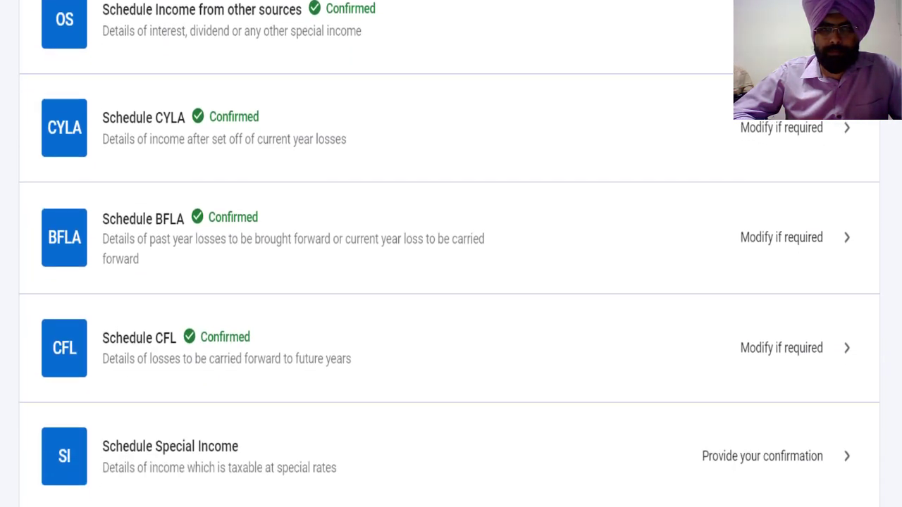
double_click(167, 229)
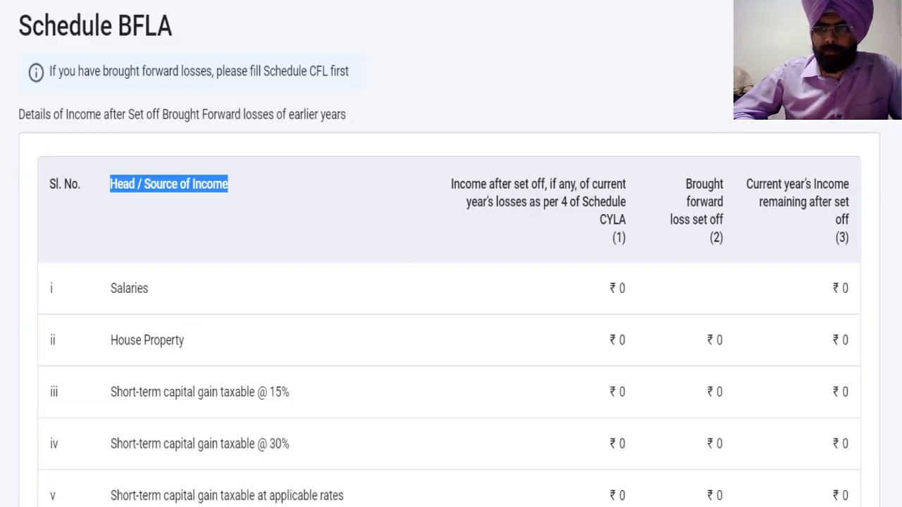
scroll(781, 294, "down", 7)
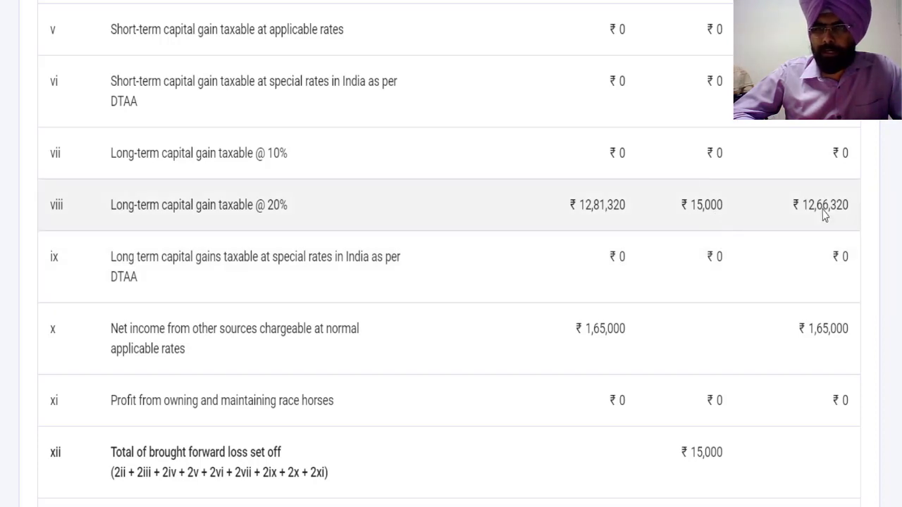
scroll(824, 393, "down", 3)
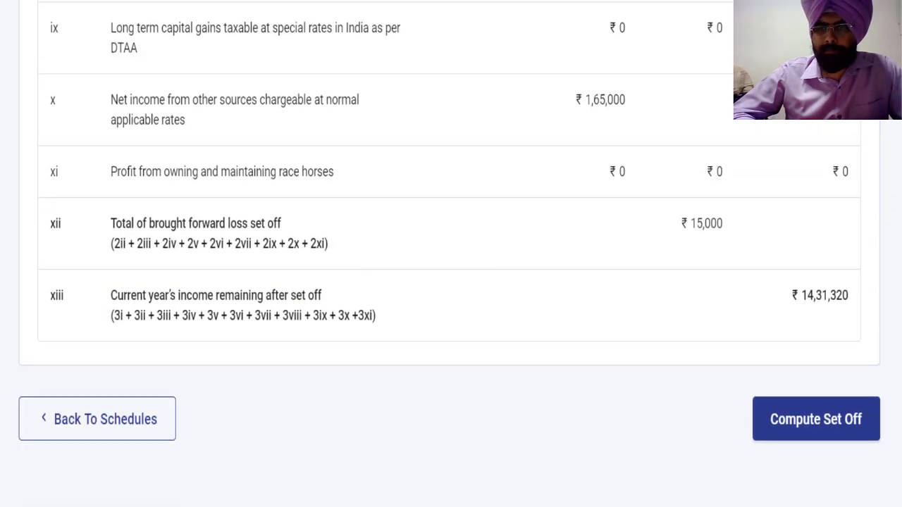
left_click(798, 434)
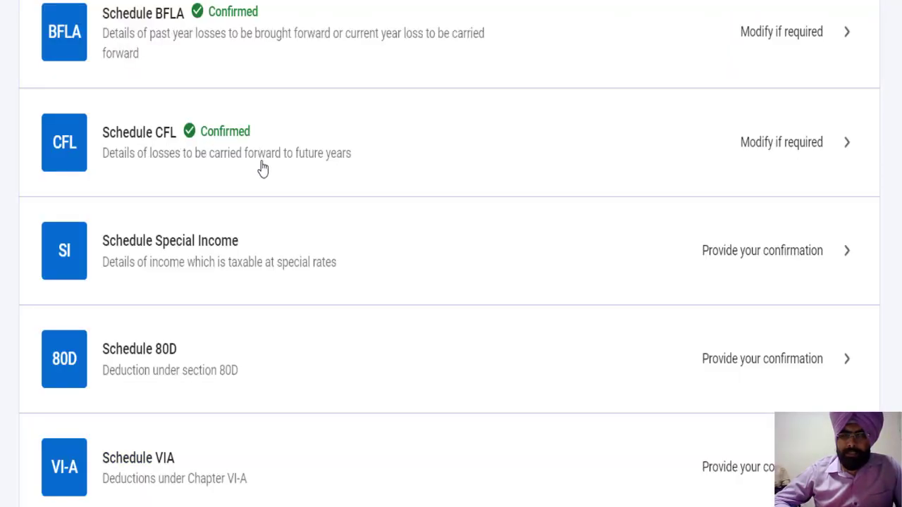
Reopen Schedule CFL, check the adjustment of earlier year losses and the total loss carried forward, and confirm the schedule
left_click(162, 154)
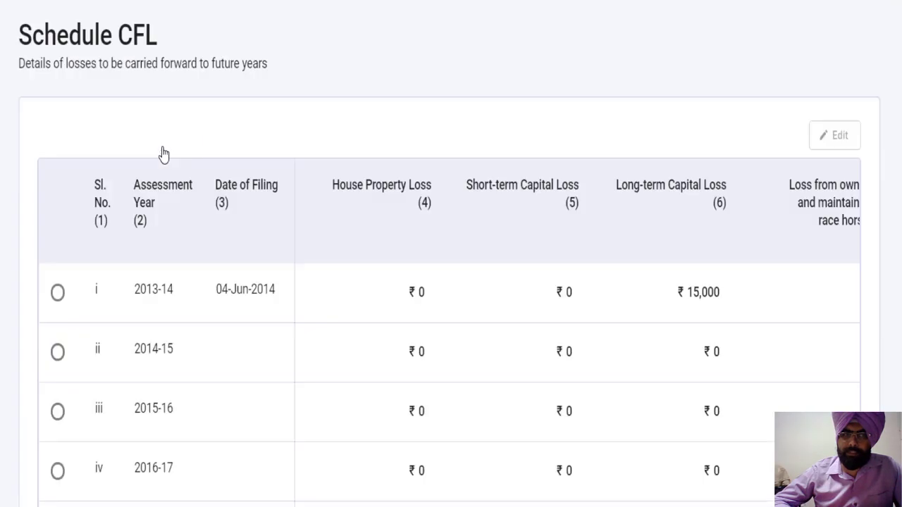
scroll(451, 254, "down", 10)
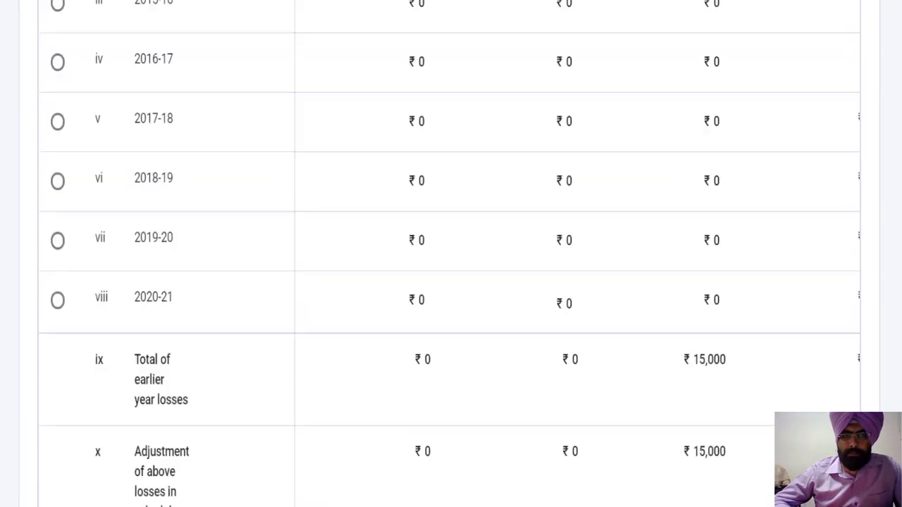
scroll(332, 387, "down", 1)
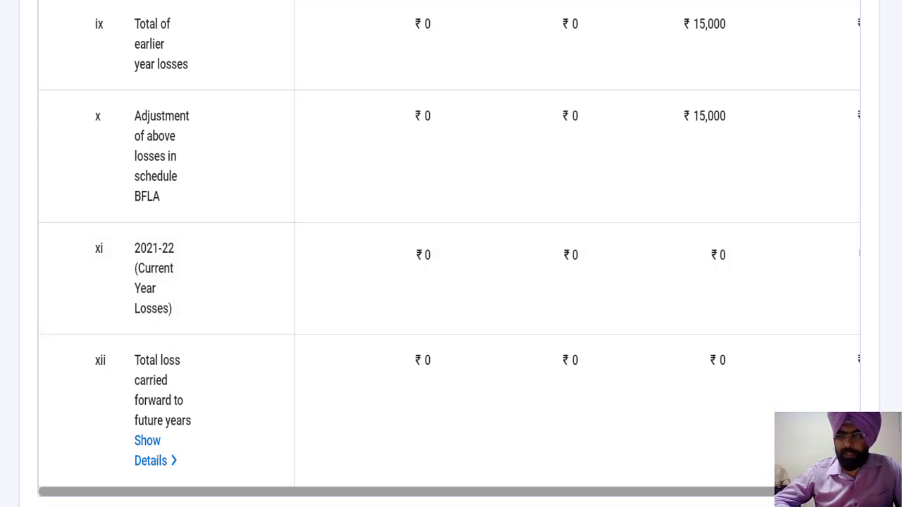
scroll(451, 253, "down", 2)
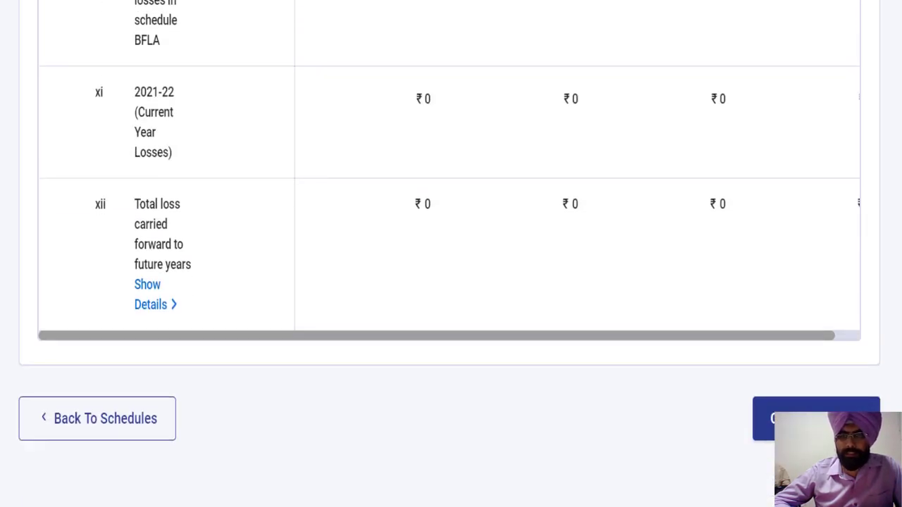
left_click(816, 419)
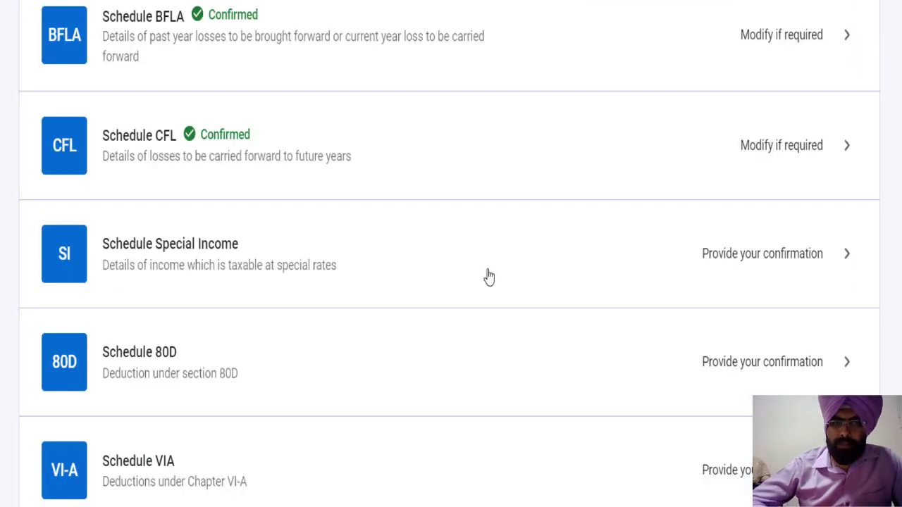
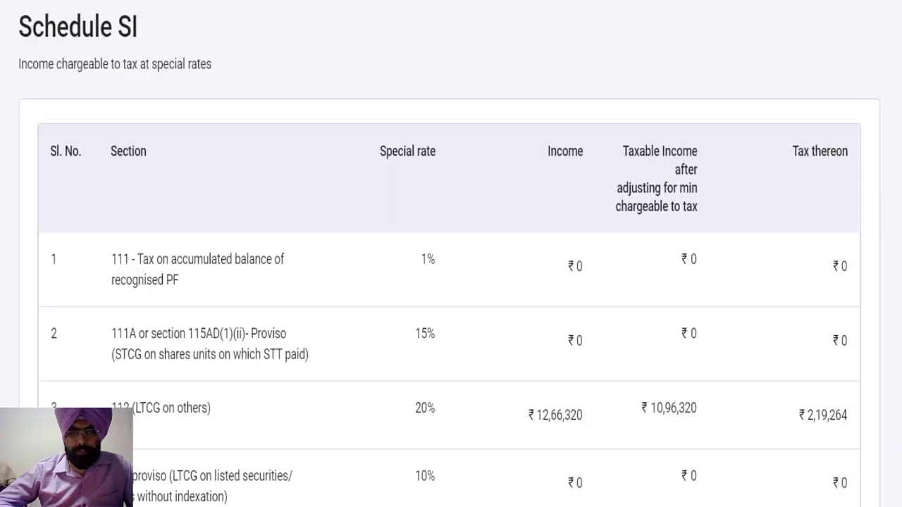
Review the income and tax at special rates in Schedule SI, including section 112 (LTCG on others), and confirm the schedule
scroll(451, 282, "down", 1)
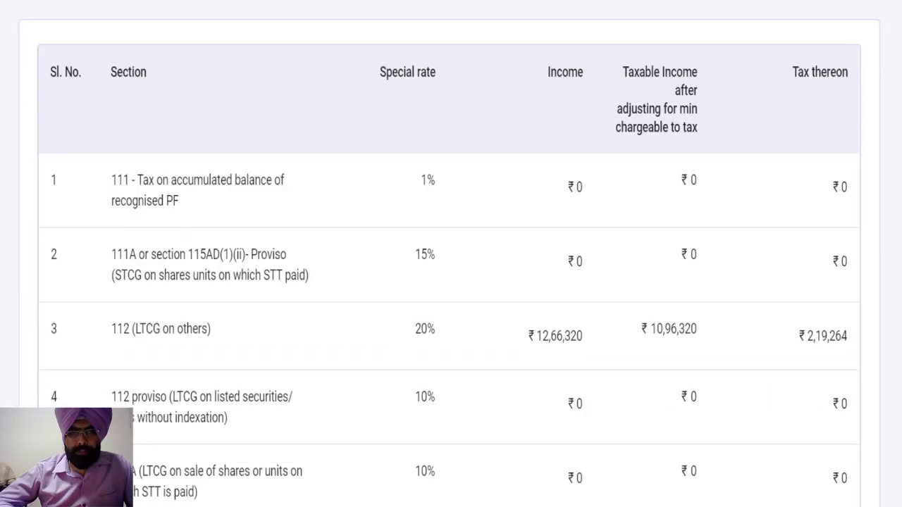
scroll(451, 282, "down", 2)
scroll(451, 282, "down", 1)
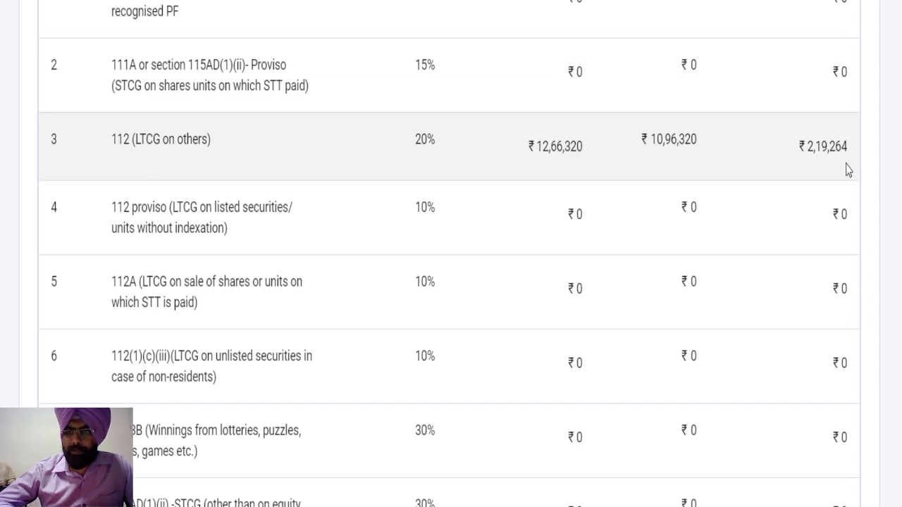
scroll(451, 254, "up", 2)
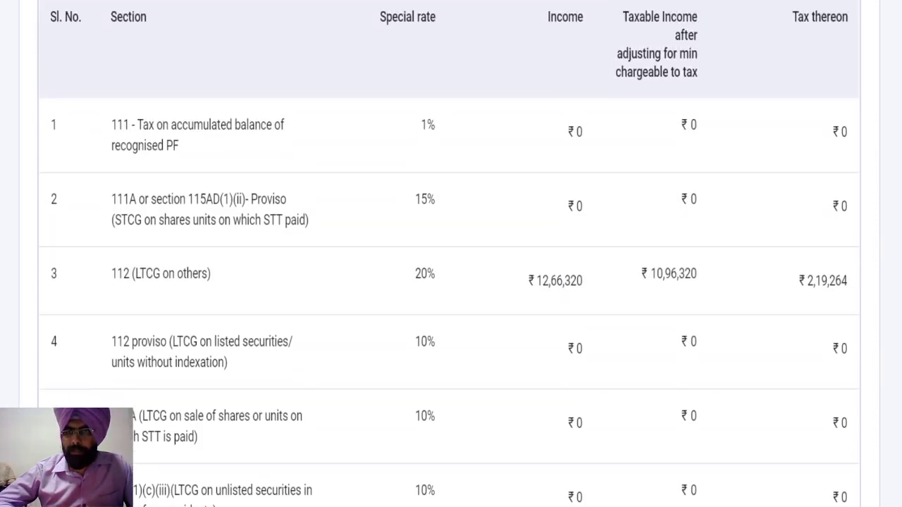
scroll(451, 253, "down", 20)
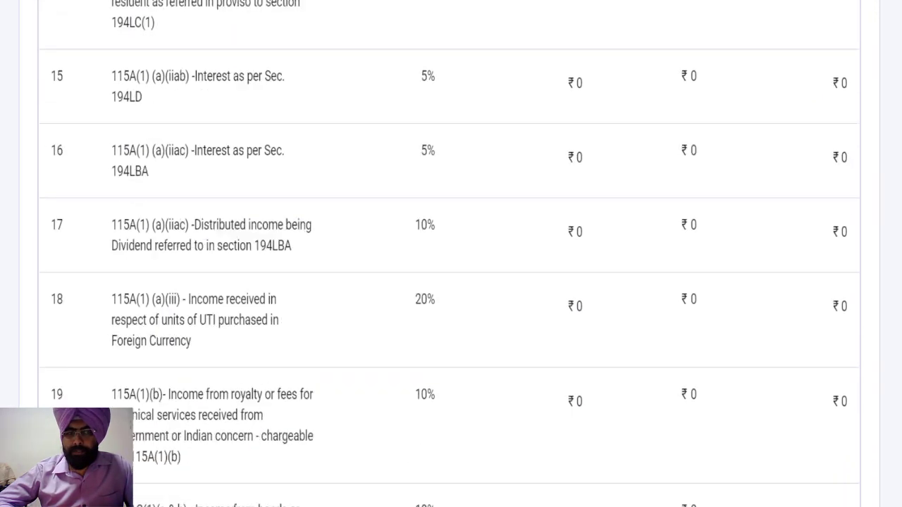
scroll(451, 253, "down", 8)
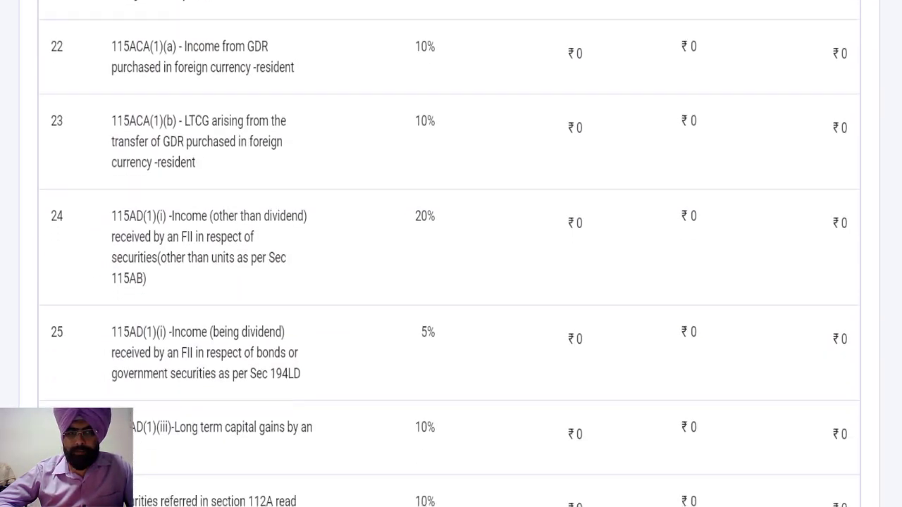
scroll(451, 254, "down", 5)
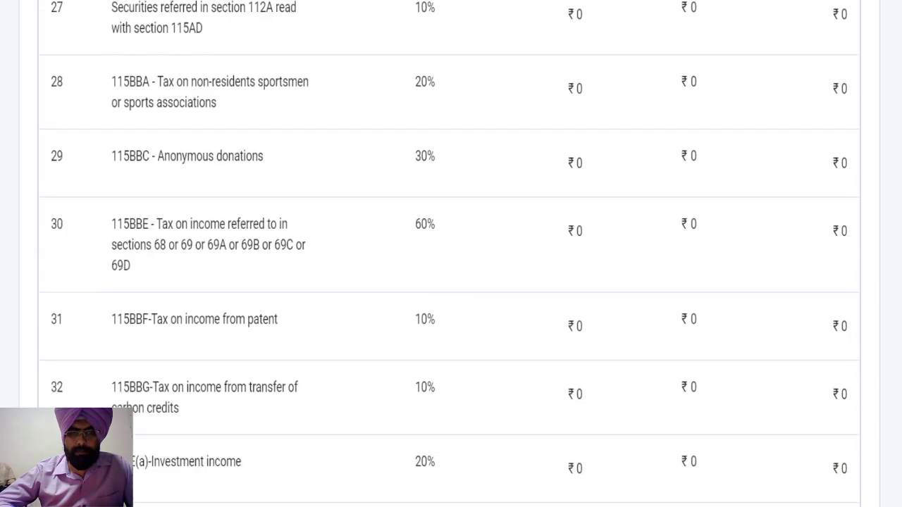
scroll(451, 254, "down", 10)
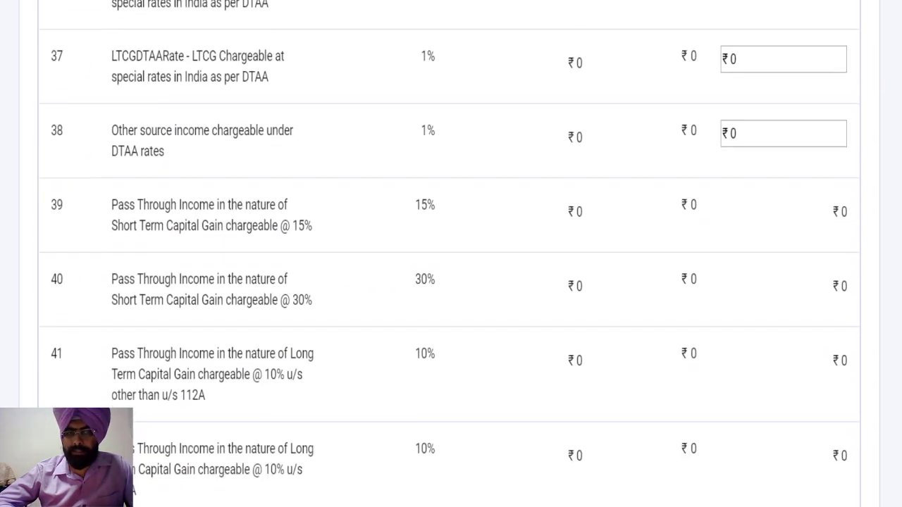
scroll(451, 254, "down", 10)
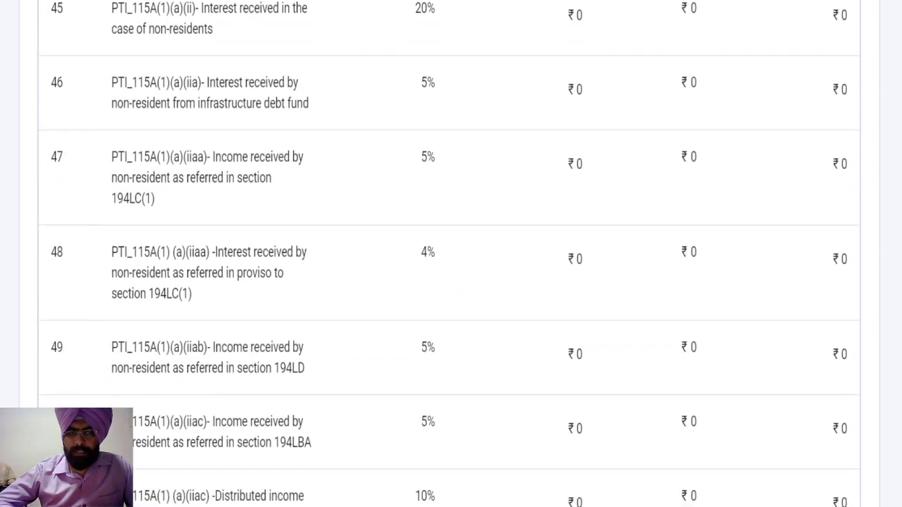
scroll(451, 254, "down", 10)
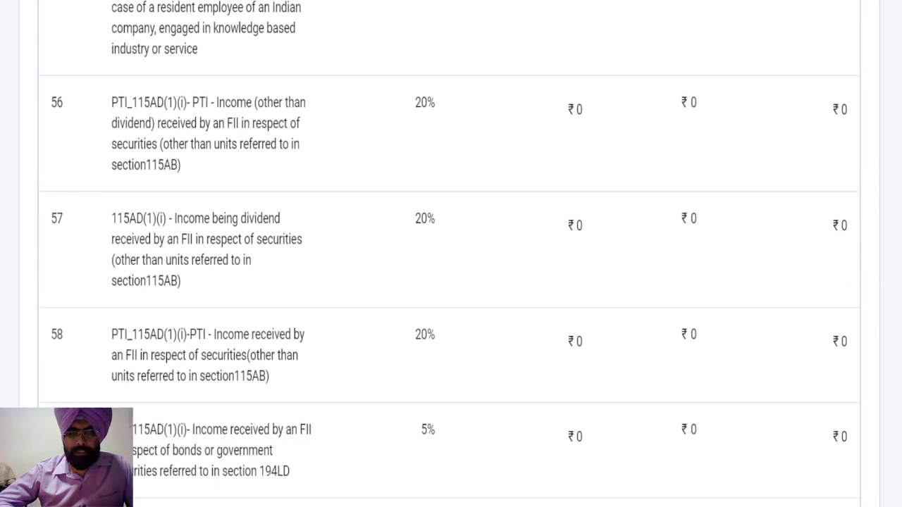
scroll(451, 254, "down", 8)
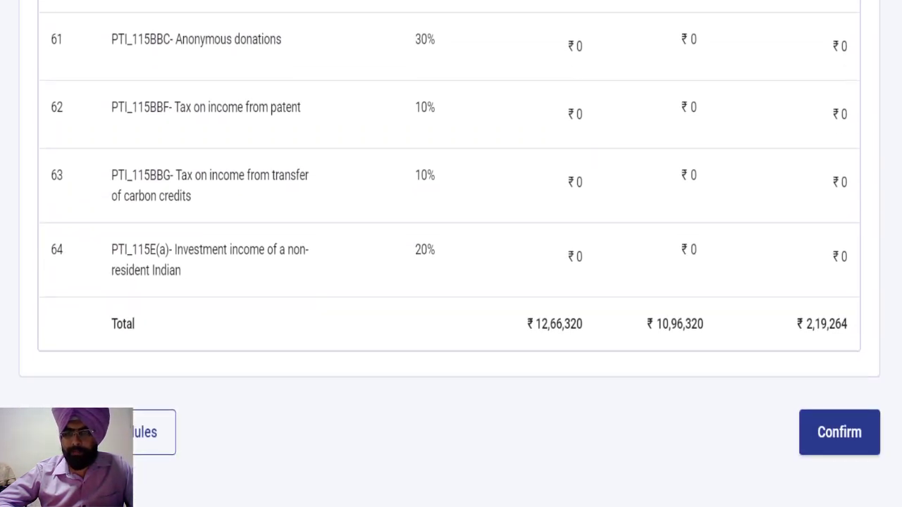
left_click(840, 432)
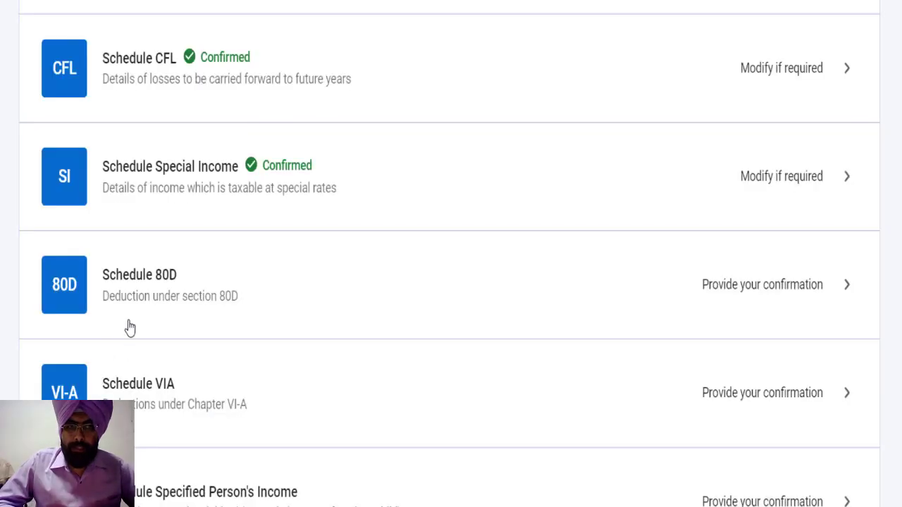
Start adding section 80D deductions and answer No to whether the taxpayer or any family member excluding parents is a senior citizen
left_click(121, 284)
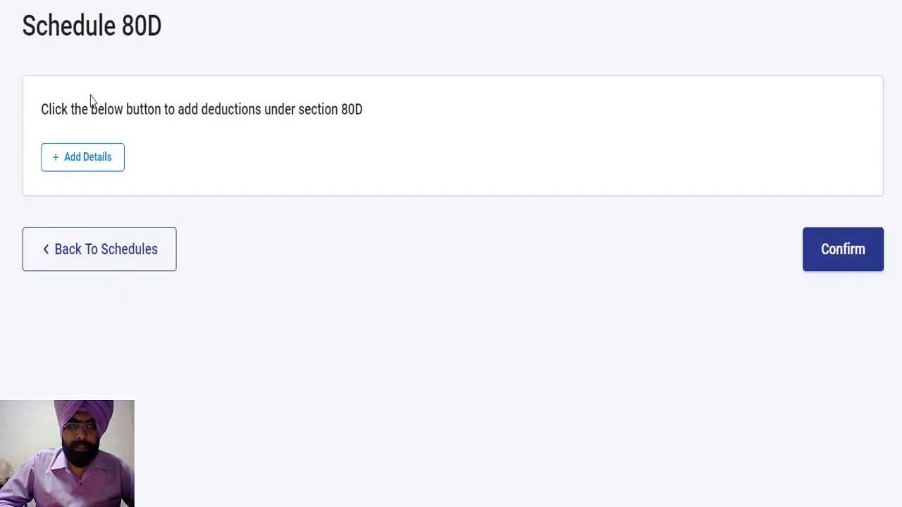
left_click(93, 161)
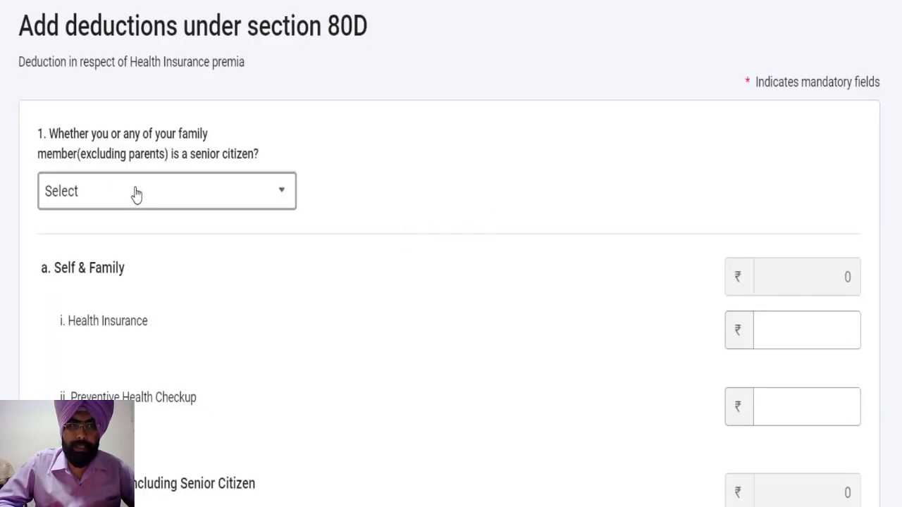
left_click(136, 194)
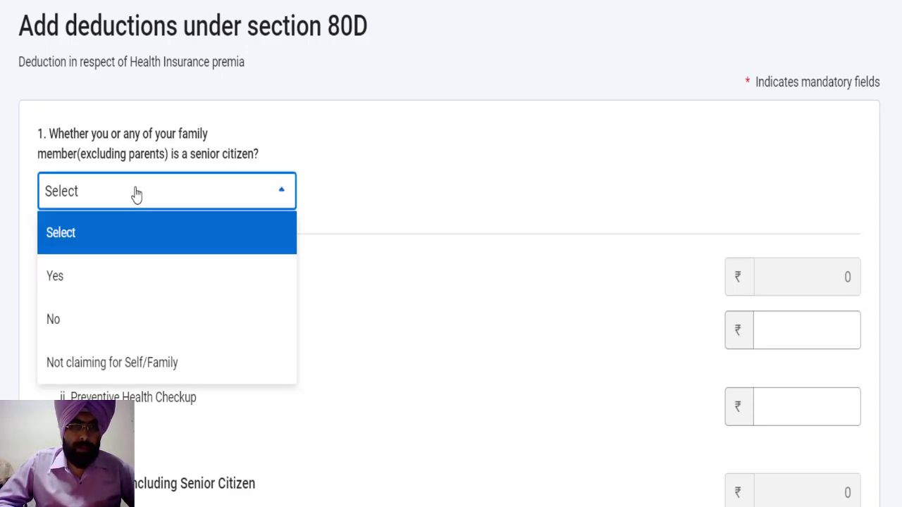
left_click(125, 266)
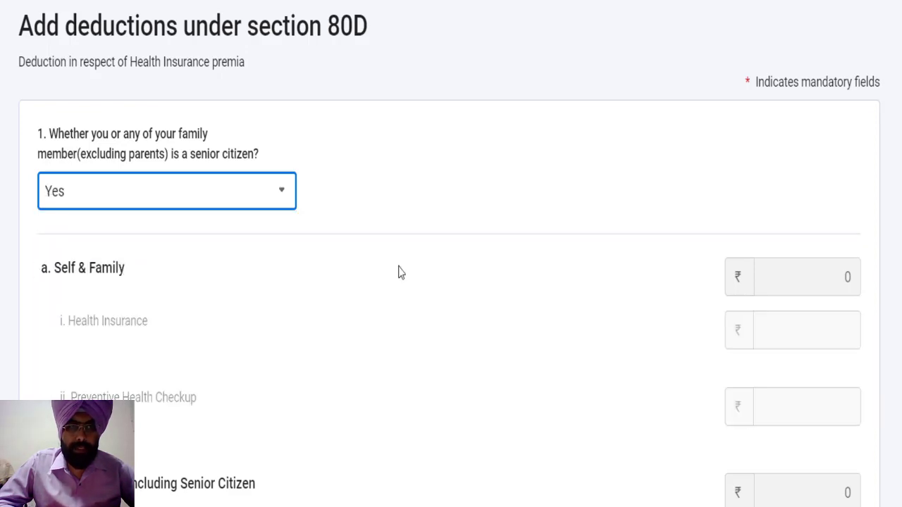
scroll(451, 254, "down", 3)
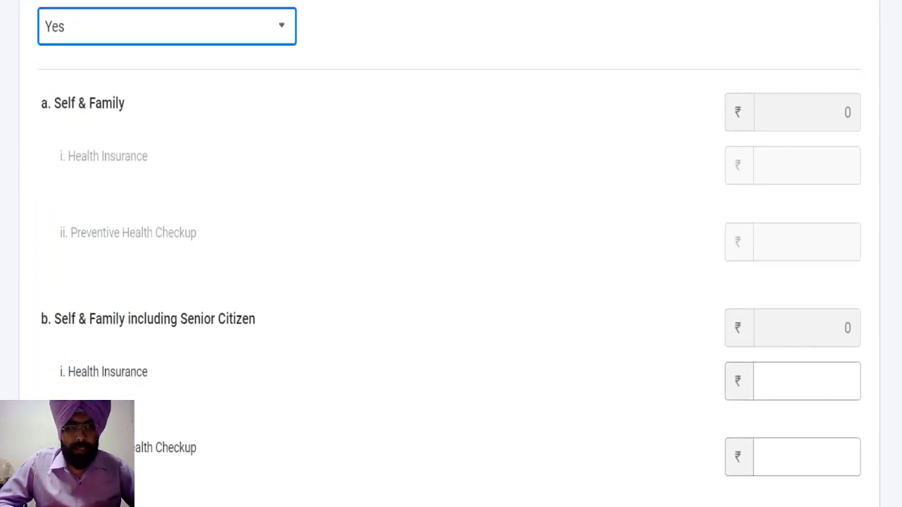
left_click(229, 43)
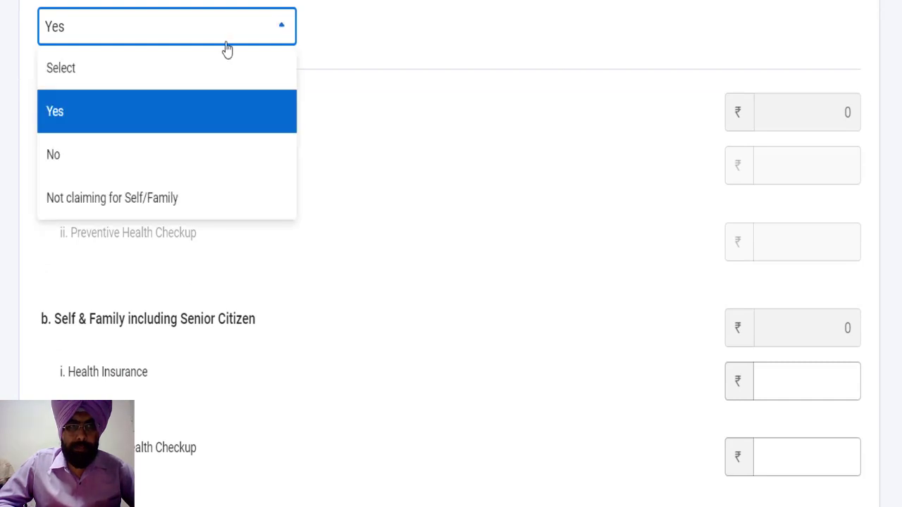
left_click(114, 158)
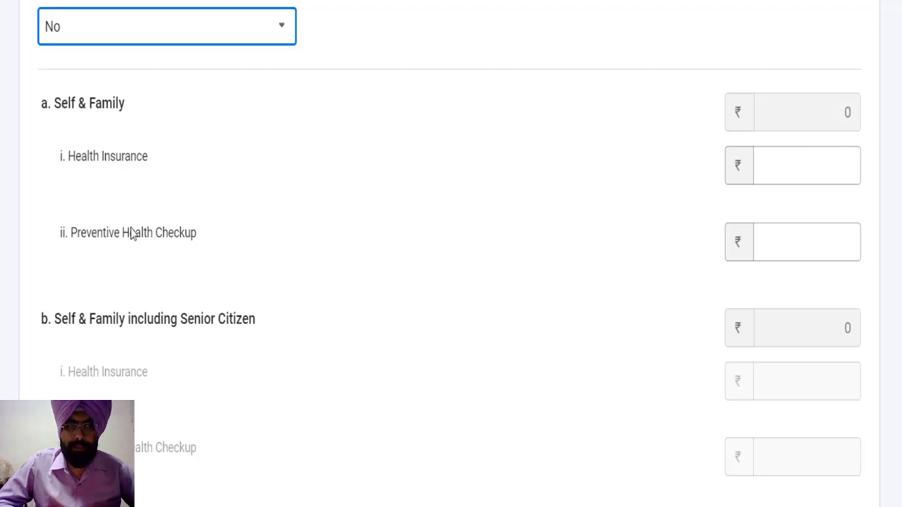
Review the self, family and parents health insurance sections of the 80D deductions without entering amounts, and confirm Schedule 80D
scroll(449, 272, "down", 3)
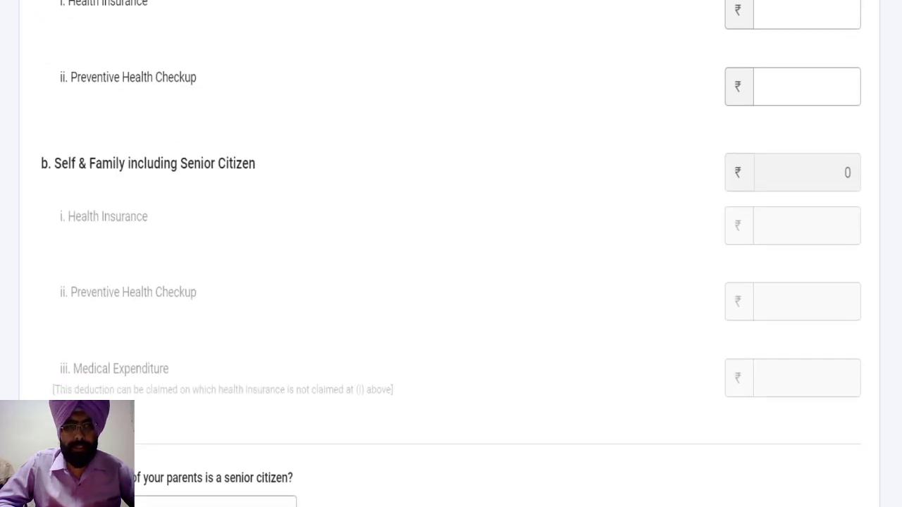
scroll(449, 253, "down", 5)
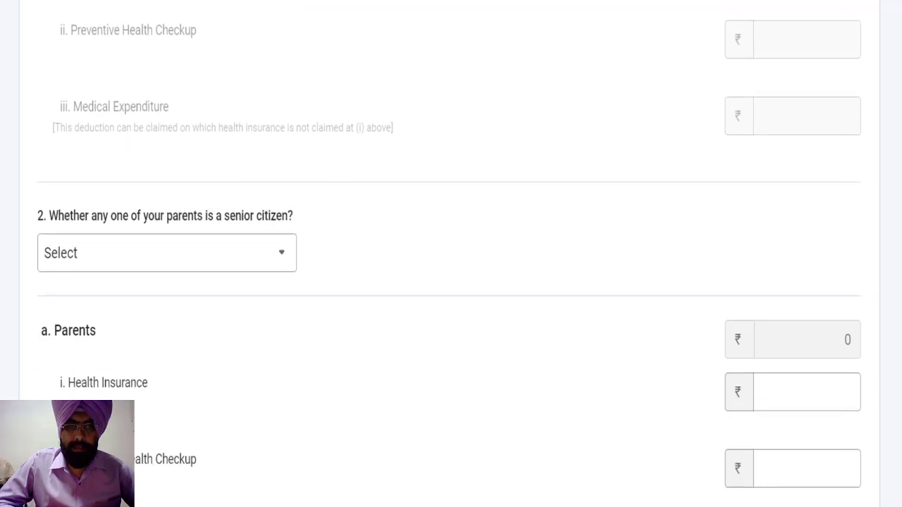
scroll(449, 259, "down", 2)
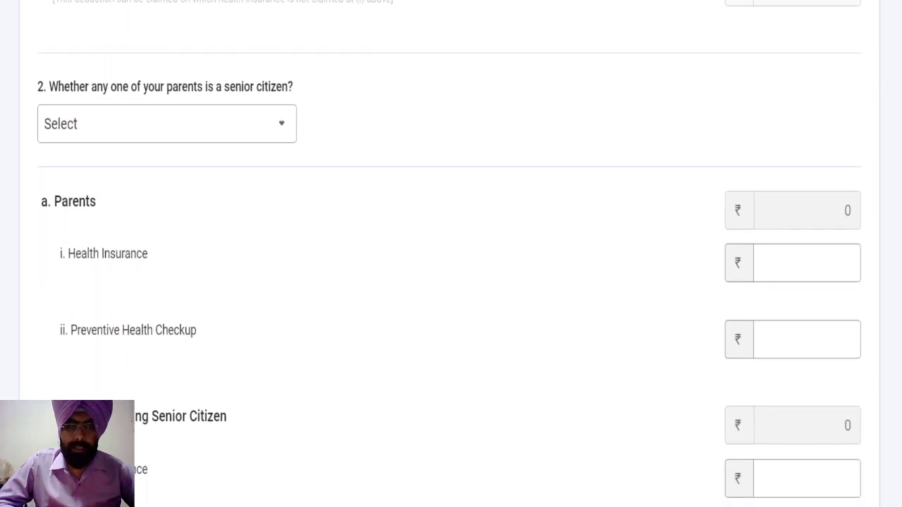
scroll(448, 254, "down", 4)
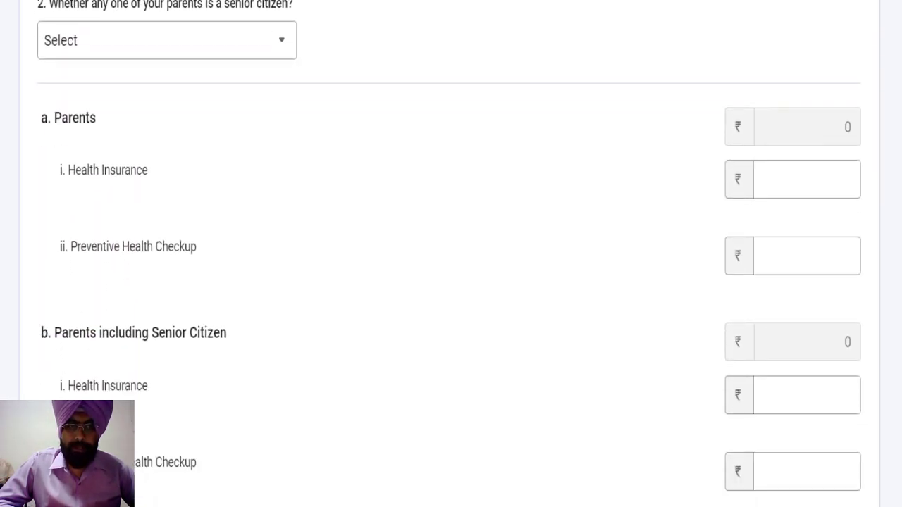
scroll(449, 254, "down", 2)
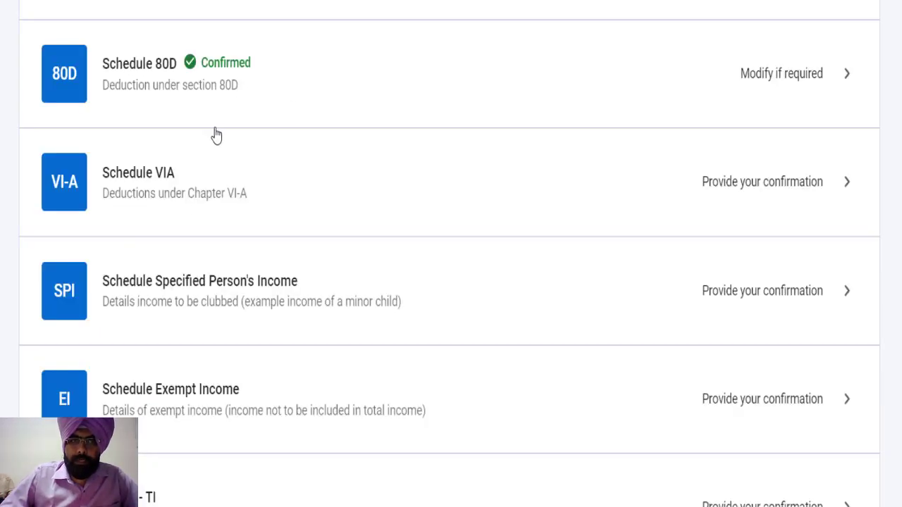
Open Schedule VI-A, check the section 80C deduction under Part B, and expand Part C, CA and D
left_click(149, 186)
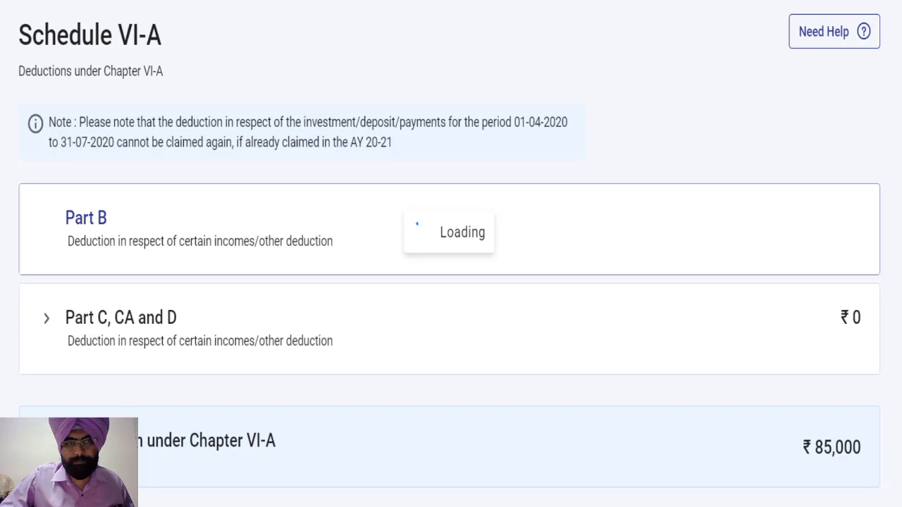
scroll(451, 253, "down", 3)
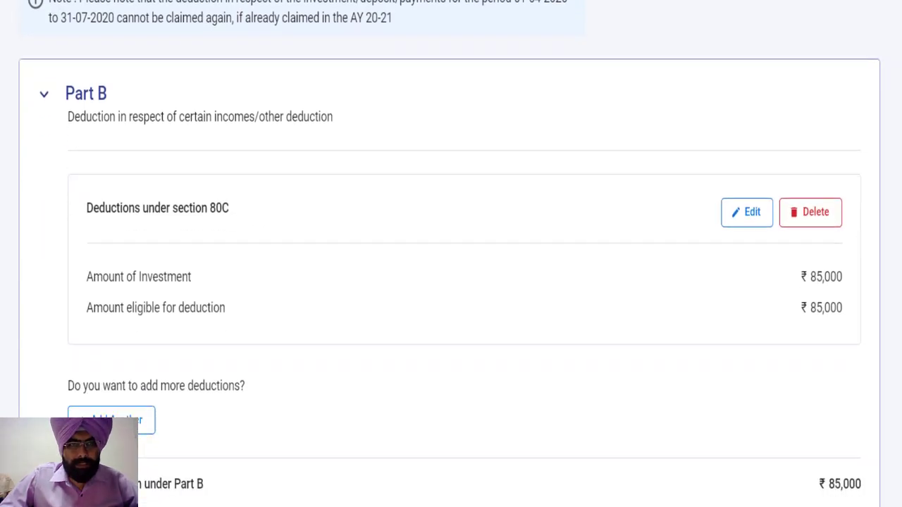
scroll(822, 177, "down", 1)
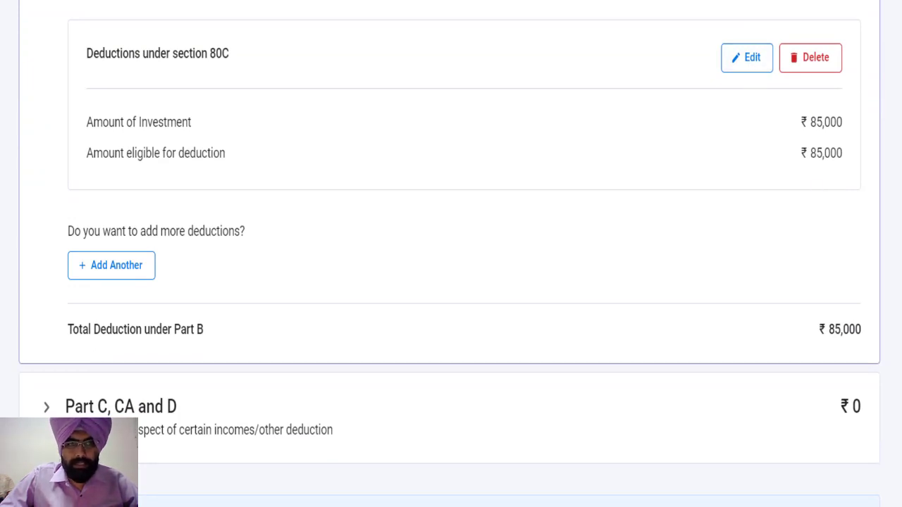
left_click_drag(86, 153, 245, 231)
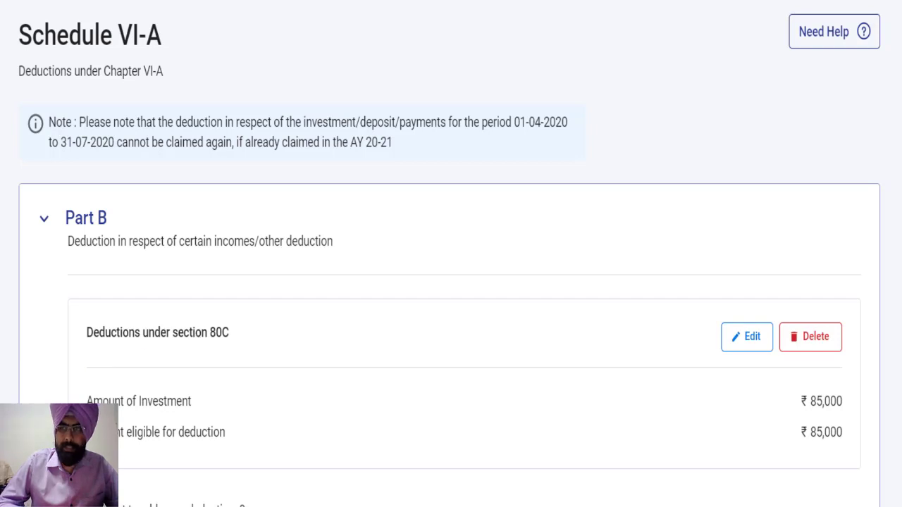
scroll(693, 270, "down", 5)
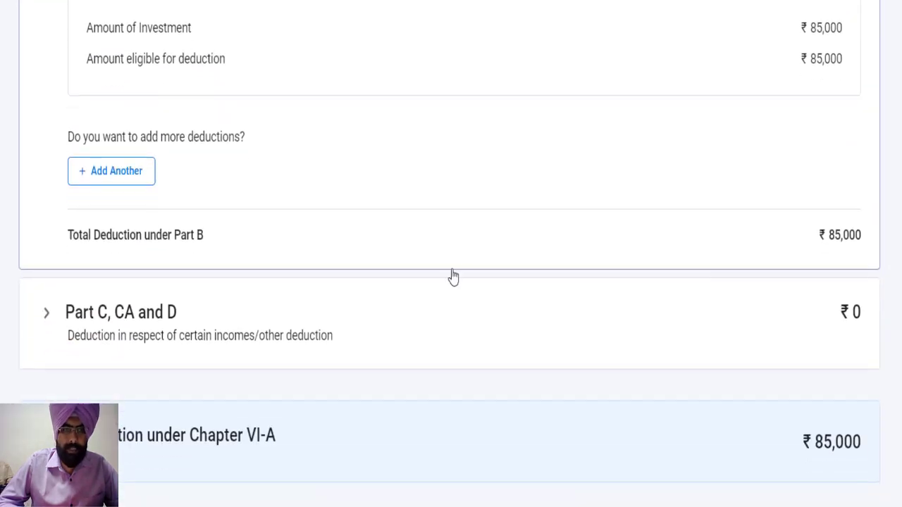
left_click(49, 315)
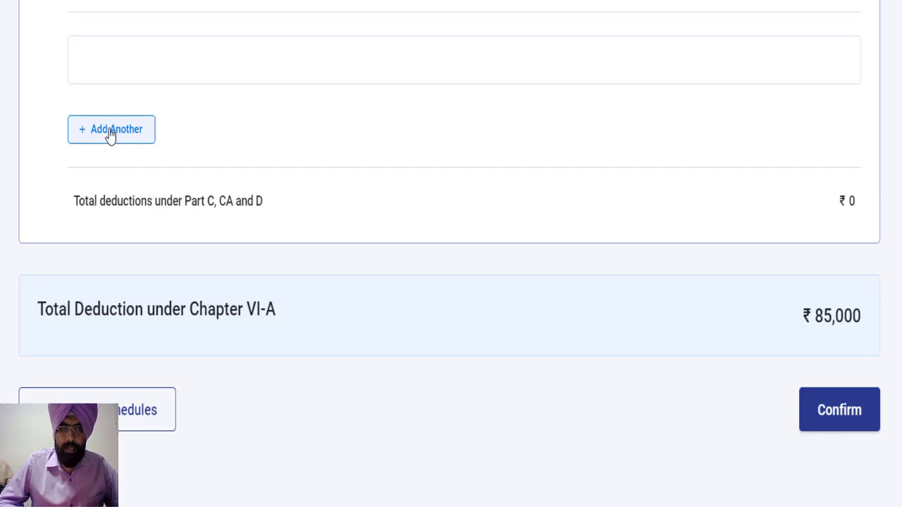
Start adding Part C, CA and D deductions, review sections 80TTA, 80TTB, 80U, 80QQB and 80RRB without entering amounts, and return to the schedules summary
scroll(450, 258, "up", 1)
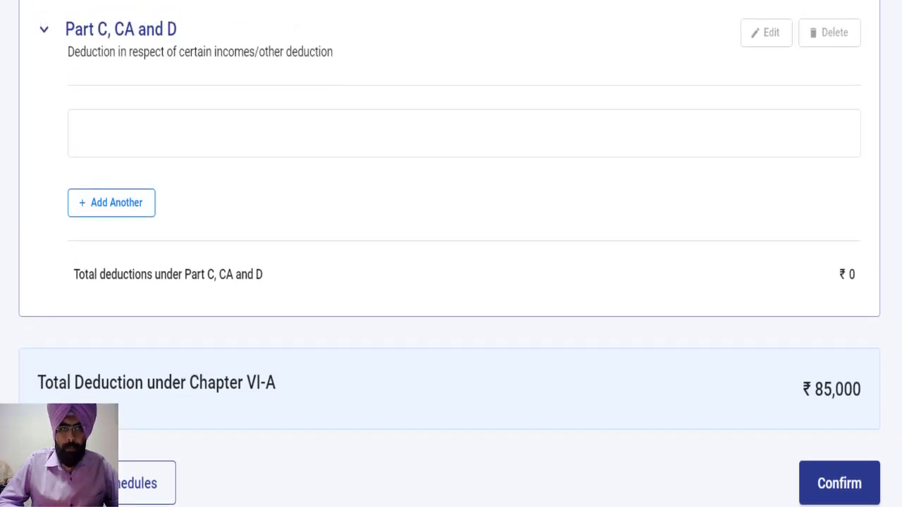
left_click(126, 207)
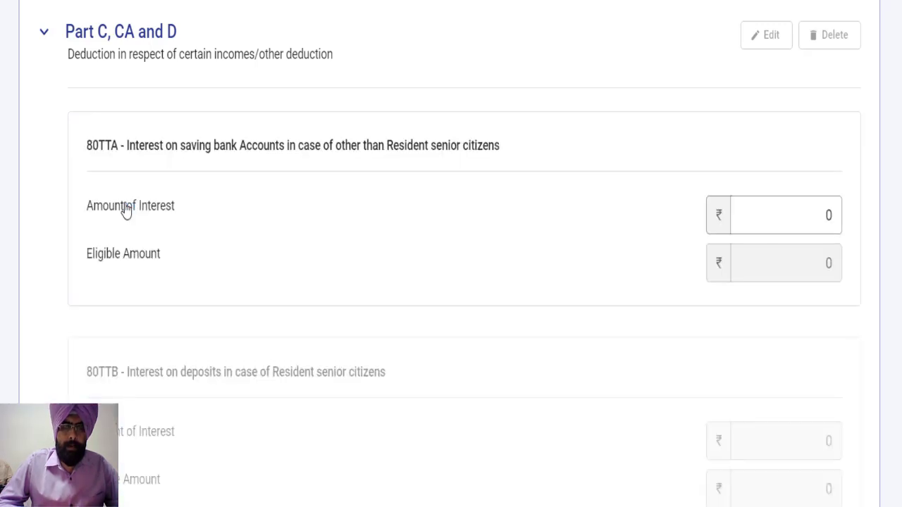
left_click(735, 212)
scroll(451, 254, "down", 4)
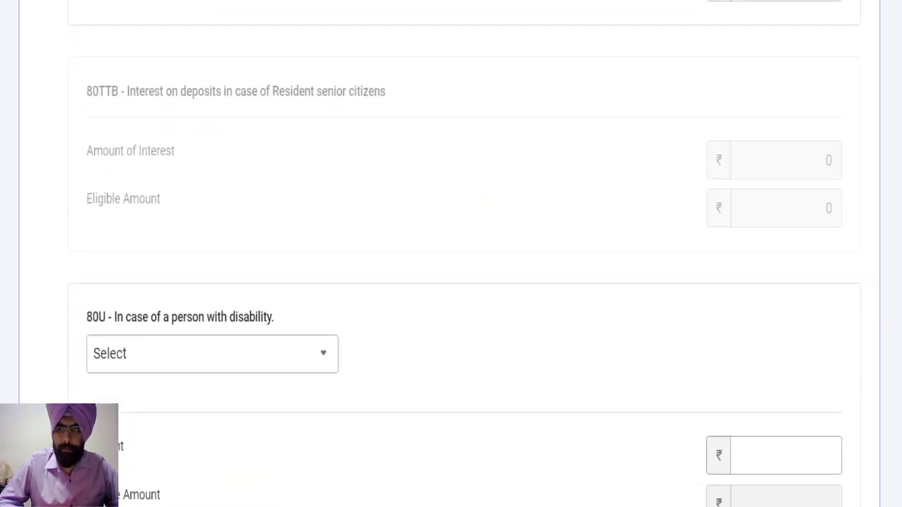
scroll(451, 254, "down", 3)
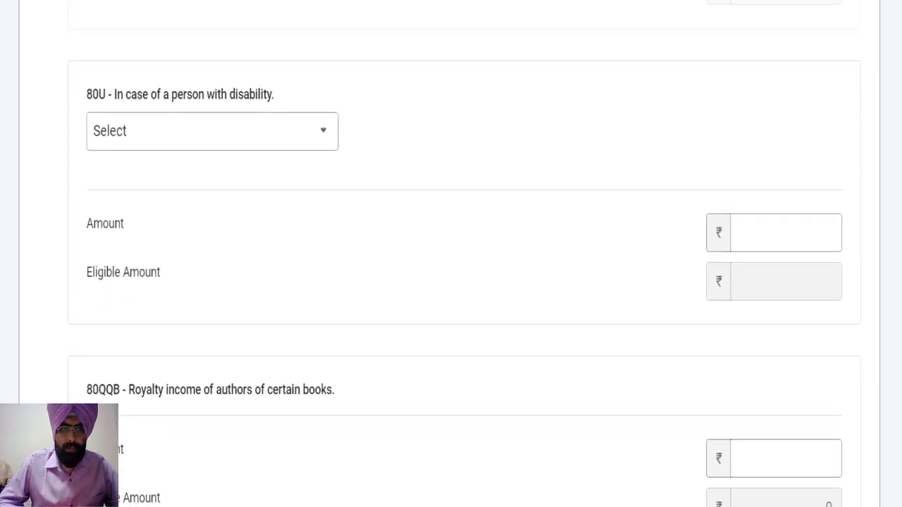
scroll(451, 254, "down", 5)
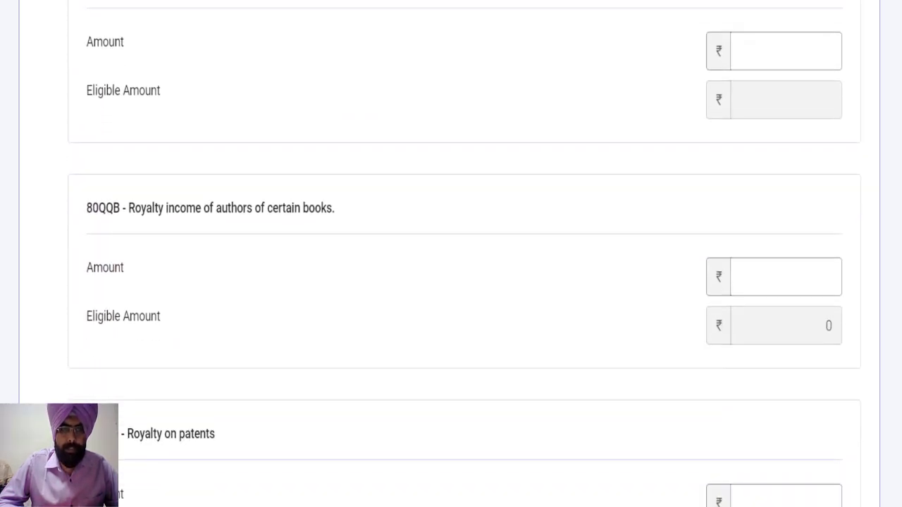
scroll(451, 254, "down", 3)
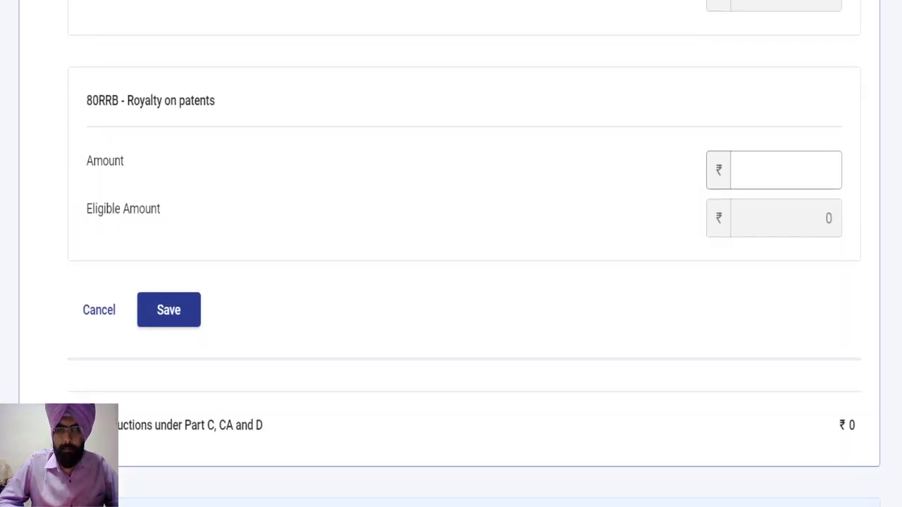
scroll(451, 254, "down", 2)
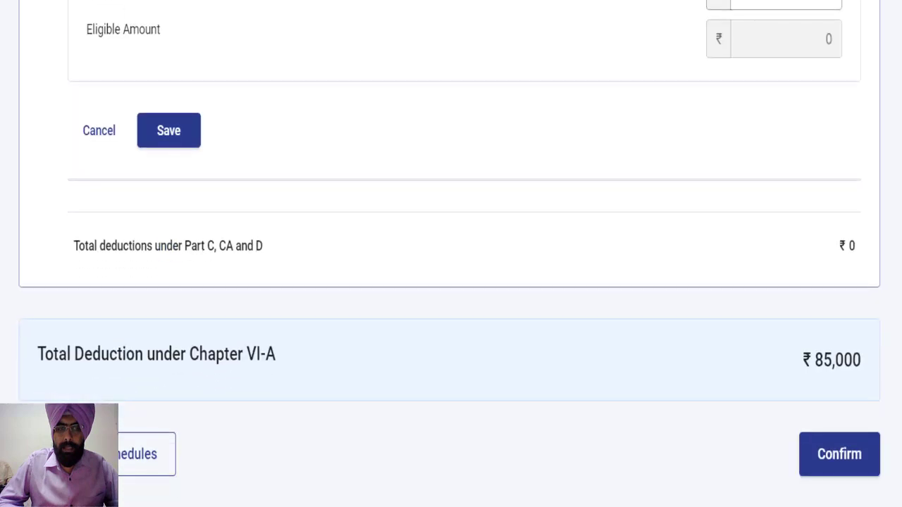
left_click(120, 466)
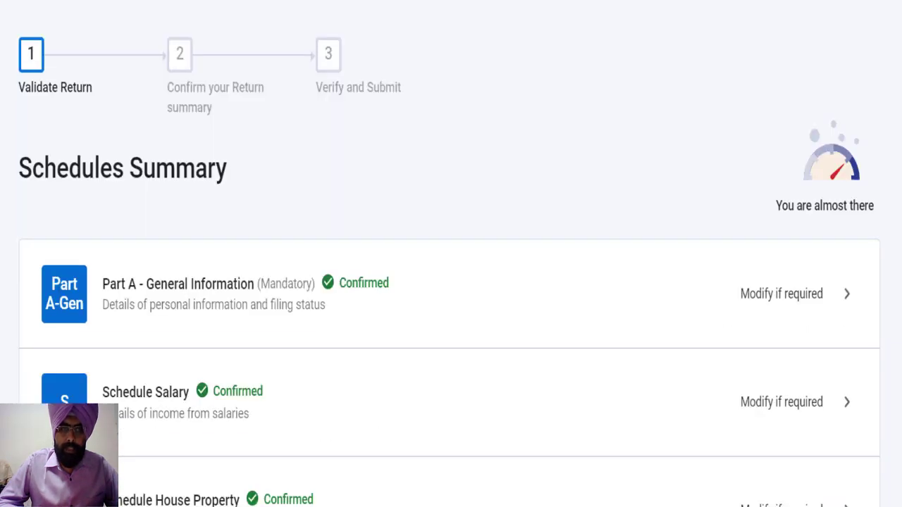
Open the selection of additional schedules and select Schedule Deduction under Section 80G in the Deduction category
scroll(451, 254, "down", 5)
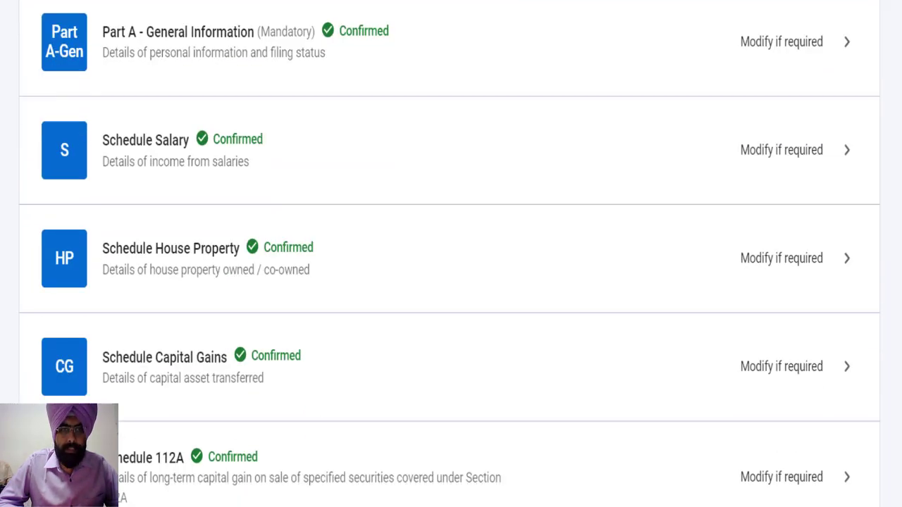
scroll(451, 254, "down", 10)
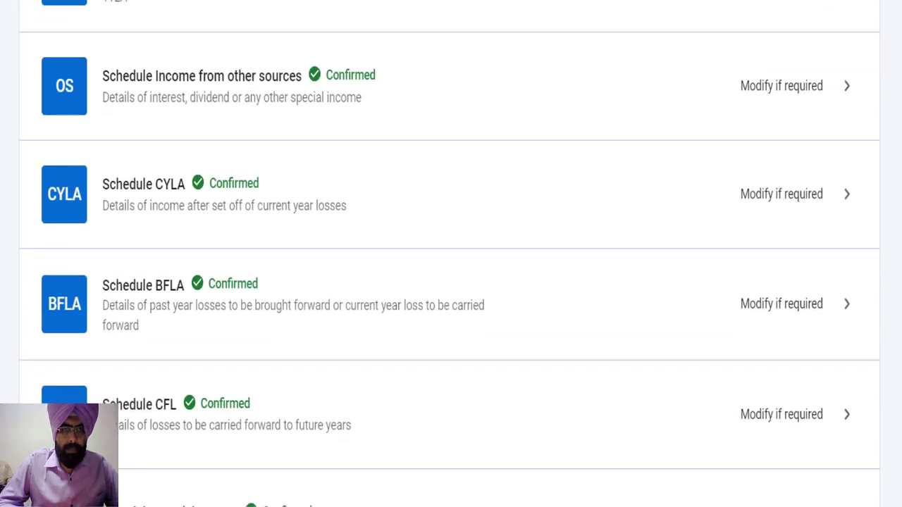
scroll(158, 468, "down", 6)
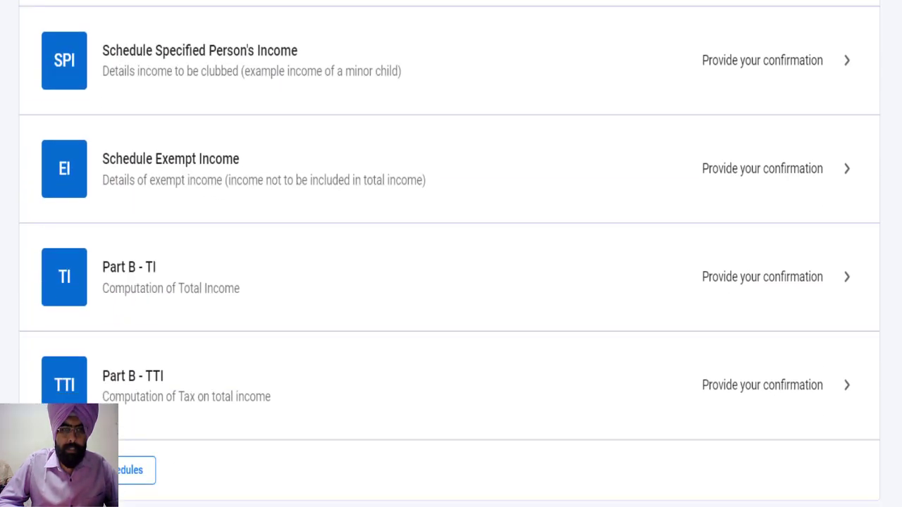
left_click(121, 358)
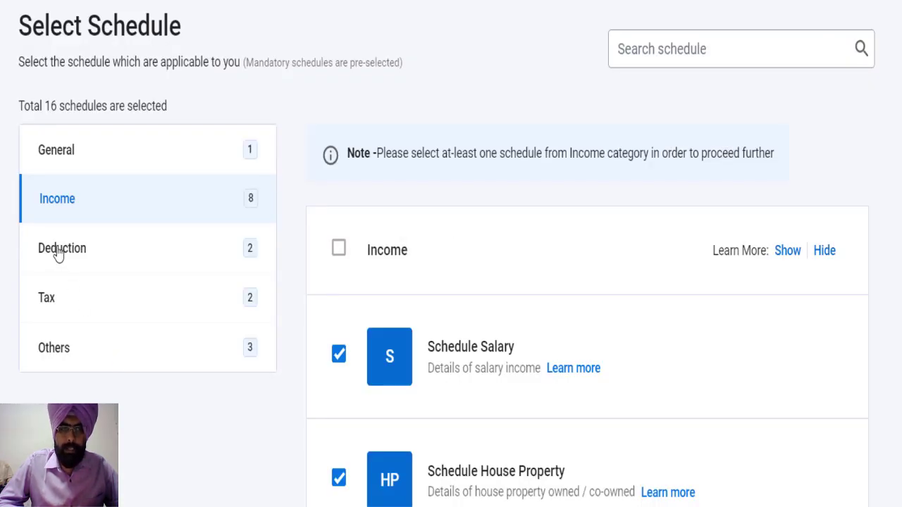
left_click(59, 251)
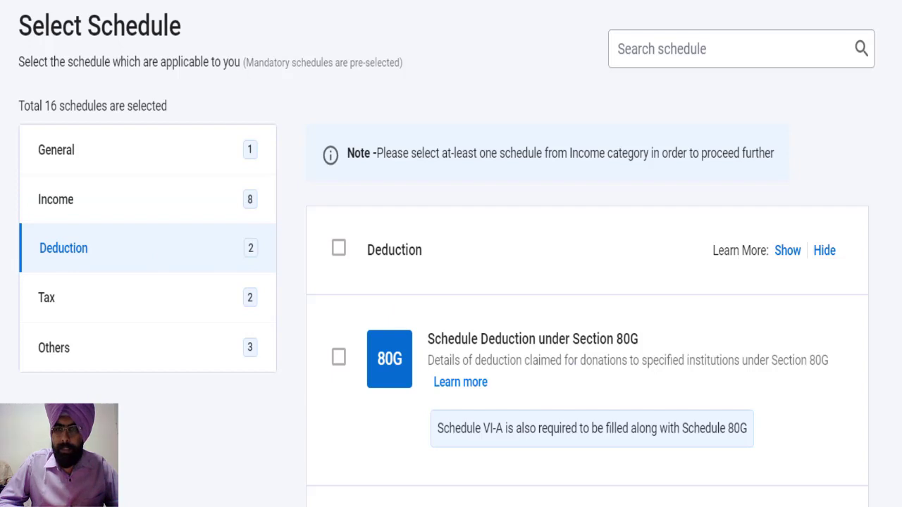
scroll(338, 162, "down", 3)
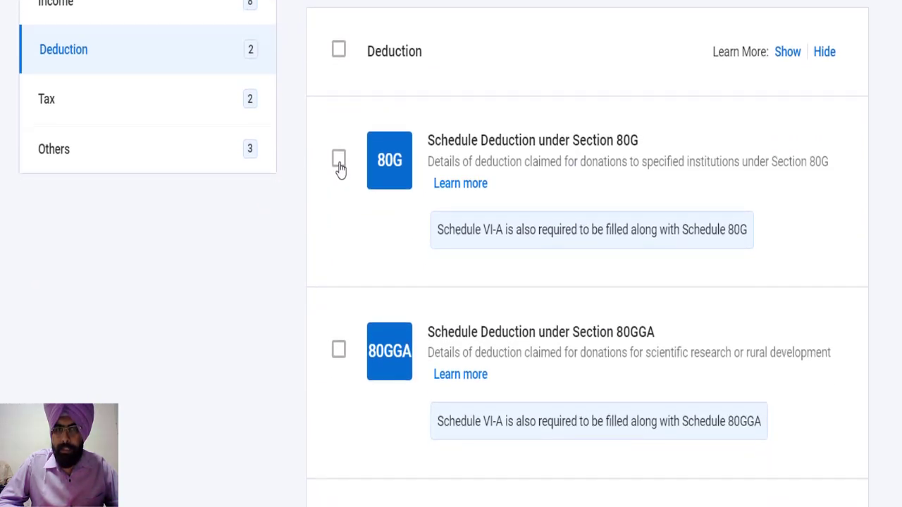
left_click(339, 160)
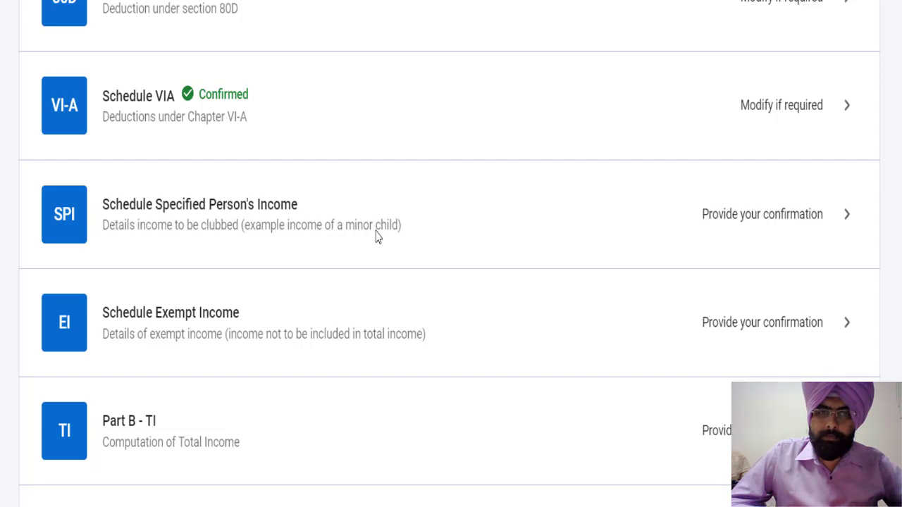
Open Schedule Specified Person's Income and start a new entry with the person's name and the relationship "husband"
left_click(189, 245)
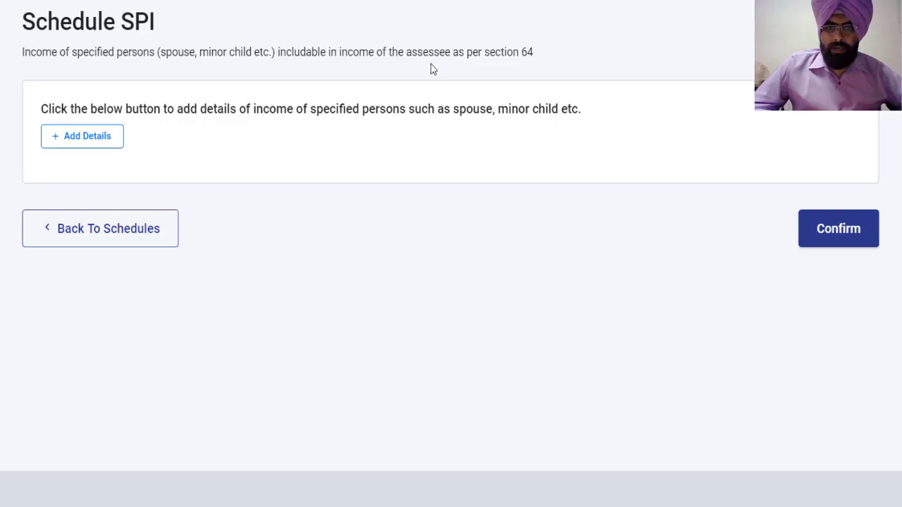
left_click(112, 143)
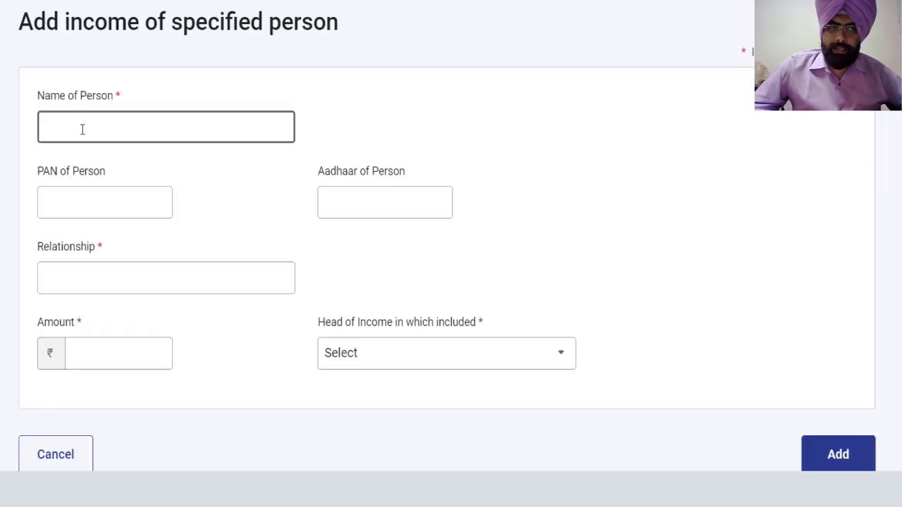
left_click(82, 129)
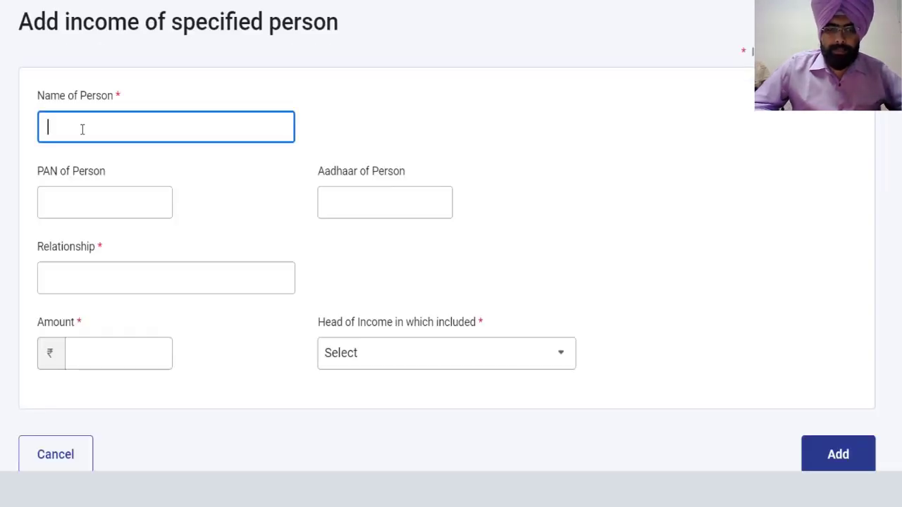
type("ram")
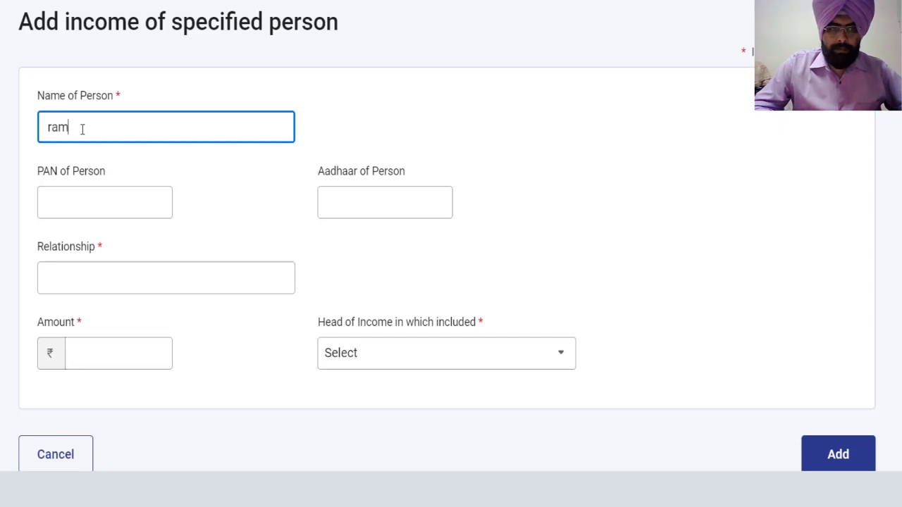
left_click(84, 271)
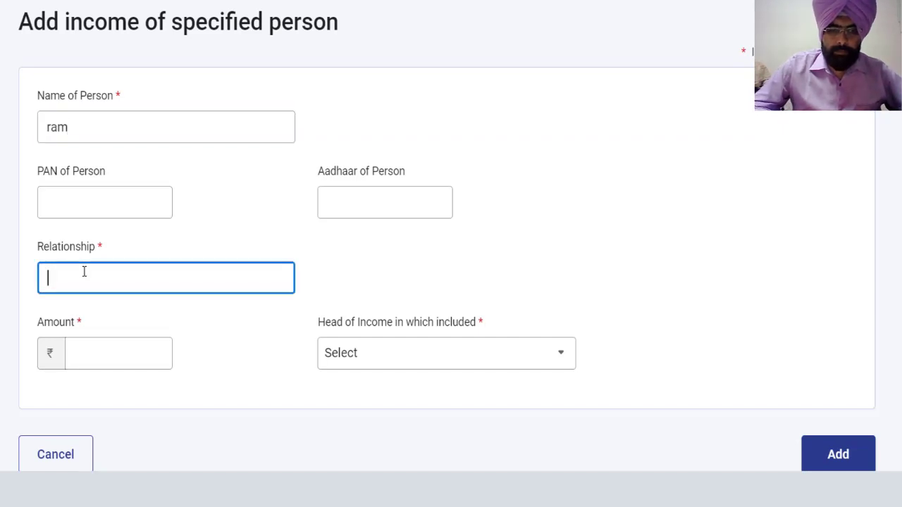
type("husband")
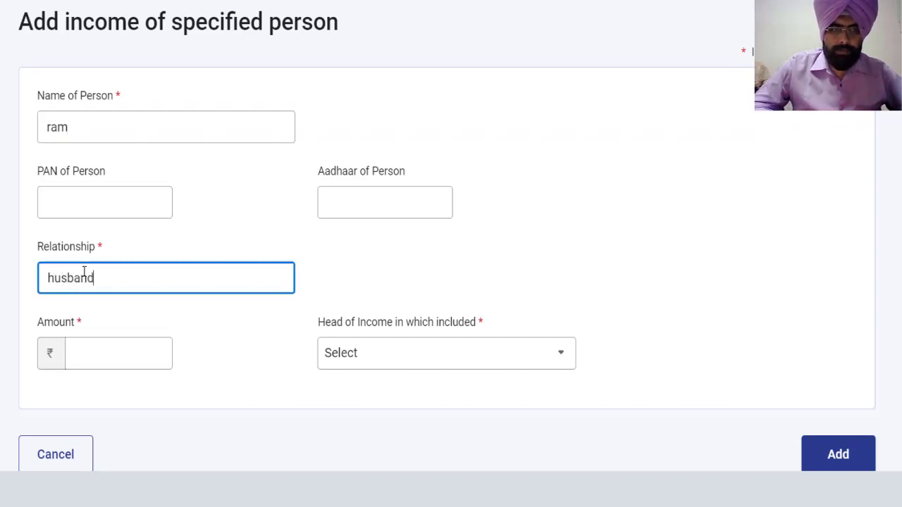
Set the specified person's income to ₹10,000 under the head Other Sources and add the entry
left_click(87, 361)
type("1")
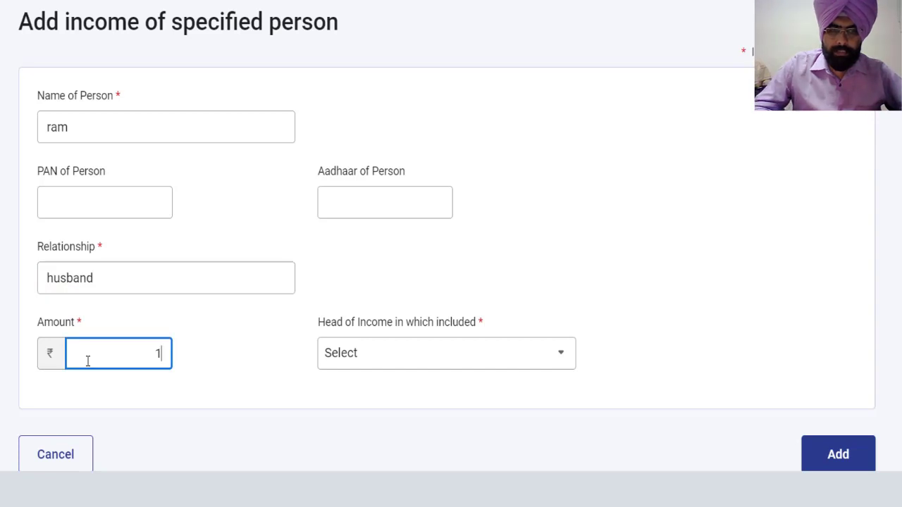
type("0000")
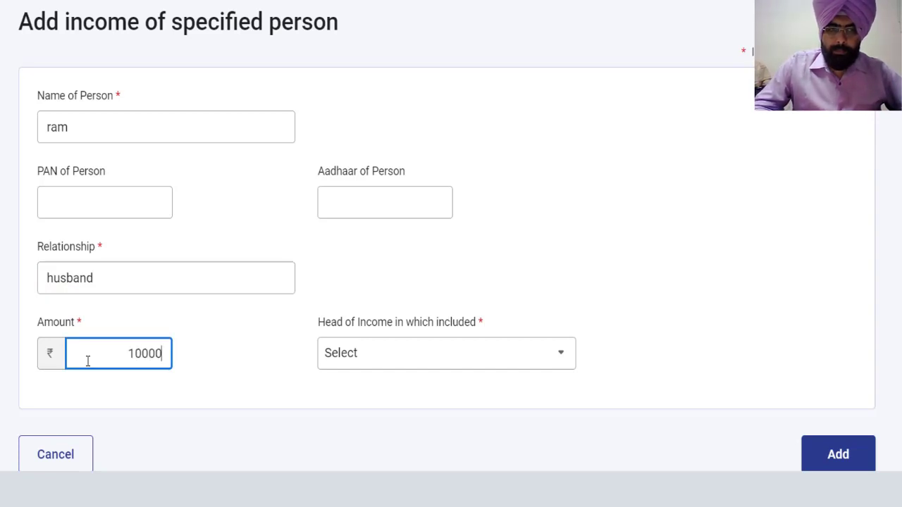
left_click(369, 361)
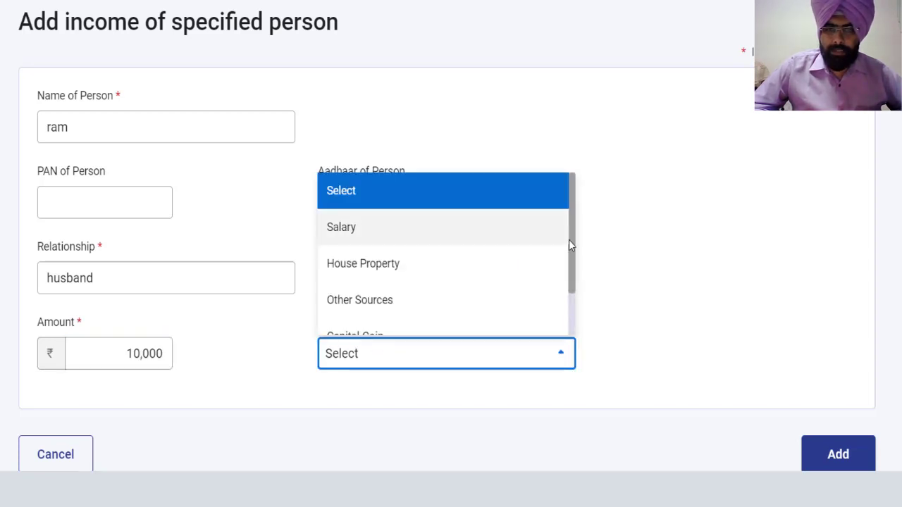
left_click(371, 303)
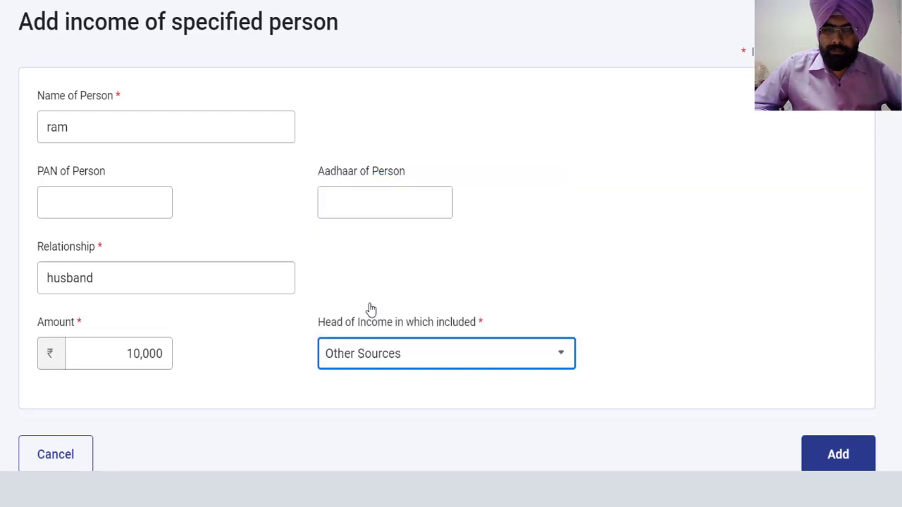
left_click(848, 458)
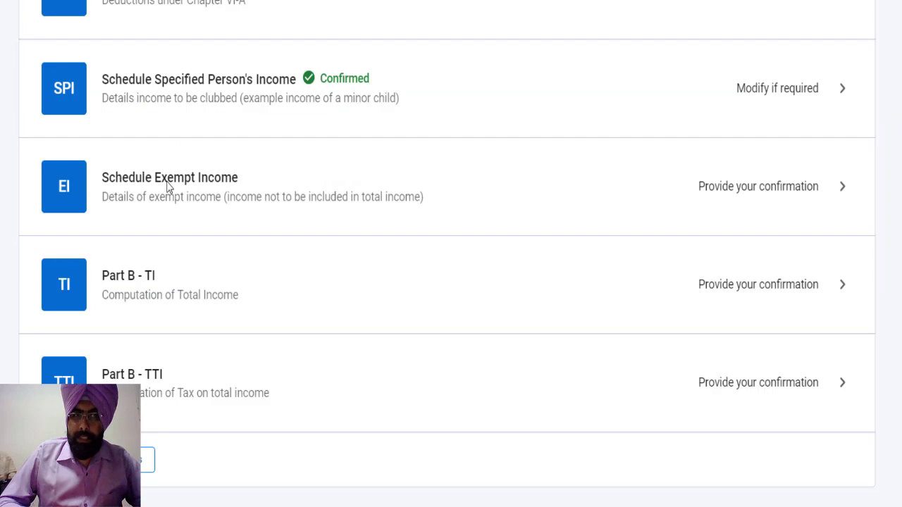
Review the agricultural, other exempt, DTAA and pass through income sections of Schedule Exempt Income without entering amounts, and confirm the schedule
left_click(167, 184)
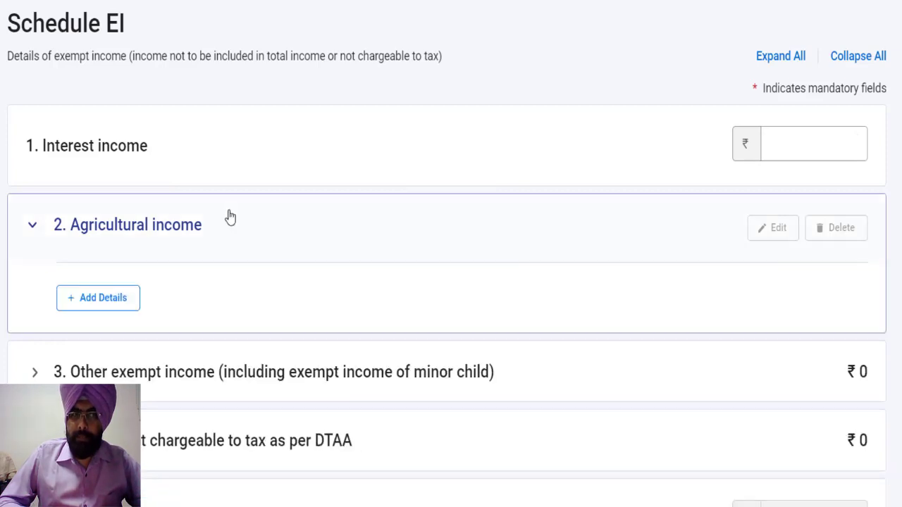
left_click(231, 216)
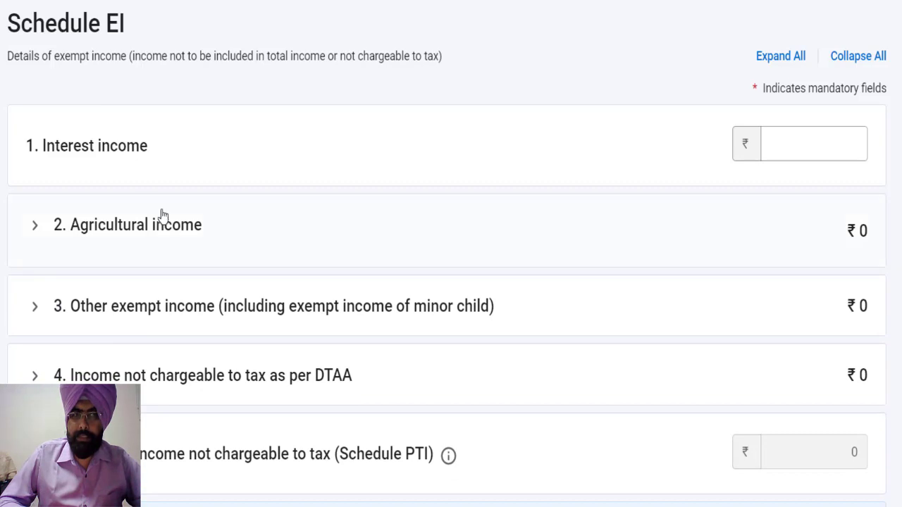
left_click(168, 231)
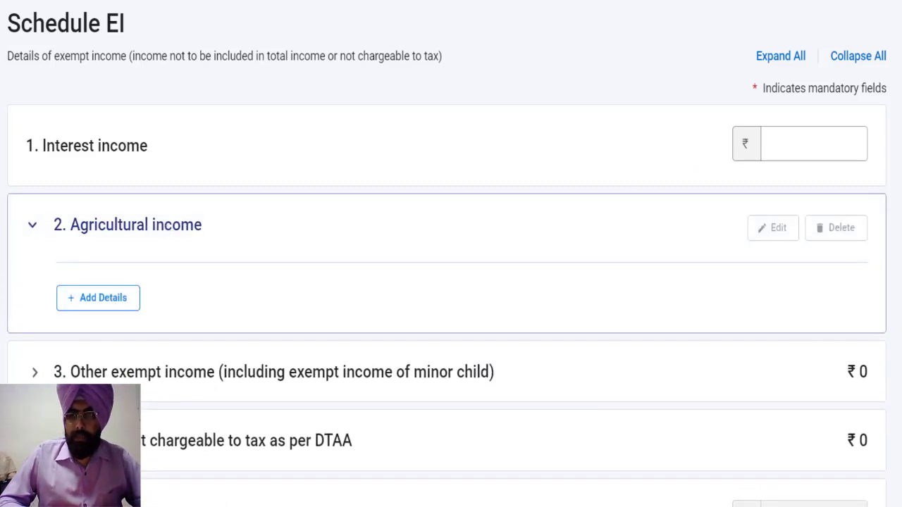
scroll(451, 282, "down", 3)
scroll(451, 282, "down", 2)
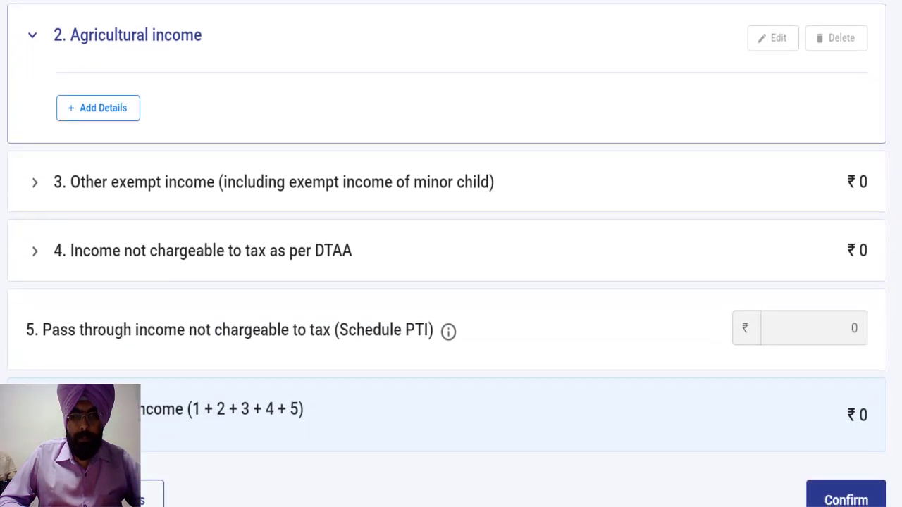
scroll(322, 150, "down", 1)
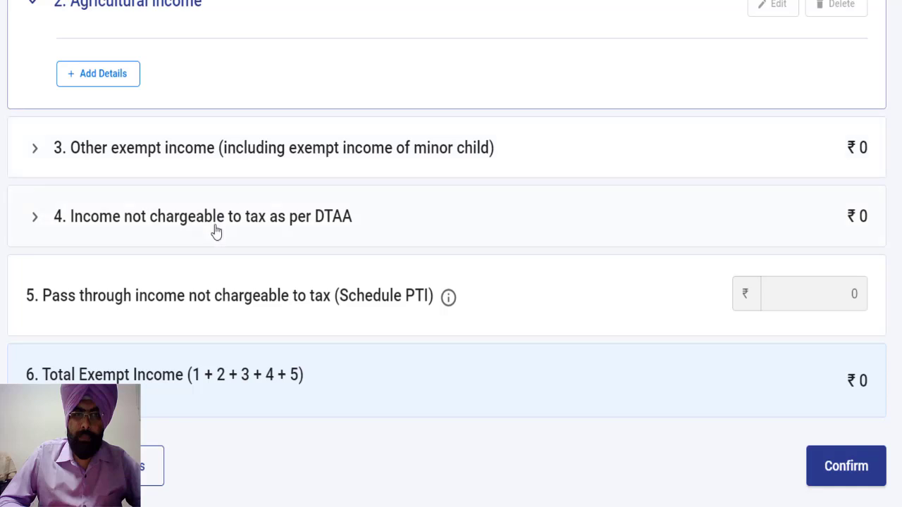
scroll(802, 317, "down", 2)
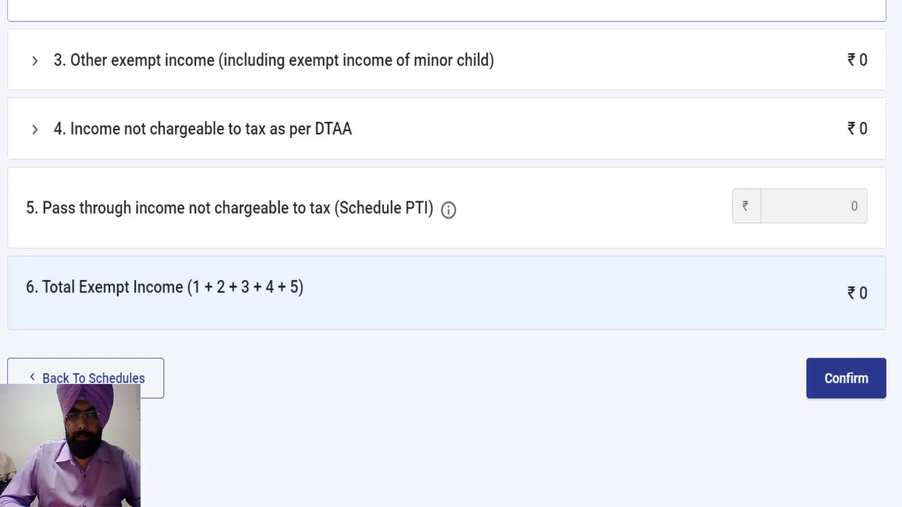
left_click(846, 379)
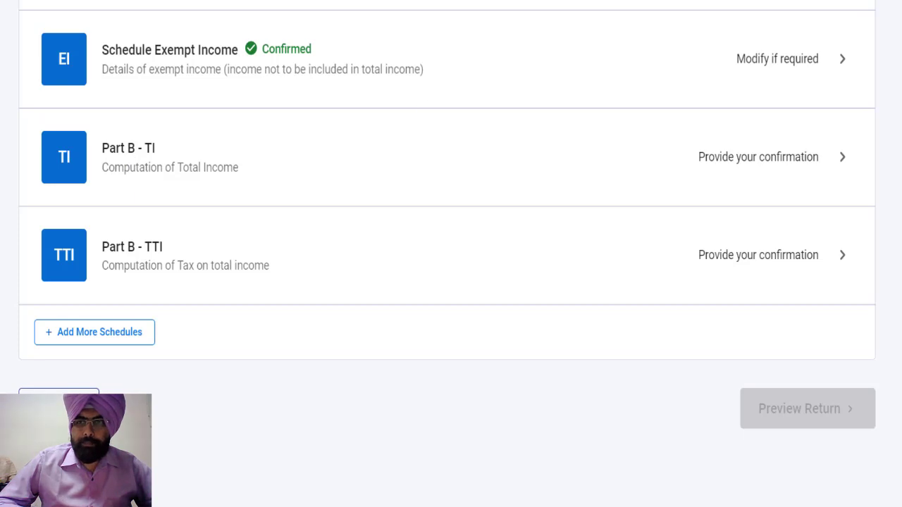
Open Part B - TI, review the computation of total income through deemed income under section 115JC, and confirm it
left_click(334, 132)
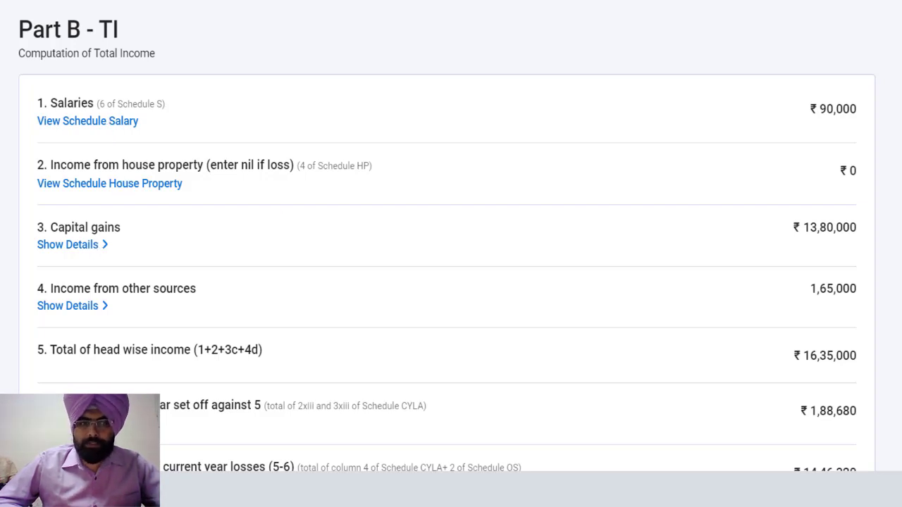
scroll(451, 254, "down", 2)
scroll(451, 254, "down", 2)
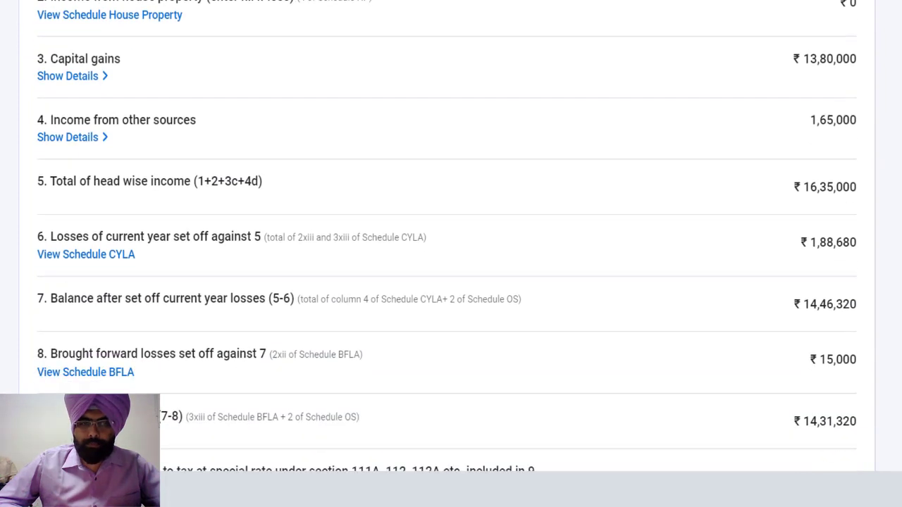
scroll(451, 254, "down", 6)
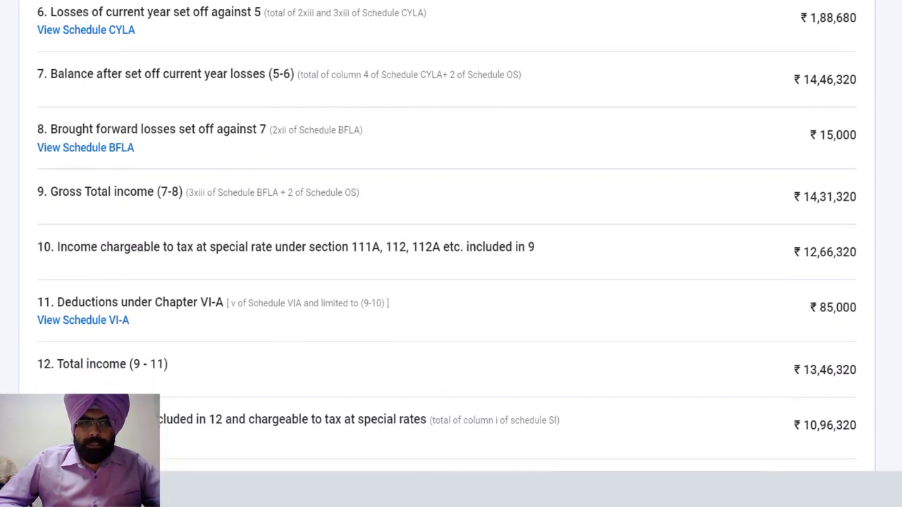
scroll(451, 253, "down", 2)
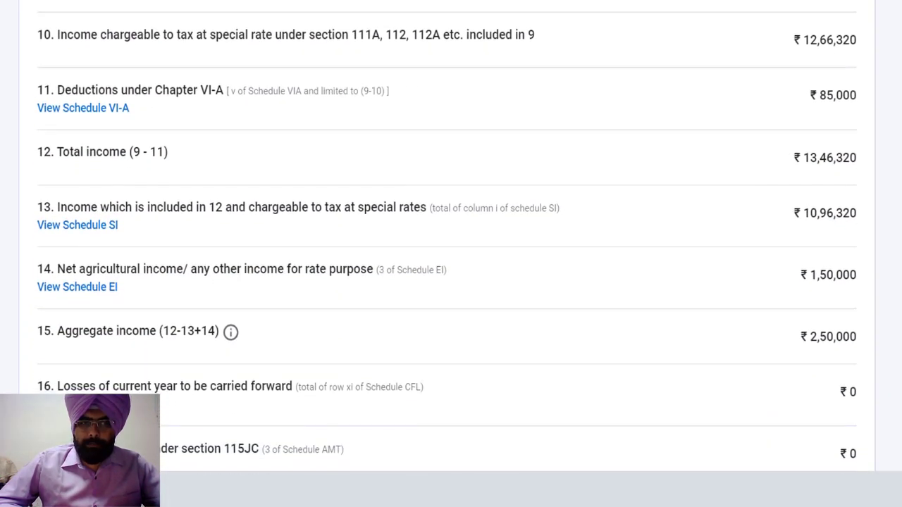
scroll(625, 466, "down", 2)
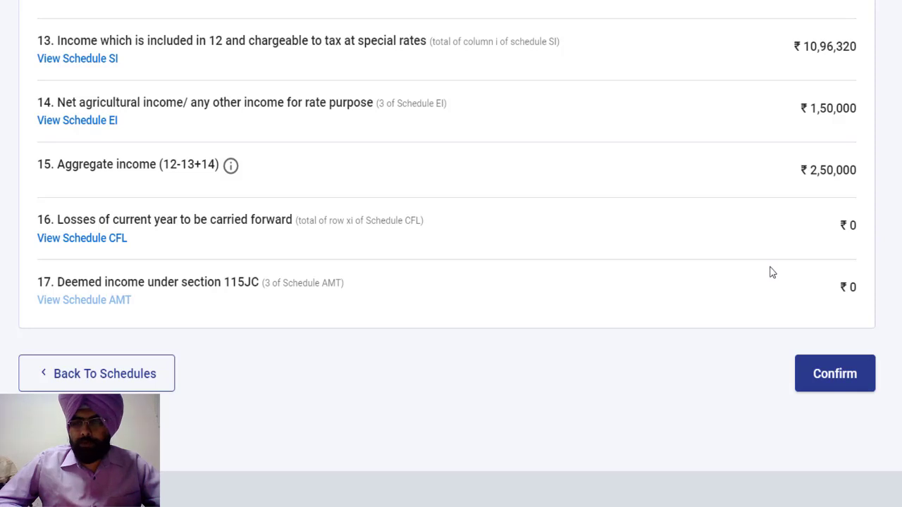
left_click(824, 379)
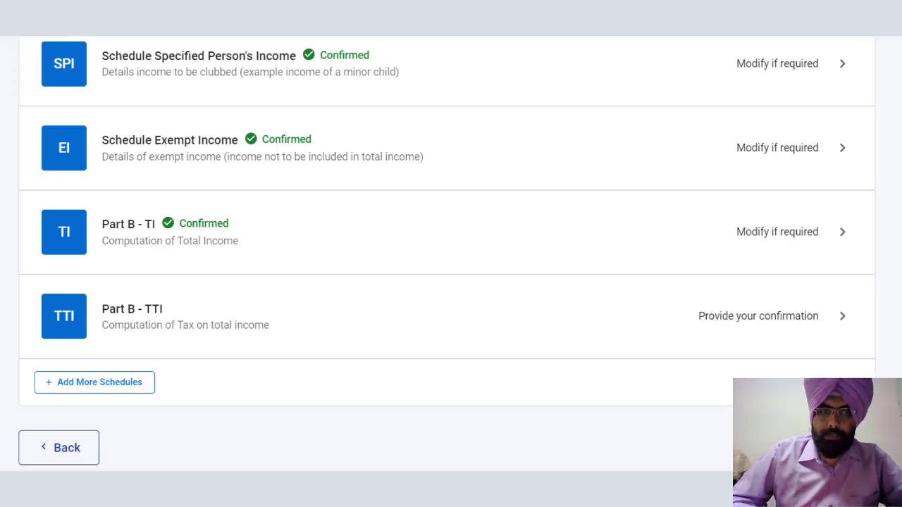
Open the selection of additional schedules and select Schedule Details Of Tax Payments in the Tax category
scroll(416, 262, "down", 3)
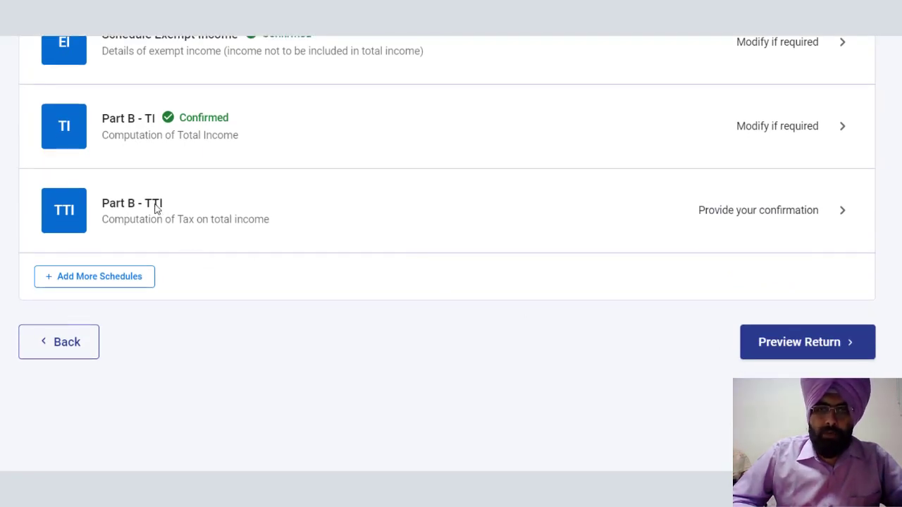
left_click(99, 279)
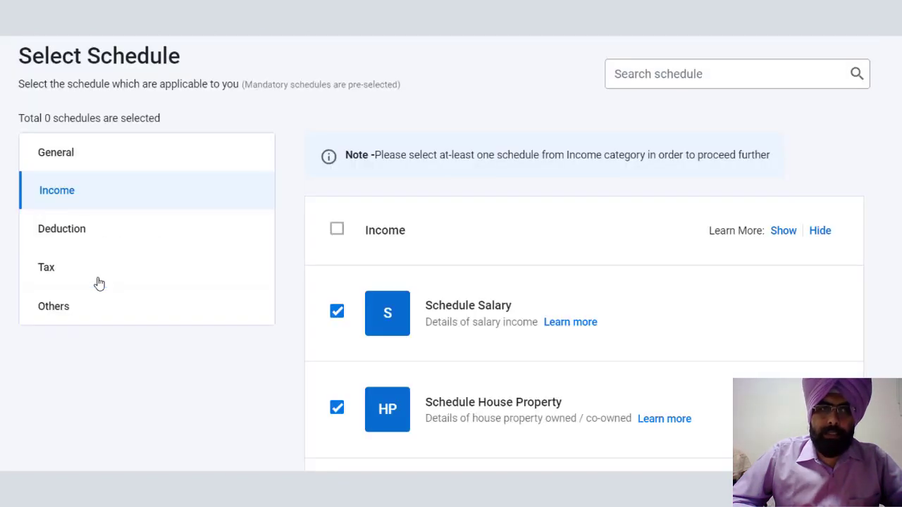
left_click(44, 275)
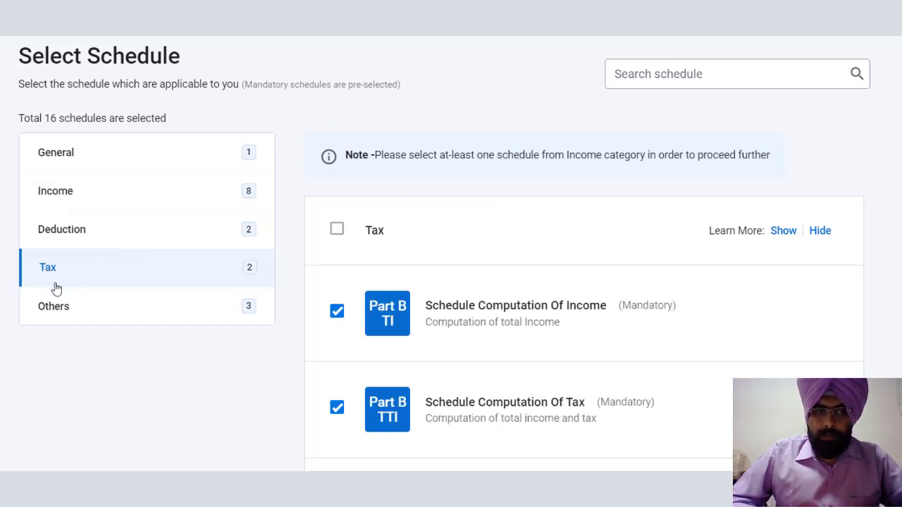
scroll(451, 254, "down", 4)
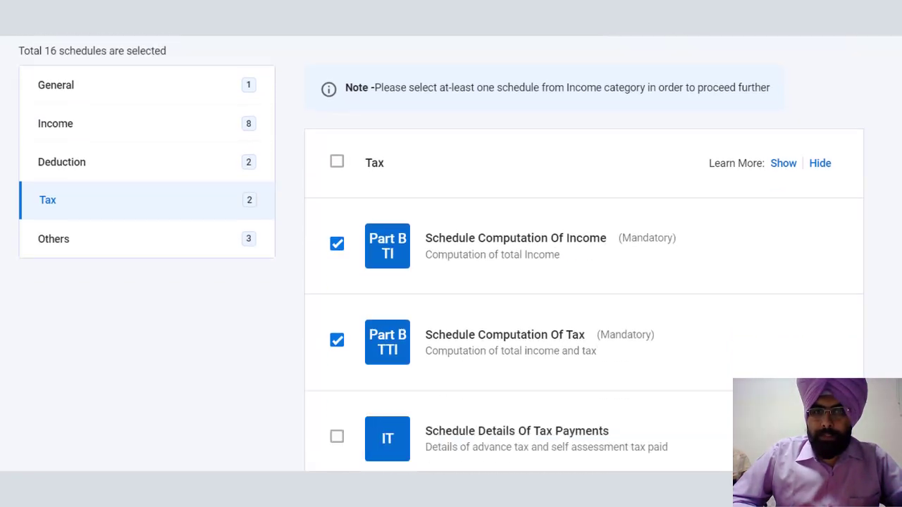
scroll(677, 301, "down", 1)
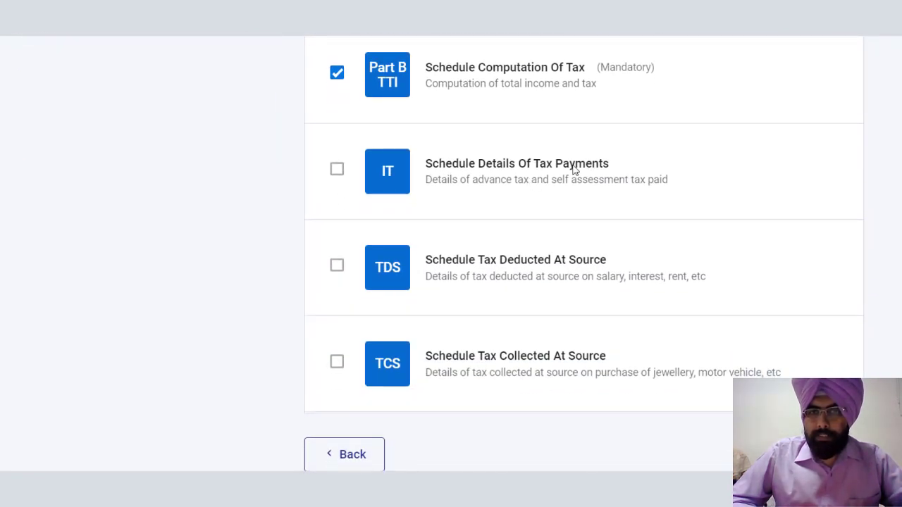
left_click(336, 171)
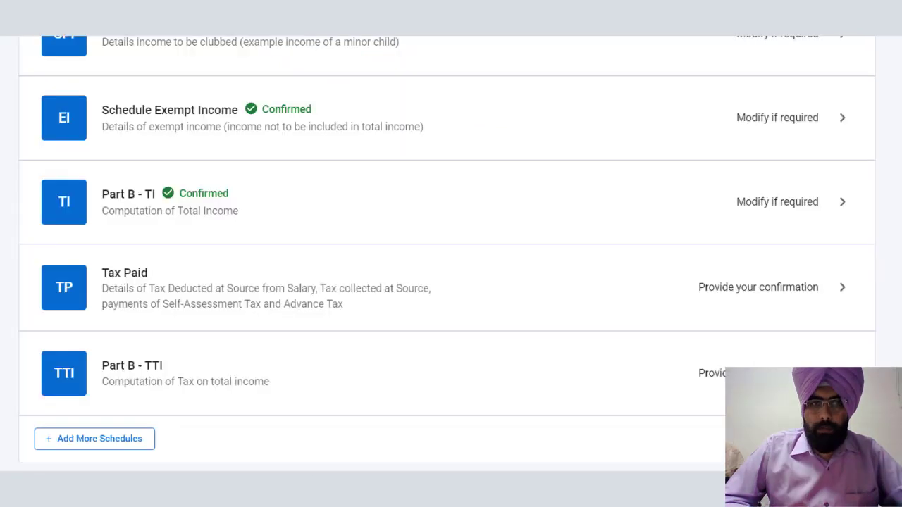
Open the Tax Paid schedule and expand all sections to review TDS, TCS, advance tax and self assessment tax without entering details
scroll(425, 302, "down", 2)
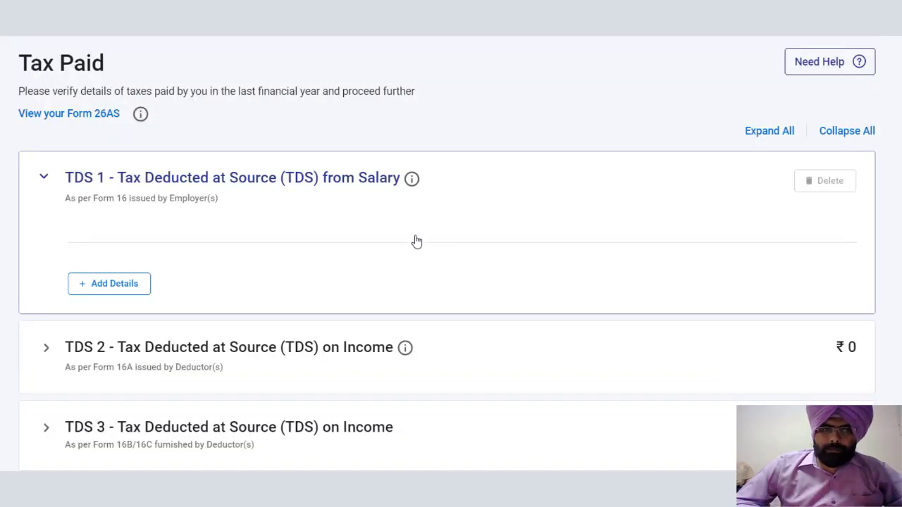
scroll(448, 254, "down", 3)
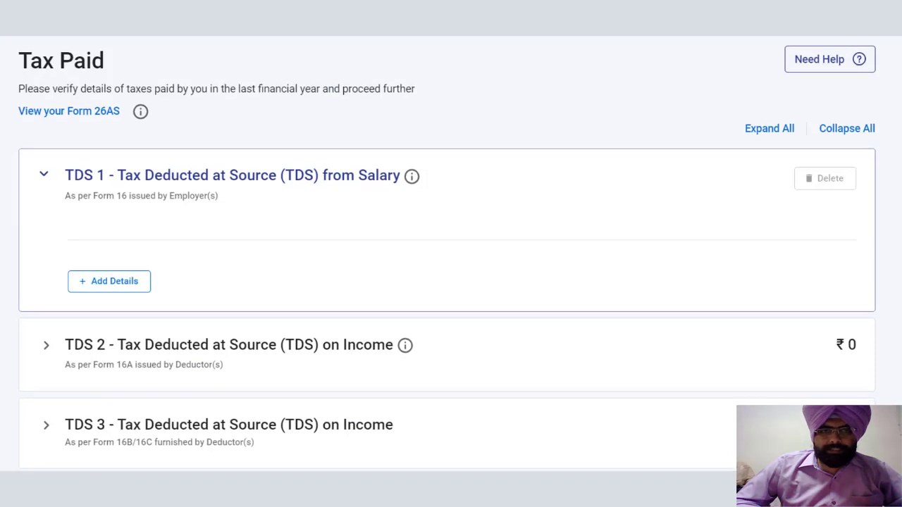
scroll(343, 209, "down", 2)
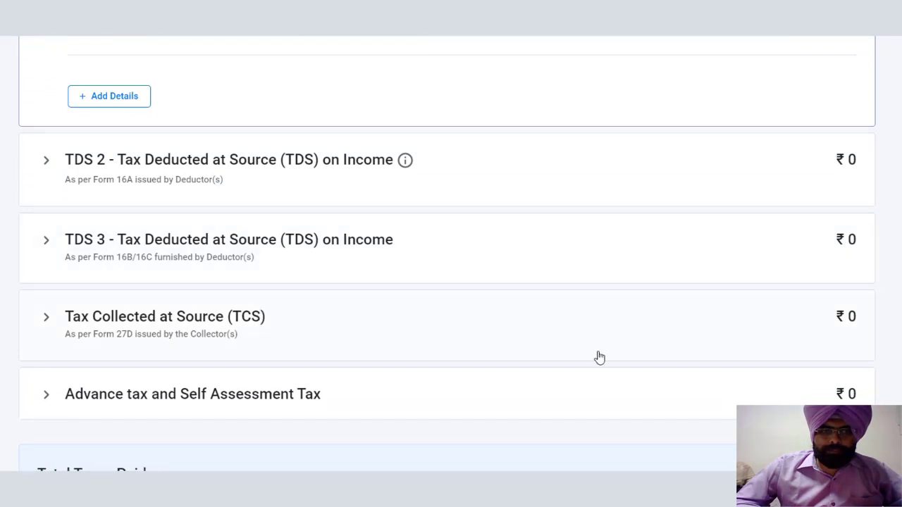
scroll(117, 298, "down", 3)
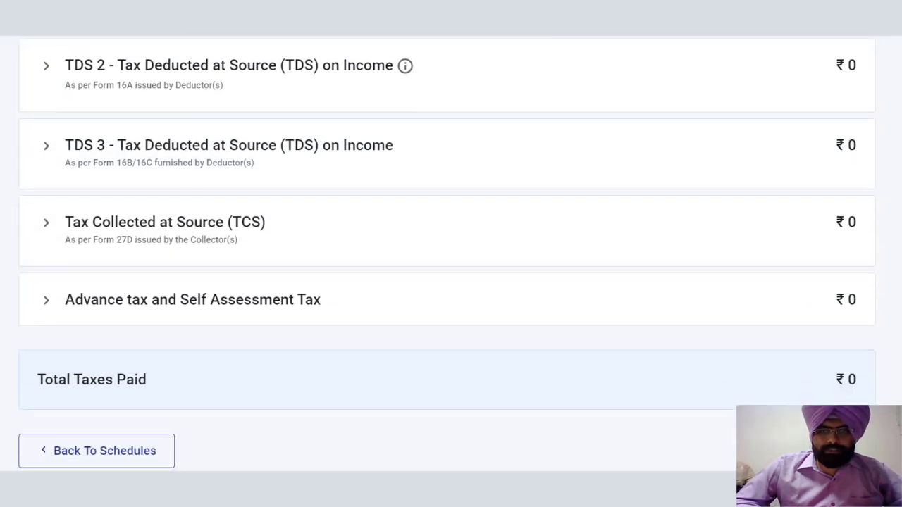
left_click(49, 303)
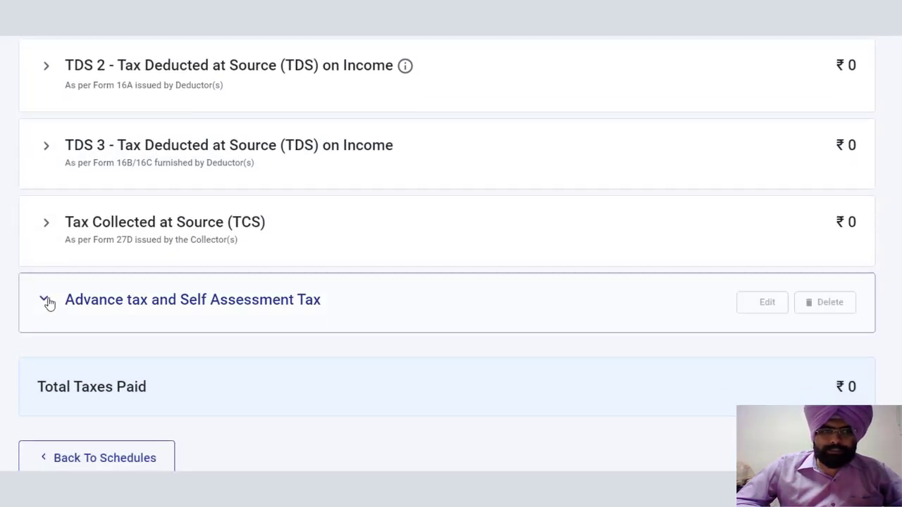
scroll(78, 307, "down", 2)
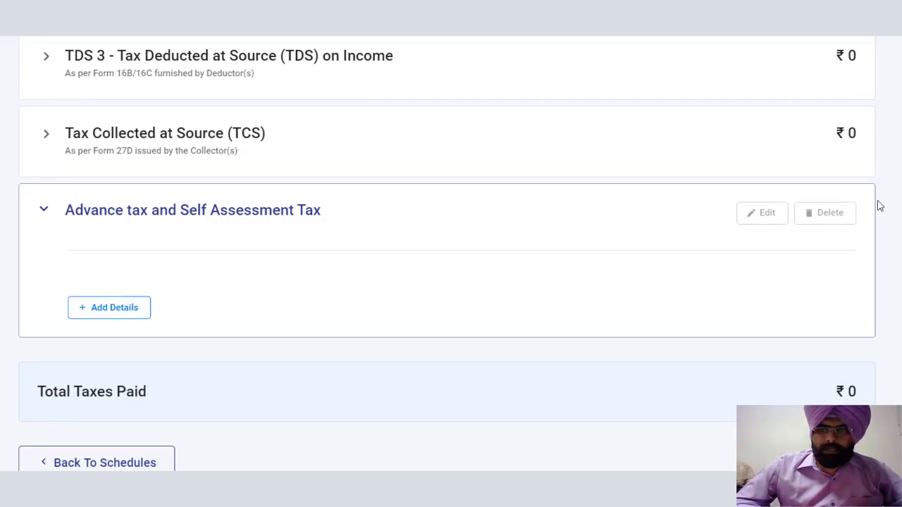
scroll(451, 275, "up", 4)
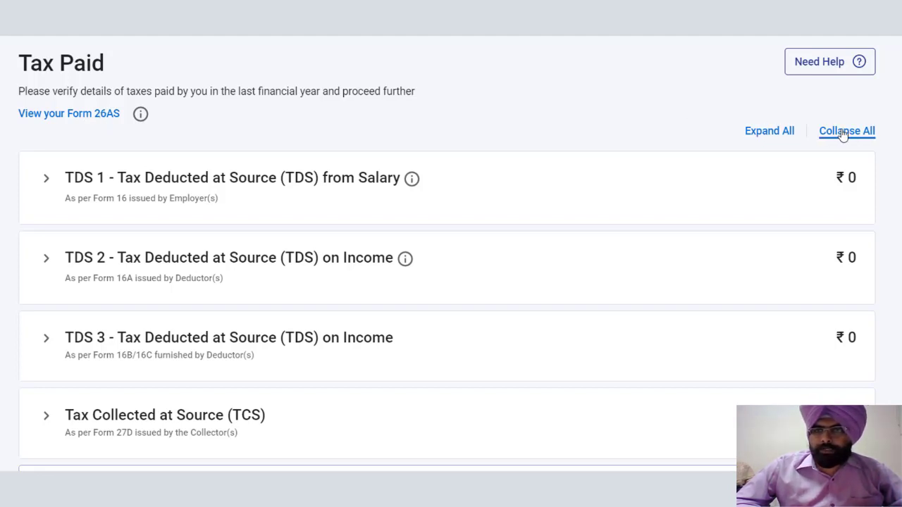
left_click(780, 132)
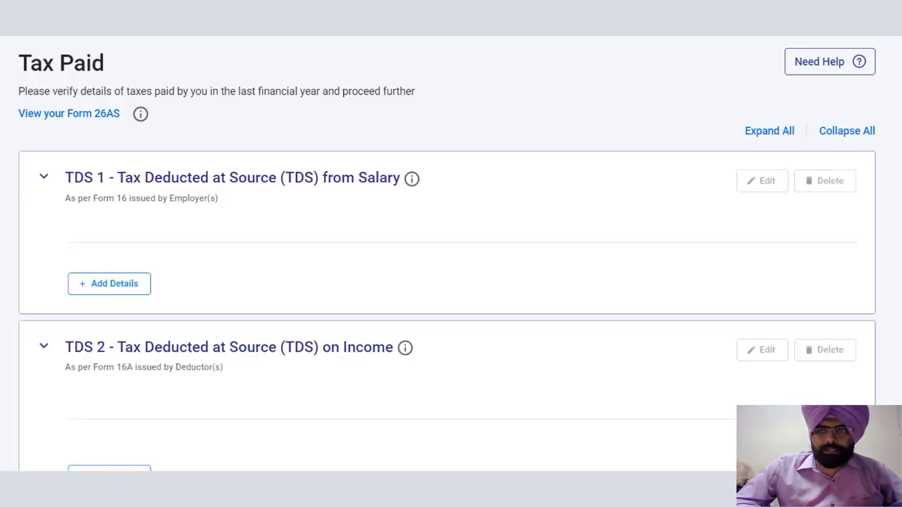
scroll(447, 274, "down", 8)
scroll(447, 275, "down", 3)
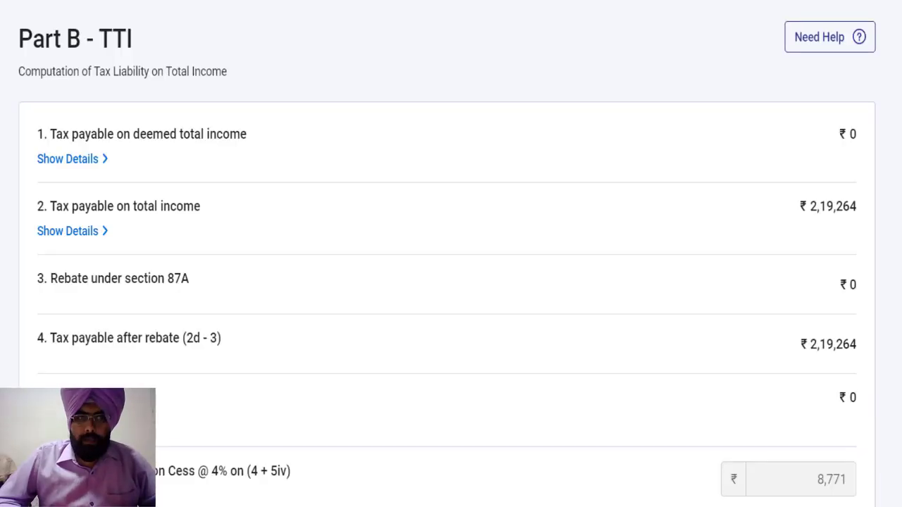
In Part B - TTI, expand the tax payable on total income and examine the rebate, surcharge, cess and gross tax lines
scroll(447, 253, "down", 3)
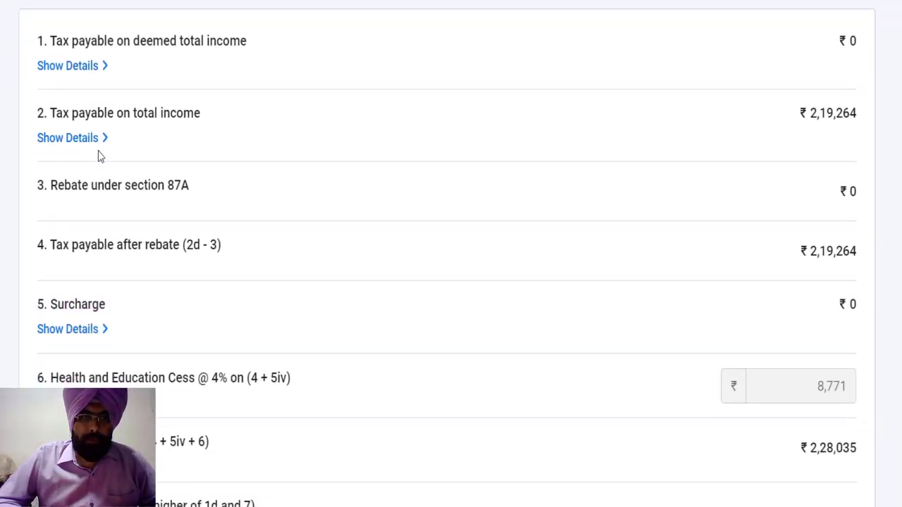
left_click(79, 140)
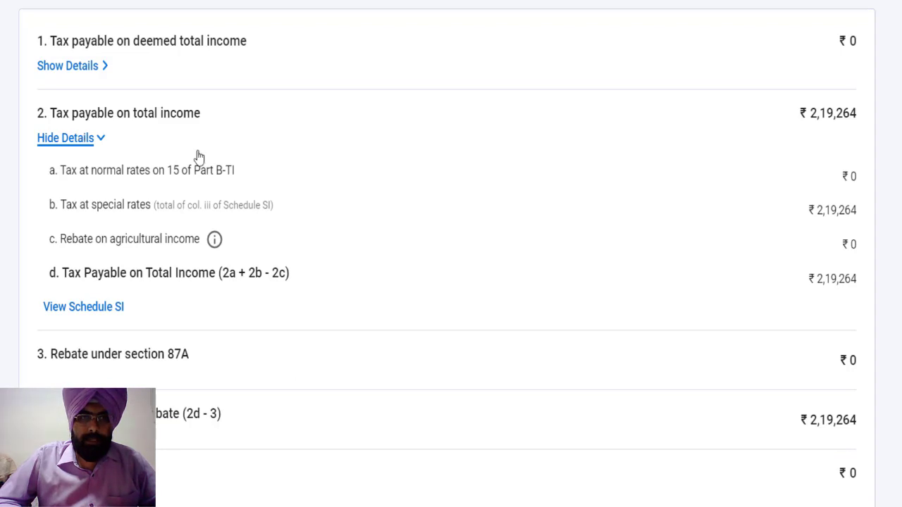
scroll(884, 150, "down", 3)
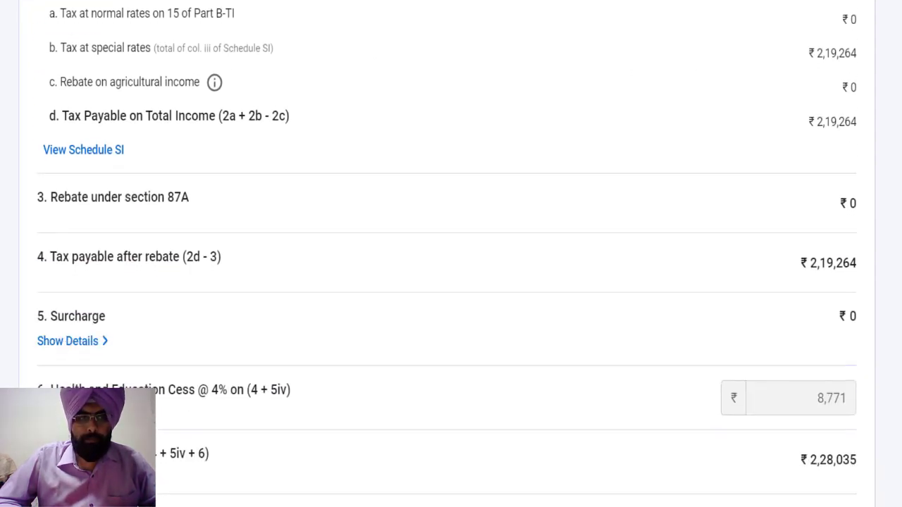
scroll(447, 254, "down", 1)
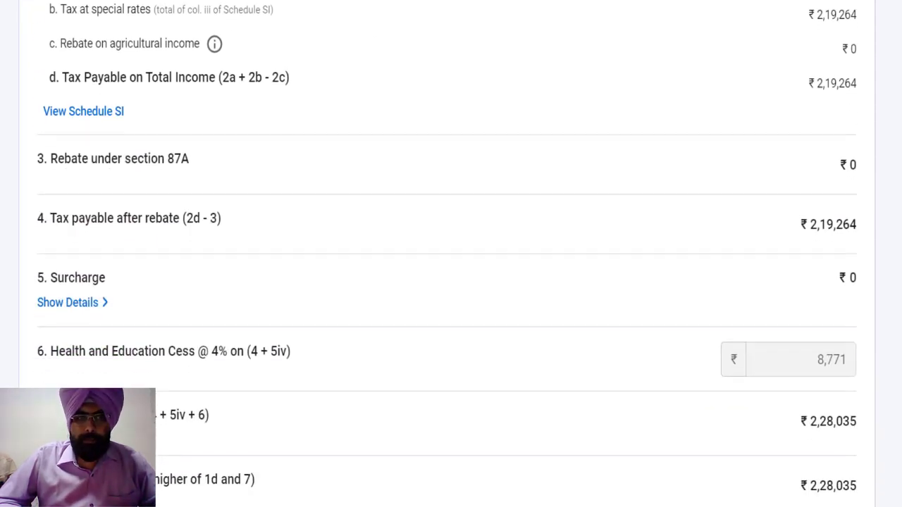
scroll(447, 254, "down", 2)
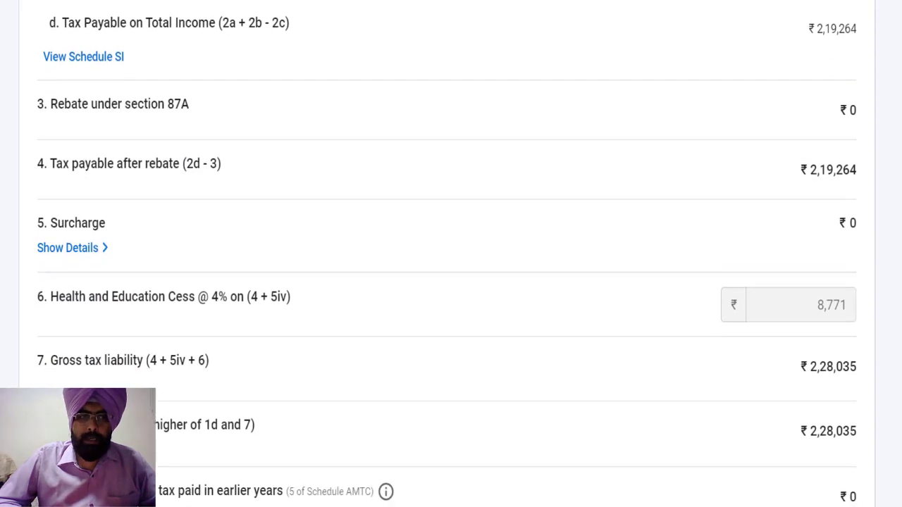
scroll(447, 253, "down", 3)
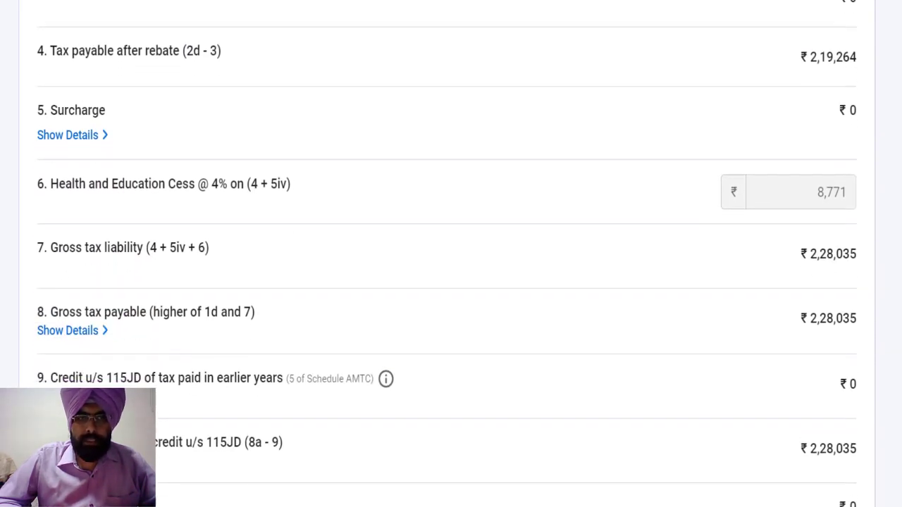
scroll(447, 254, "down", 2)
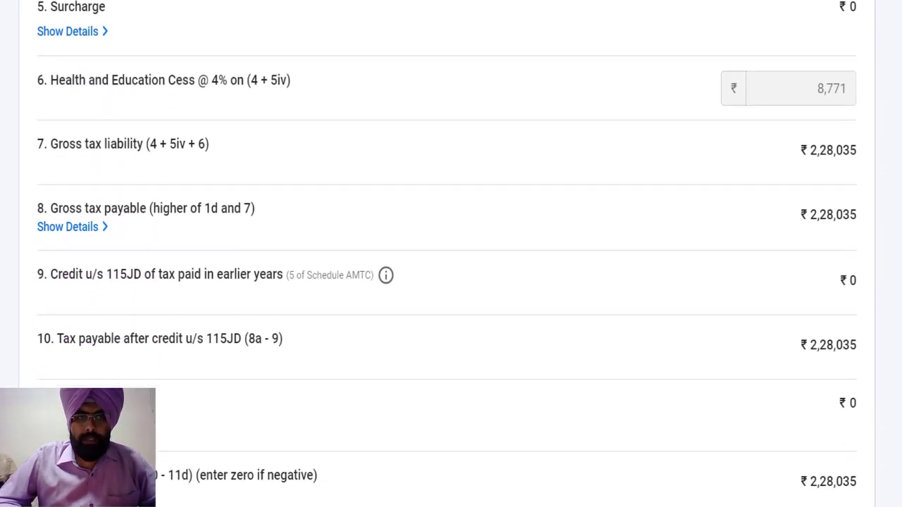
scroll(237, 282, "down", 1)
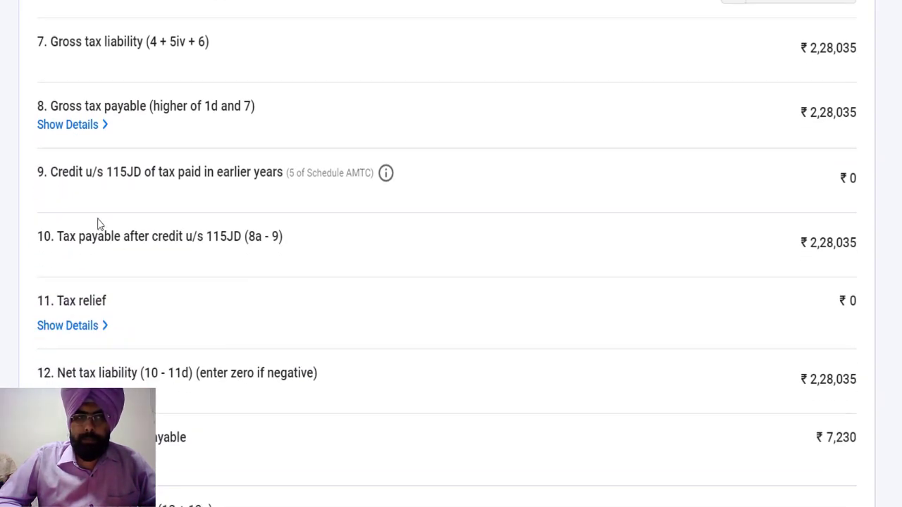
Expand the details of gross tax payable and of interest and fee payable, and examine the aggregate liability, taxes paid and amount payable
left_click(69, 131)
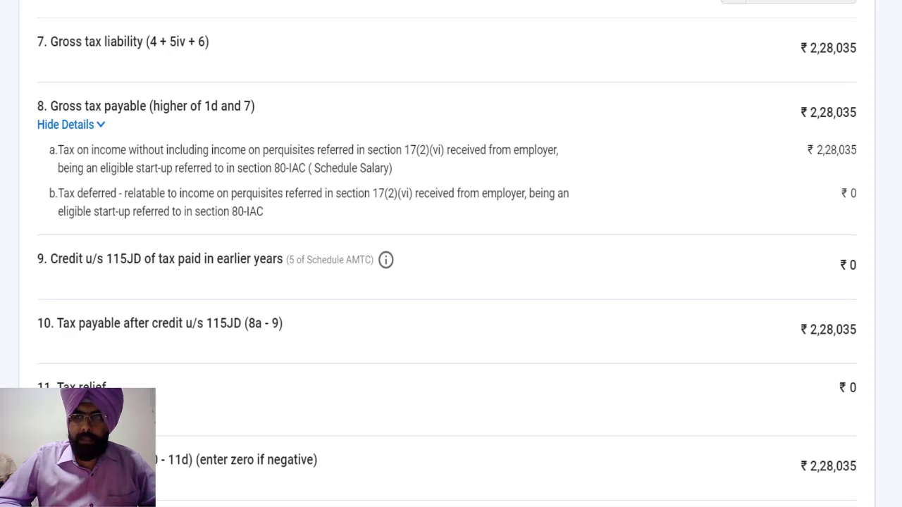
scroll(451, 254, "down", 5)
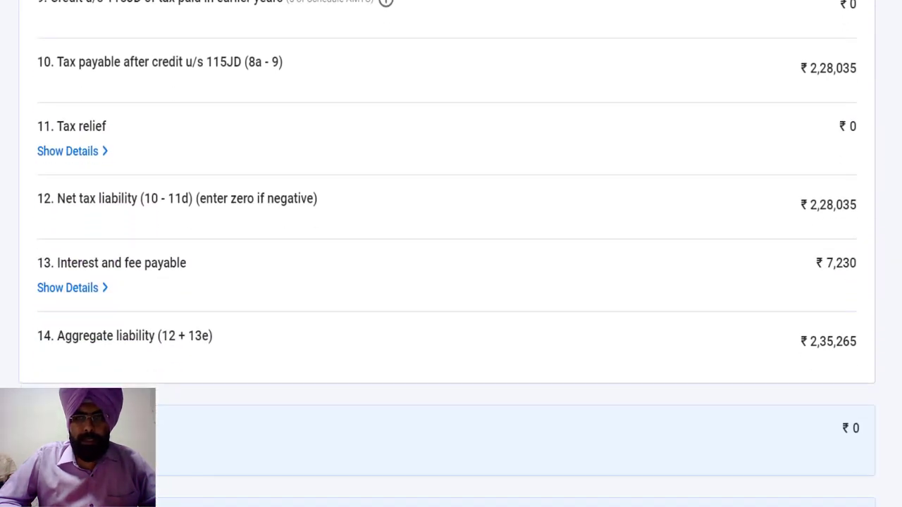
scroll(451, 253, "down", 1)
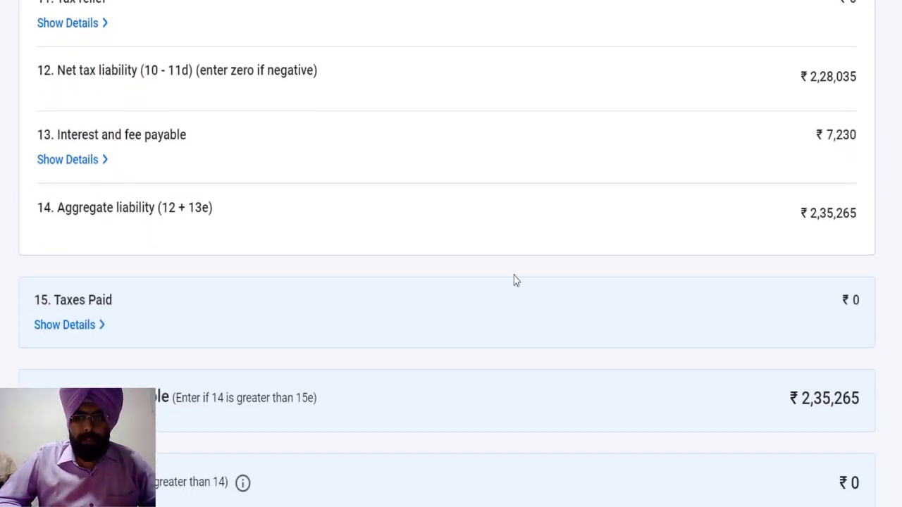
left_click(88, 161)
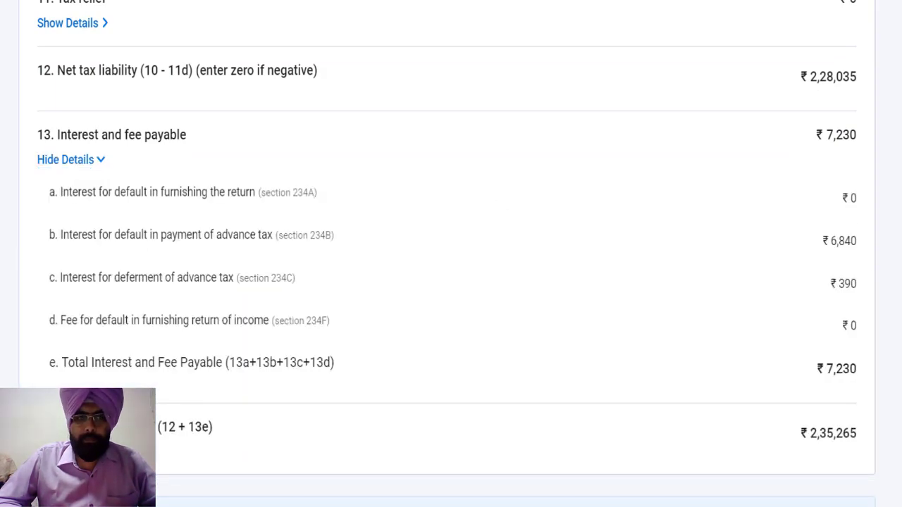
scroll(451, 254, "down", 4)
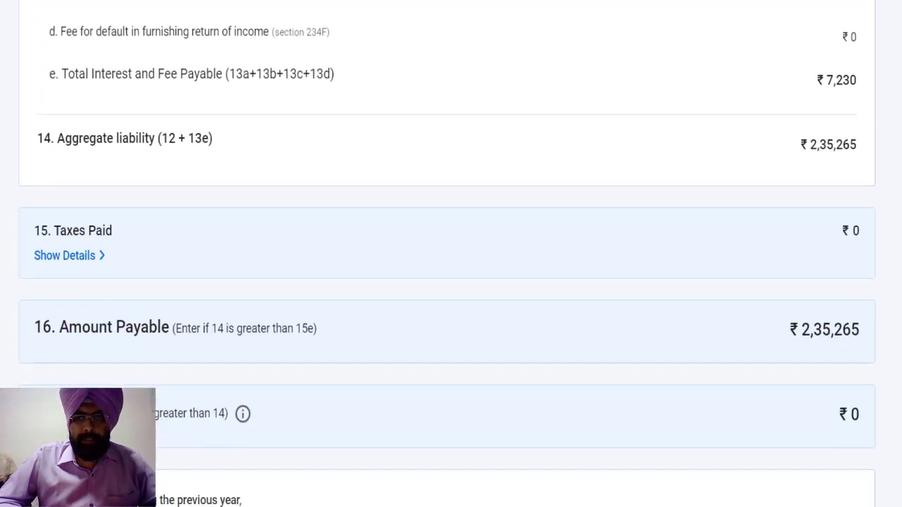
scroll(158, 271, "down", 1)
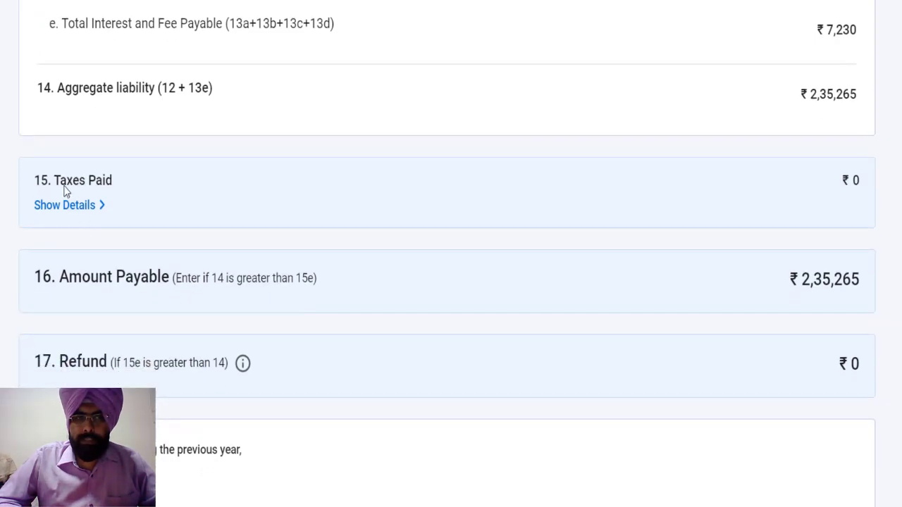
Review the breakdown of taxes paid and the foreign asset declaration in Part B - TTI, and choose to pay the amount now
left_click(72, 205)
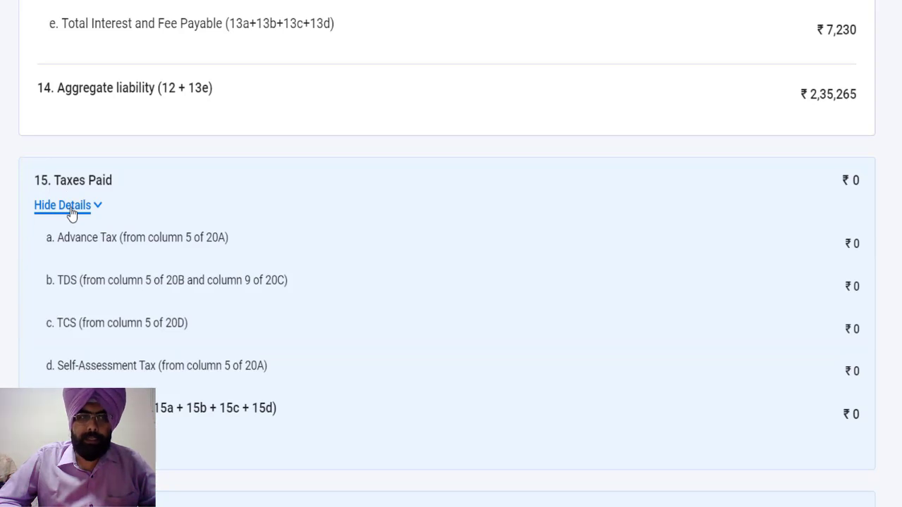
left_click(71, 210)
scroll(448, 254, "down", 2)
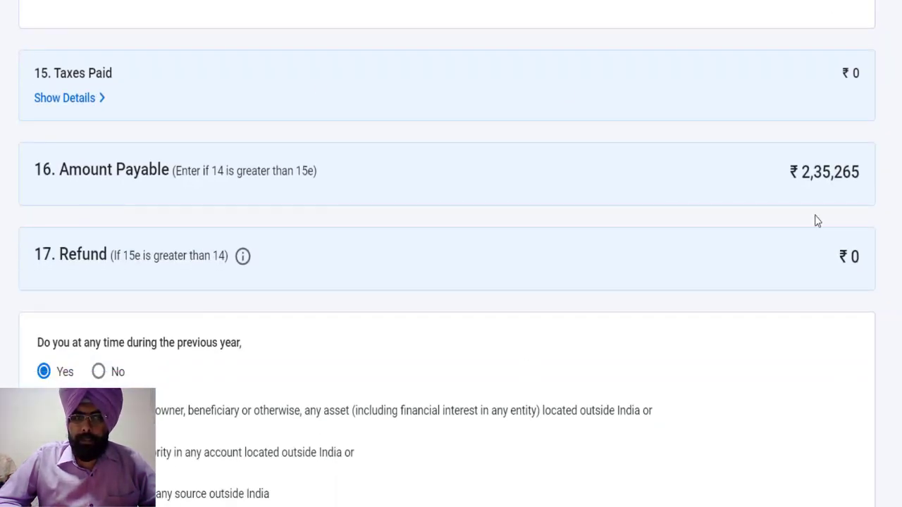
scroll(831, 418, "down", 4)
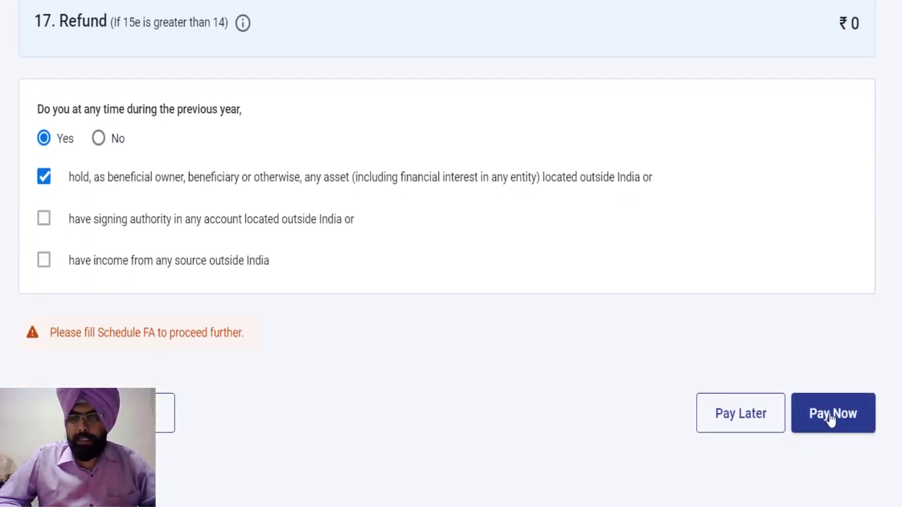
left_click(832, 415)
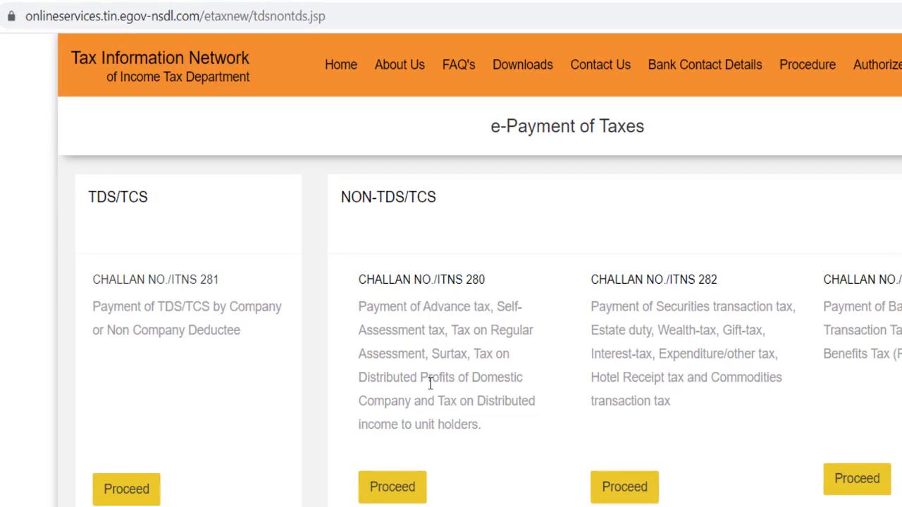
On the Tax Information Network e-payment site, open Challan No./ITNS 280 and select (0021) Income Tax (Other than Companies) and (300) Self Assessment Tax
left_click(392, 488)
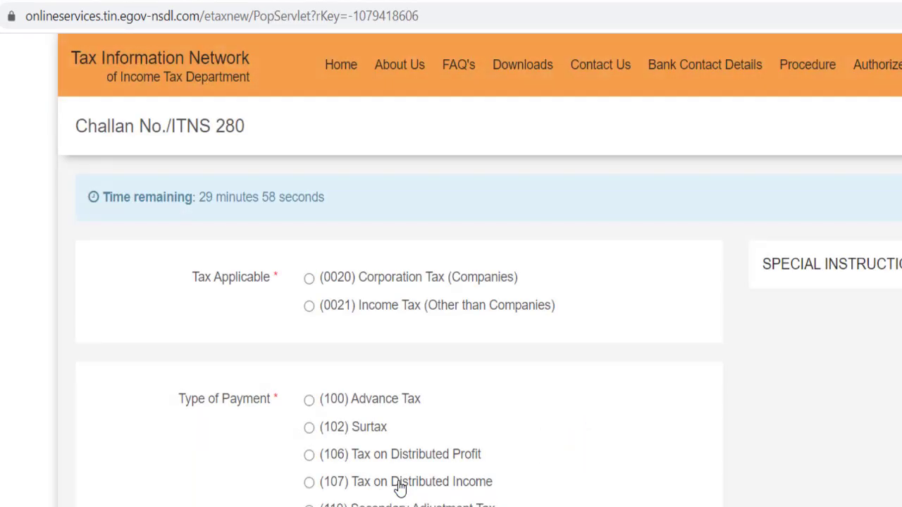
left_click(311, 307)
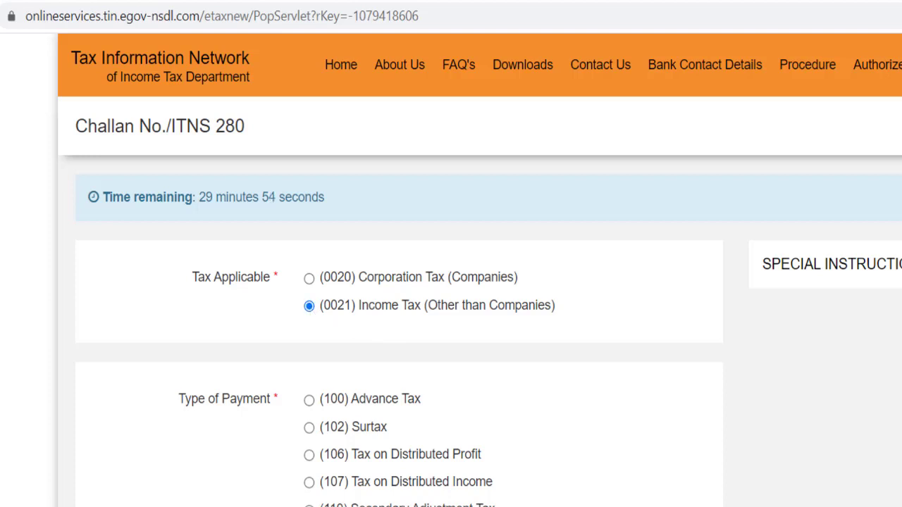
scroll(580, 193, "down", 3)
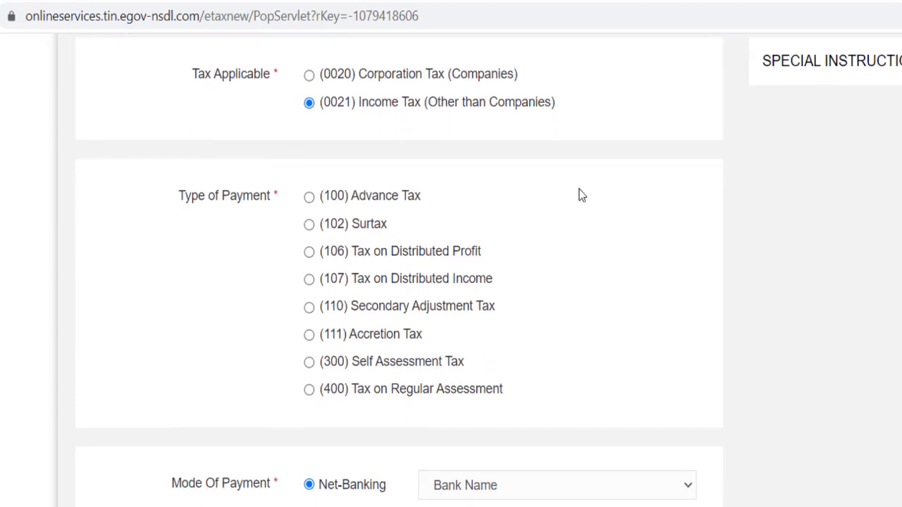
left_click(310, 364)
scroll(451, 271, "down", 4)
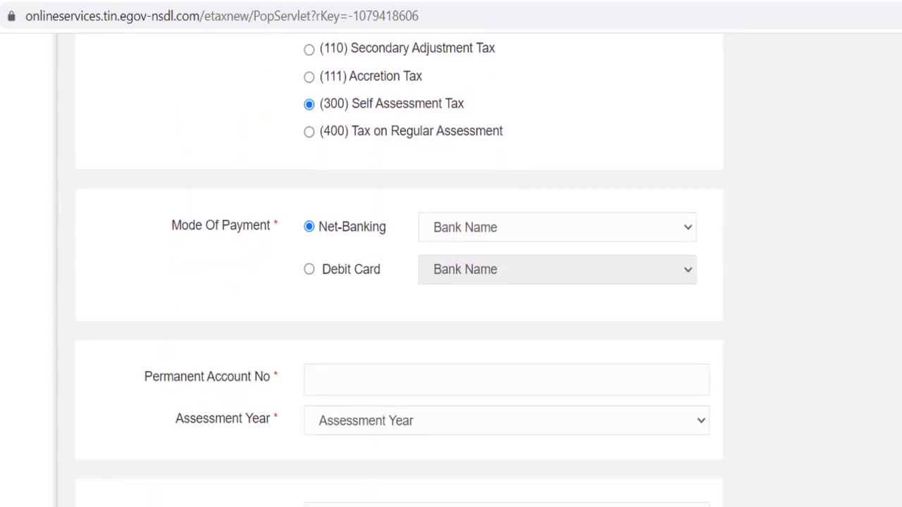
Set the challan's net-banking bank to ICICI Bank and its assessment year to 2021-22
left_click(489, 229)
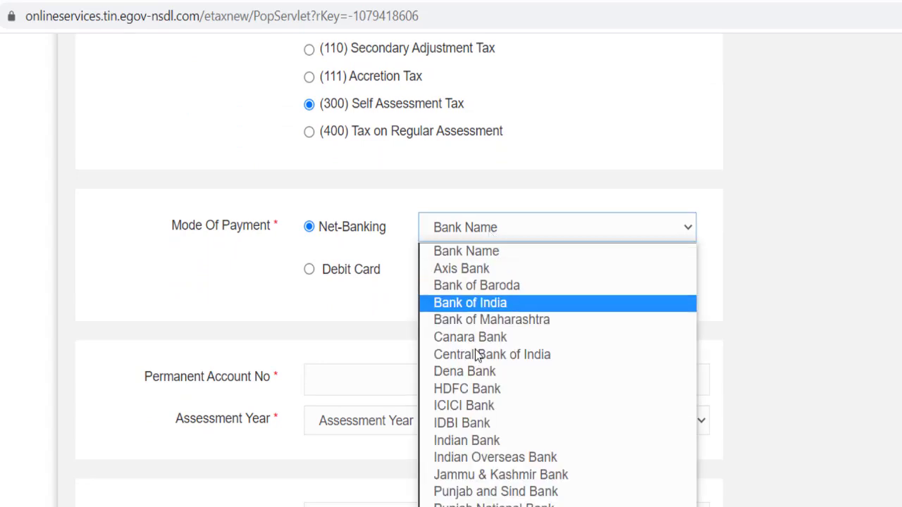
left_click(475, 406)
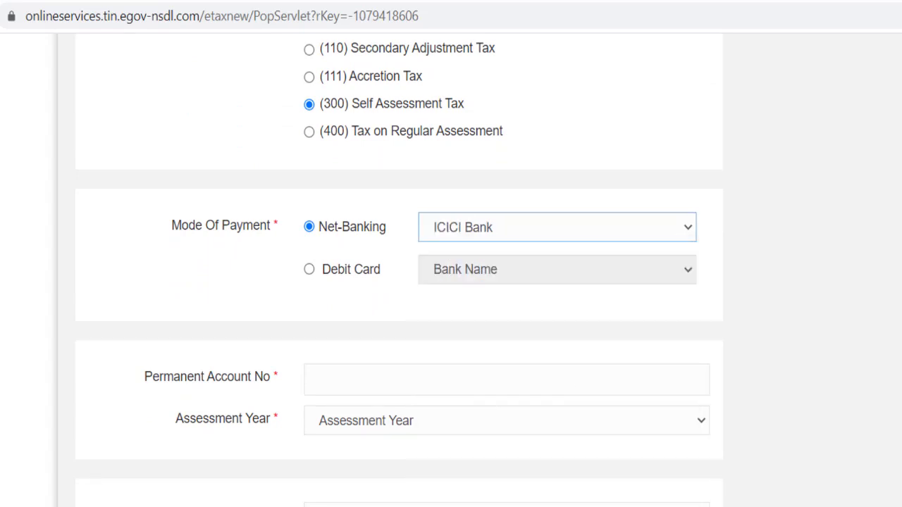
scroll(507, 304, "down", 3)
left_click(394, 240)
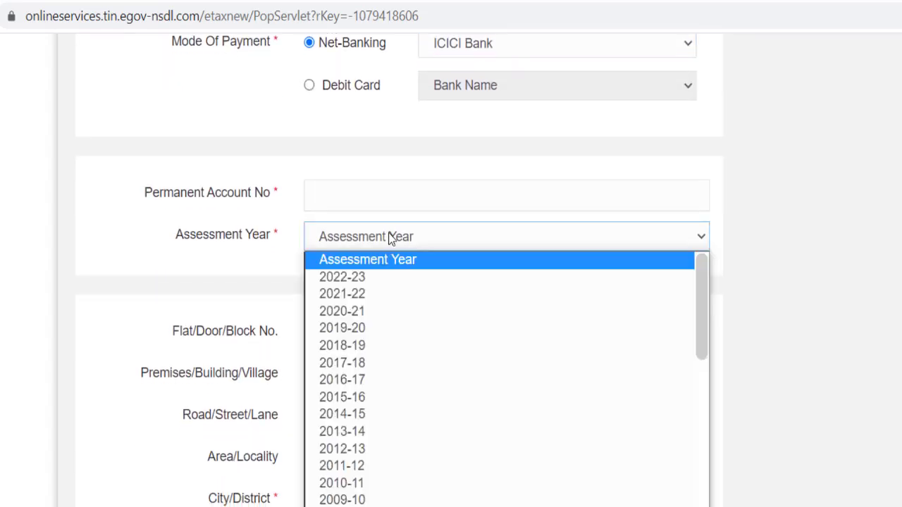
left_click(375, 299)
left_click(336, 192)
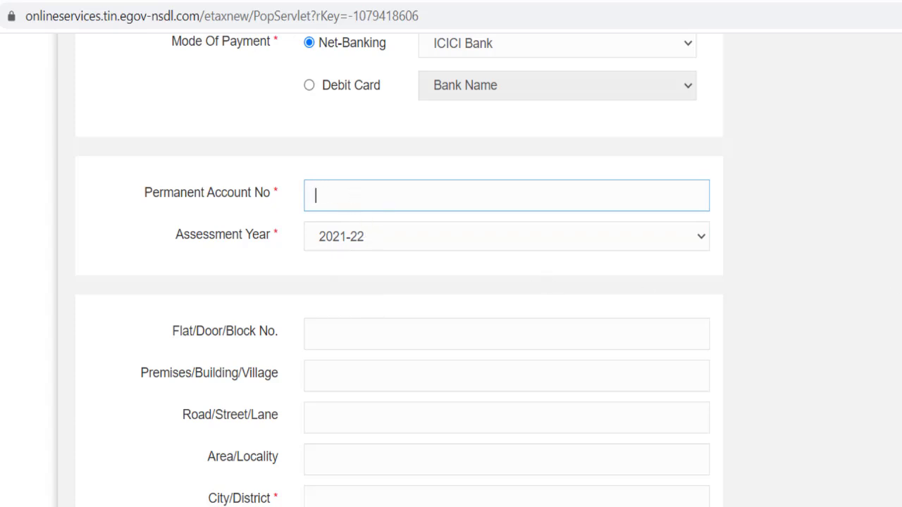
scroll(399, 282, "down", 4)
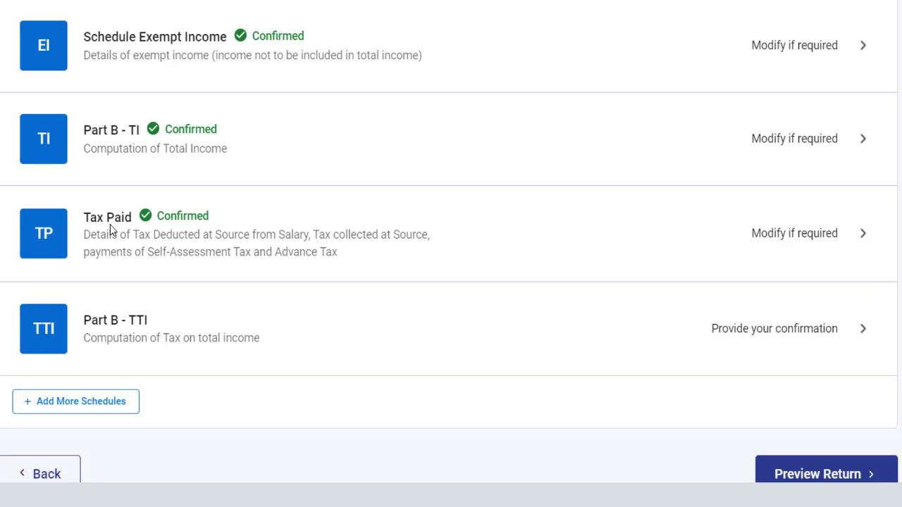
Return to the Tax Paid schedule of the return and start adding details under Advance tax and Self Assessment Tax
left_click(110, 224)
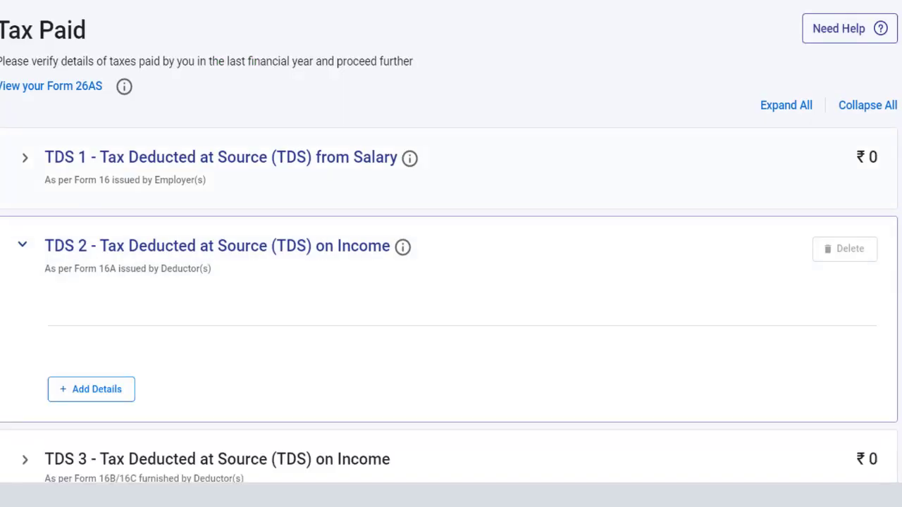
scroll(268, 355, "down", 5)
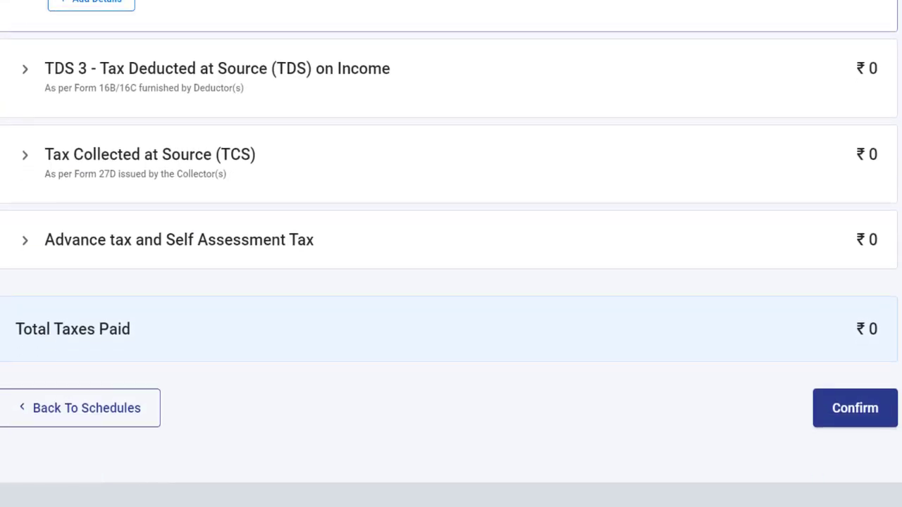
left_click(185, 236)
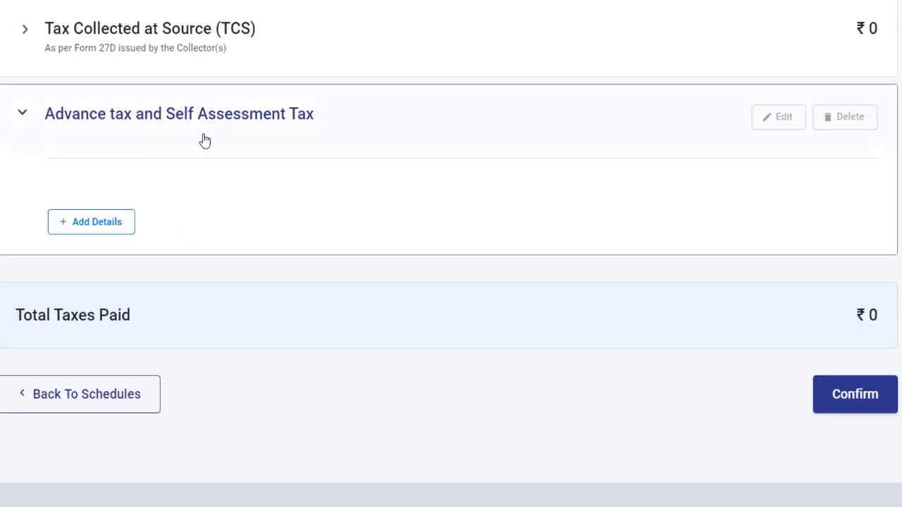
left_click(104, 229)
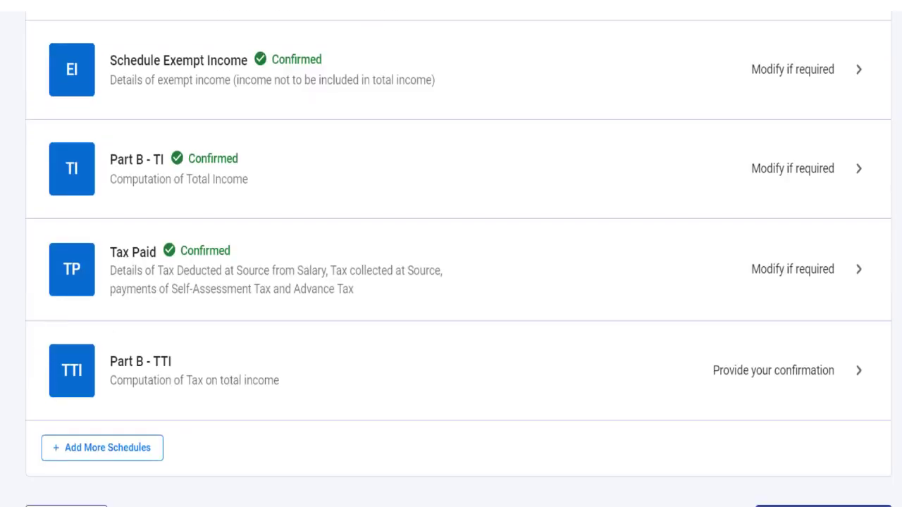
Reopen Part B - TTI, check the taxes paid and amount payable, and go through the return preview to the submission page
scroll(680, 368, "down", 1)
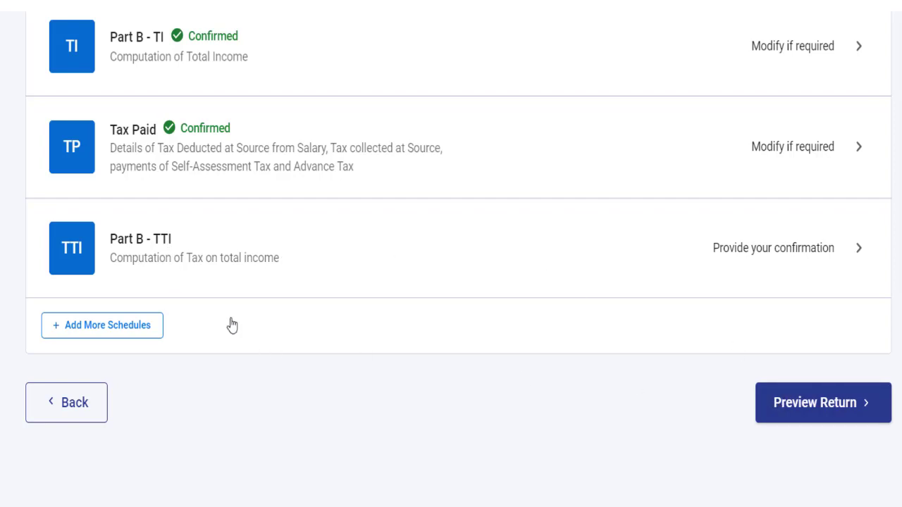
left_click(167, 257)
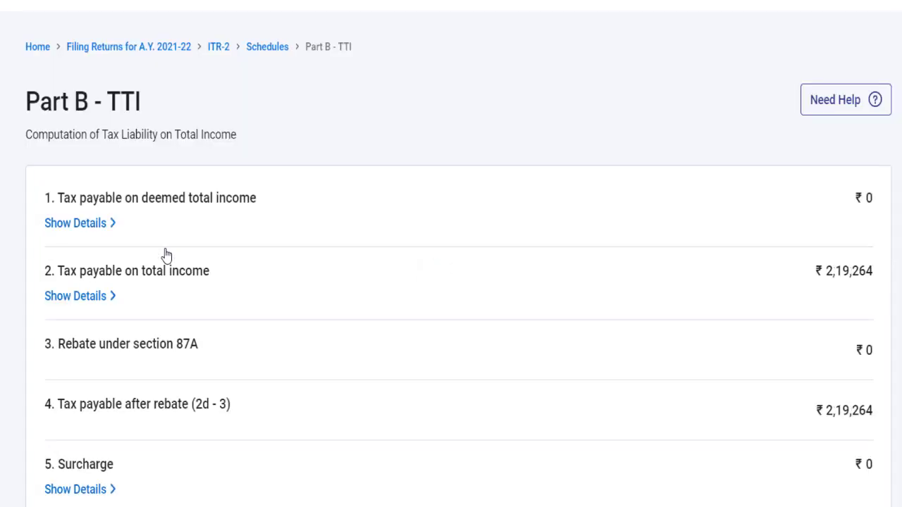
scroll(419, 262, "down", 10)
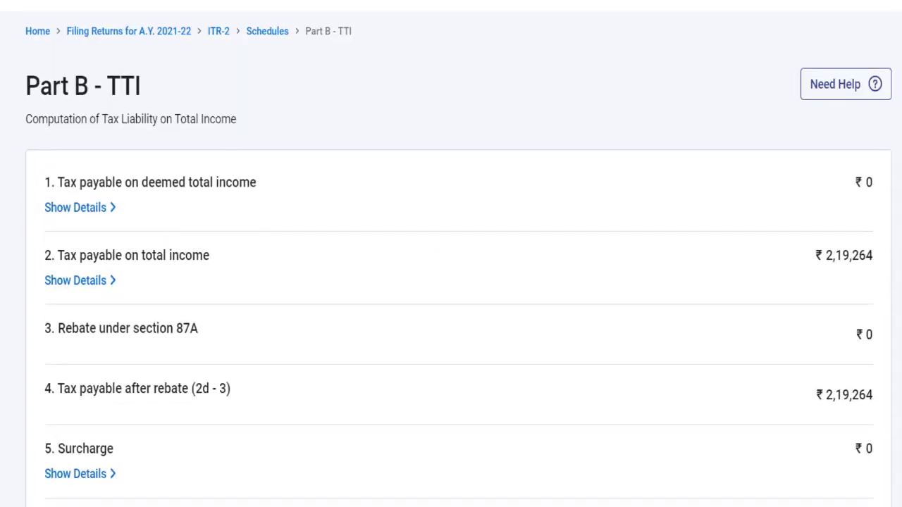
scroll(451, 262, "down", 3)
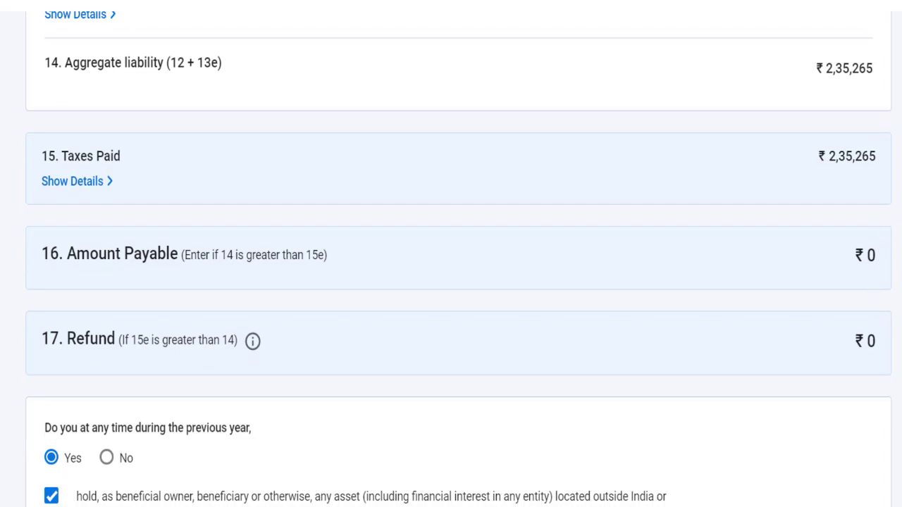
scroll(451, 262, "down", 2)
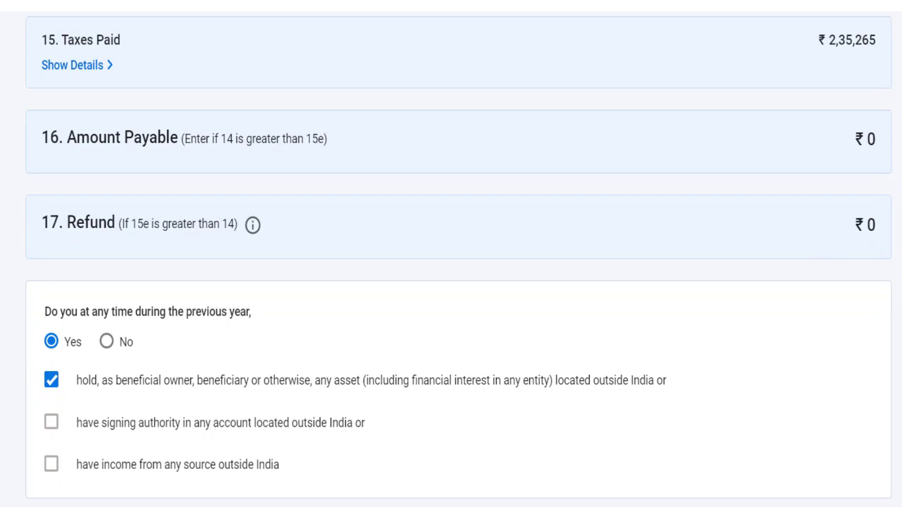
scroll(451, 262, "down", 2)
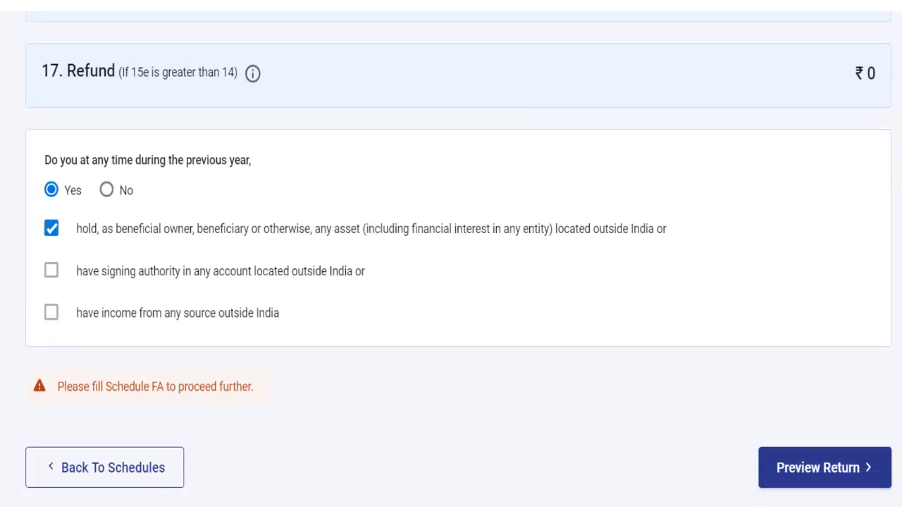
left_click(810, 479)
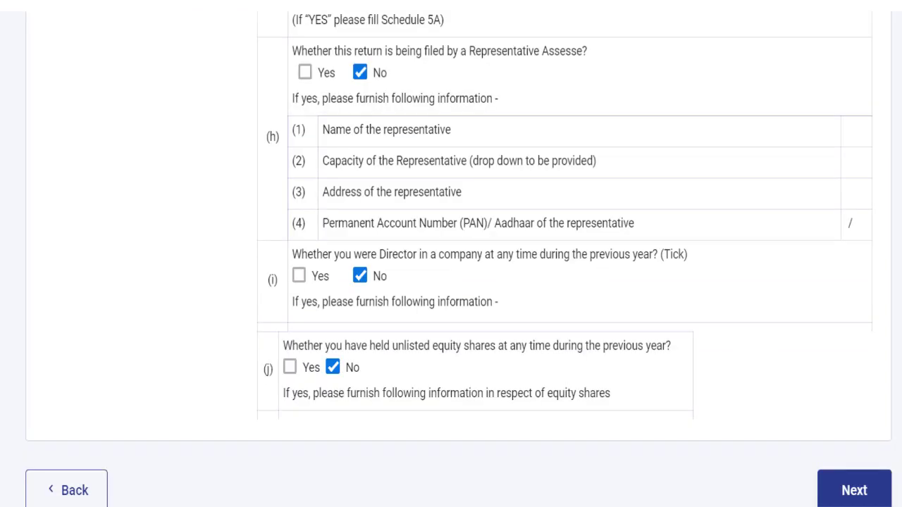
left_click(849, 497)
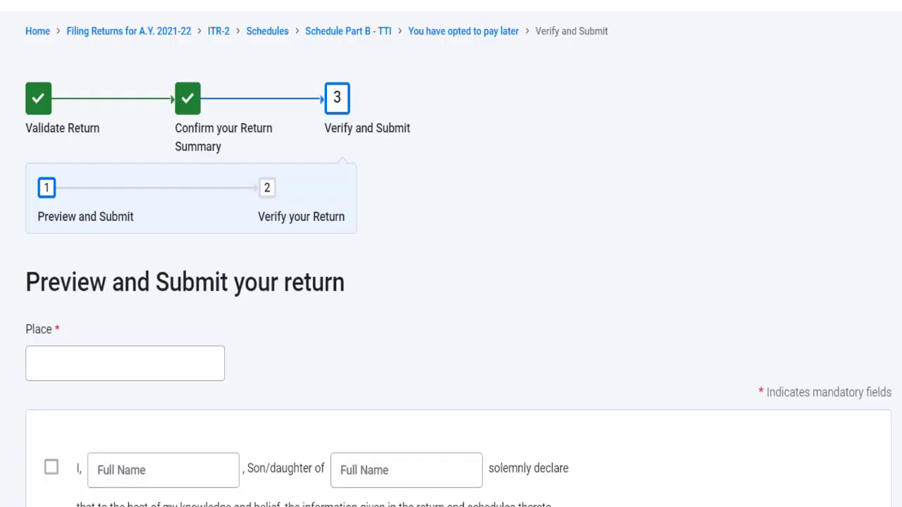
Fill in the declaration with the place CHANDIGARH, the taxpayer's and parent's names, the capacity Self and the PAN
scroll(111, 174, "down", 3)
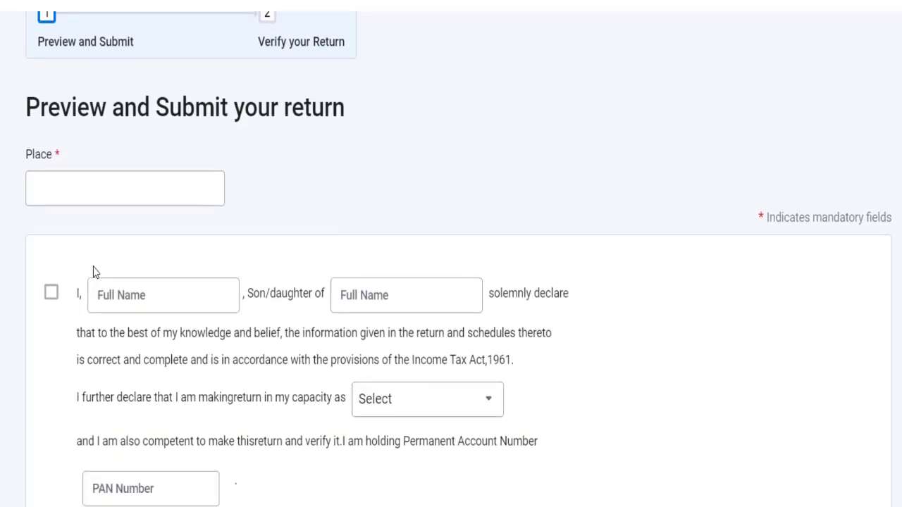
left_click(104, 296)
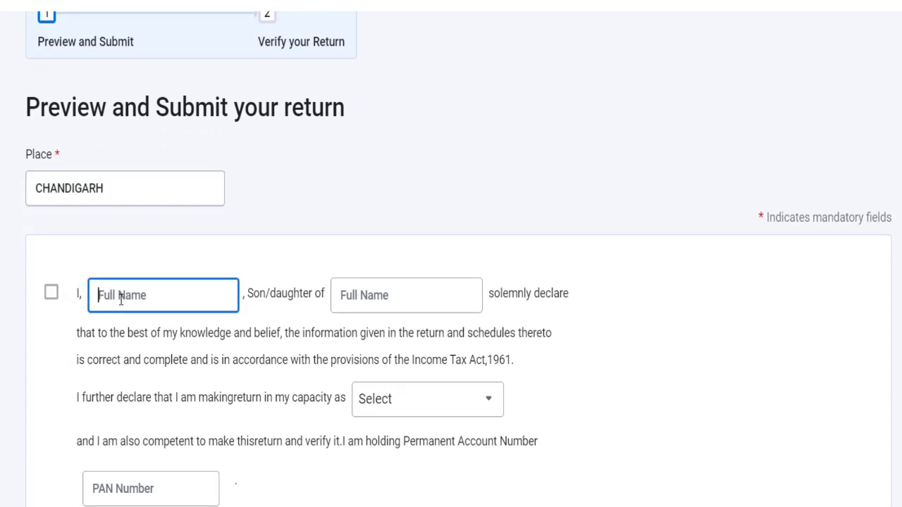
type("RAM")
left_click(386, 310)
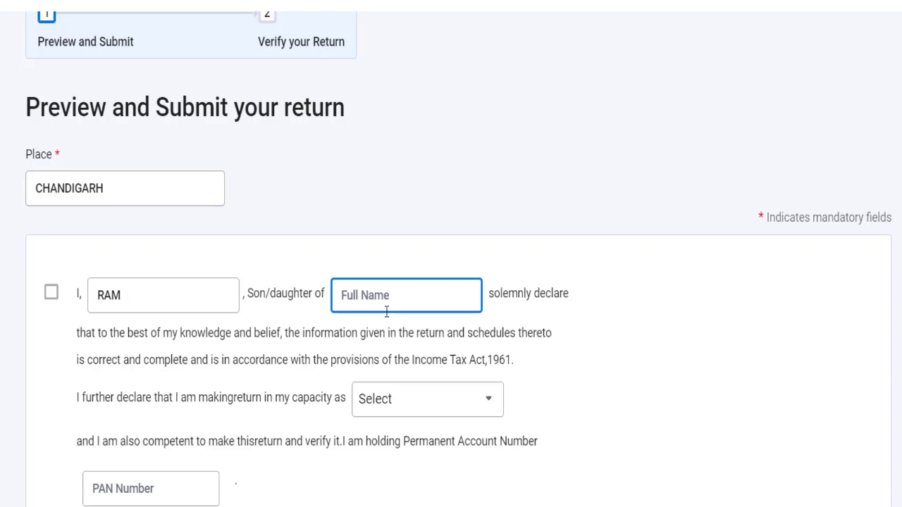
type("RAHIM")
left_click(382, 413)
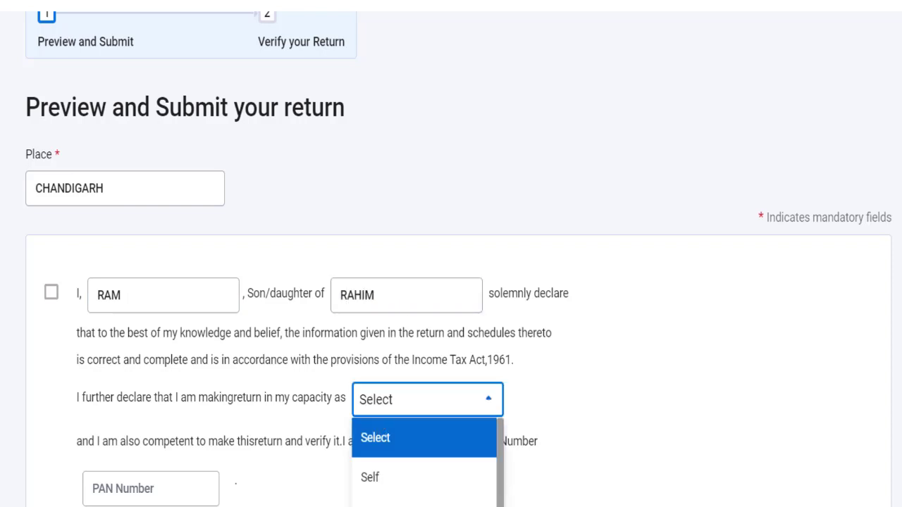
scroll(451, 338, "down", 3)
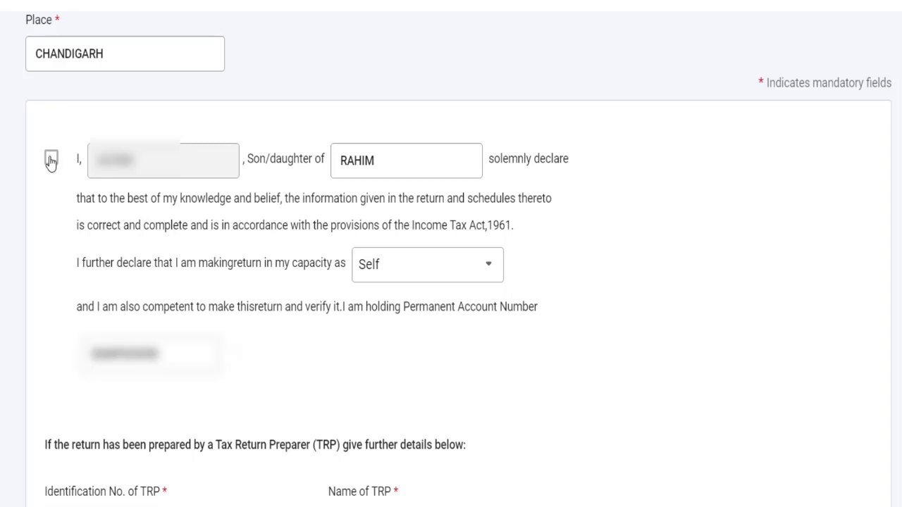
Tick the declaration, leave the Tax Return Preparer details blank and proceed to validation
left_click(51, 160)
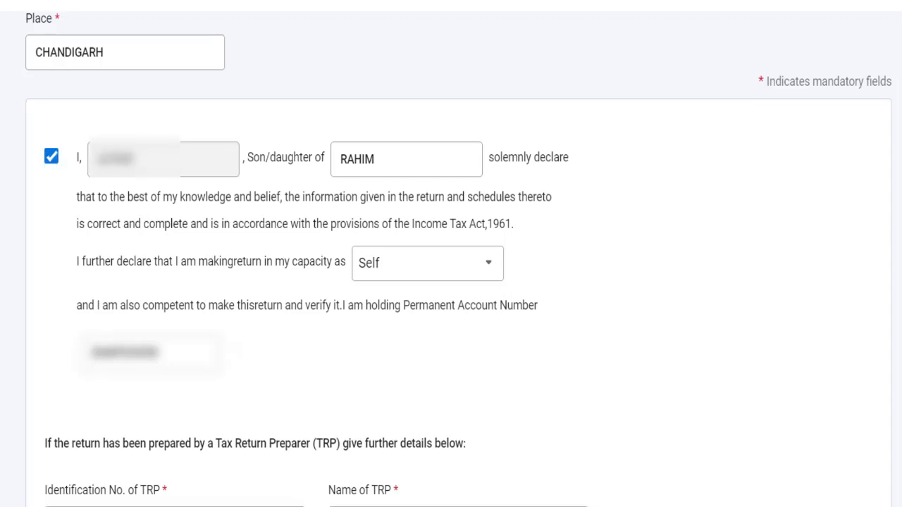
scroll(797, 395, "down", 4)
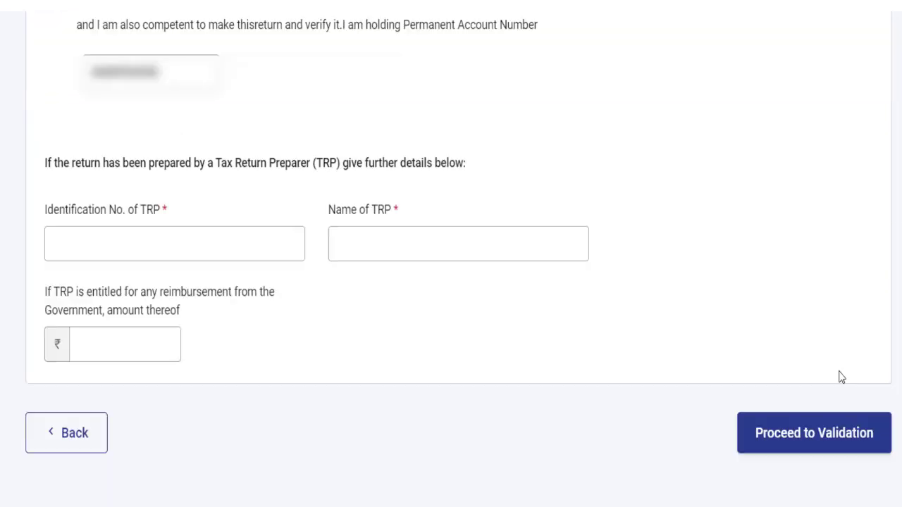
left_click(777, 435)
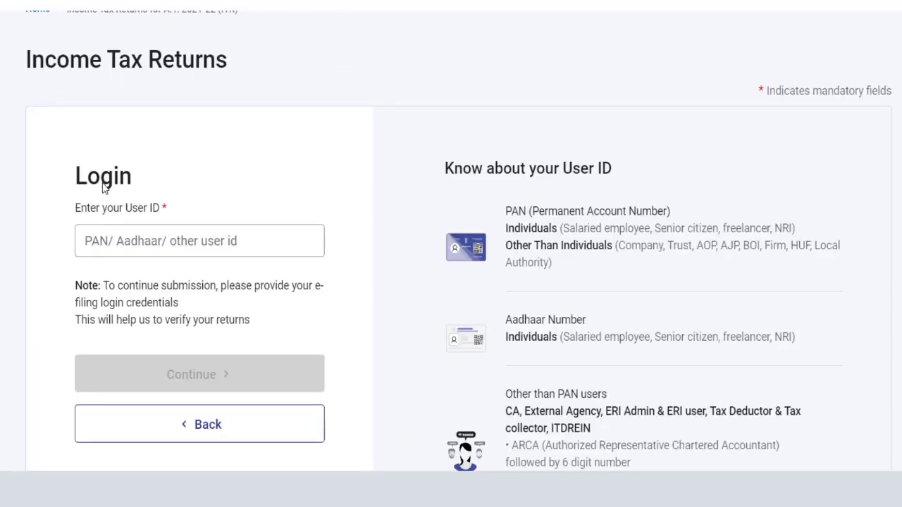
On the income tax e-filing portal, choose assessment year 2021-22 (Current A.Y.) for filing an income tax return and continue
left_click(117, 238)
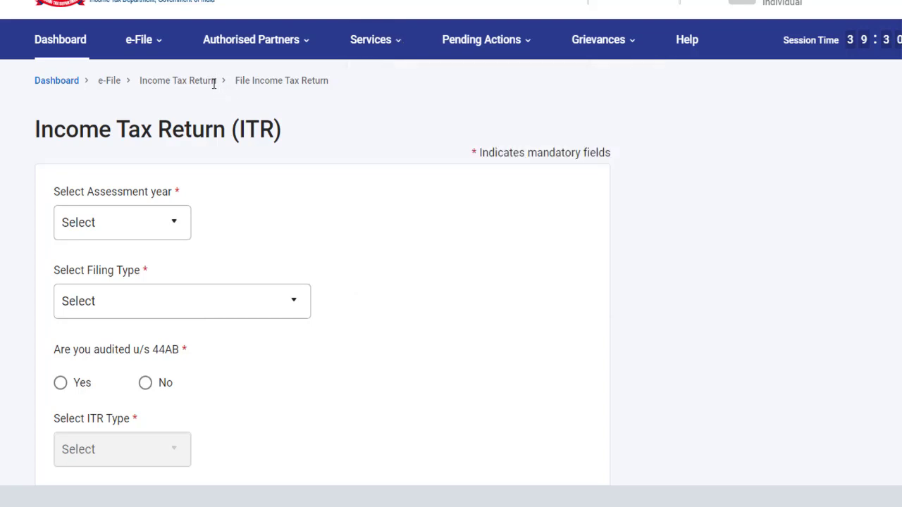
mouse_move(150, 53)
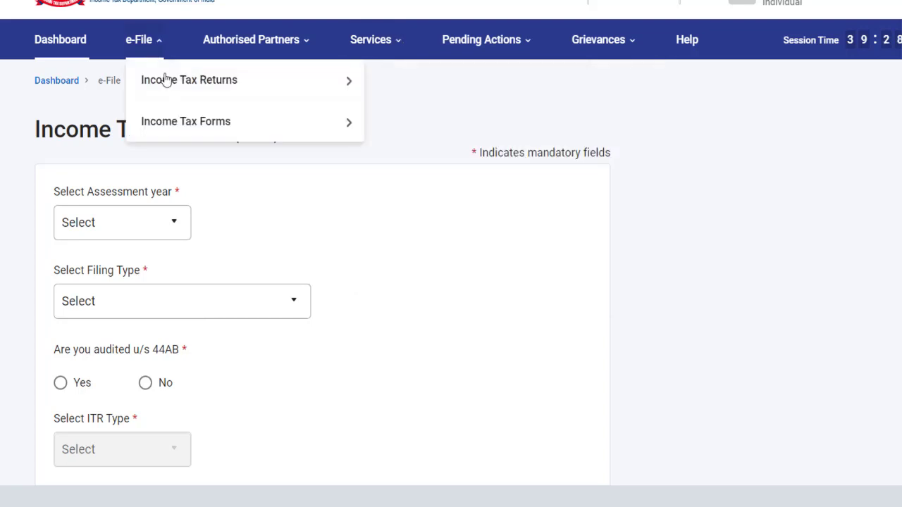
mouse_move(165, 81)
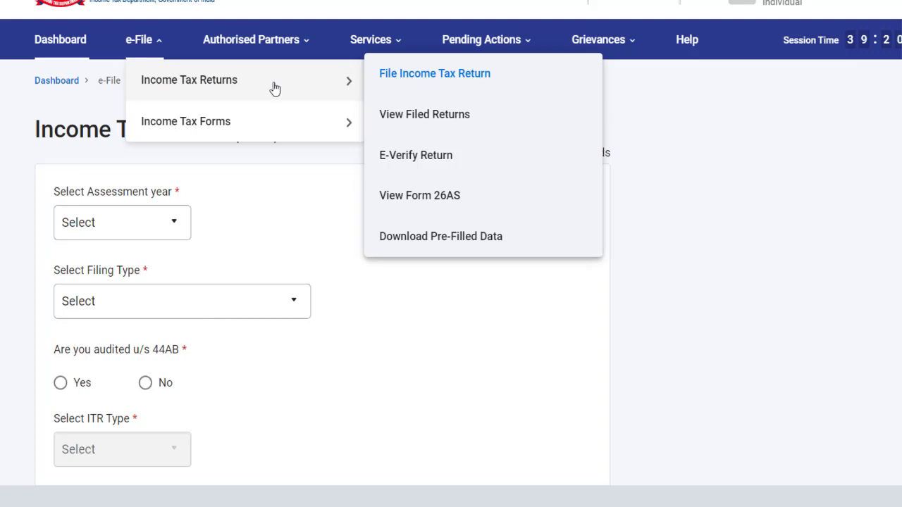
left_click(176, 224)
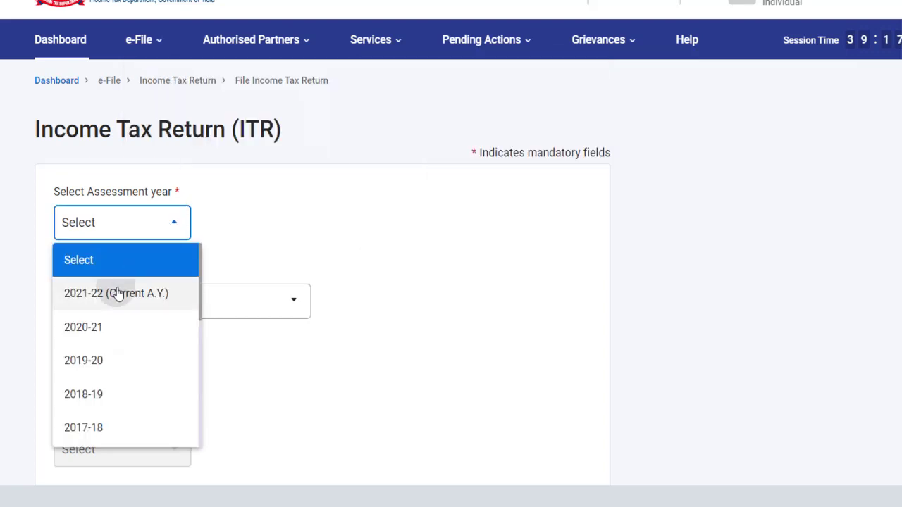
left_click(115, 236)
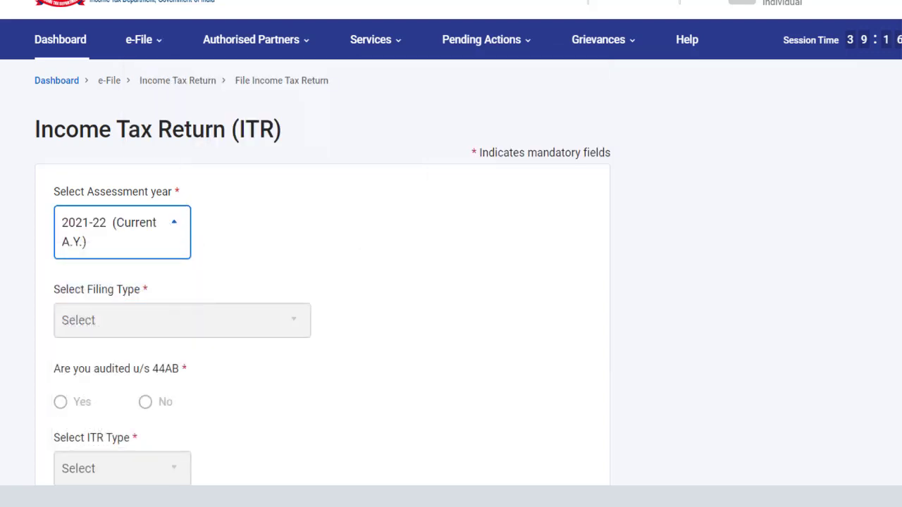
scroll(451, 282, "down", 2)
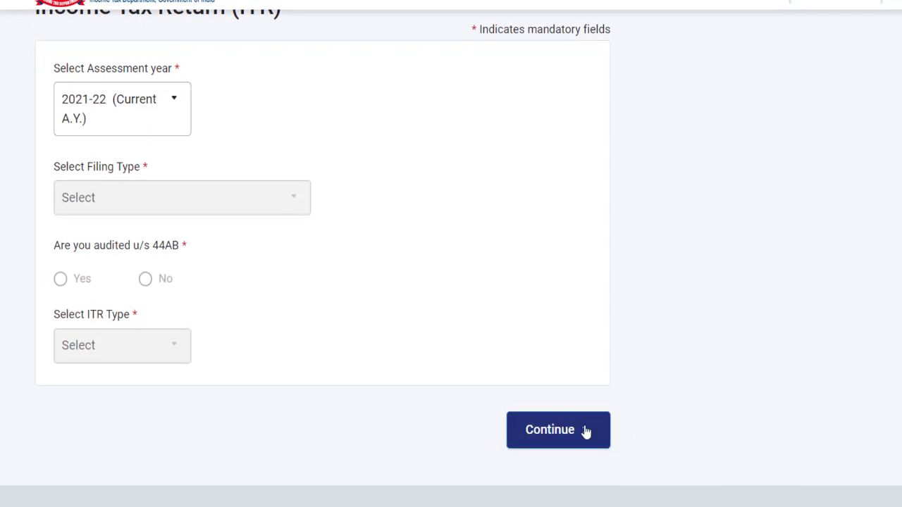
left_click(584, 430)
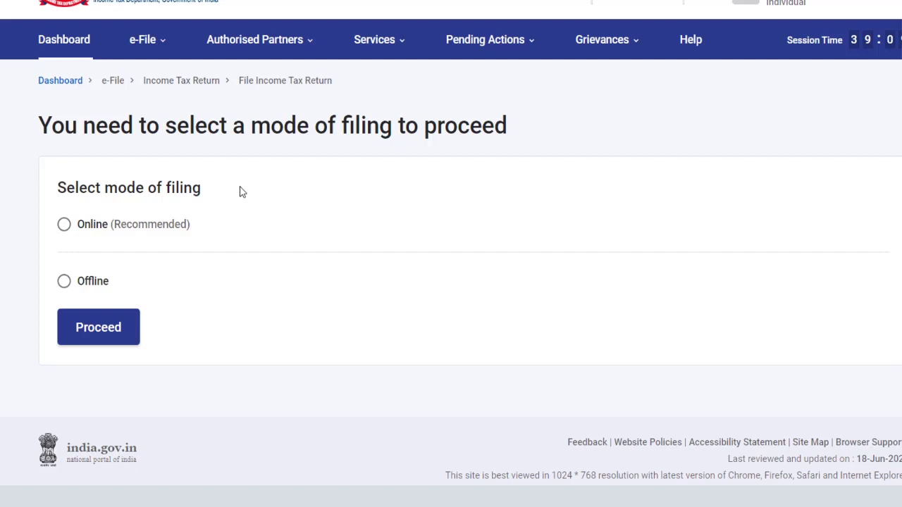
Choose the Offline filing mode with ITR-2 and filing type 139(1) - Original Return, and proceed to the return upload page
left_click(62, 283)
left_click(159, 354)
left_click(99, 240)
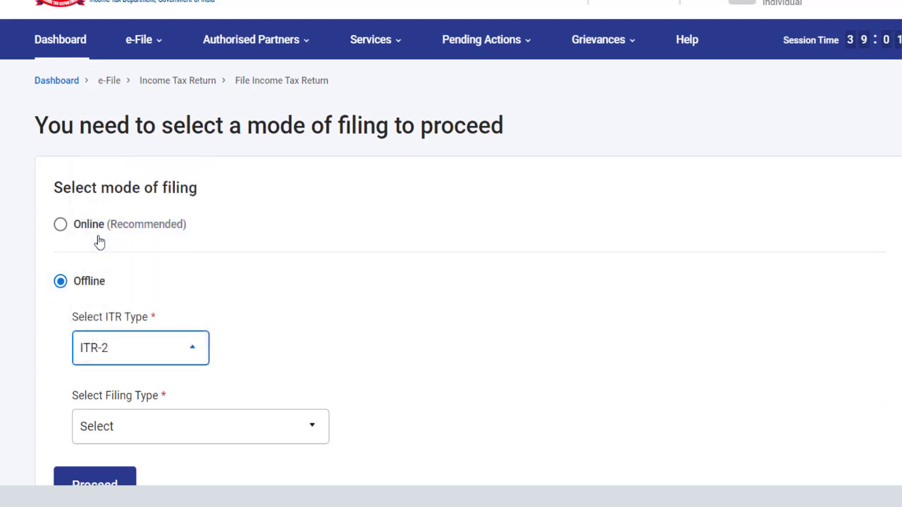
left_click(169, 426)
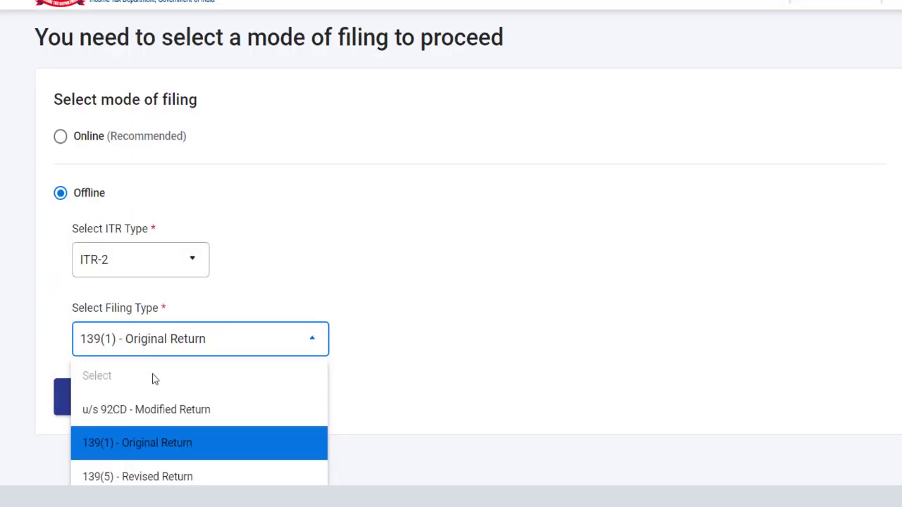
left_click(168, 455)
left_click(113, 398)
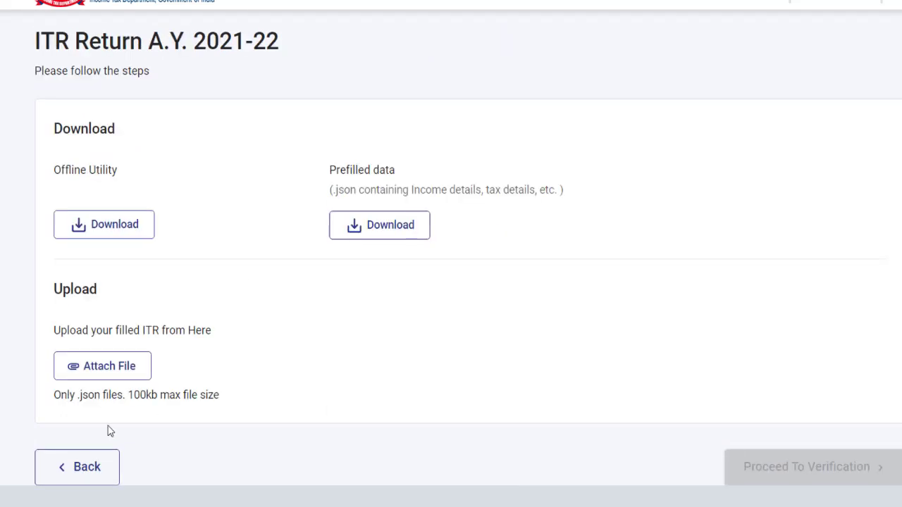